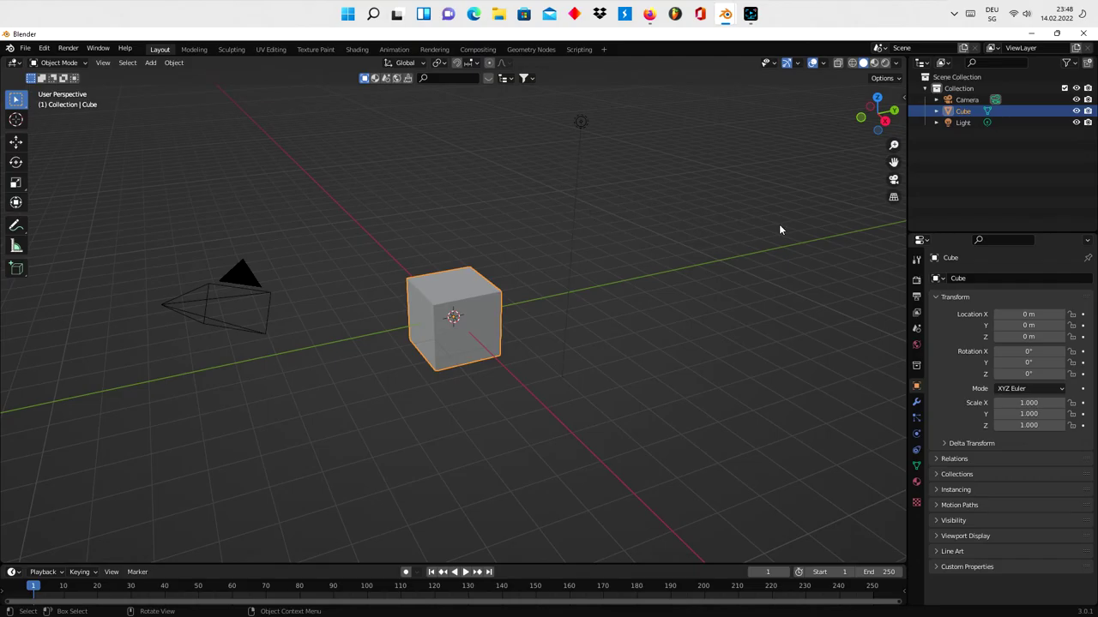
Step: Delete the default cube, camera and light, and add an icosphere at the scene centre
{"action": "key", "text": "x"}
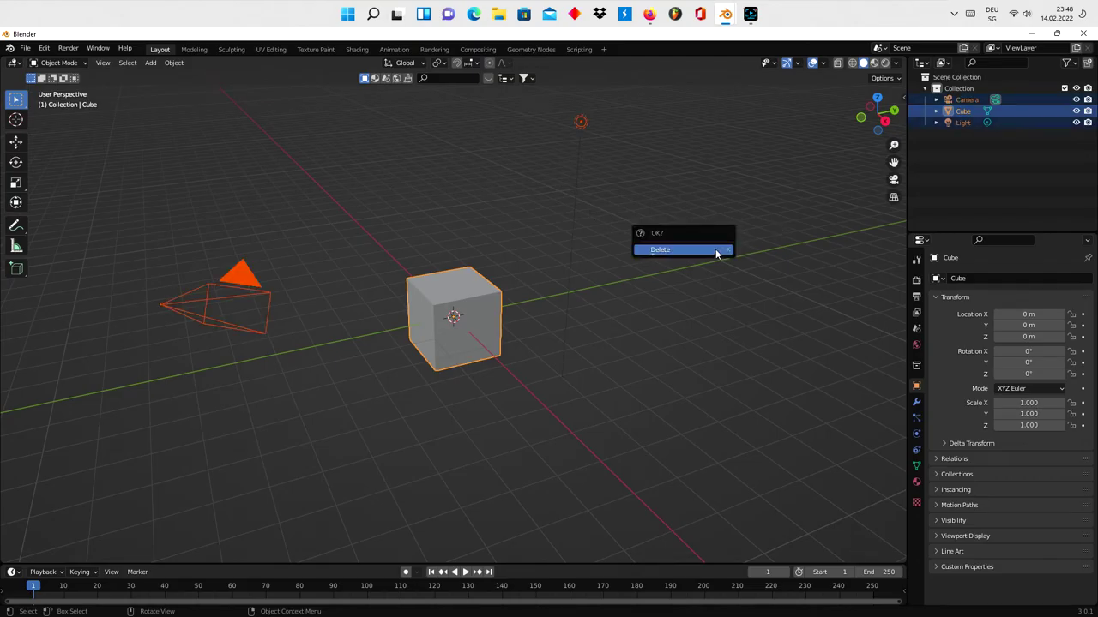
{"action": "left_click", "coordinate": [716, 250]}
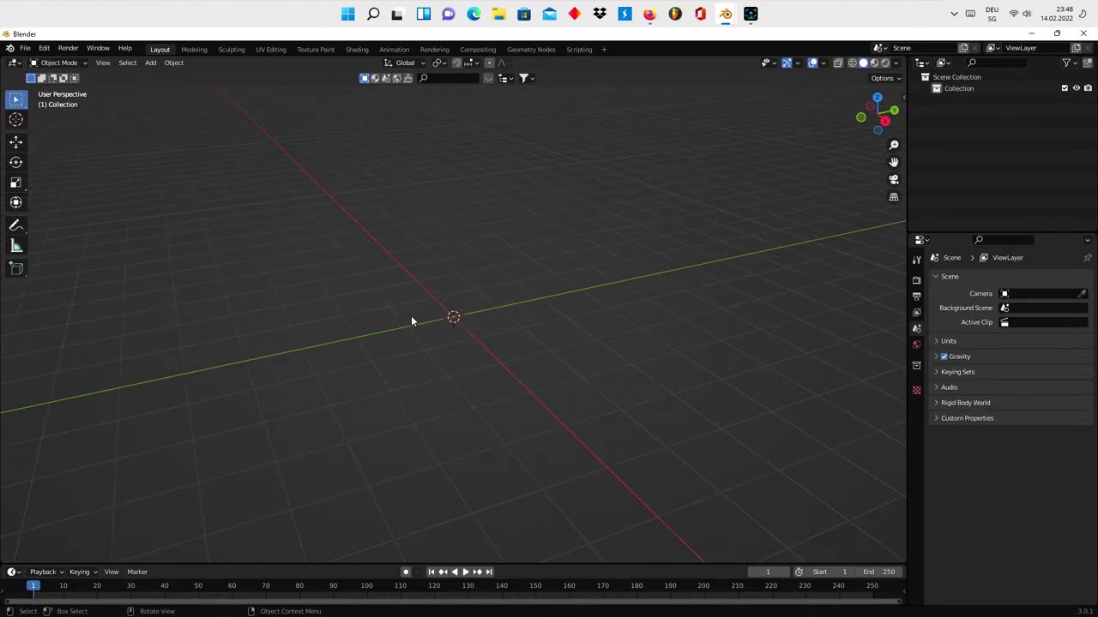
{"action": "key", "text": "shift+a"}
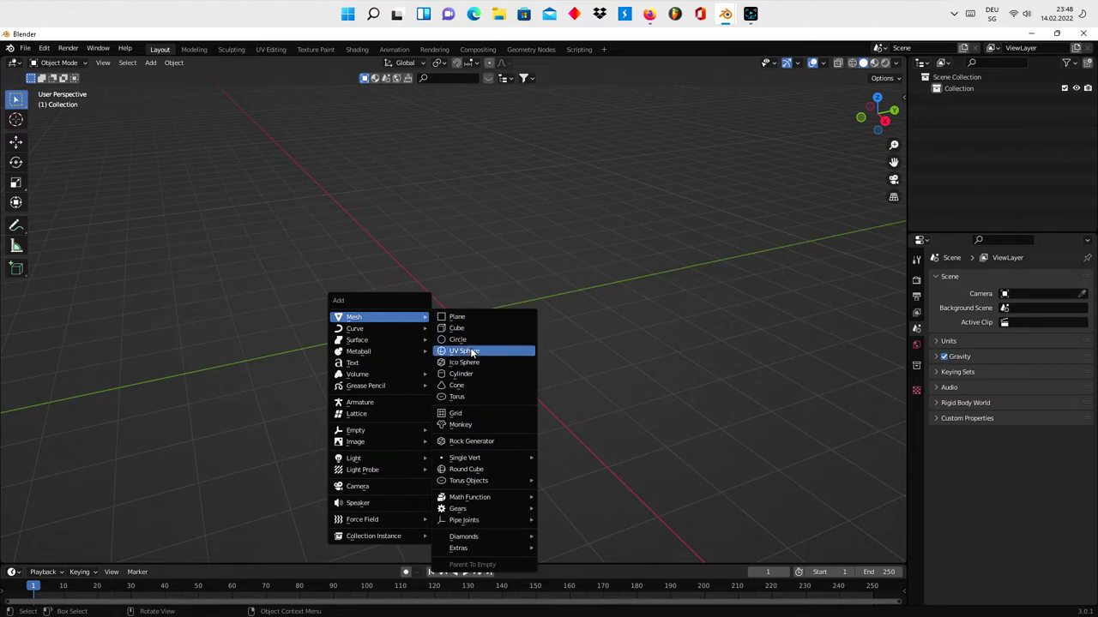
{"action": "left_click", "coordinate": [477, 361]}
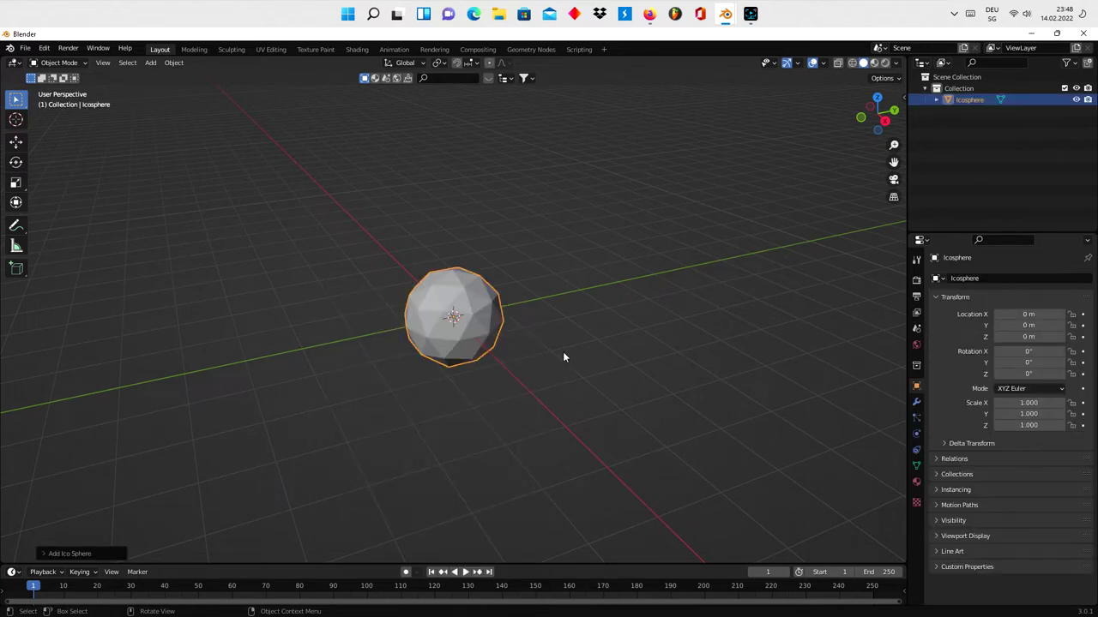
Step: Add a Subdivision Surface modifier to the icosphere with viewport level 2
{"action": "left_click", "coordinate": [916, 402]}
{"action": "left_click", "coordinate": [980, 280]}
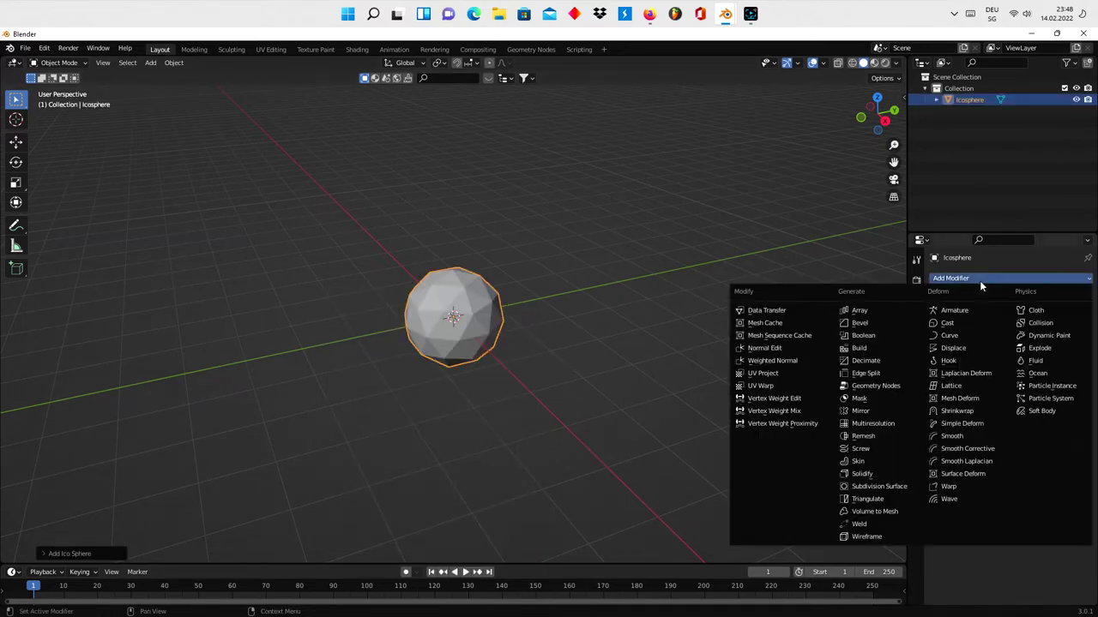
{"action": "left_click", "coordinate": [902, 488]}
{"action": "scroll", "coordinate": [683, 359], "scroll_direction": "up", "scroll_amount": 3}
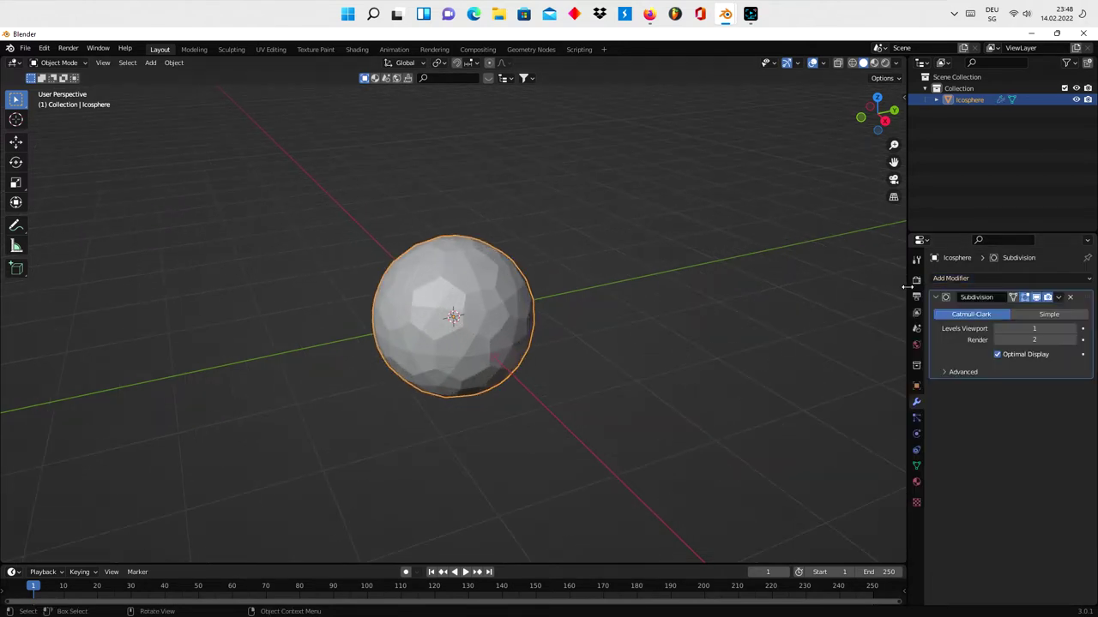
{"action": "left_click", "coordinate": [1072, 330]}
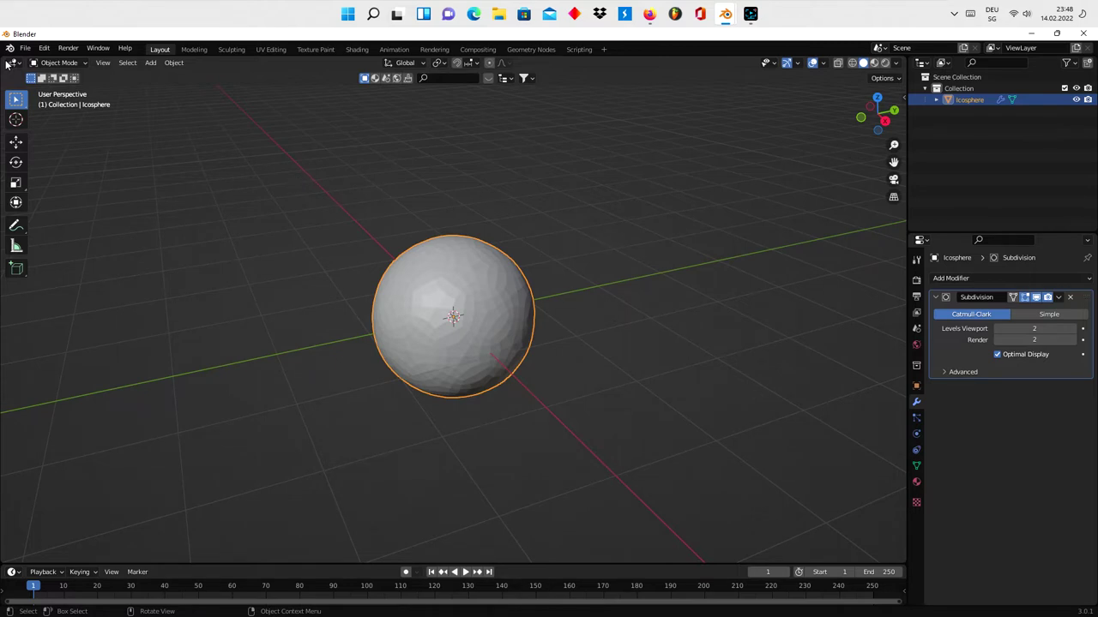
Step: Split the 3D view and turn the left half into a node editor
{"action": "left_click_drag", "start_coordinate": [5, 62], "coordinate": [417, 172]}
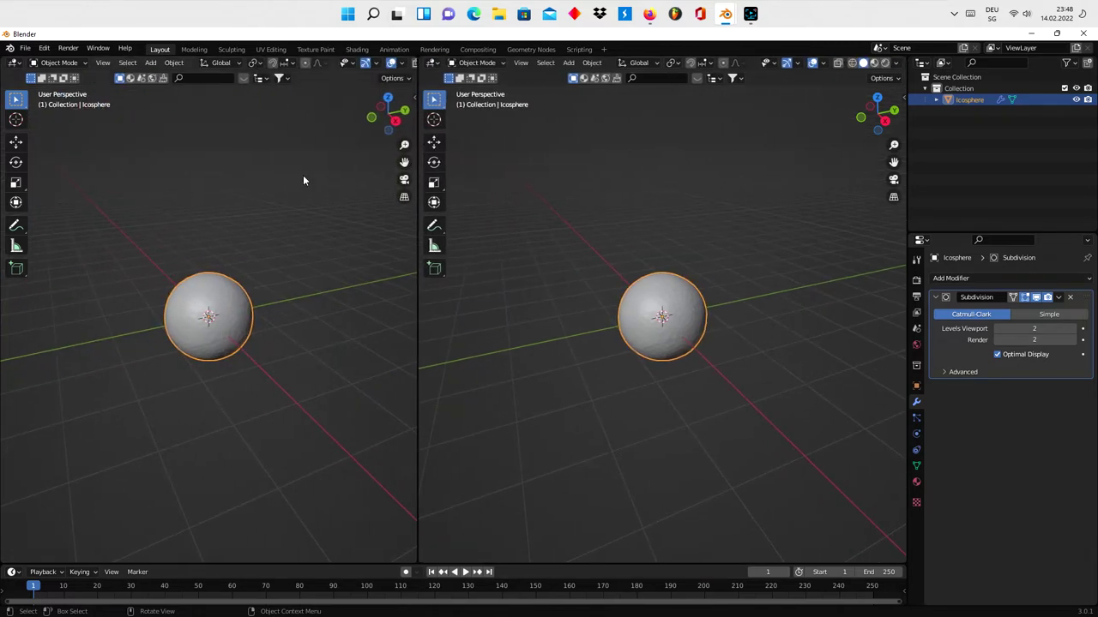
{"action": "left_click", "coordinate": [15, 64]}
{"action": "left_click", "coordinate": [66, 173]}
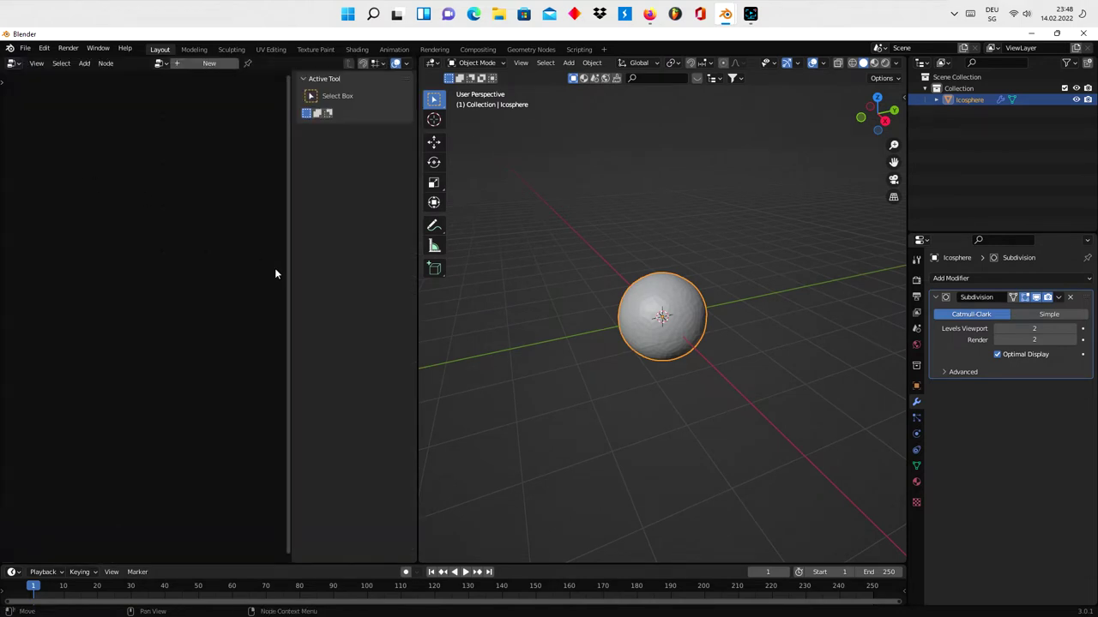
{"action": "key", "text": "n"}
{"action": "scroll", "coordinate": [742, 348], "scroll_direction": "up", "scroll_amount": 3}
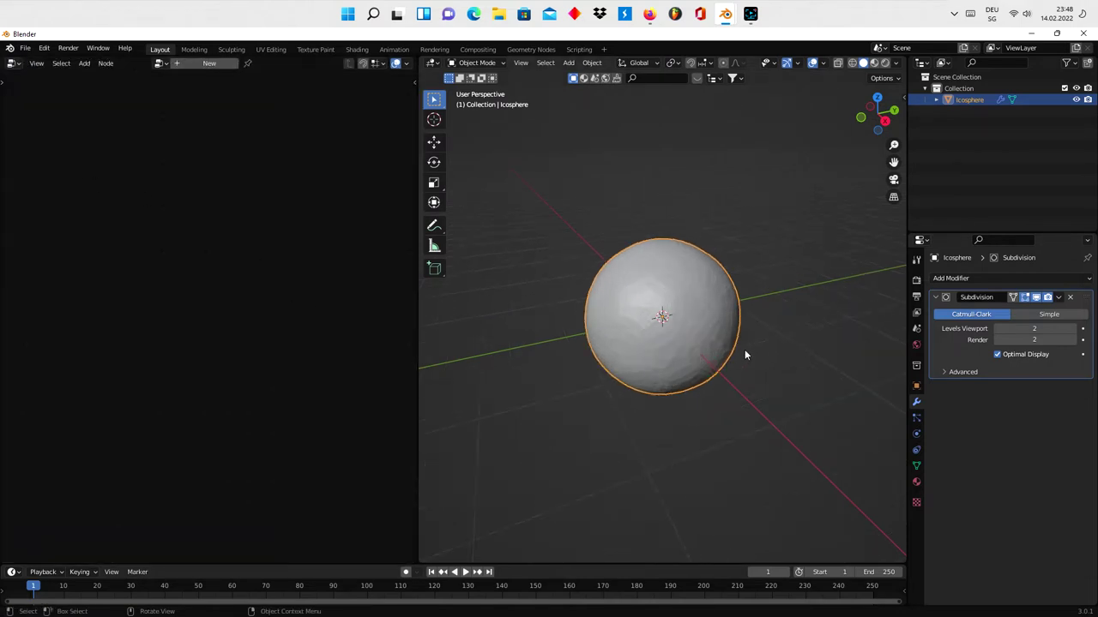
{"action": "scroll", "coordinate": [746, 348], "scroll_direction": "up", "scroll_amount": 2}
{"action": "scroll", "coordinate": [745, 354], "scroll_direction": "up", "scroll_amount": 1}
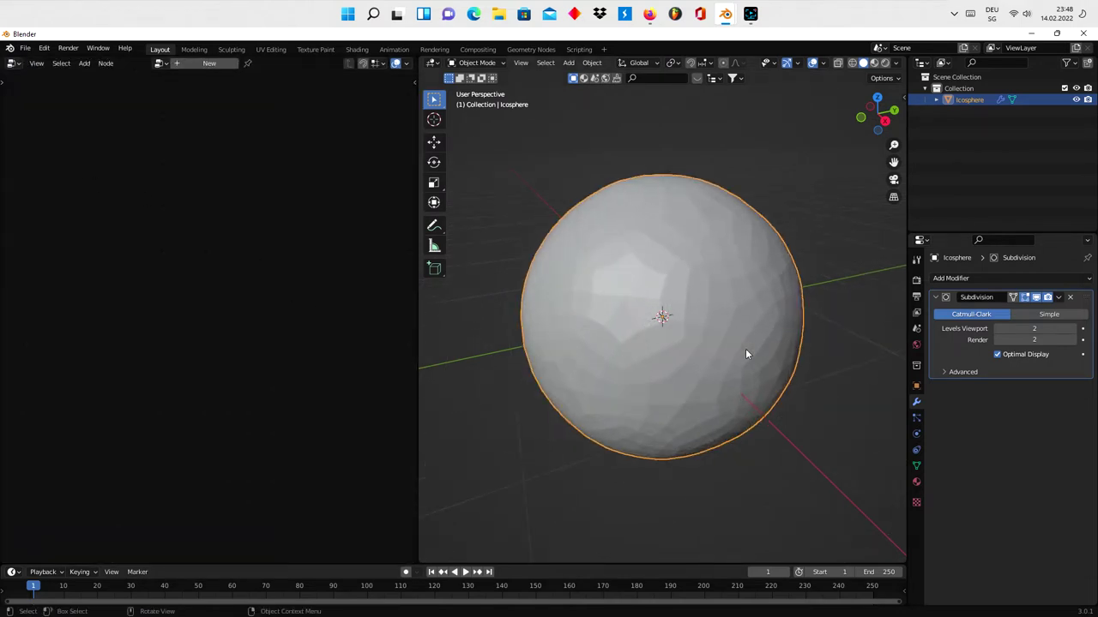
Step: Create a new geometry node tree for the icosphere, framing its Group Input and Group Output nodes
{"action": "left_click", "coordinate": [186, 65]}
{"action": "scroll", "coordinate": [237, 270], "scroll_direction": "up", "scroll_amount": 2}
{"action": "scroll", "coordinate": [239, 266], "scroll_direction": "up", "scroll_amount": 1}
{"action": "middle_click_drag", "start_coordinate": [240, 267], "coordinate": [258, 189]}
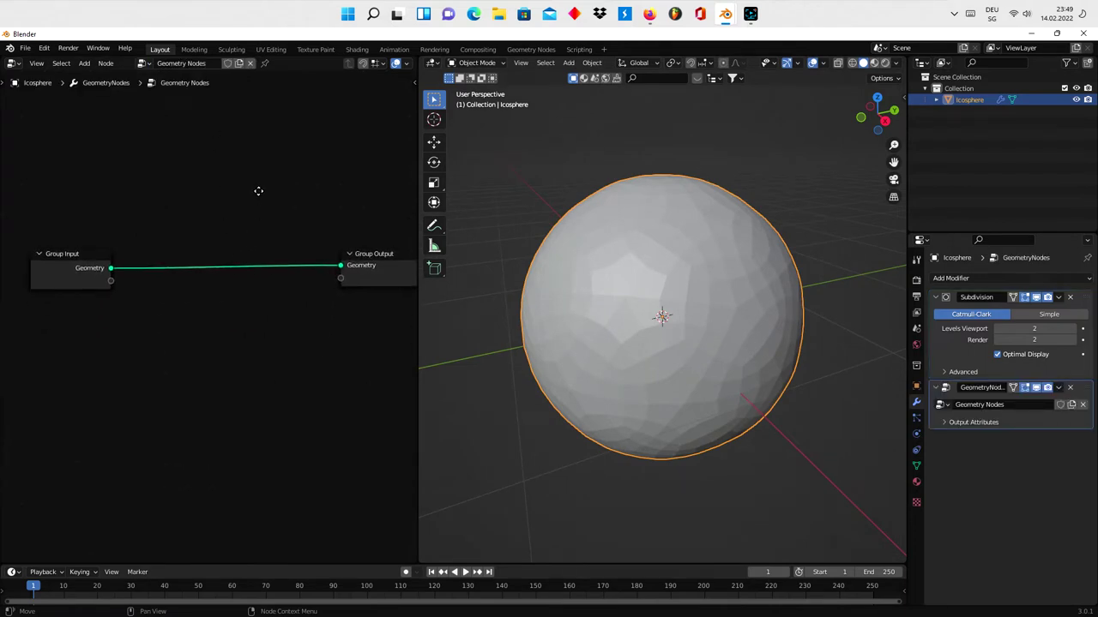
{"action": "middle_click_drag", "start_coordinate": [348, 324], "coordinate": [273, 343]}
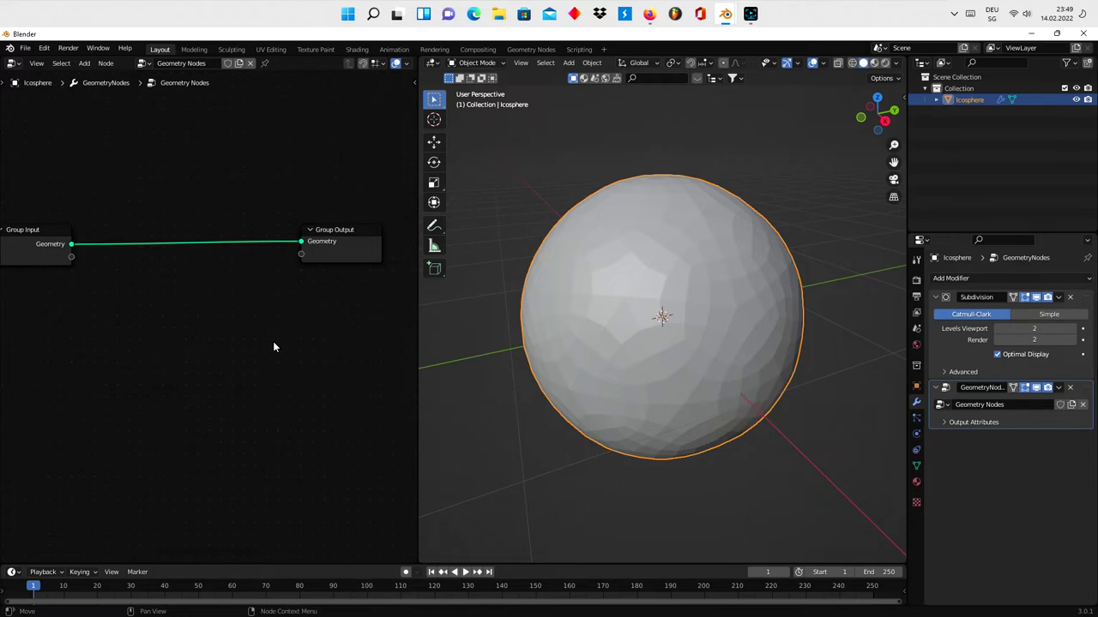
Step: Add a Geometry Proximity node below the Group Input–Group Output link, found by searching 'geo'
{"action": "key", "text": "shift+a"}
{"action": "left_click", "coordinate": [246, 232]}
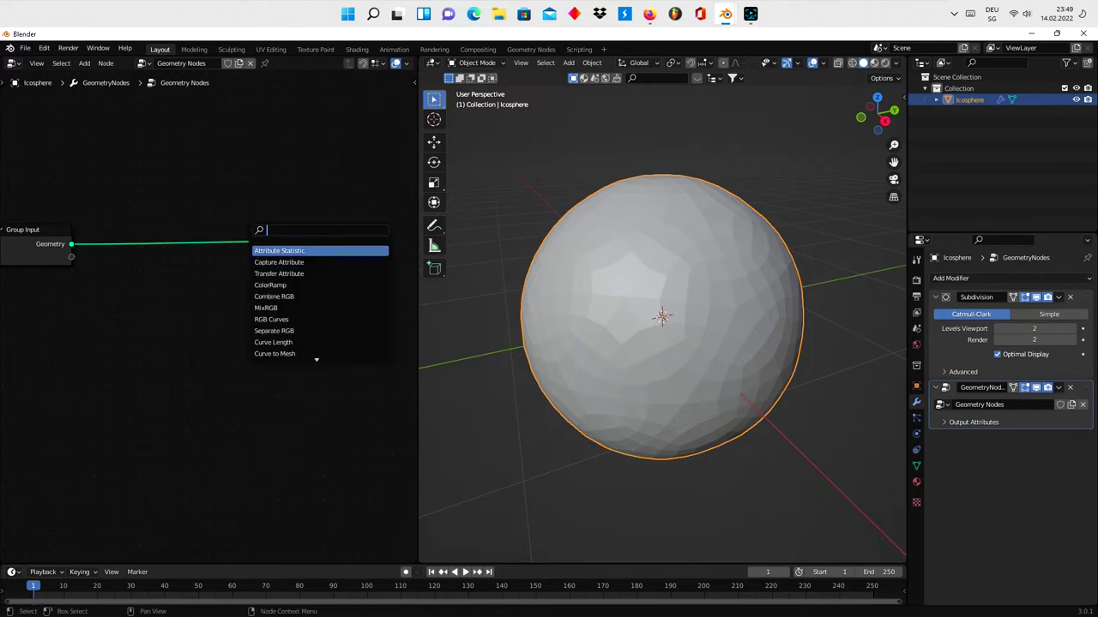
{"action": "type", "text": "geo"}
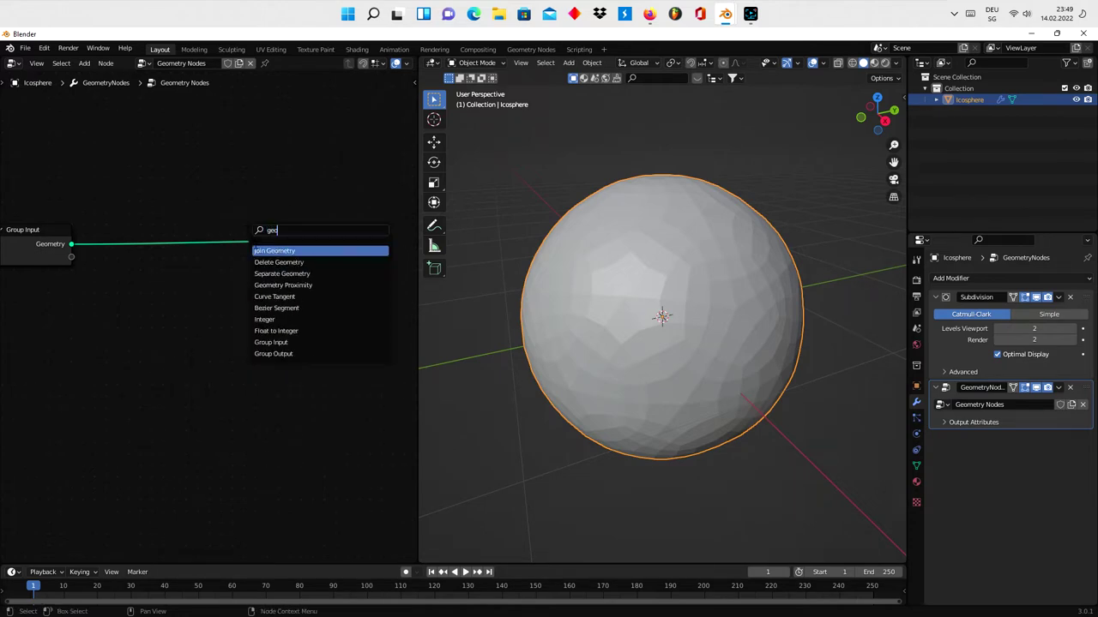
{"action": "left_click", "coordinate": [283, 285]}
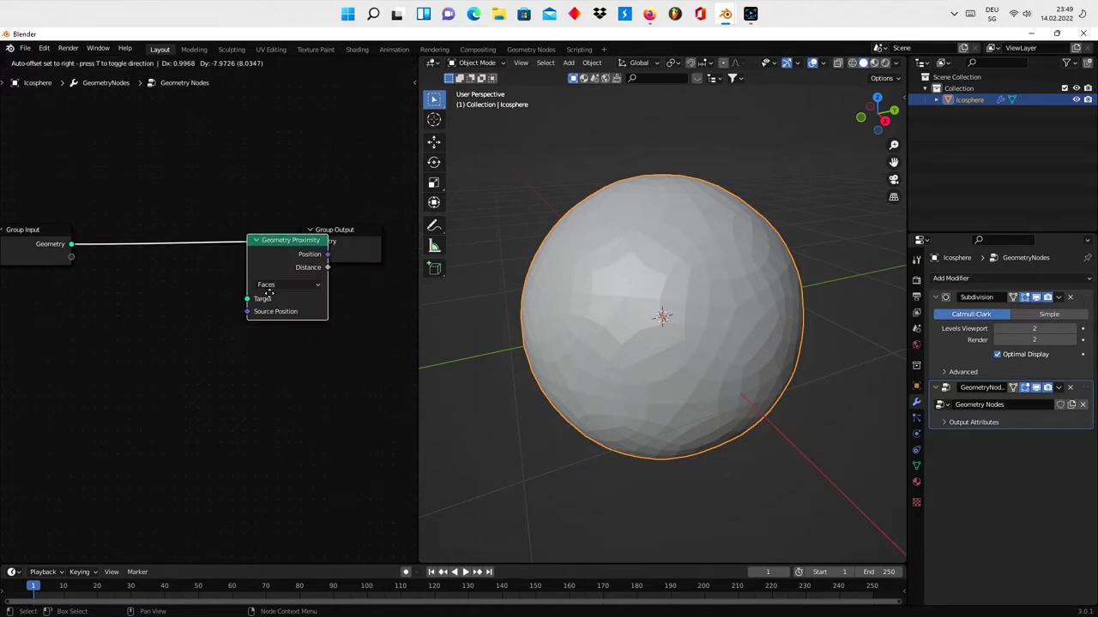
{"action": "left_click", "coordinate": [204, 374]}
{"action": "key", "text": "Home"}
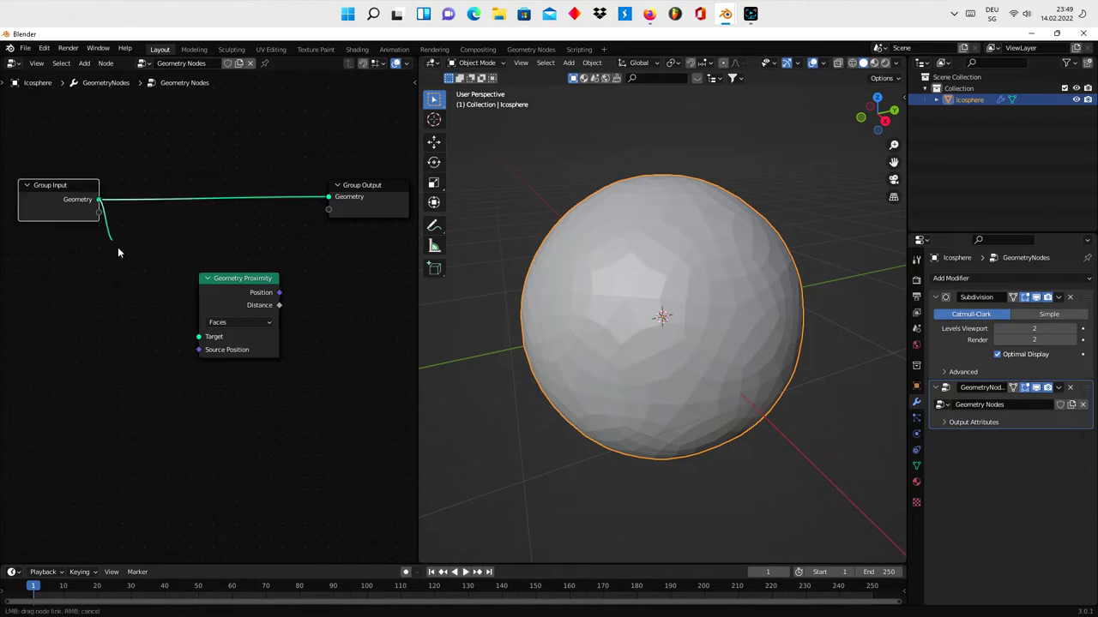
Step: Link Group Input Geometry to the proximity Target and Distance to Group Output
{"action": "left_click_drag", "start_coordinate": [99, 200], "coordinate": [199, 337]}
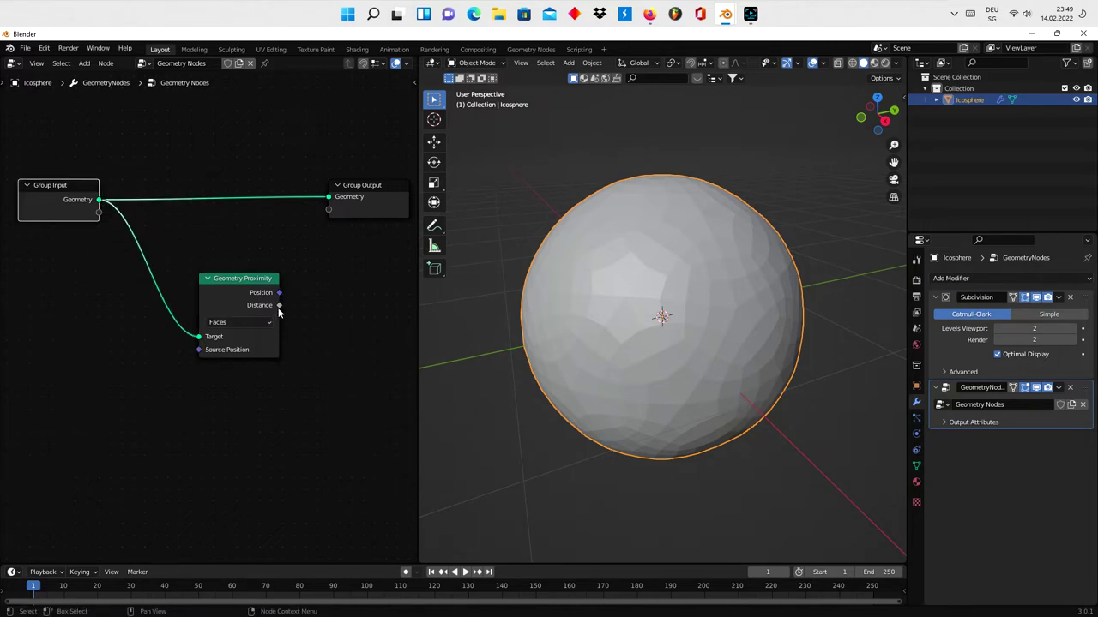
{"action": "left_click_drag", "start_coordinate": [279, 306], "coordinate": [337, 210]}
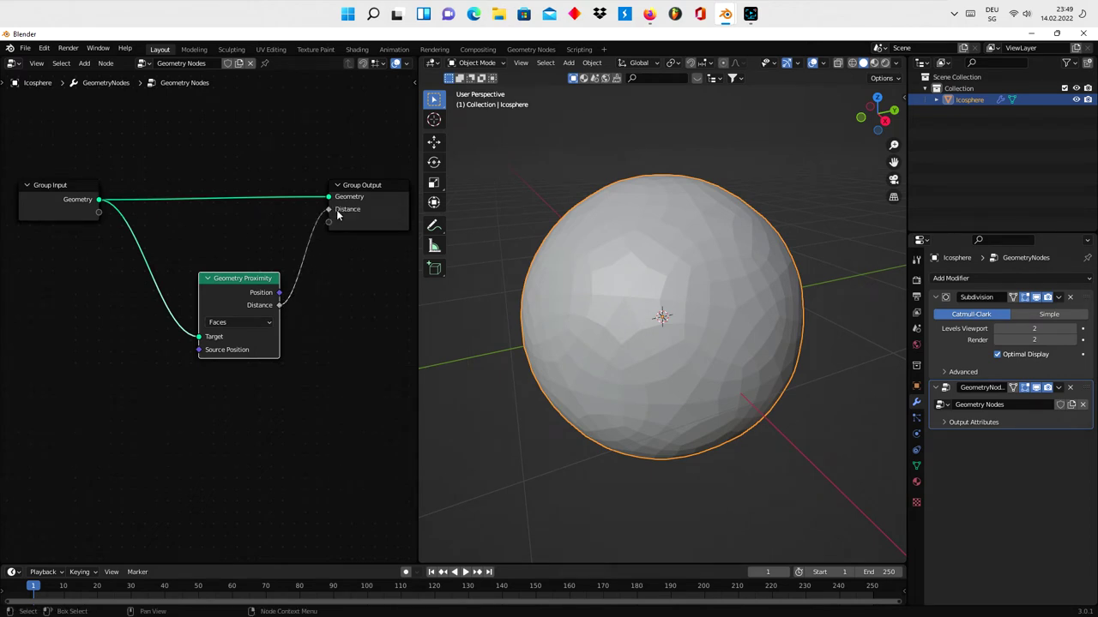
{"action": "scroll", "coordinate": [343, 223], "scroll_direction": "down", "scroll_amount": 1}
{"action": "scroll", "coordinate": [649, 332], "scroll_direction": "down", "scroll_amount": 2}
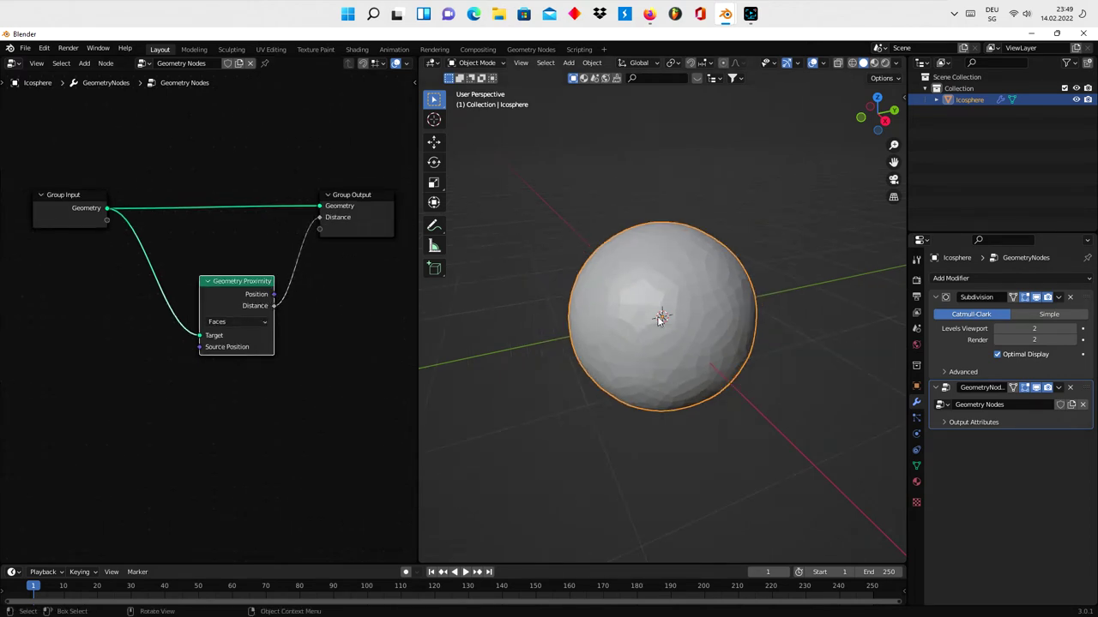
Step: Add a second, smaller icosphere placed at the big sphere's left side
{"action": "key", "text": "shift+a"}
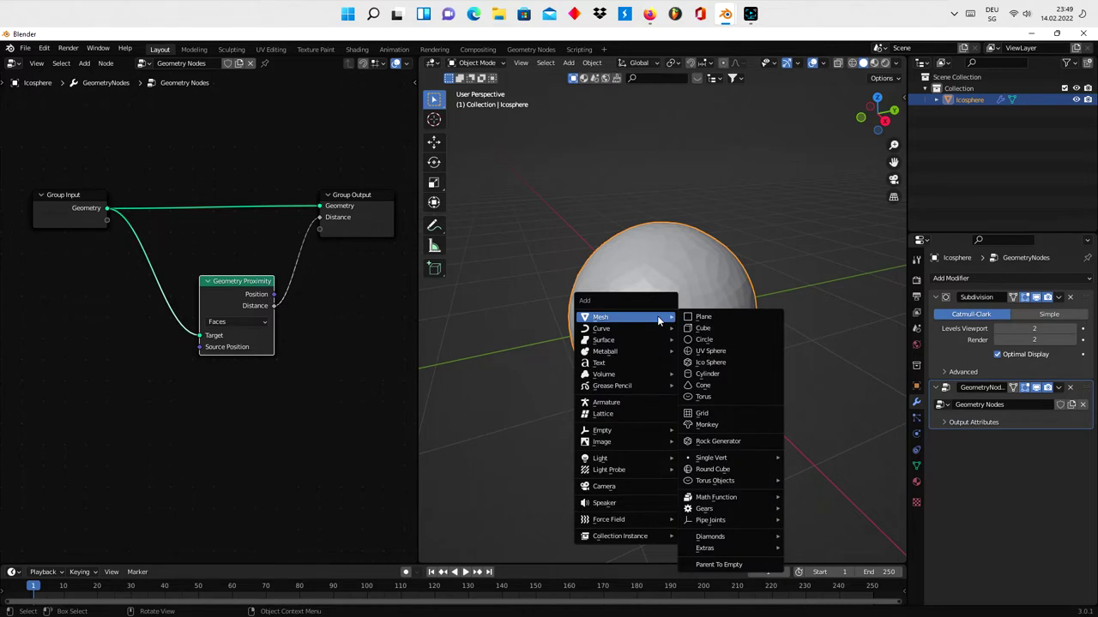
{"action": "left_click", "coordinate": [705, 362]}
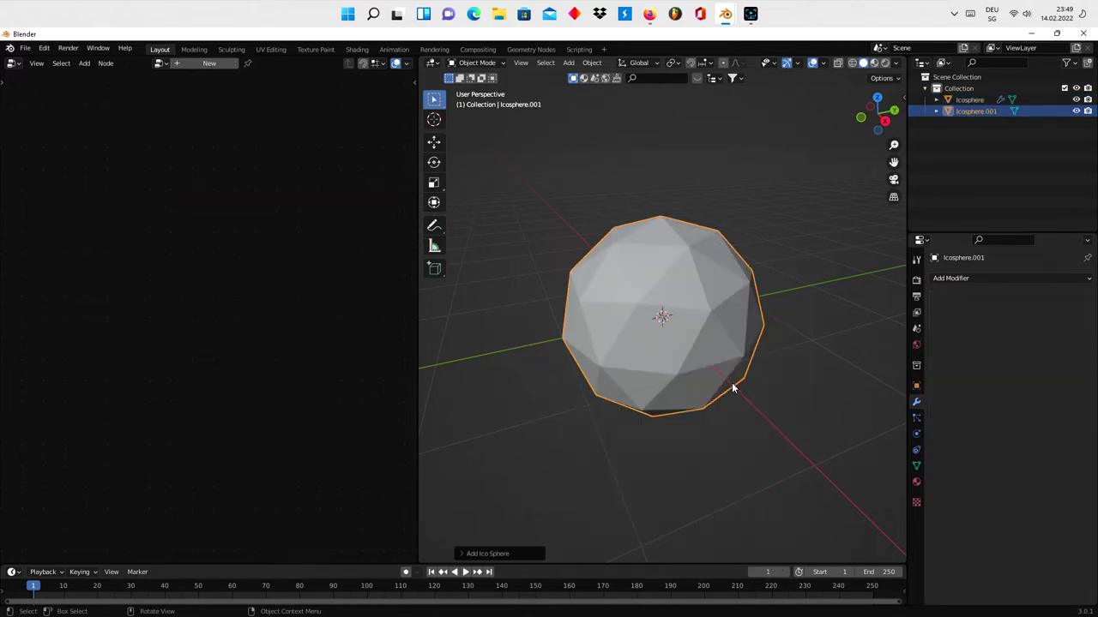
{"action": "key", "text": "s"}
{"action": "left_click", "coordinate": [681, 336]}
{"action": "key", "text": "g"}
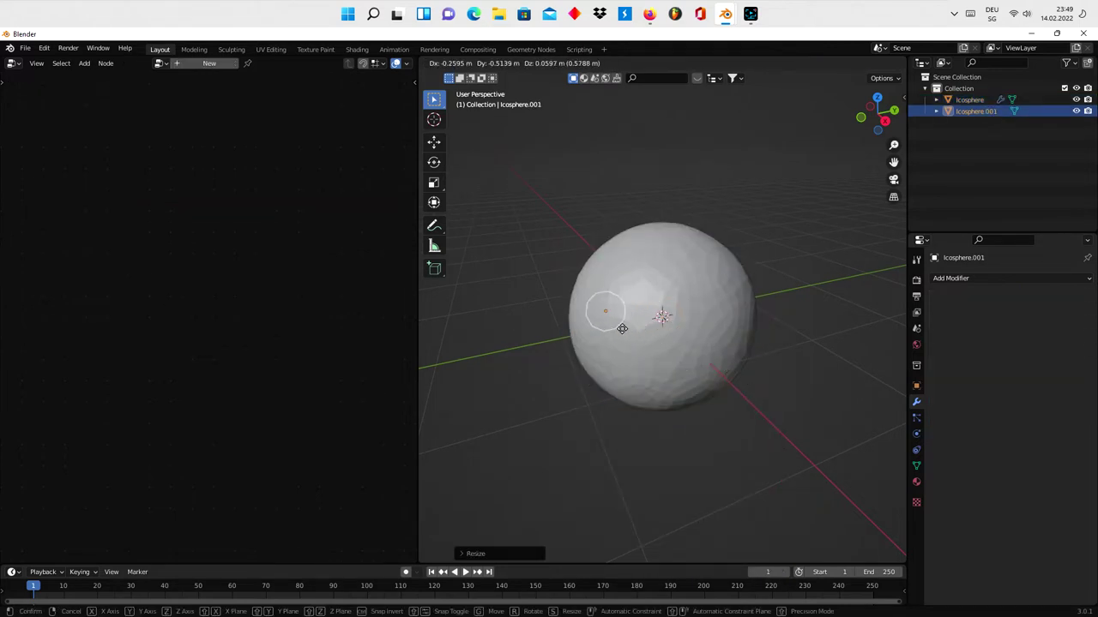
{"action": "left_click", "coordinate": [566, 330]}
{"action": "middle_click_drag", "start_coordinate": [598, 351], "coordinate": [690, 316]}
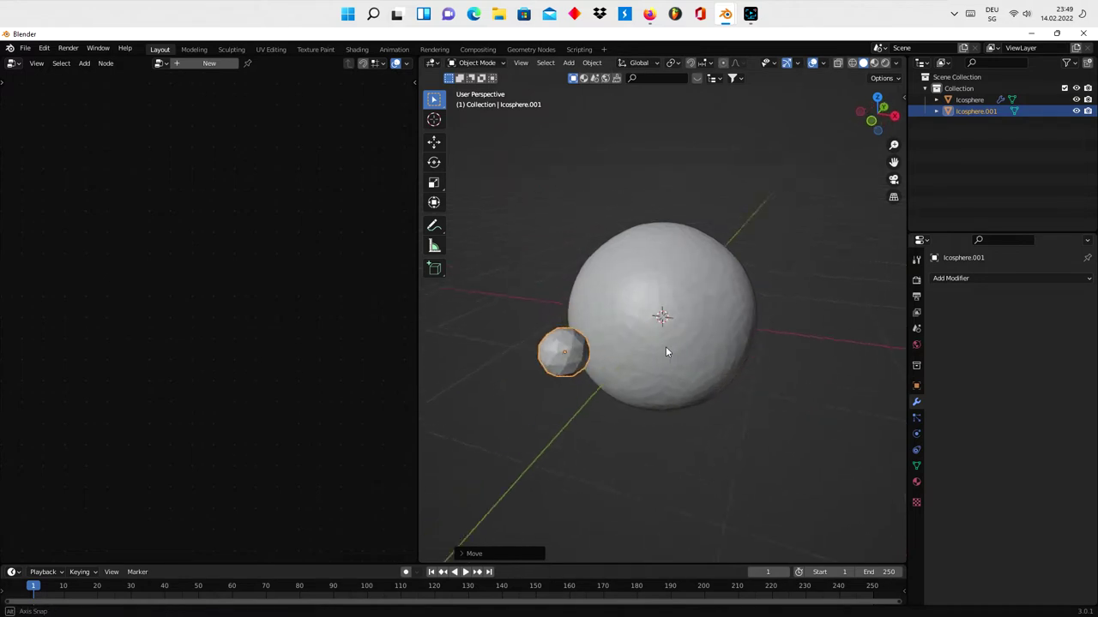
{"action": "scroll", "coordinate": [692, 313], "scroll_direction": "up", "scroll_amount": 2}
Step: Rename the large sphere 'gnodes' and the small one 'target', then drag target into the node tree
{"action": "left_click", "coordinate": [693, 310]}
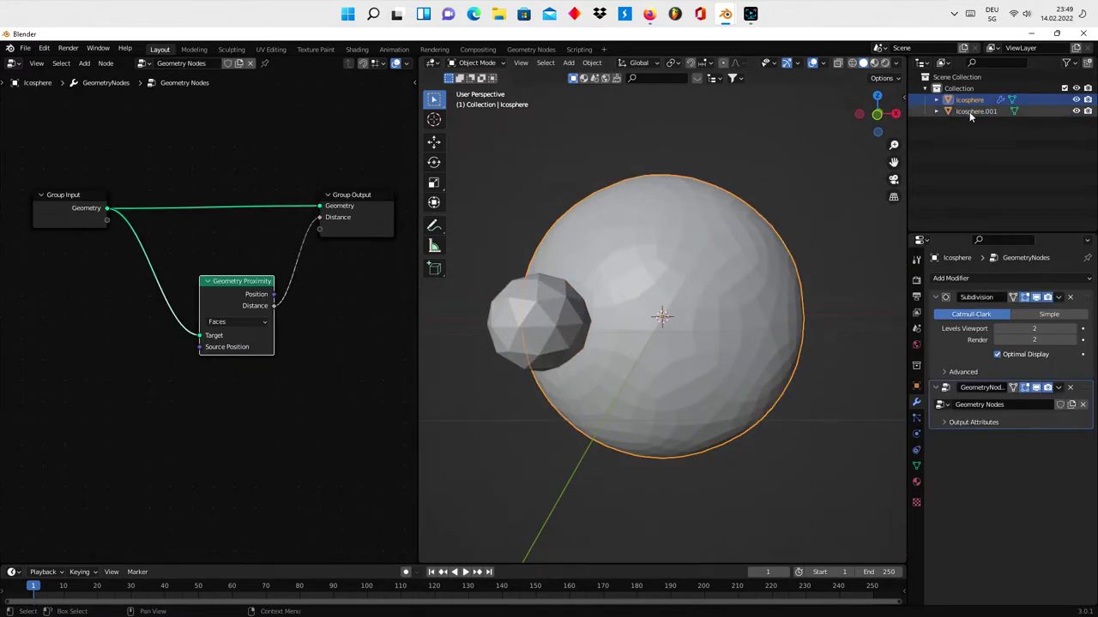
{"action": "key", "text": "F2"}
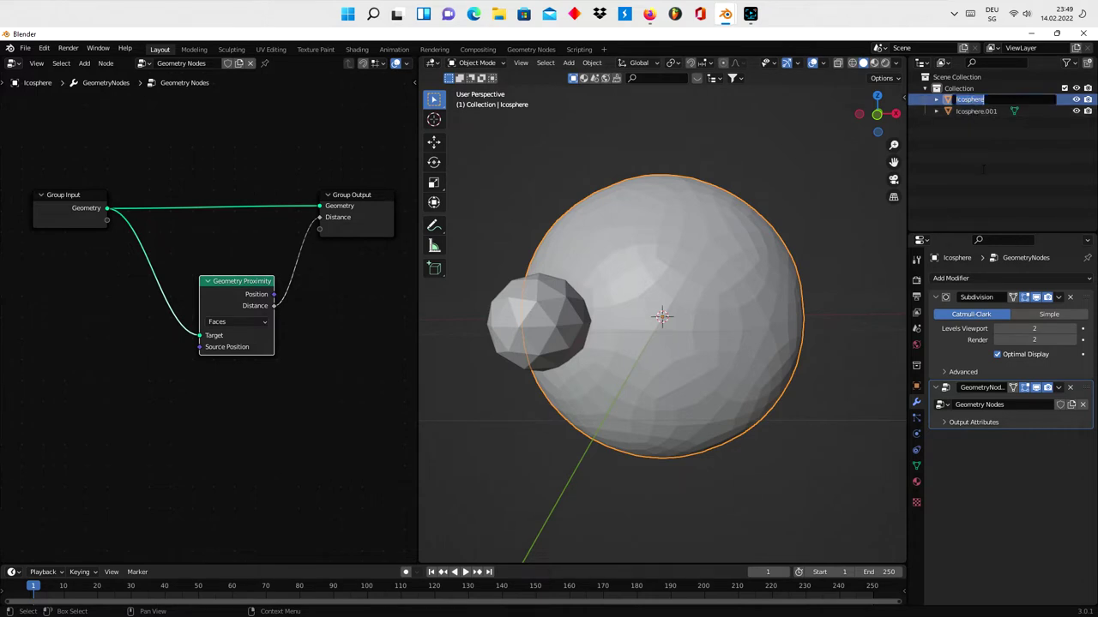
{"action": "type", "text": "cnode"}
{"action": "type", "text": "s"}
{"action": "key", "text": "Return"}
{"action": "key", "text": "Down"}
{"action": "key", "text": "F2"}
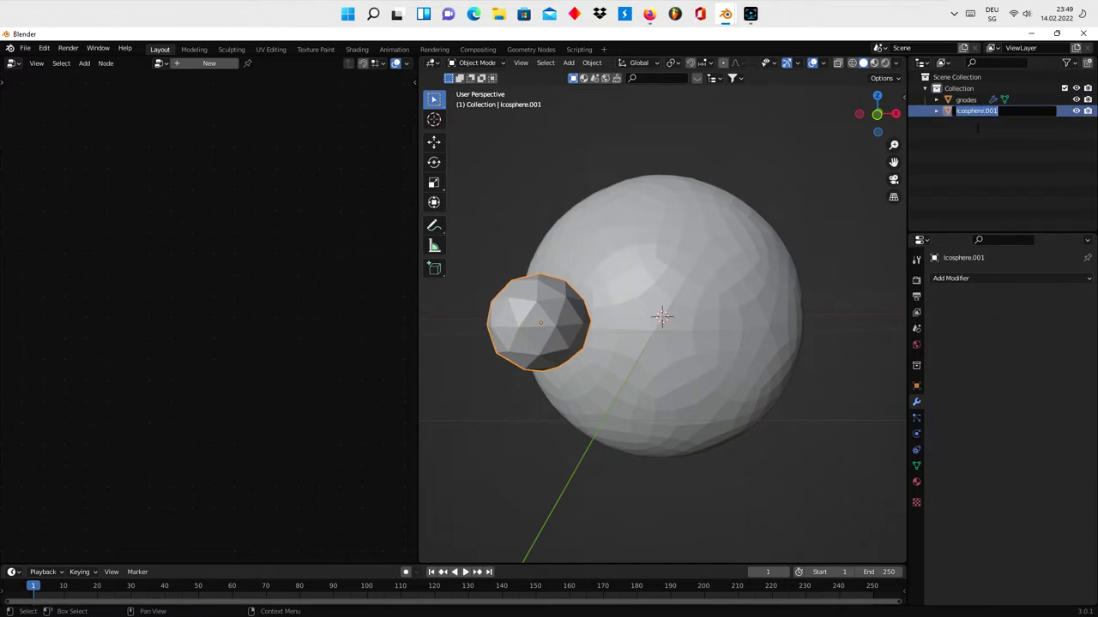
{"action": "type", "text": "tar"}
{"action": "type", "text": "get"}
{"action": "key", "text": "Return"}
{"action": "key", "text": "Up"}
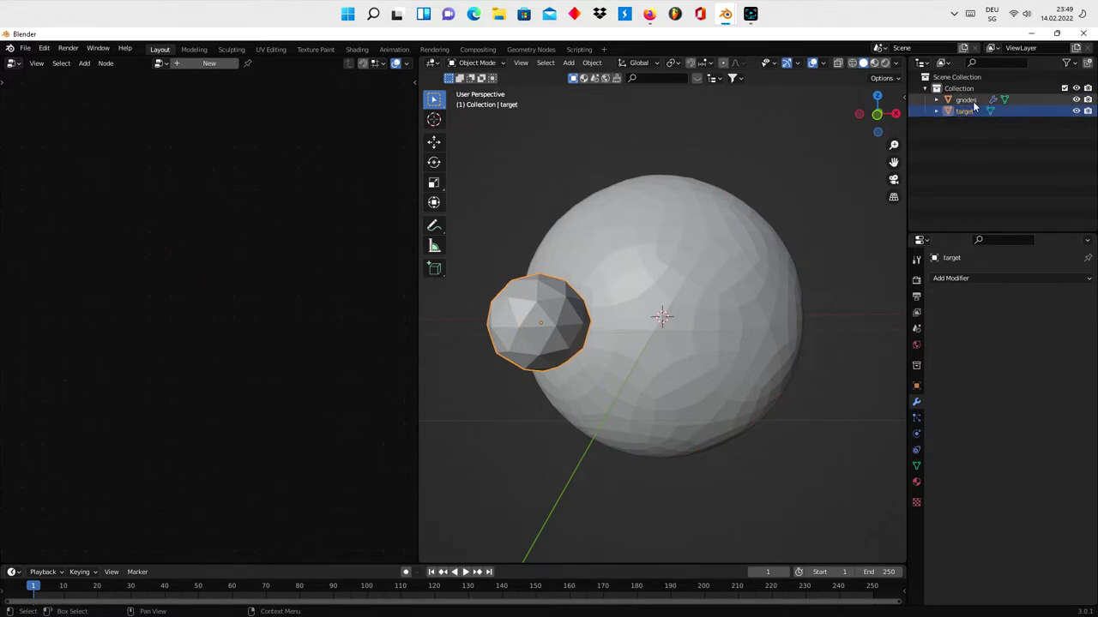
{"action": "left_click_drag", "start_coordinate": [972, 111], "coordinate": [56, 436]}
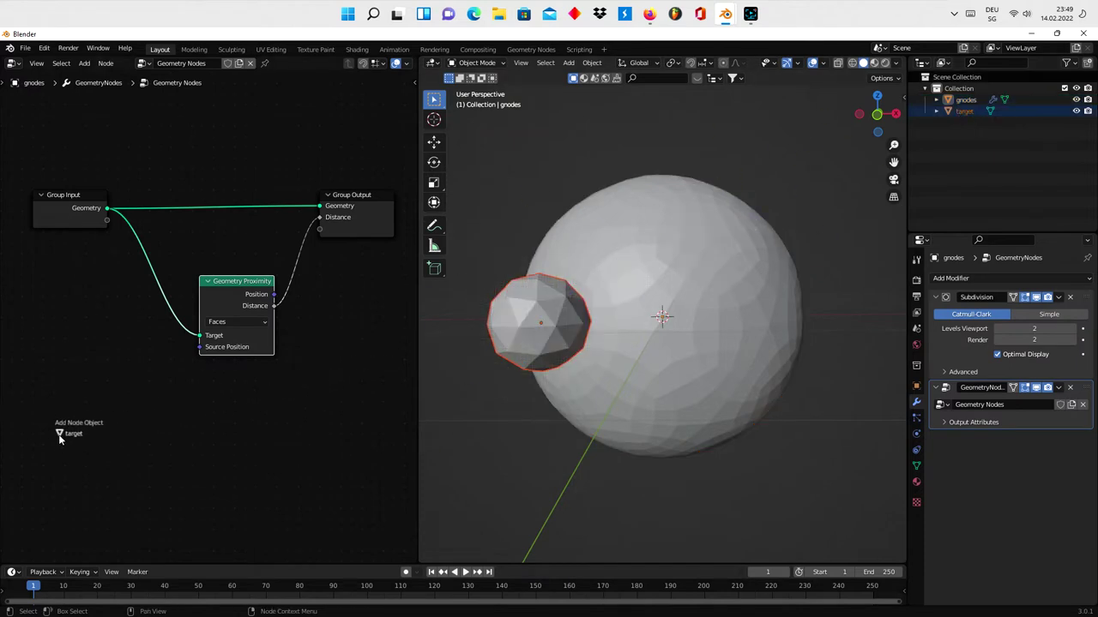
Step: Insert a Set Position node on the link before Geometry Proximity
{"action": "middle_click_drag", "start_coordinate": [194, 468], "coordinate": [310, 386]}
{"action": "left_click_drag", "start_coordinate": [188, 386], "coordinate": [129, 383]}
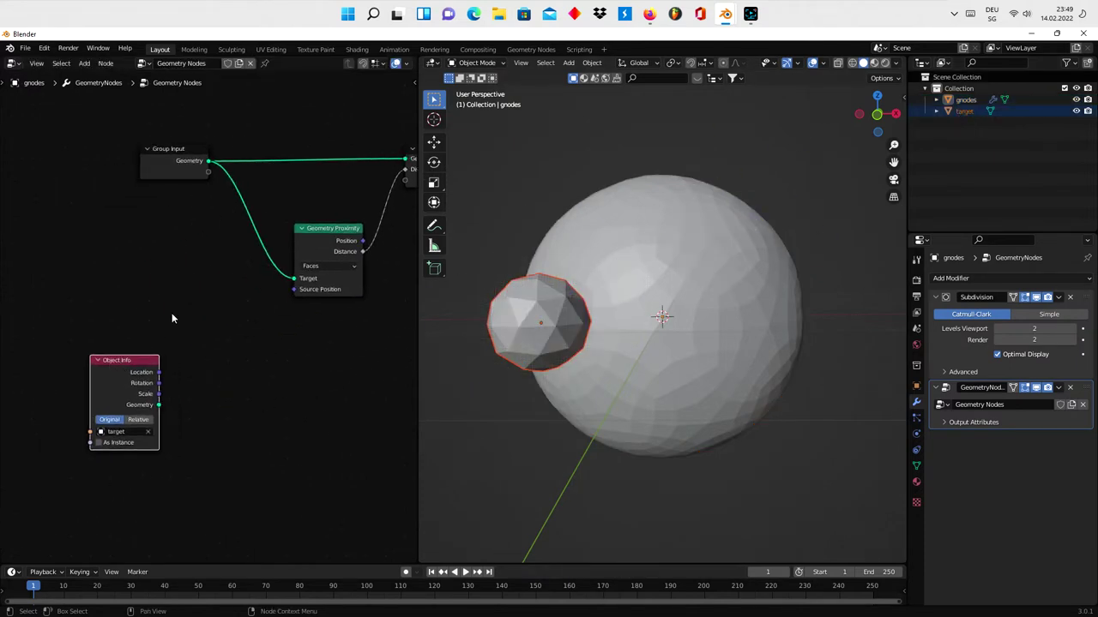
{"action": "key", "text": "shift+a"}
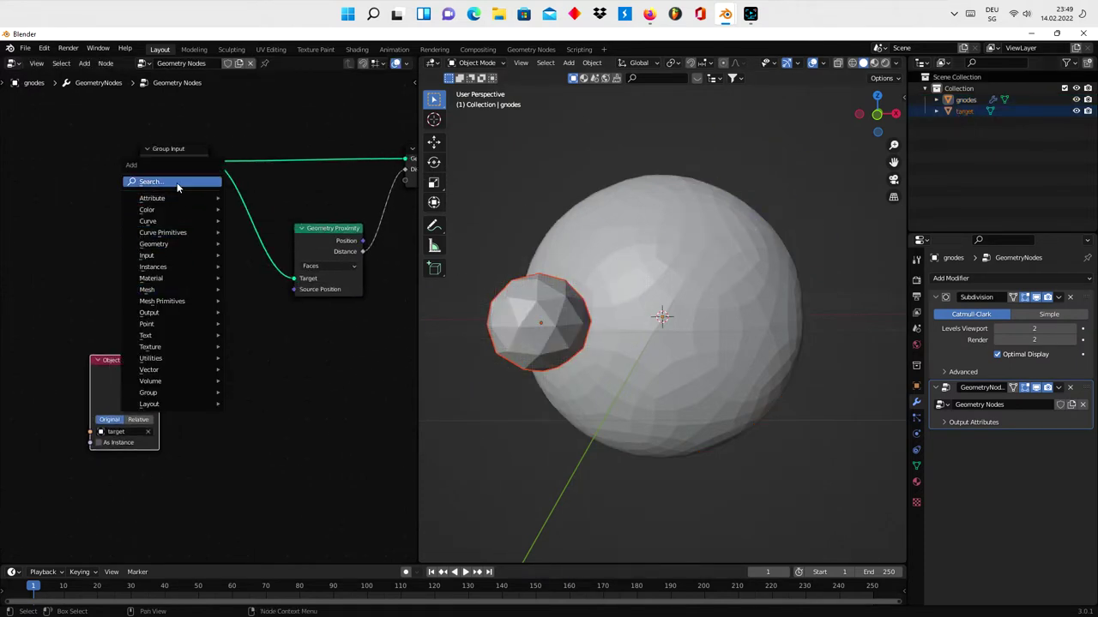
{"action": "left_click", "coordinate": [163, 180]}
{"action": "type", "text": "set"}
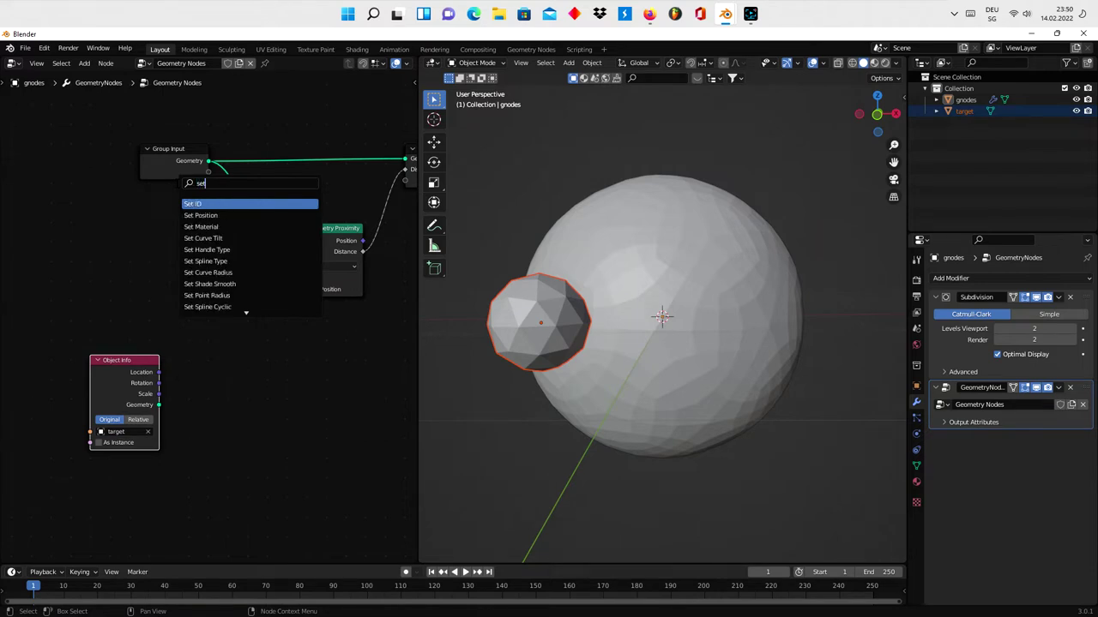
{"action": "left_click", "coordinate": [206, 215]}
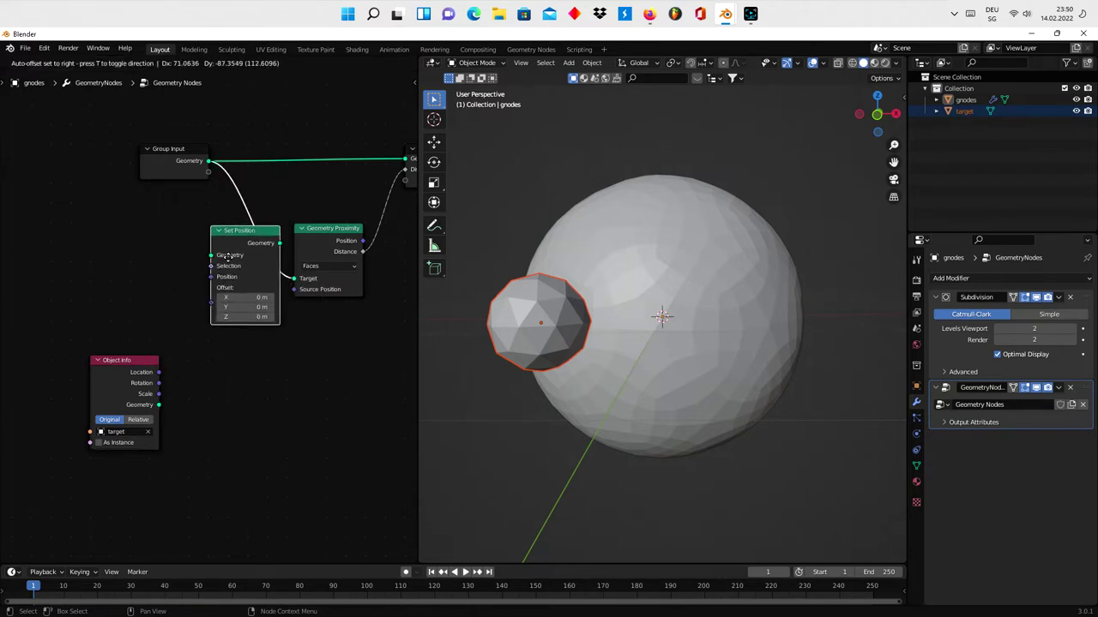
{"action": "left_click", "coordinate": [230, 263]}
{"action": "mouse_move", "coordinate": [326, 374]}
{"action": "middle_mouse_down"}
{"action": "mouse_move", "coordinate": [43, 403]}
{"action": "mouse_move", "coordinate": [151, 380]}
{"action": "mouse_move", "coordinate": [149, 367]}
{"action": "middle_mouse_up"}
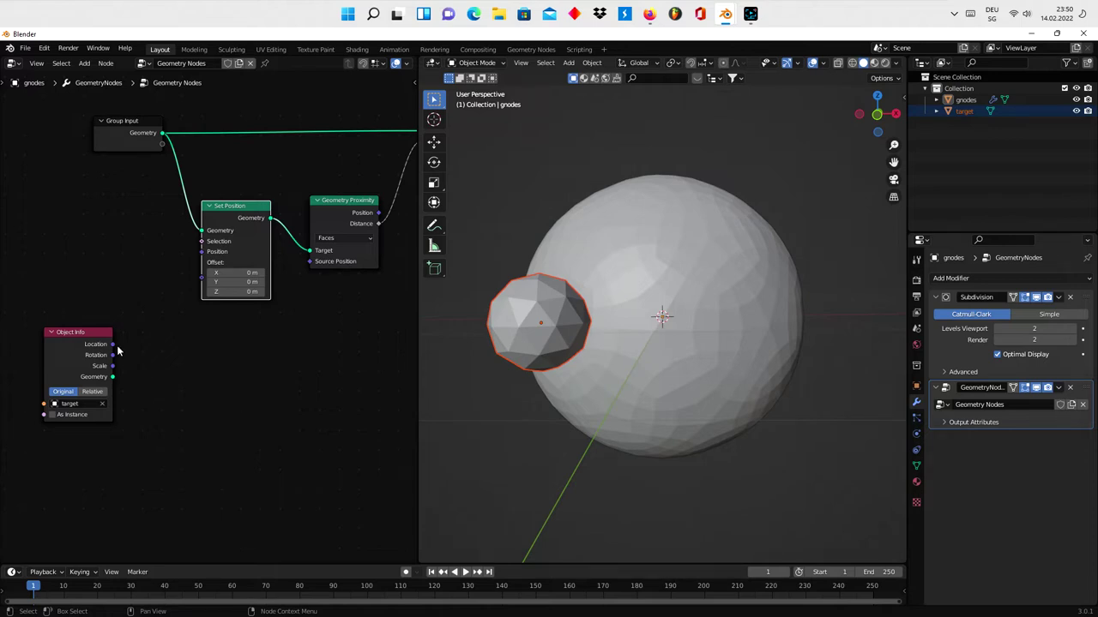
Step: Connect the target's Object Info Location to Set Position's Position, using Relative coordinates
{"action": "mouse_move", "coordinate": [112, 344]}
{"action": "left_mouse_down"}
{"action": "mouse_move", "coordinate": [180, 292]}
{"action": "mouse_move", "coordinate": [201, 251]}
{"action": "left_mouse_up"}
{"action": "left_click", "coordinate": [92, 391]}
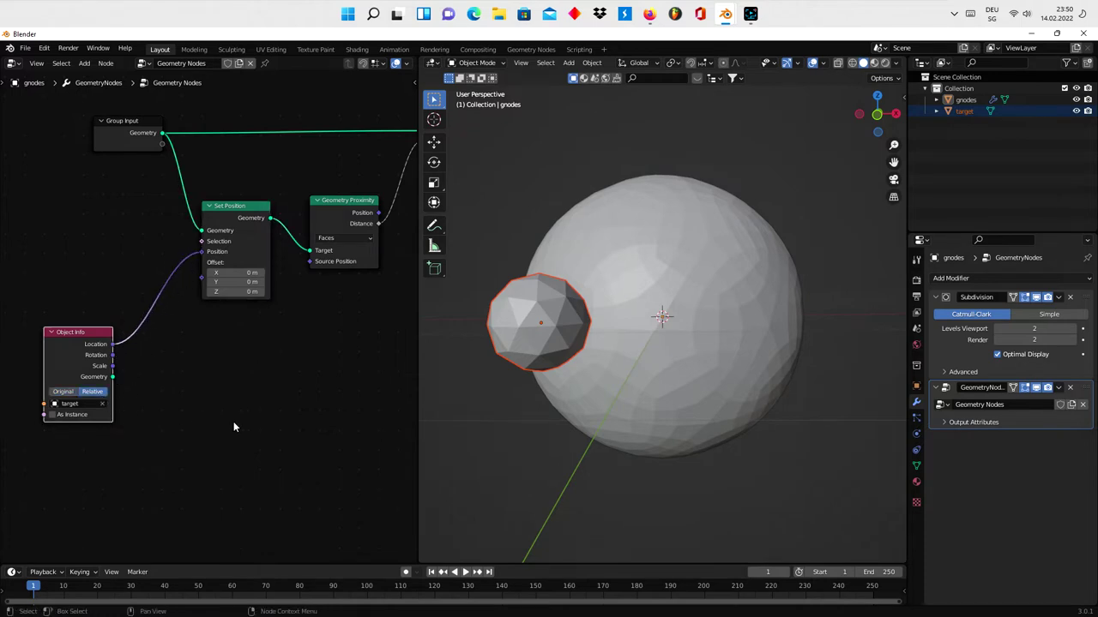
{"action": "left_click_drag", "start_coordinate": [92, 374], "coordinate": [125, 318]}
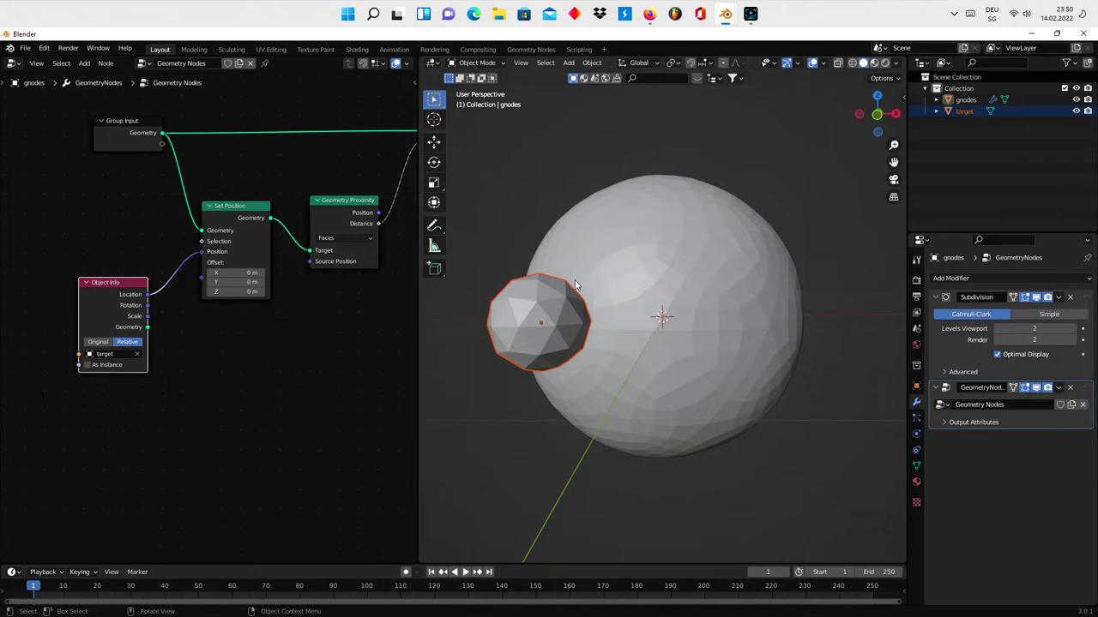
{"action": "middle_click_drag", "start_coordinate": [782, 321], "coordinate": [753, 330]}
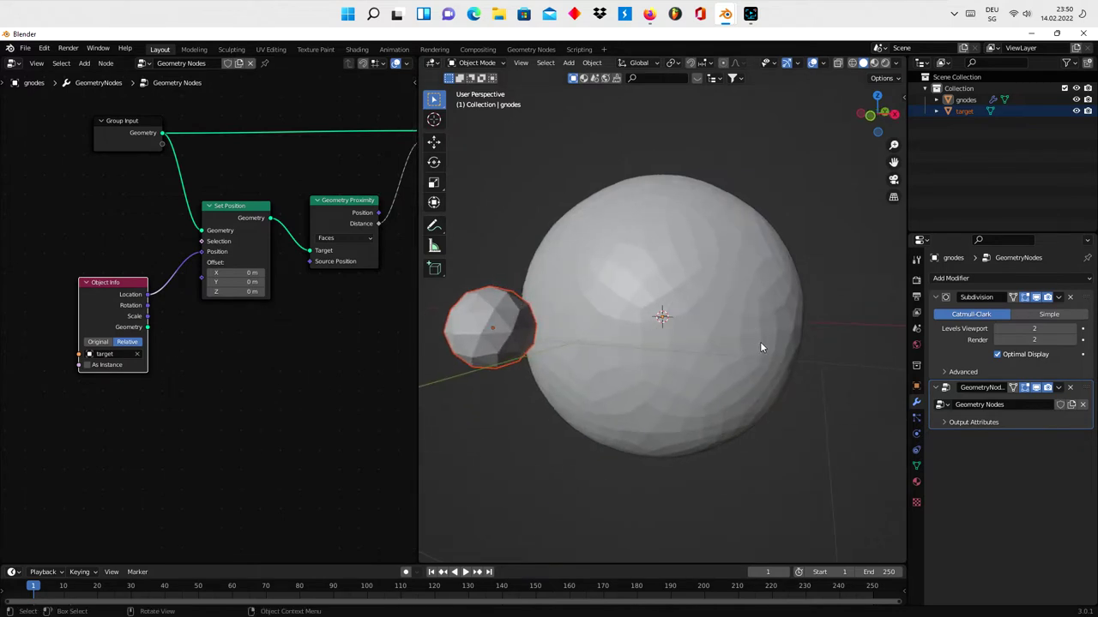
Step: Switch the gnodes sphere into Weight Paint mode
{"action": "left_click", "coordinate": [761, 348]}
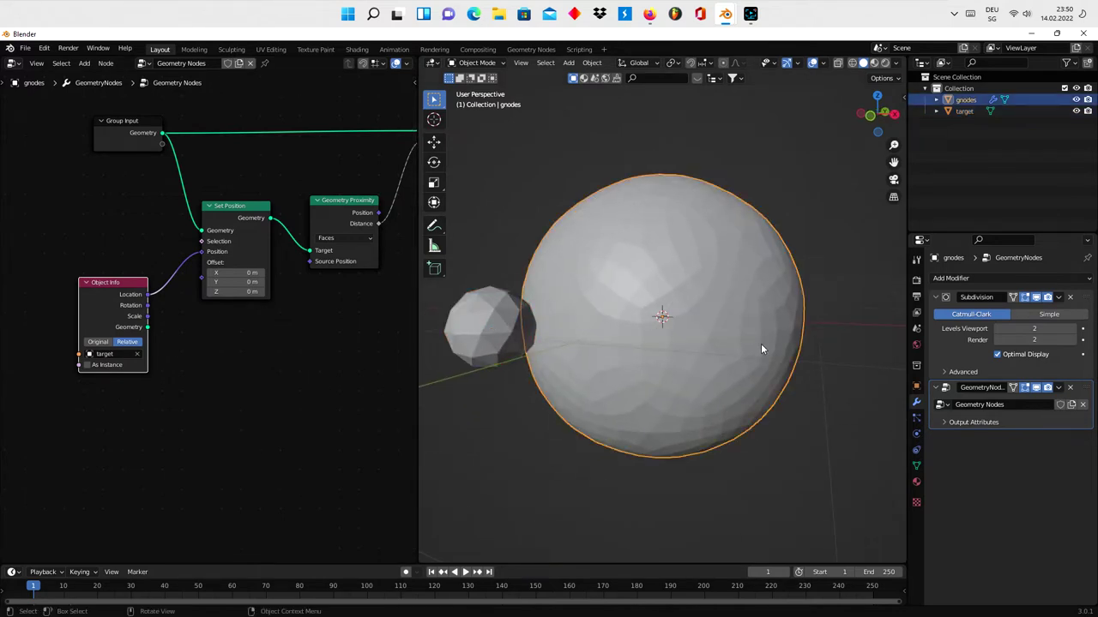
{"action": "left_click", "coordinate": [431, 62]}
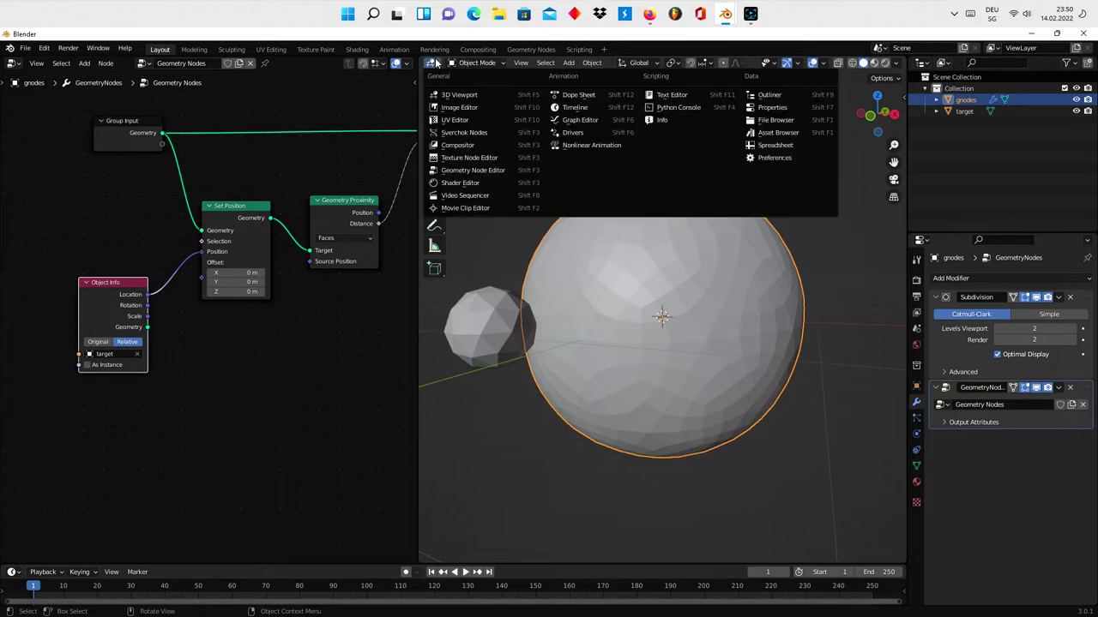
{"action": "left_click", "coordinate": [468, 64]}
{"action": "left_click", "coordinate": [480, 126]}
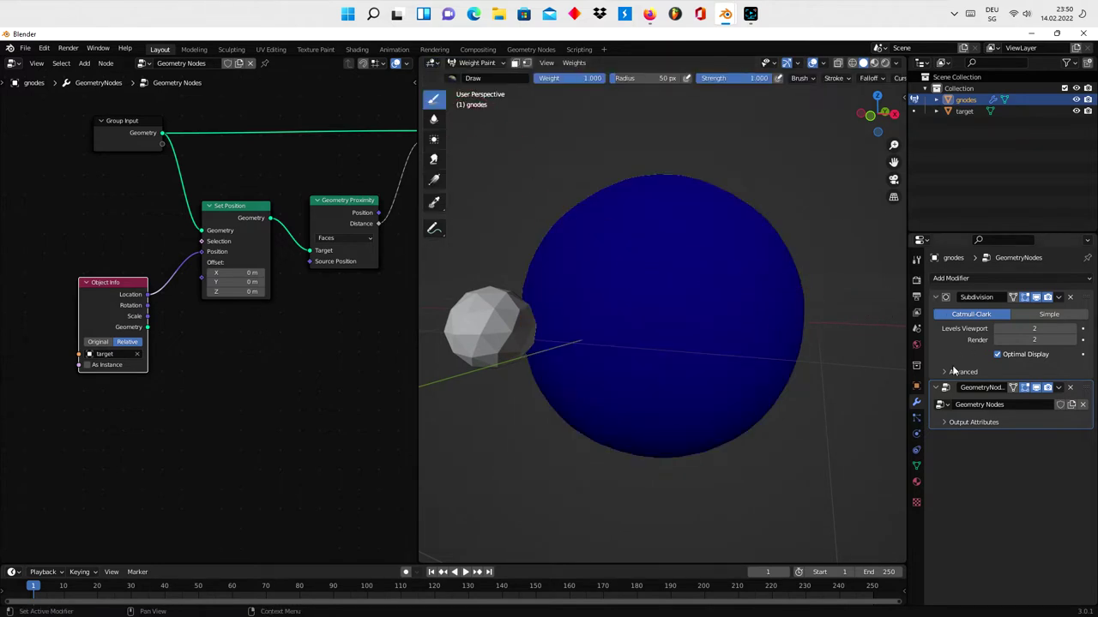
Step: Add a new vertex group, Group, in the sphere's mesh data settings
{"action": "left_click", "coordinate": [964, 420]}
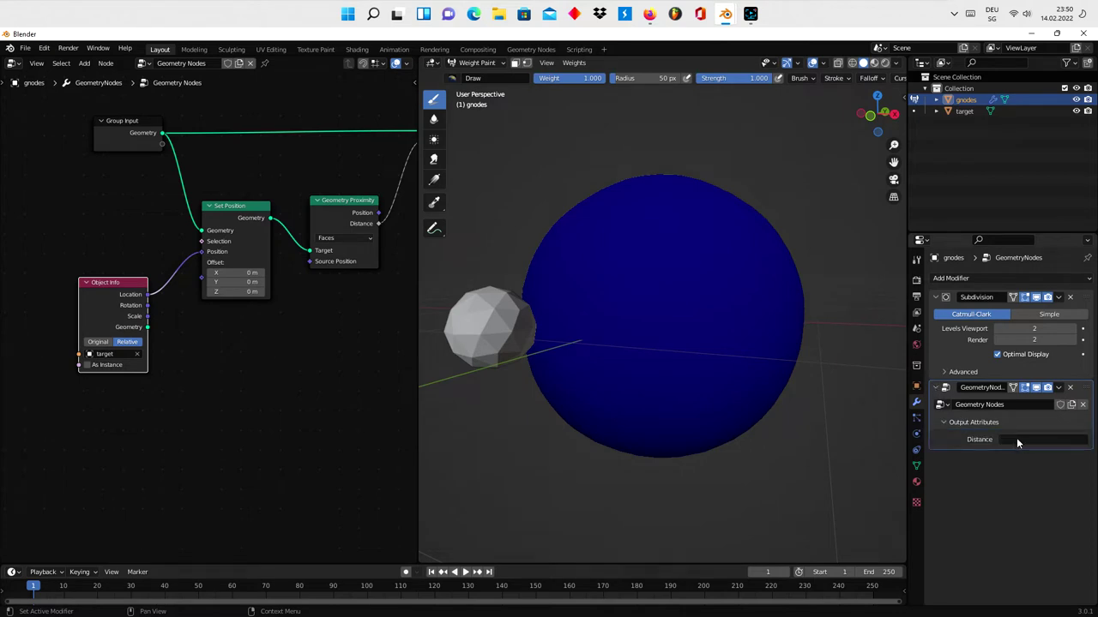
{"action": "left_click", "coordinate": [916, 465]}
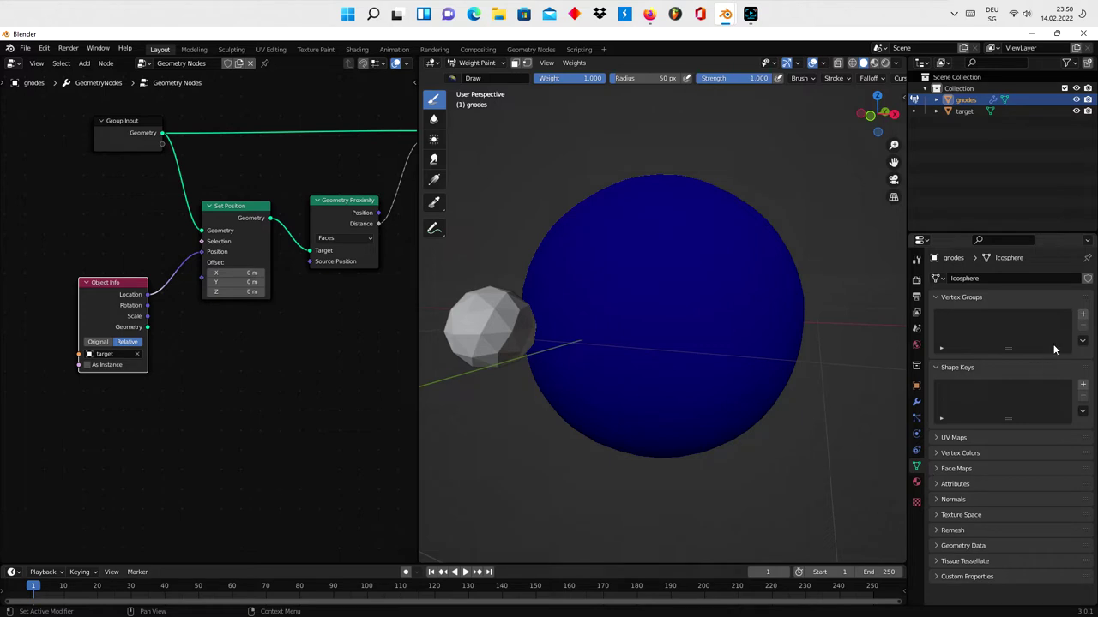
{"action": "left_click", "coordinate": [1082, 314]}
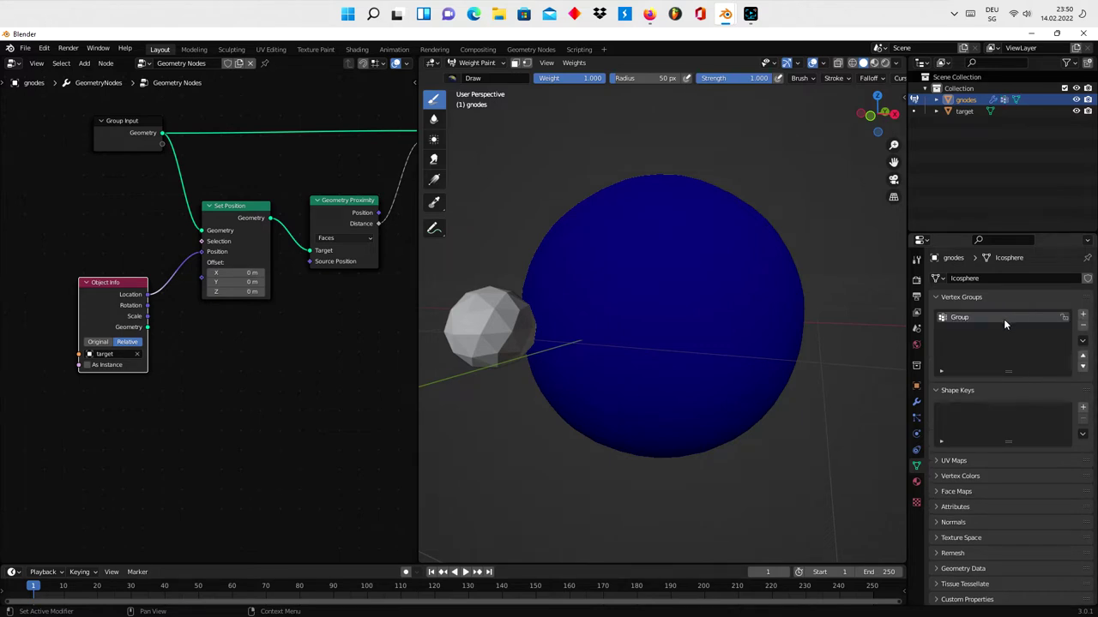
Step: Set the modifier's Distance output attribute to the Group vertex group
{"action": "left_click", "coordinate": [915, 402]}
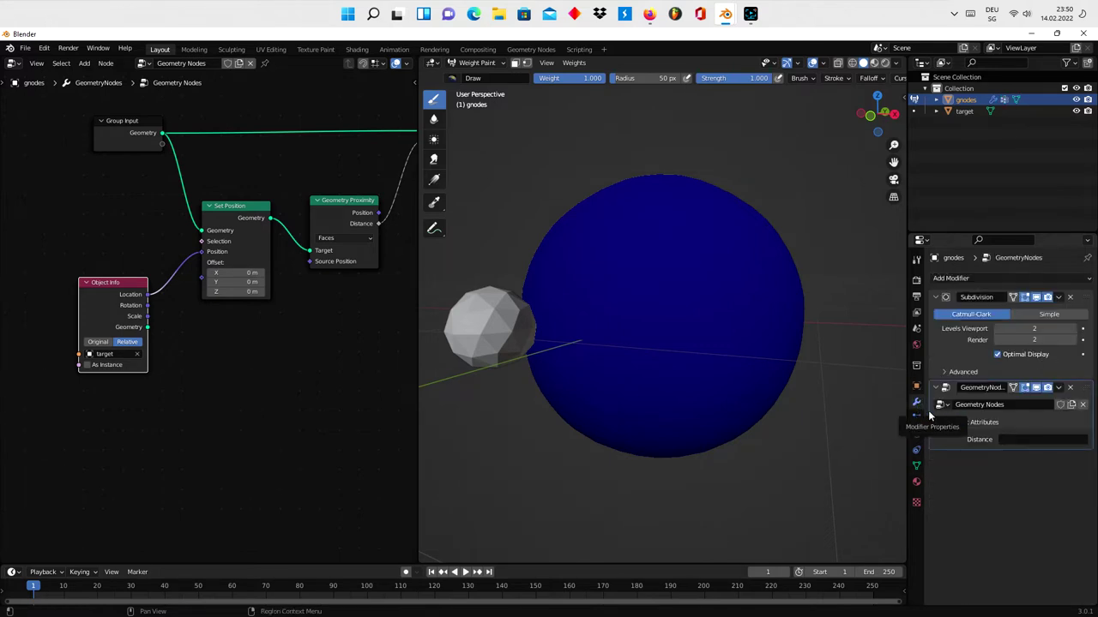
{"action": "left_click", "coordinate": [1042, 439]}
{"action": "left_click", "coordinate": [1007, 517]}
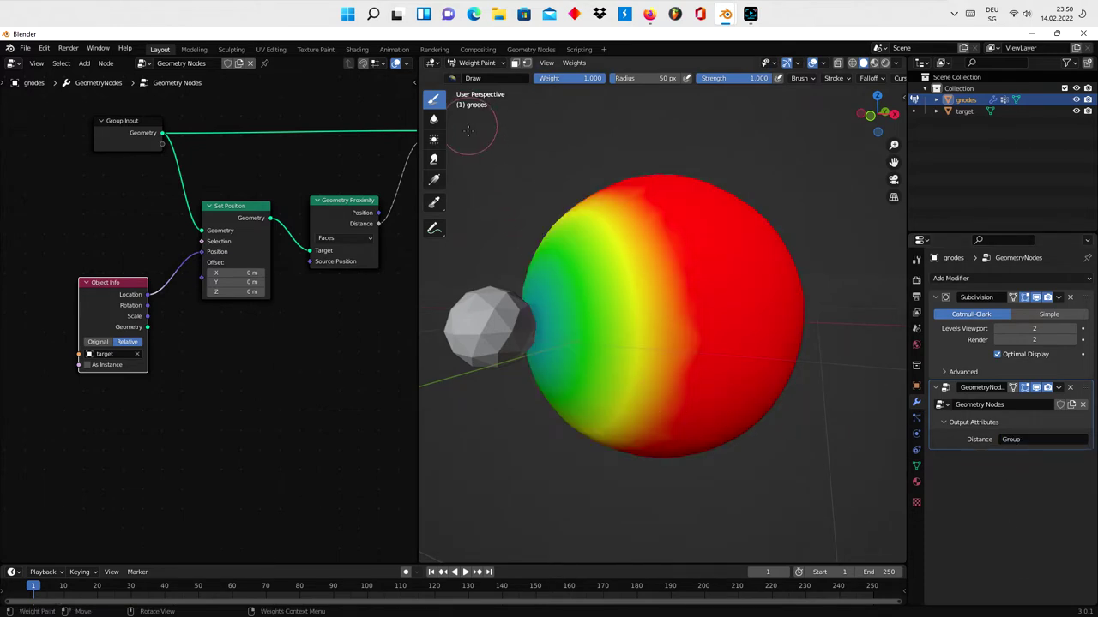
{"action": "scroll", "coordinate": [296, 314], "scroll_direction": "down", "scroll_amount": 2}
{"action": "mouse_move", "coordinate": [228, 357]}
{"action": "middle_mouse_down"}
{"action": "mouse_move", "coordinate": [217, 329]}
{"action": "mouse_move", "coordinate": [275, 313]}
{"action": "middle_mouse_up"}
{"action": "scroll", "coordinate": [282, 314], "scroll_direction": "up", "scroll_amount": 1}
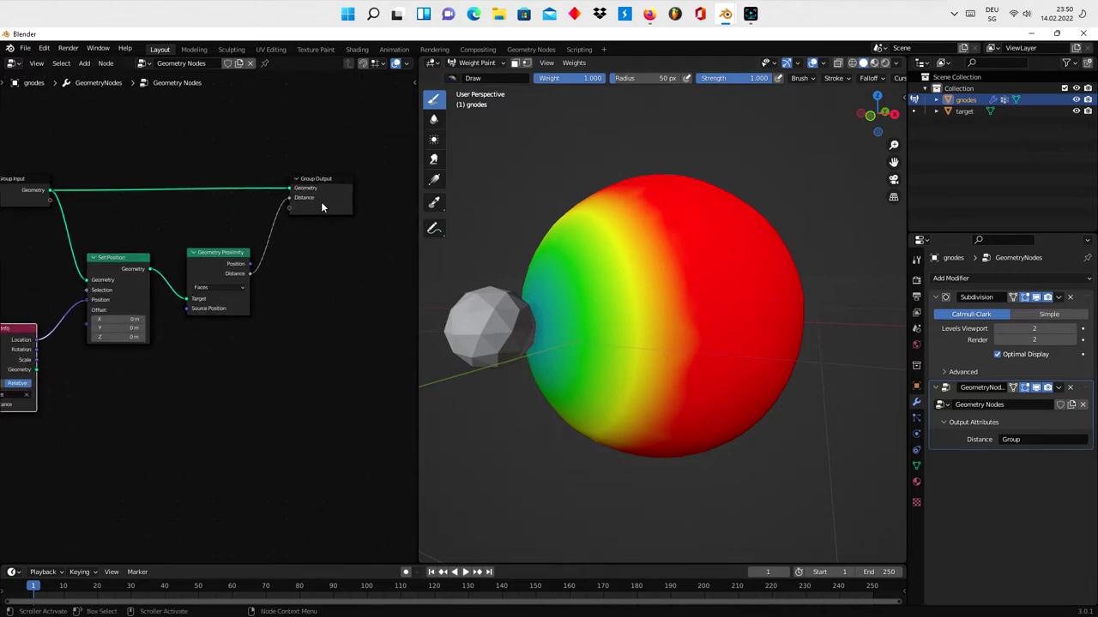
{"action": "left_click_drag", "start_coordinate": [321, 202], "coordinate": [407, 213]}
{"action": "middle_click_drag", "start_coordinate": [326, 312], "coordinate": [252, 345]}
Step: Insert a ColorRamp between Distance and Group Output and pull its black and white stops together
{"action": "scroll", "coordinate": [252, 345], "scroll_direction": "up", "scroll_amount": 2}
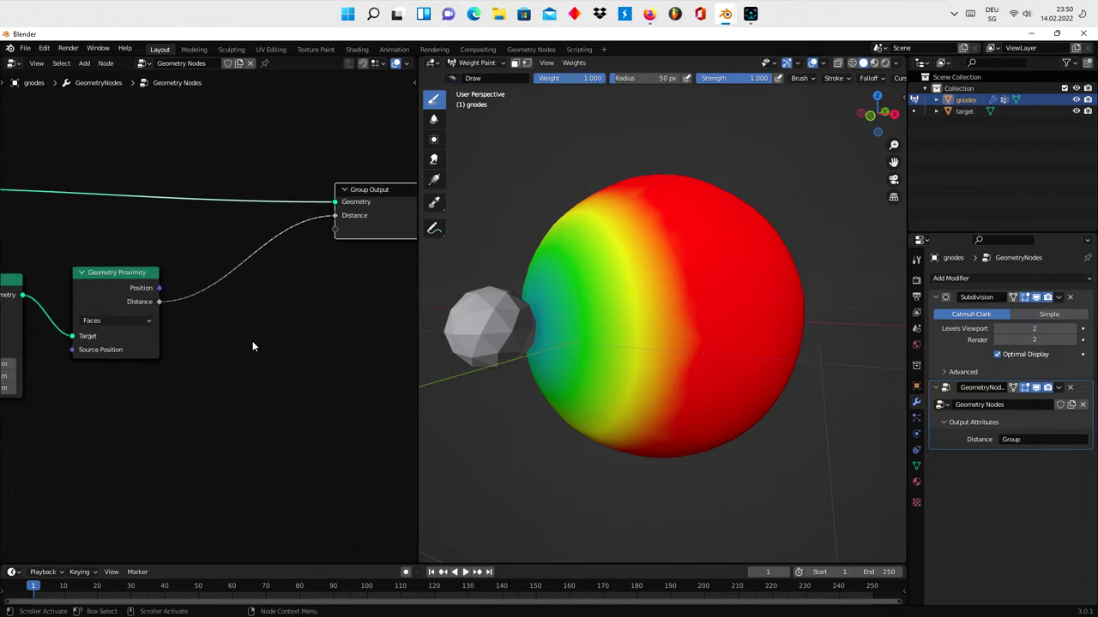
{"action": "key", "text": "shift+a"}
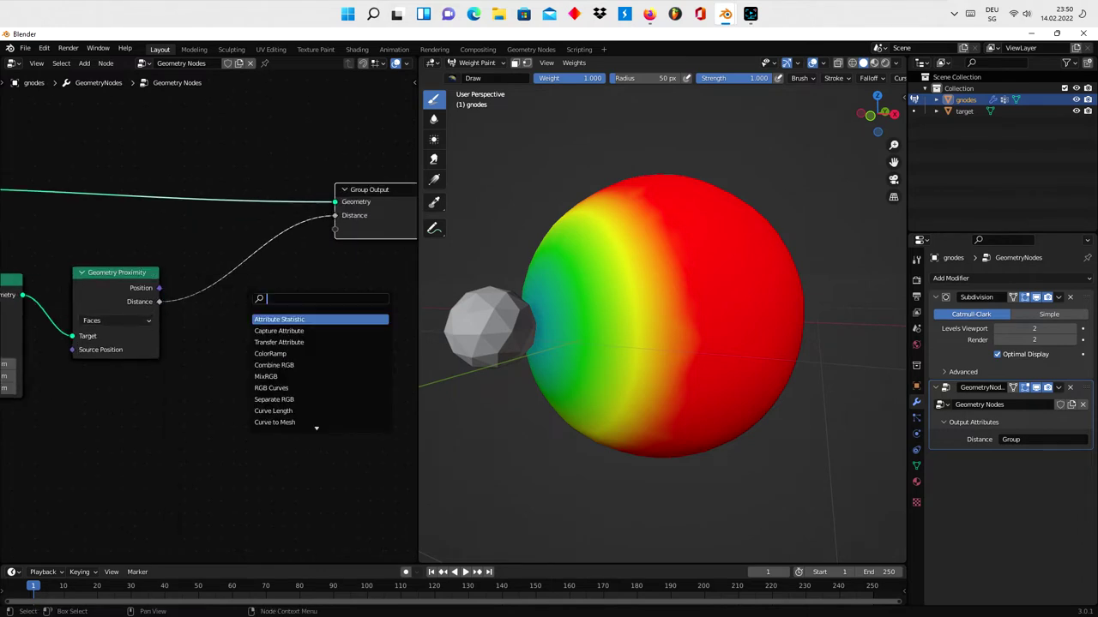
{"action": "type", "text": "colo"}
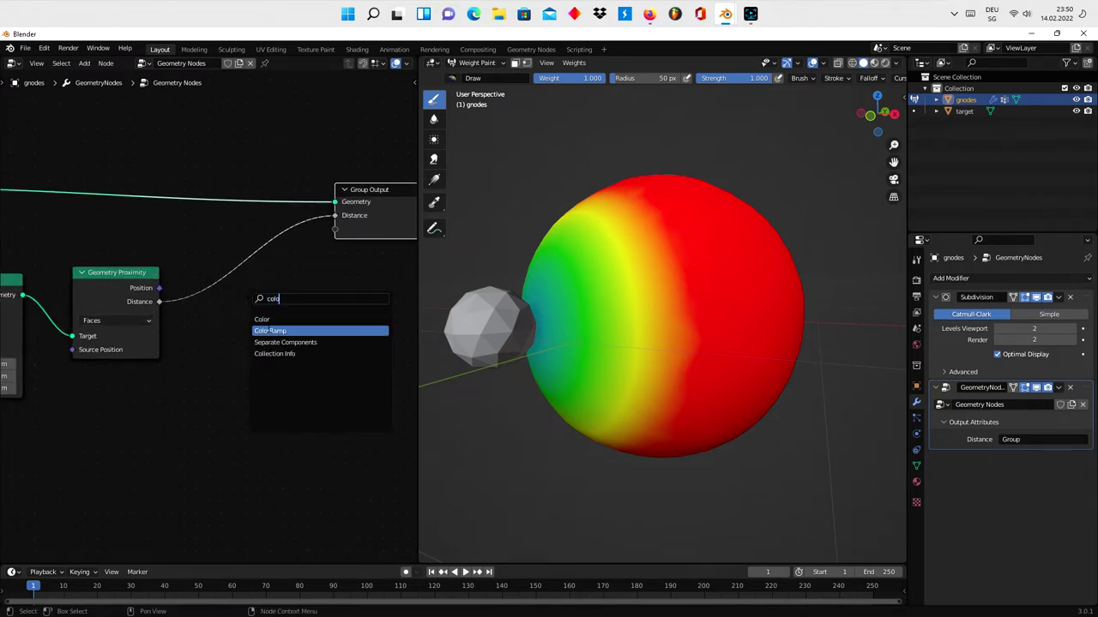
{"action": "left_click", "coordinate": [269, 331]}
{"action": "left_click", "coordinate": [297, 342]}
{"action": "left_click_drag", "start_coordinate": [226, 337], "coordinate": [267, 337]}
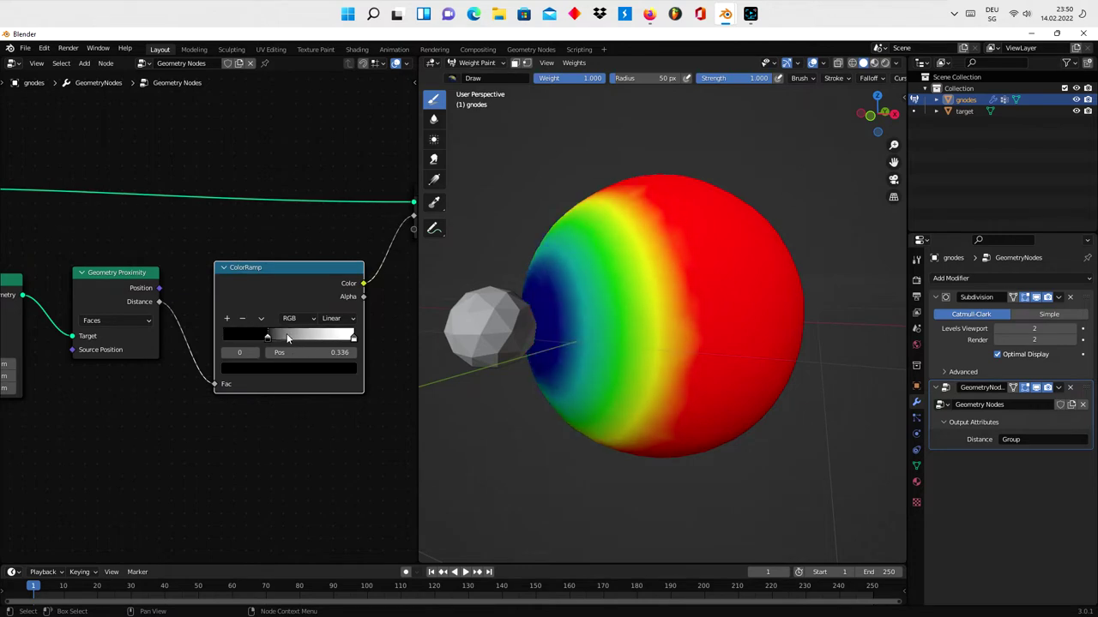
{"action": "mouse_move", "coordinate": [343, 338]}
{"action": "left_mouse_down"}
{"action": "mouse_move", "coordinate": [238, 341]}
{"action": "mouse_move", "coordinate": [255, 341]}
{"action": "left_mouse_up"}
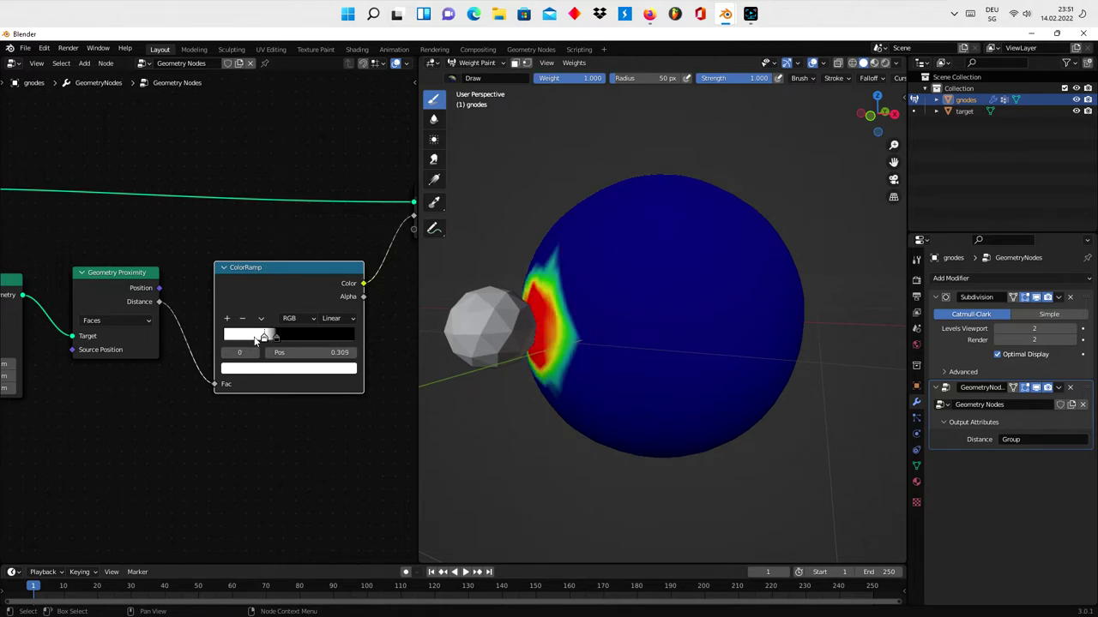
{"action": "scroll", "coordinate": [208, 315], "scroll_direction": "down", "scroll_amount": 2}
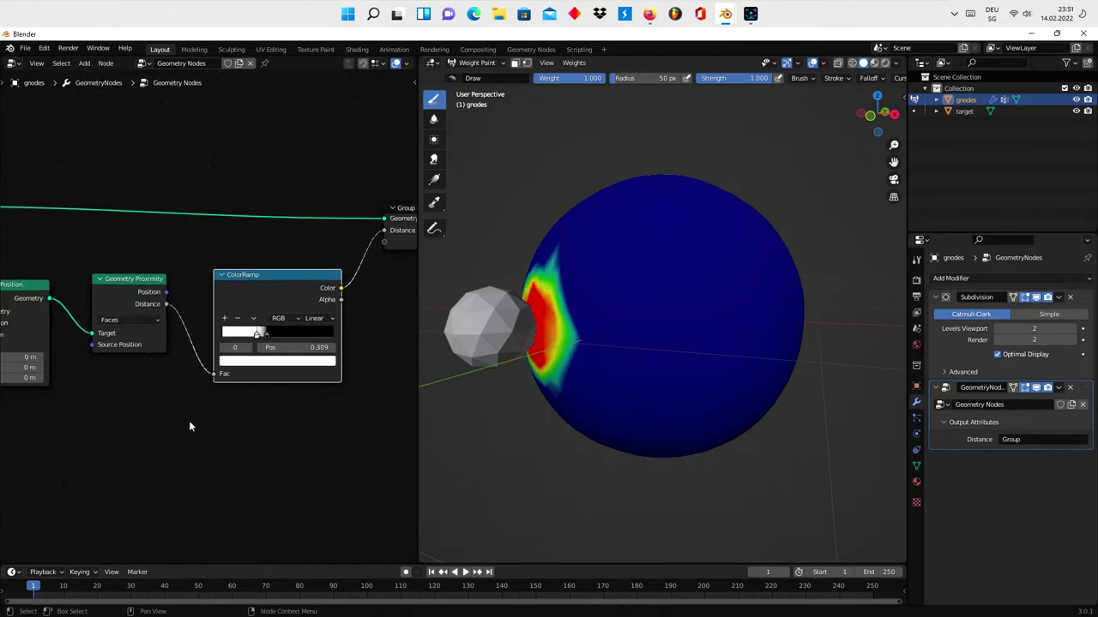
{"action": "scroll", "coordinate": [189, 409], "scroll_direction": "down", "scroll_amount": 1}
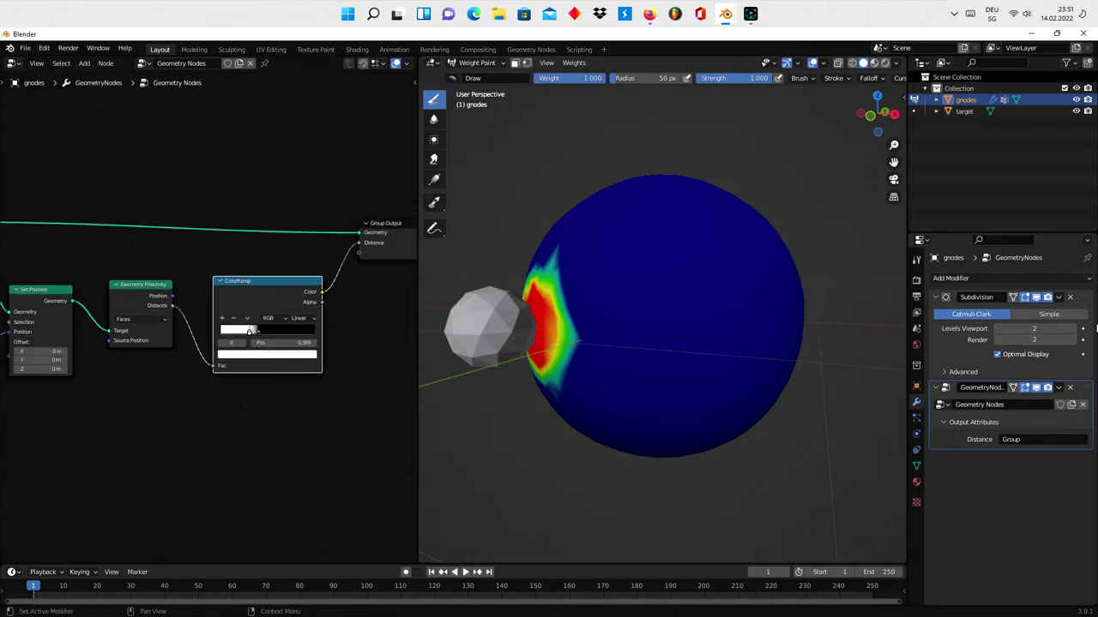
Step: Set the Subdivision modifier's viewport and render levels to 4, then collapse its panel
{"action": "left_click", "coordinate": [1074, 329]}
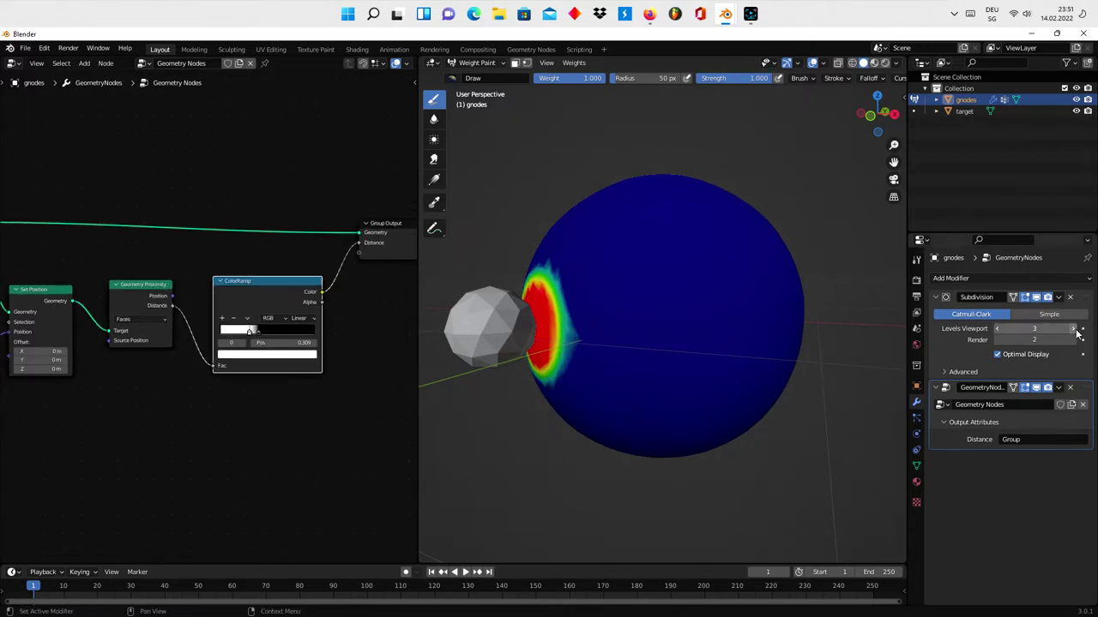
{"action": "left_click", "coordinate": [1075, 329]}
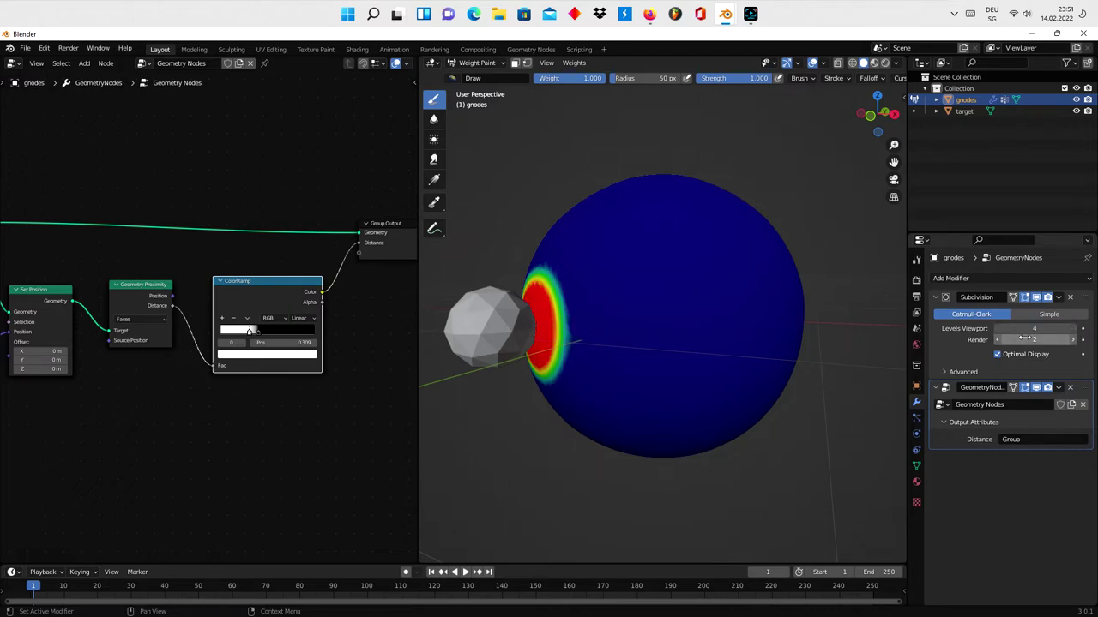
{"action": "left_click", "coordinate": [1074, 340]}
{"action": "left_click", "coordinate": [1074, 340]}
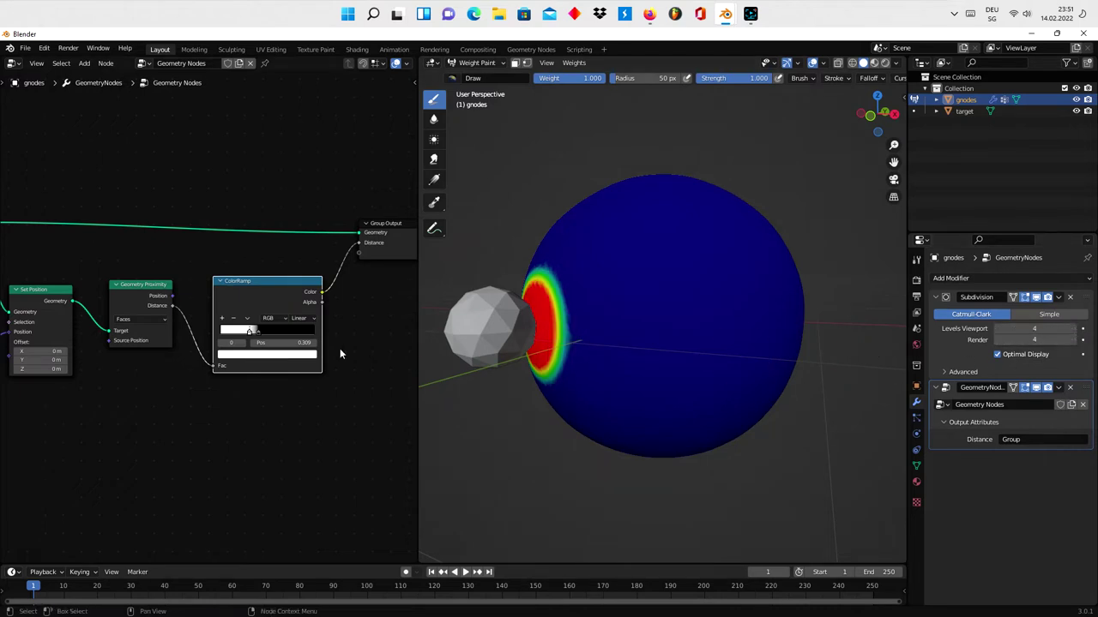
{"action": "scroll", "coordinate": [217, 246], "scroll_direction": "down", "scroll_amount": 2}
{"action": "mouse_move", "coordinate": [85, 405]}
{"action": "middle_mouse_down"}
{"action": "mouse_move", "coordinate": [264, 379]}
{"action": "mouse_move", "coordinate": [170, 355]}
{"action": "middle_mouse_up"}
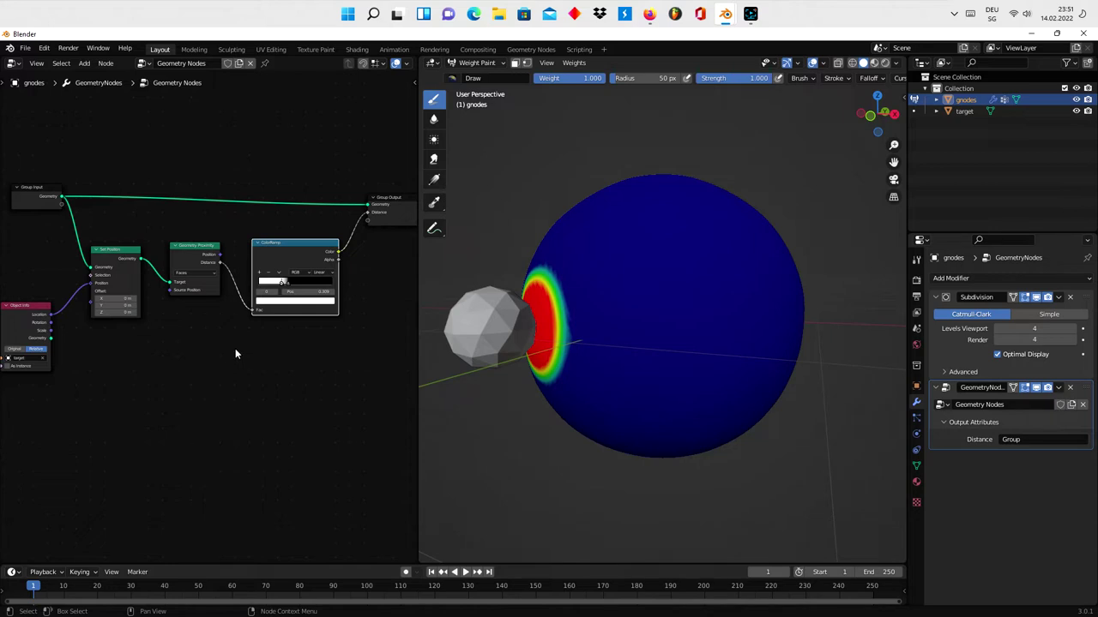
{"action": "scroll", "coordinate": [239, 350], "scroll_direction": "up", "scroll_amount": 1}
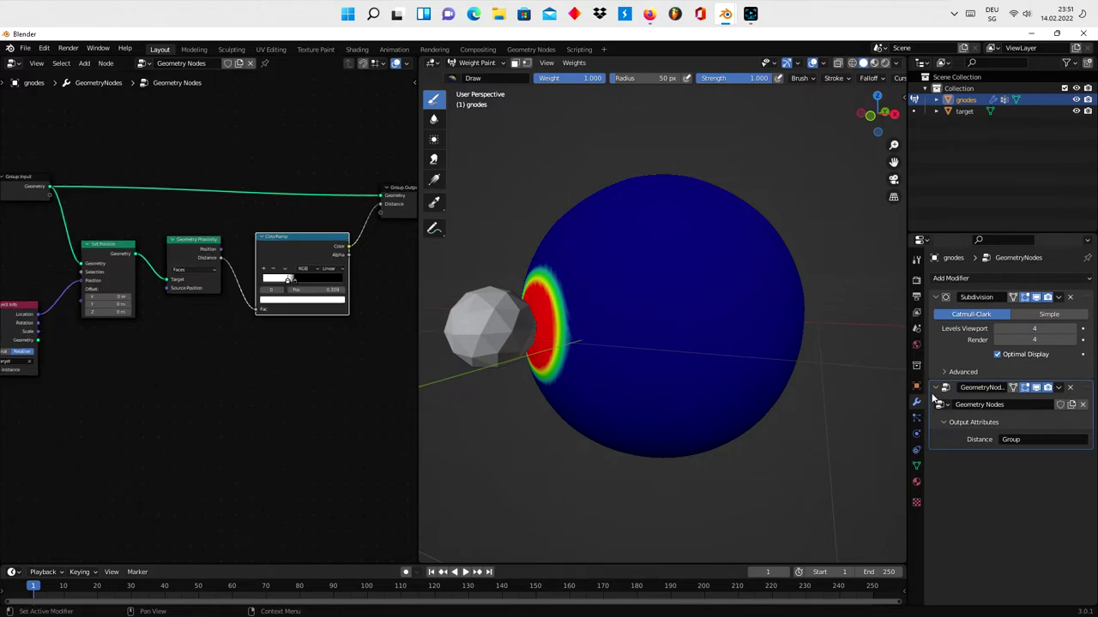
{"action": "left_click", "coordinate": [936, 298]}
Step: Add a Mask modifier on vertex group Group, inverted, and return to Object Mode
{"action": "left_click", "coordinate": [935, 314]}
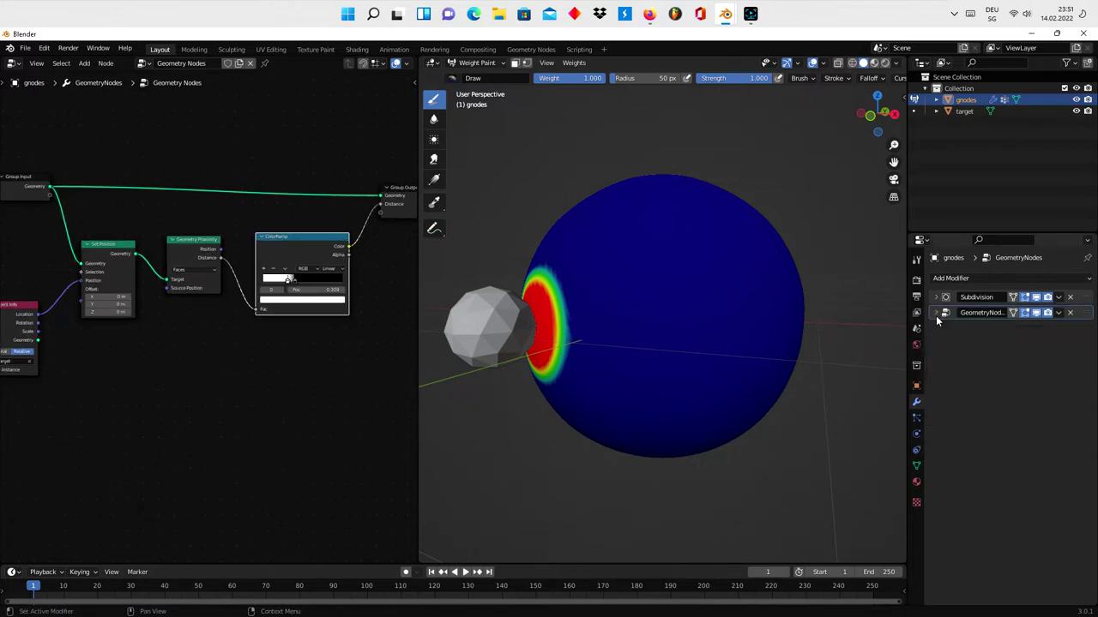
{"action": "left_click", "coordinate": [954, 281]}
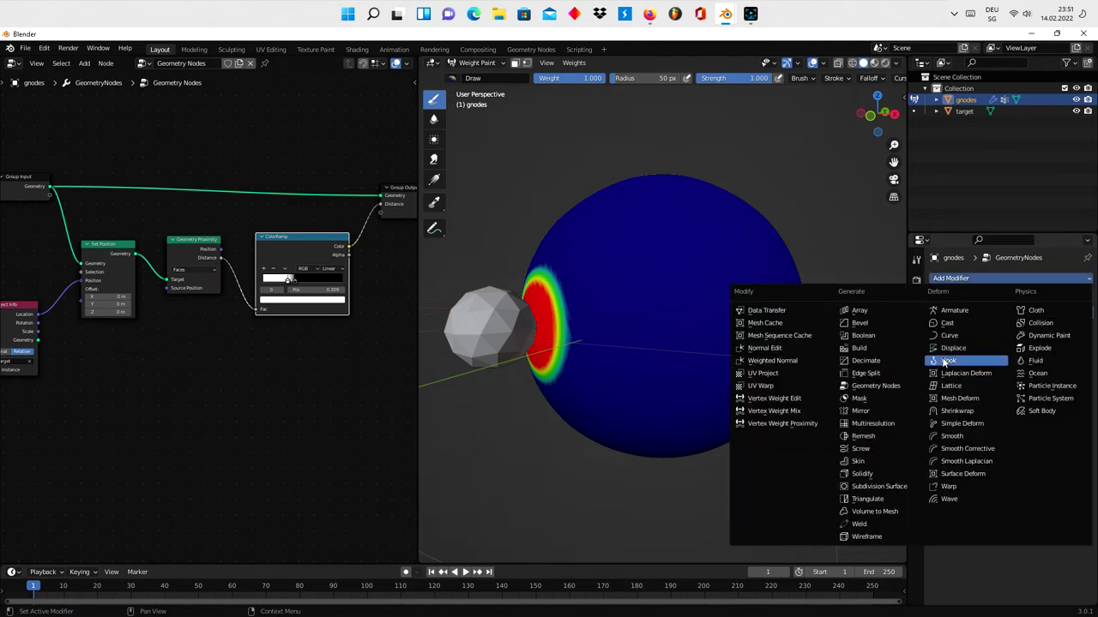
{"action": "left_click", "coordinate": [860, 399]}
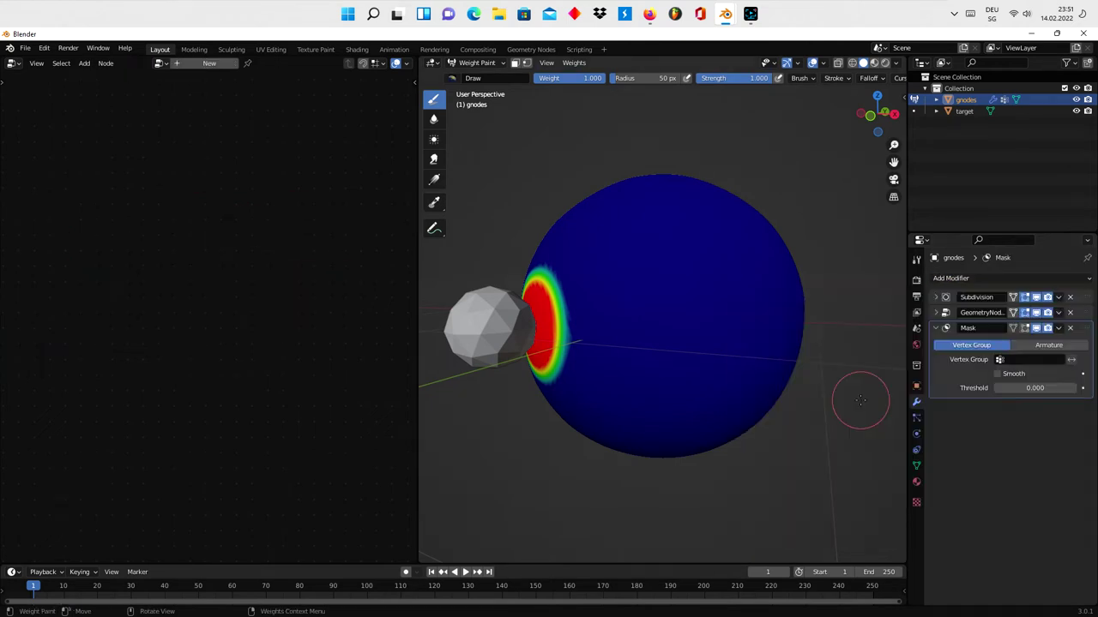
{"action": "left_click", "coordinate": [1035, 360]}
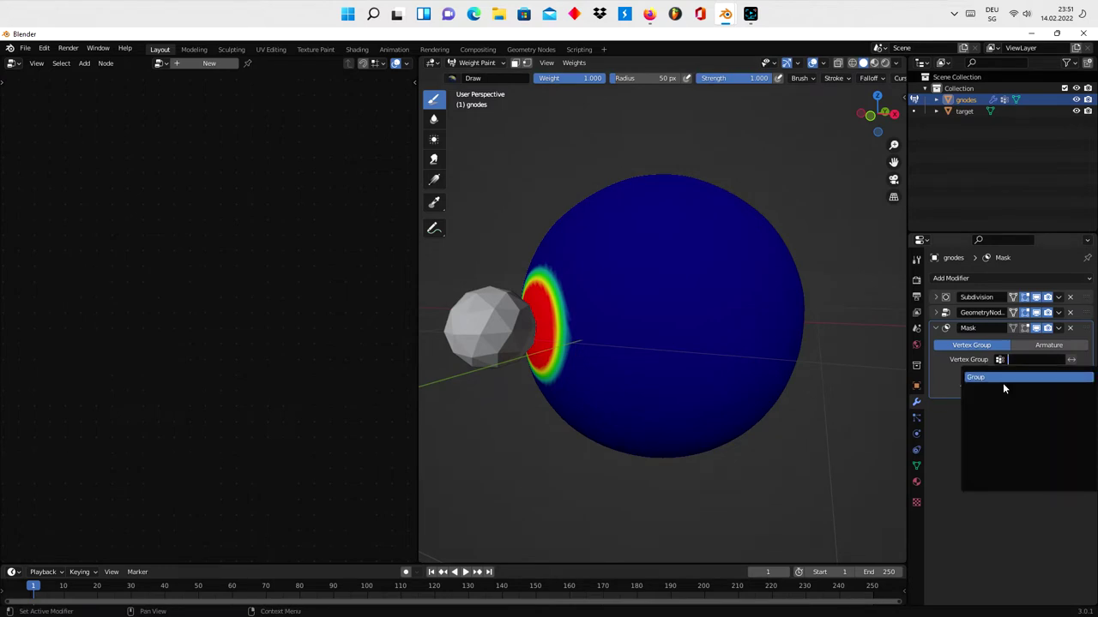
{"action": "left_click", "coordinate": [1003, 380]}
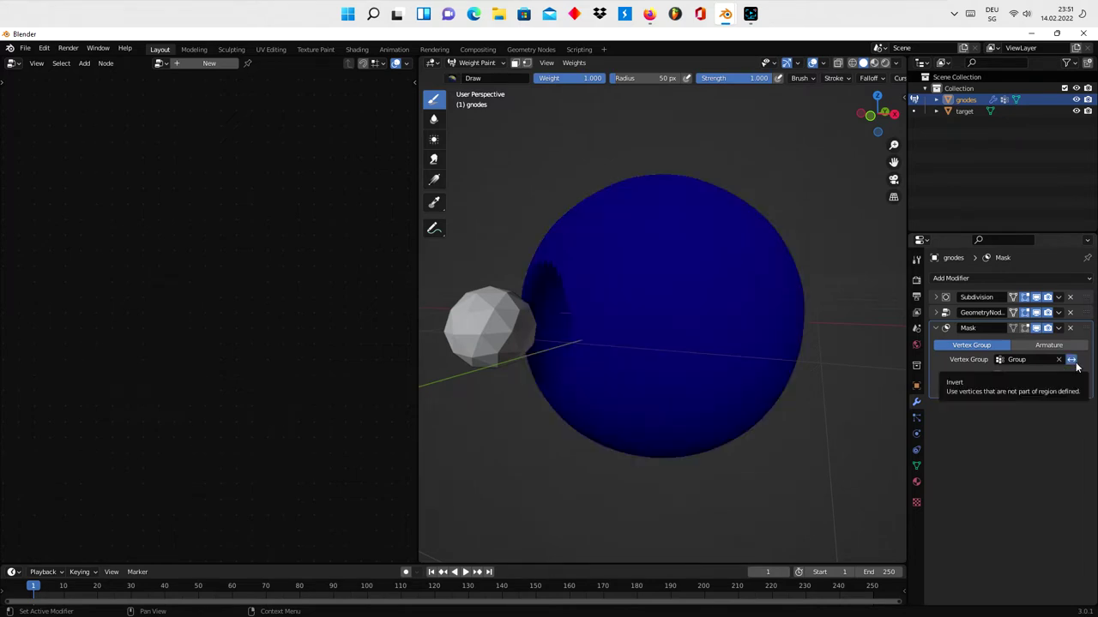
{"action": "left_click", "coordinate": [478, 65]}
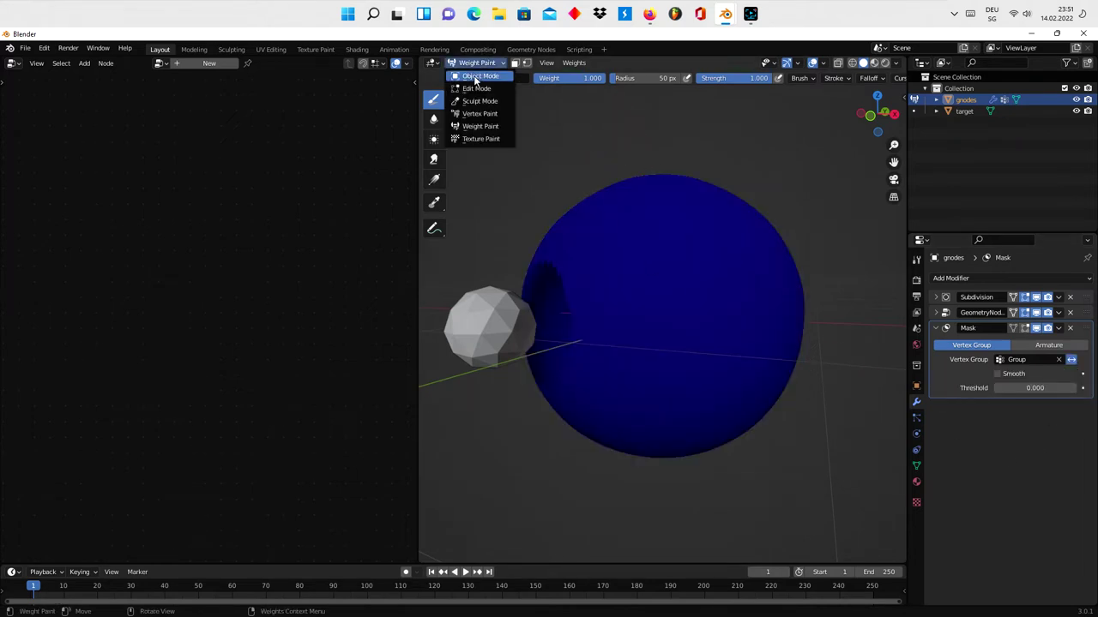
{"action": "key", "text": "Return"}
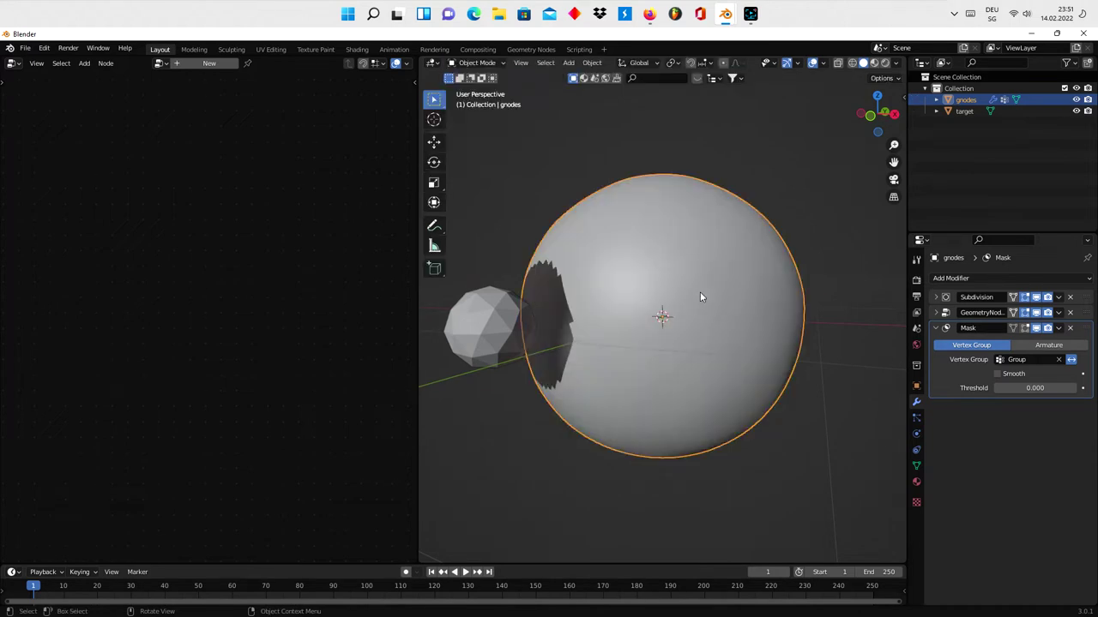
Step: Lower the Subdivision viewport and render levels from 4 to 3
{"action": "left_click", "coordinate": [936, 297]}
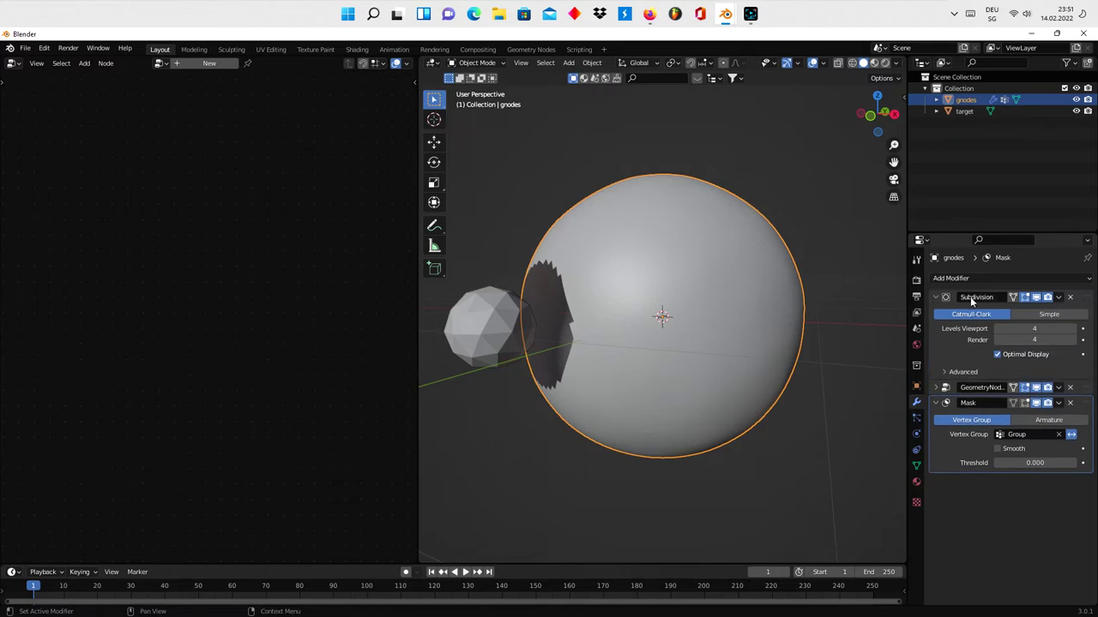
{"action": "left_click", "coordinate": [998, 329]}
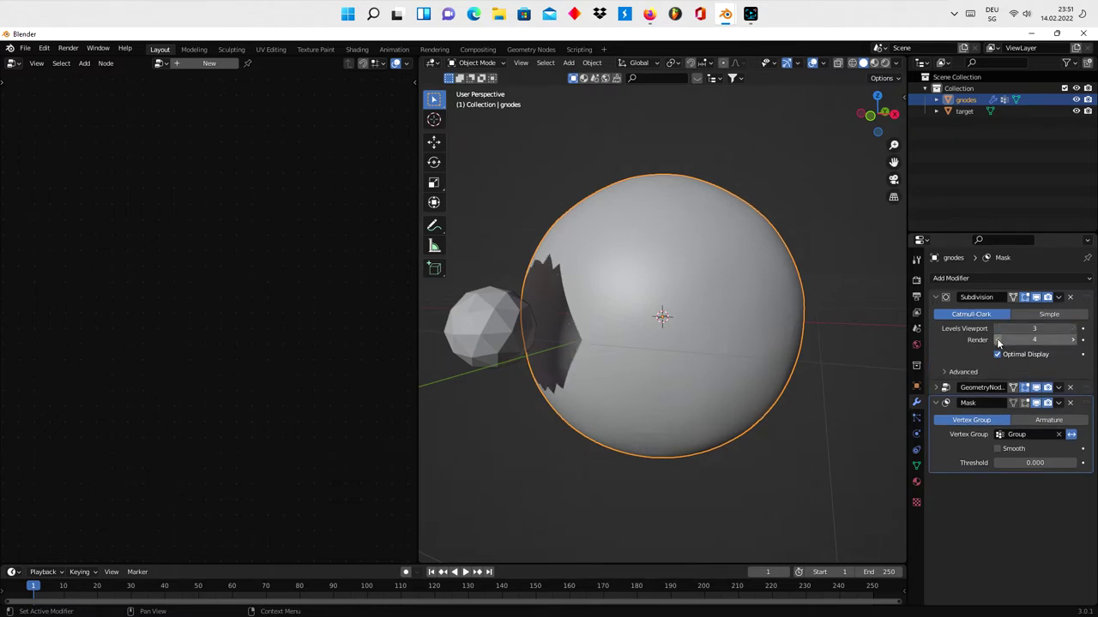
{"action": "left_click", "coordinate": [999, 341]}
{"action": "mouse_move", "coordinate": [660, 296]}
{"action": "middle_mouse_down"}
{"action": "mouse_move", "coordinate": [712, 247]}
{"action": "mouse_move", "coordinate": [587, 239]}
{"action": "mouse_move", "coordinate": [656, 273]}
{"action": "middle_mouse_up"}
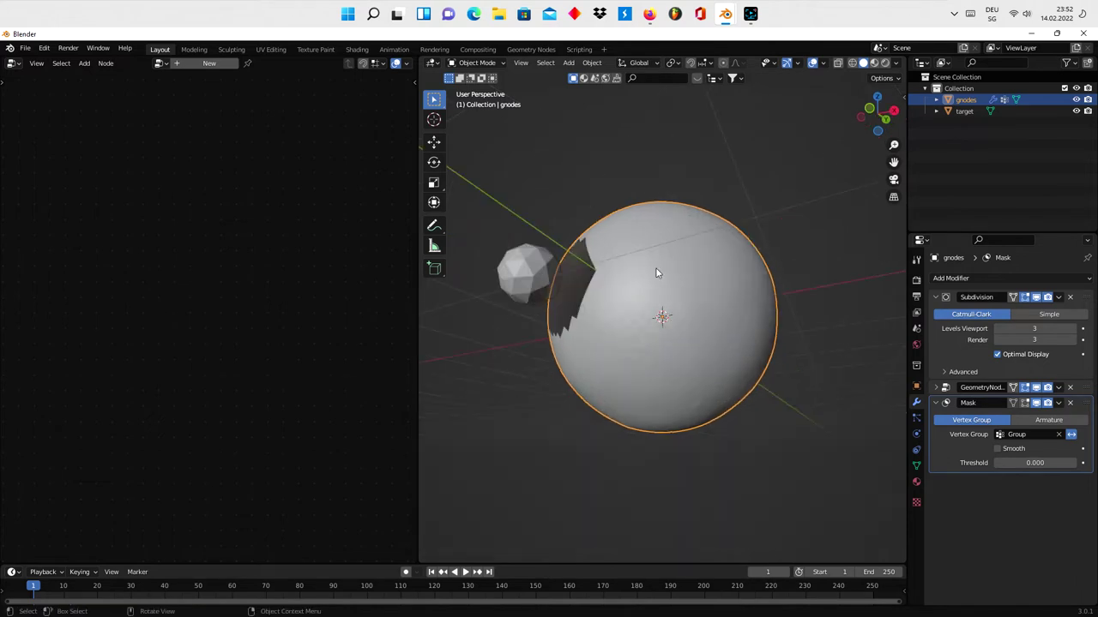
Step: Bring up the geometry nodes tree for editing and select the target icosphere
{"action": "left_click", "coordinate": [1081, 391]}
{"action": "scroll", "coordinate": [826, 357], "scroll_direction": "down", "scroll_amount": 1}
{"action": "scroll", "coordinate": [290, 355], "scroll_direction": "down", "scroll_amount": 1}
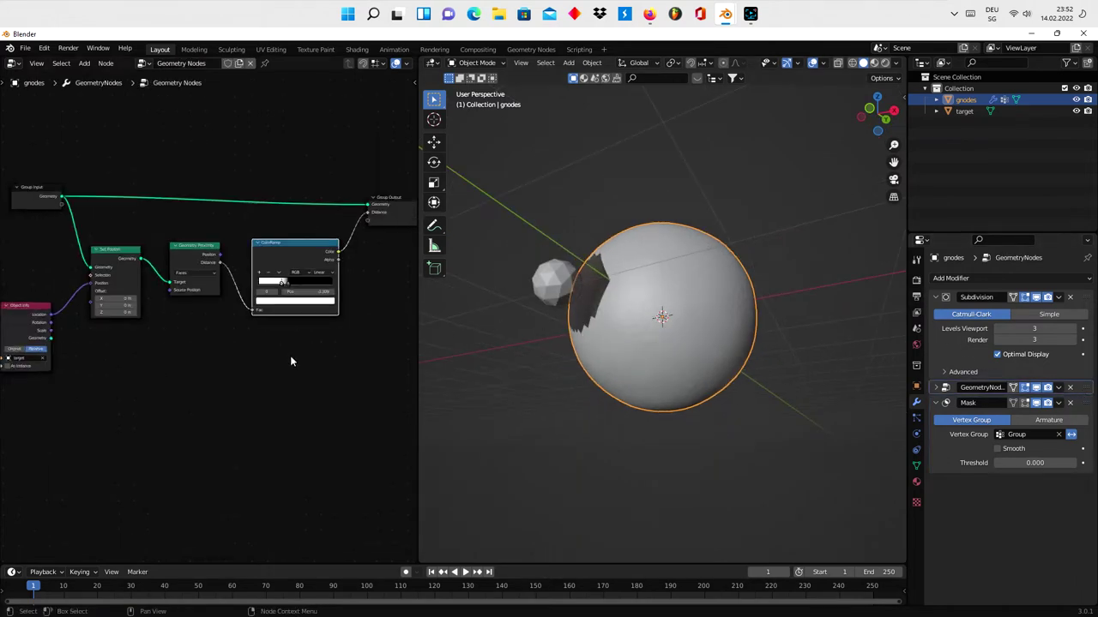
{"action": "left_click", "coordinate": [563, 300]}
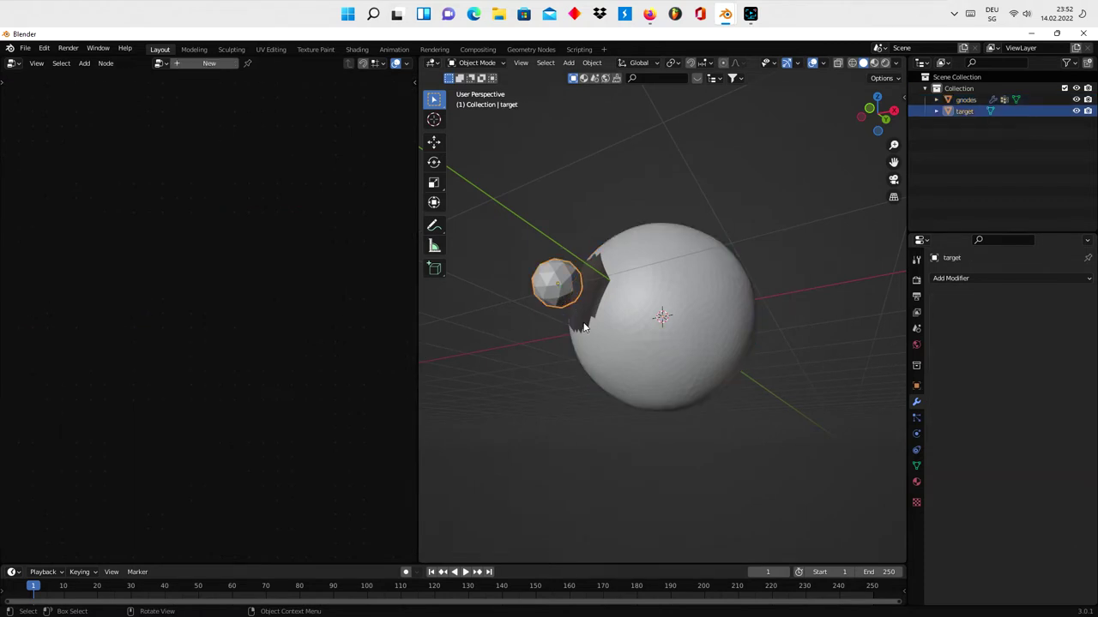
Step: Give the small target icosphere a Subdivision Surface modifier at viewport level 2
{"action": "key", "text": "g"}
{"action": "key", "text": "Escape"}
{"action": "left_click", "coordinate": [953, 279]}
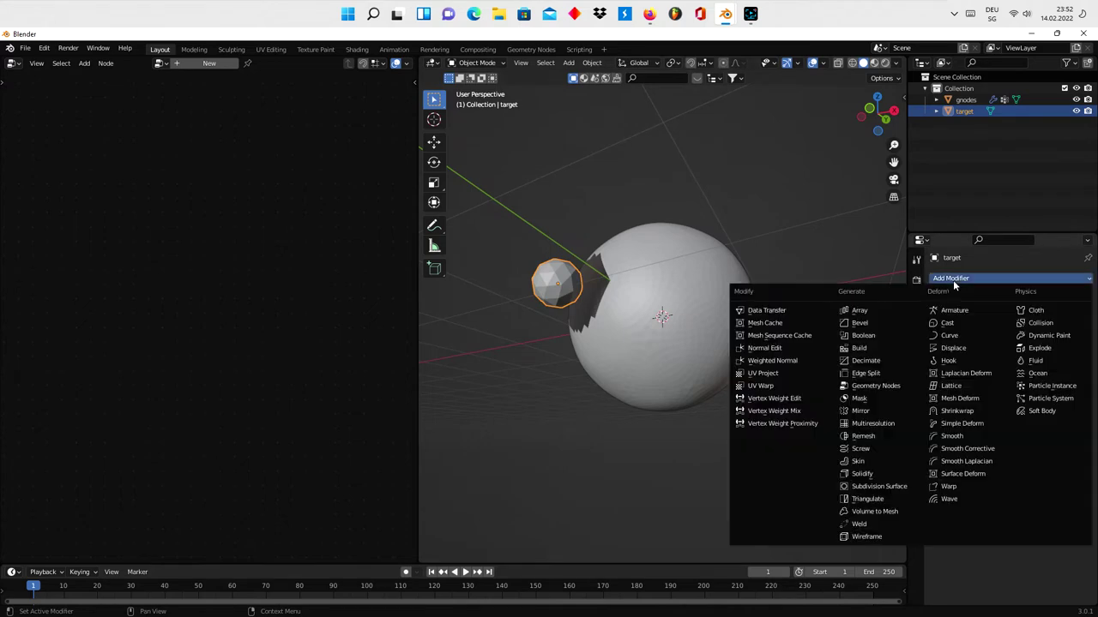
{"action": "left_click", "coordinate": [878, 487]}
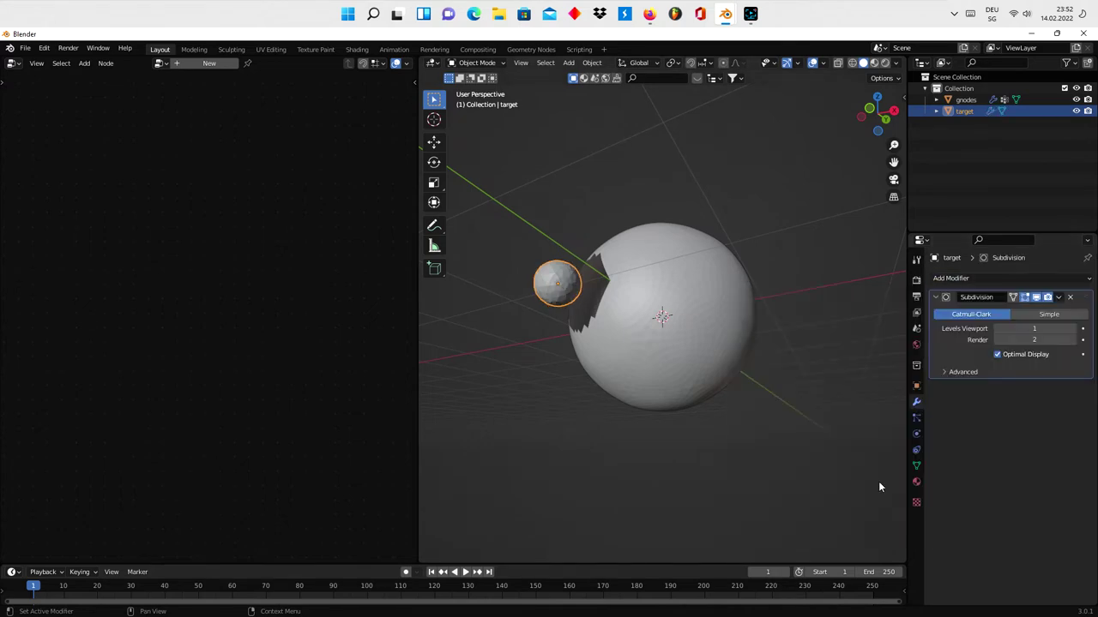
{"action": "left_click", "coordinate": [1072, 329]}
Step: Insert a level-2 Subdivide Mesh node on the Group Input link in the sphere's gnodes tree
{"action": "left_click", "coordinate": [665, 296]}
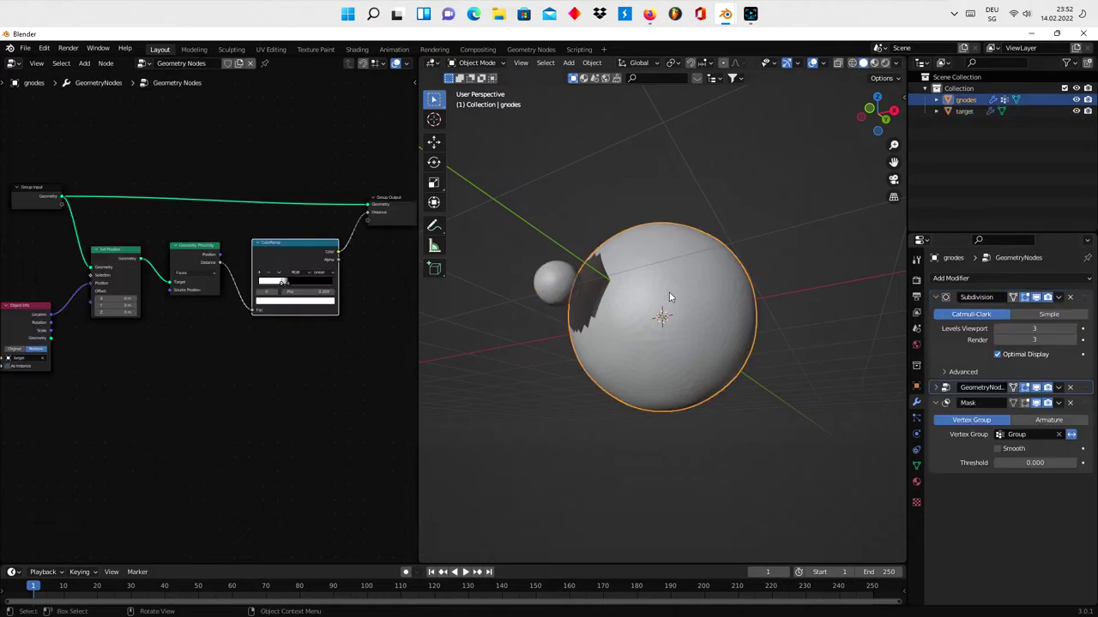
{"action": "scroll", "coordinate": [177, 279], "scroll_direction": "up", "scroll_amount": 2}
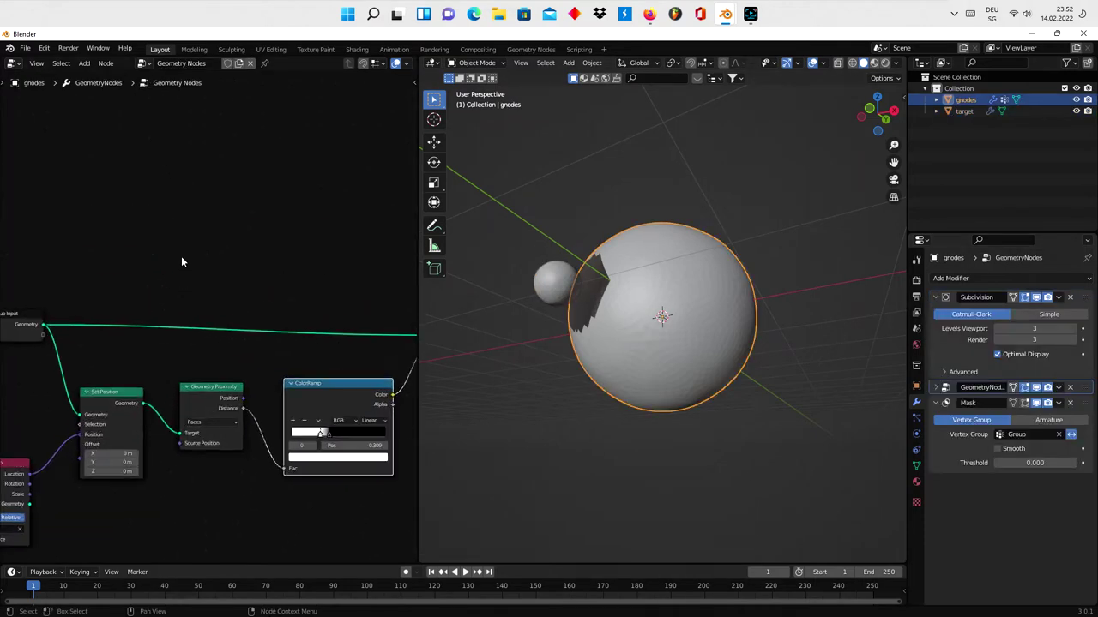
{"action": "scroll", "coordinate": [181, 256], "scroll_direction": "up", "scroll_amount": 2}
{"action": "key", "text": "shift+a"}
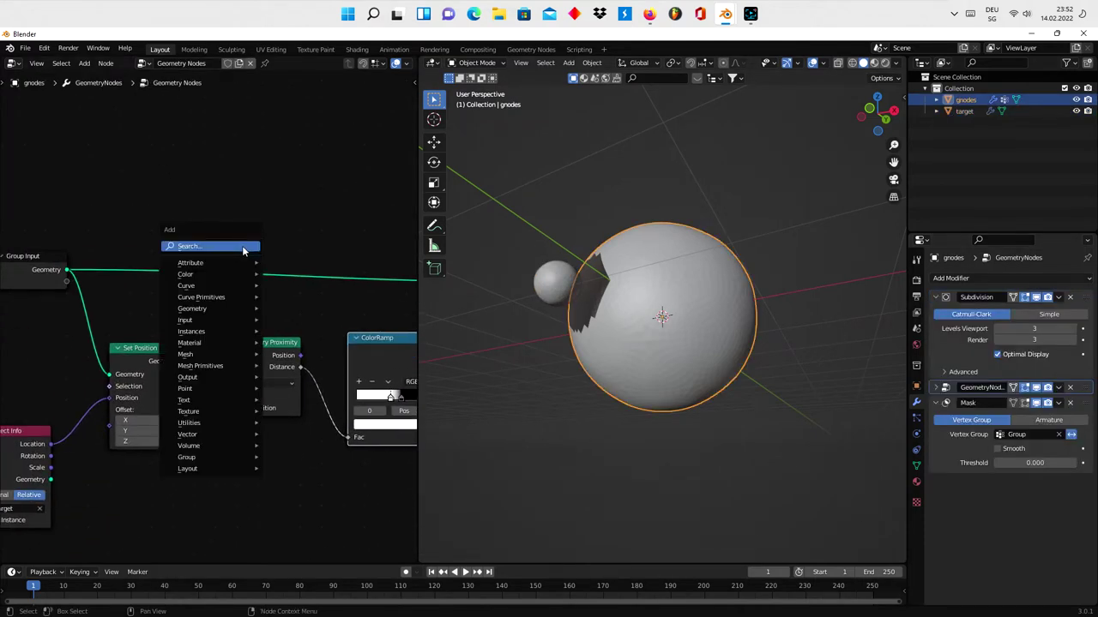
{"action": "left_click", "coordinate": [245, 248]}
{"action": "type", "text": "su"}
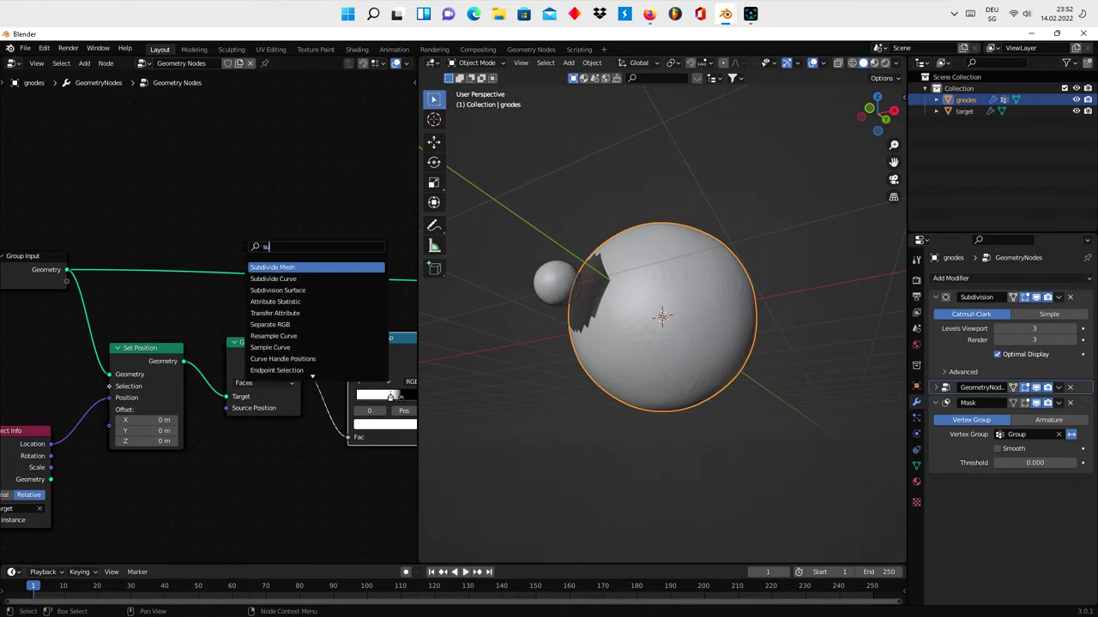
{"action": "type", "text": "b"}
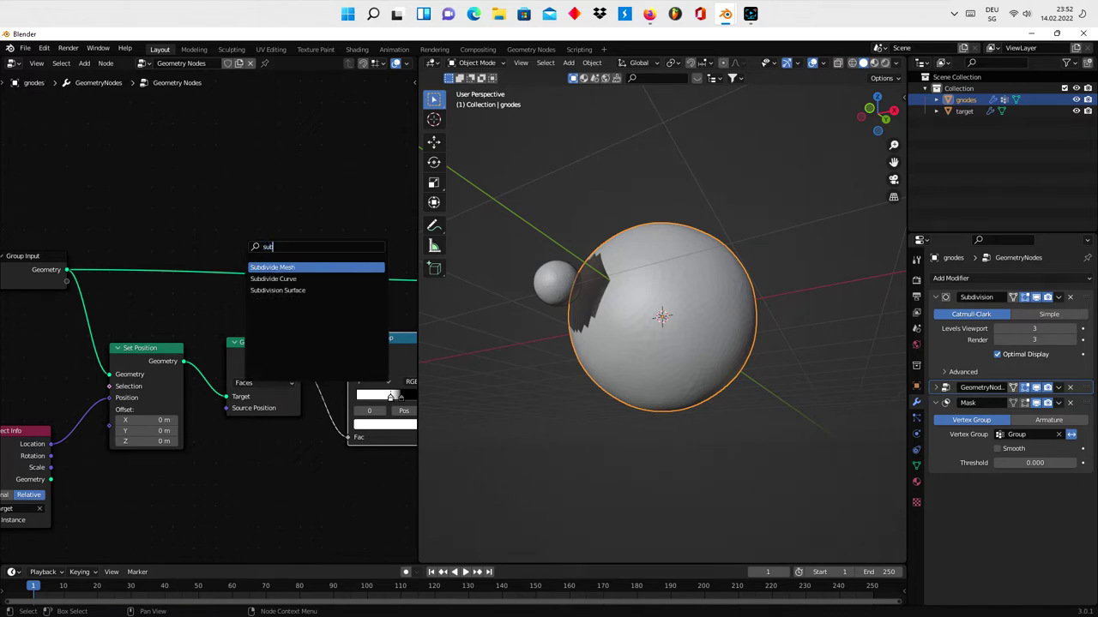
{"action": "key", "text": "Return"}
{"action": "left_click", "coordinate": [268, 301]}
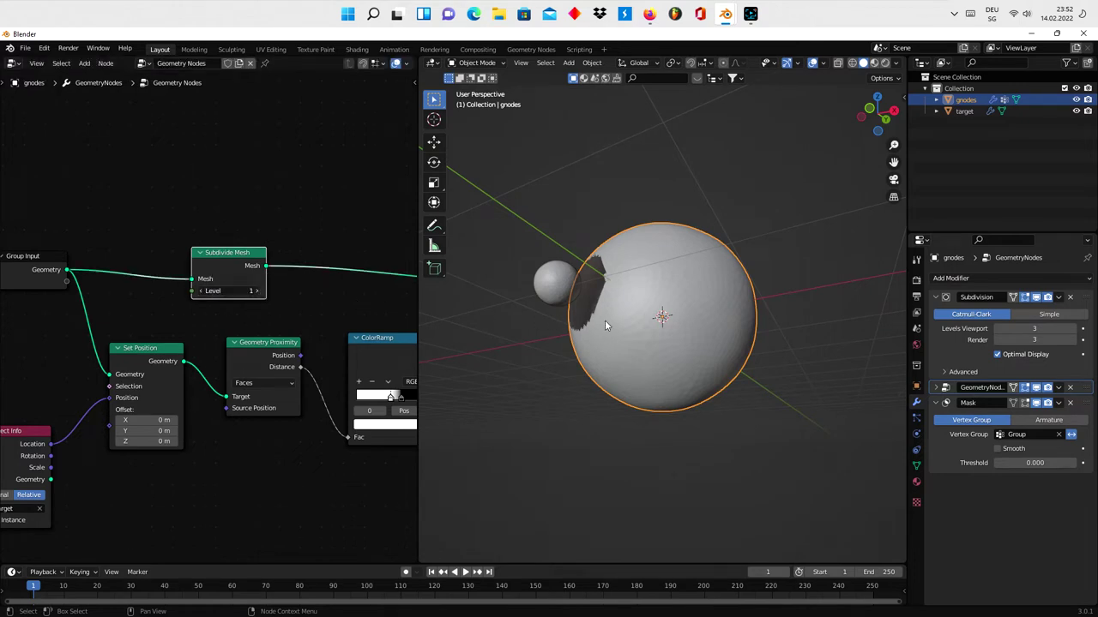
{"action": "scroll", "coordinate": [603, 309], "scroll_direction": "up", "scroll_amount": 2}
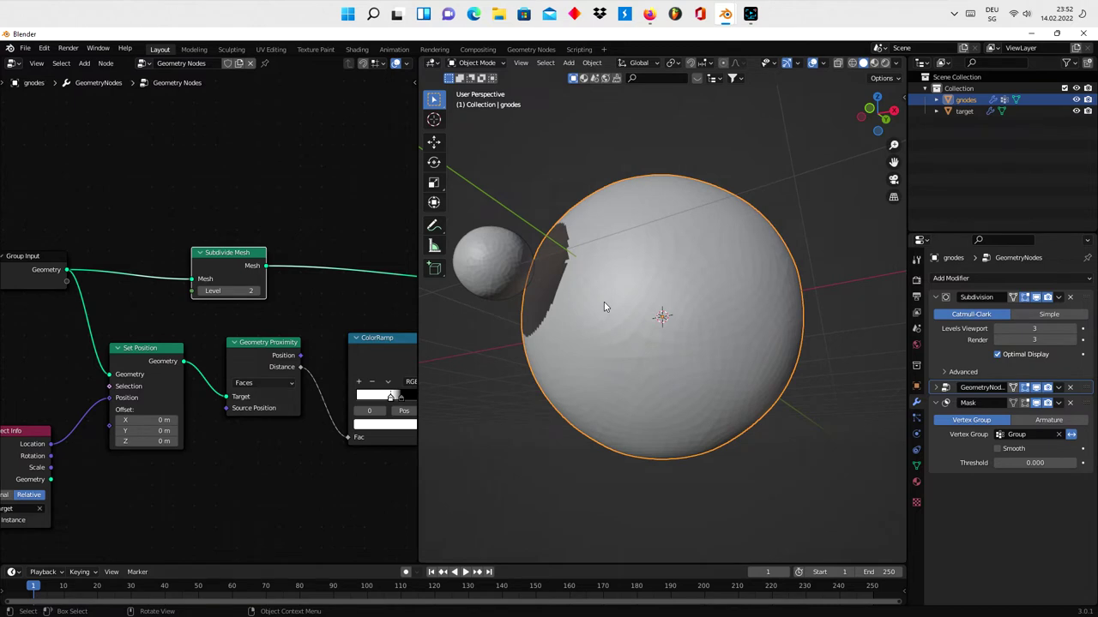
{"action": "middle_click_drag", "start_coordinate": [604, 307], "coordinate": [617, 336]}
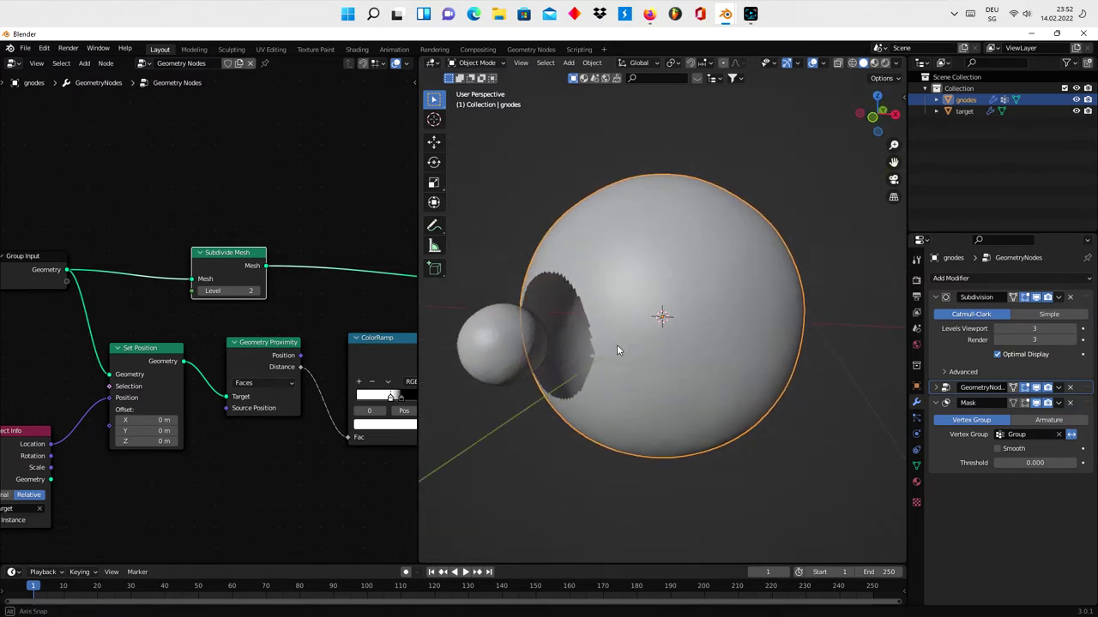
{"action": "scroll", "coordinate": [617, 330], "scroll_direction": "down", "scroll_amount": 2}
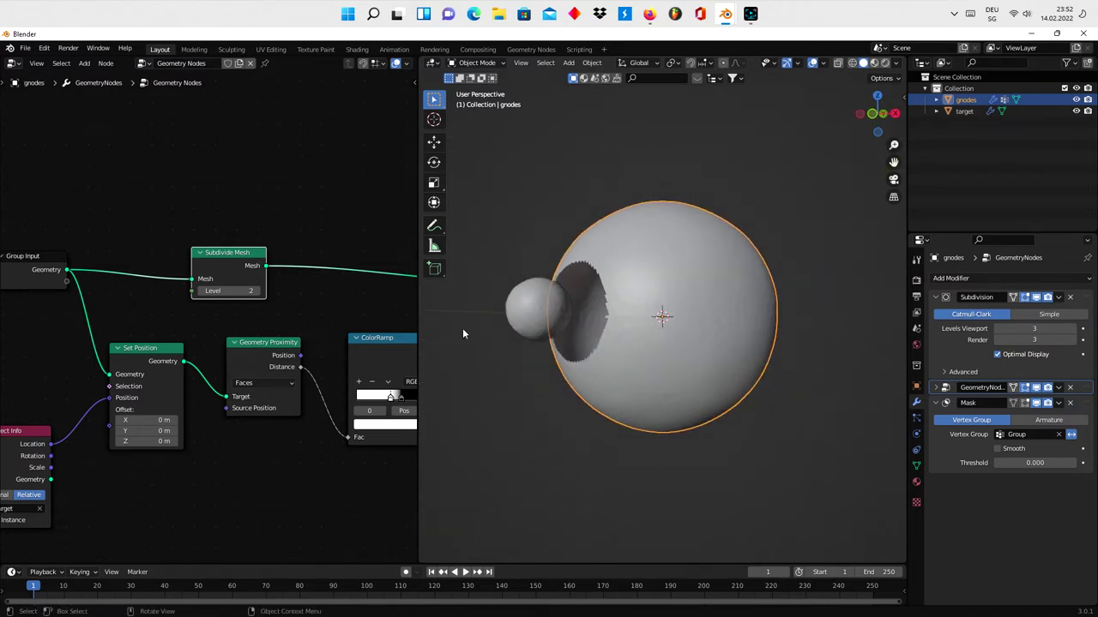
{"action": "scroll", "coordinate": [260, 325], "scroll_direction": "down", "scroll_amount": 2}
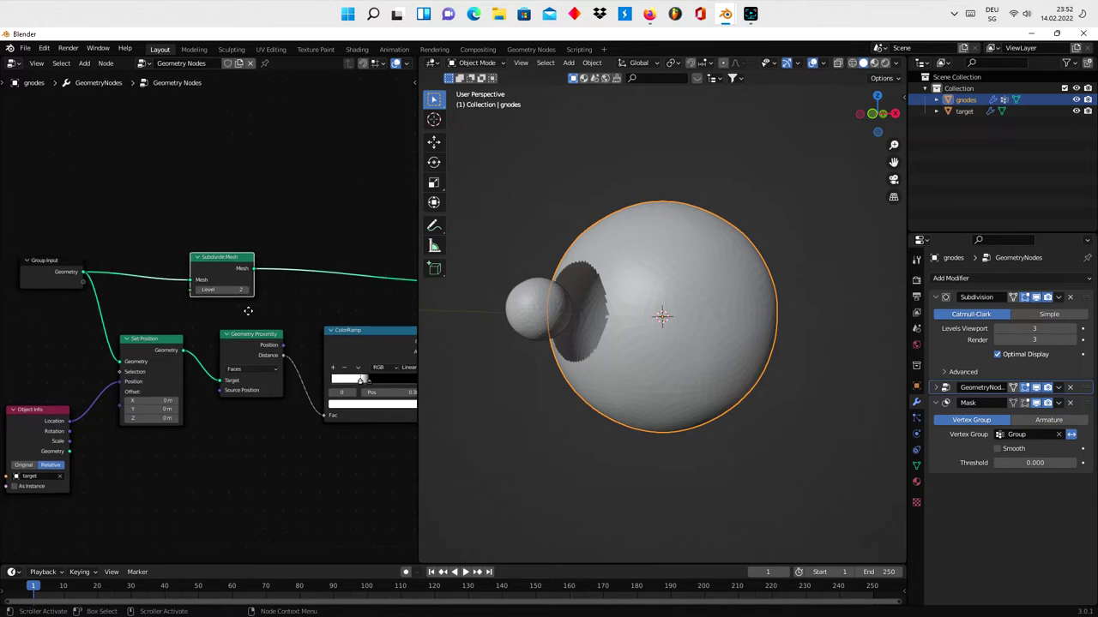
Step: Move the Group Output node further right to make room for a new node
{"action": "scroll", "coordinate": [274, 324], "scroll_direction": "right", "scroll_amount": 5}
{"action": "scroll", "coordinate": [295, 325], "scroll_direction": "right", "scroll_amount": 3}
{"action": "left_click_drag", "start_coordinate": [193, 306], "coordinate": [336, 319]}
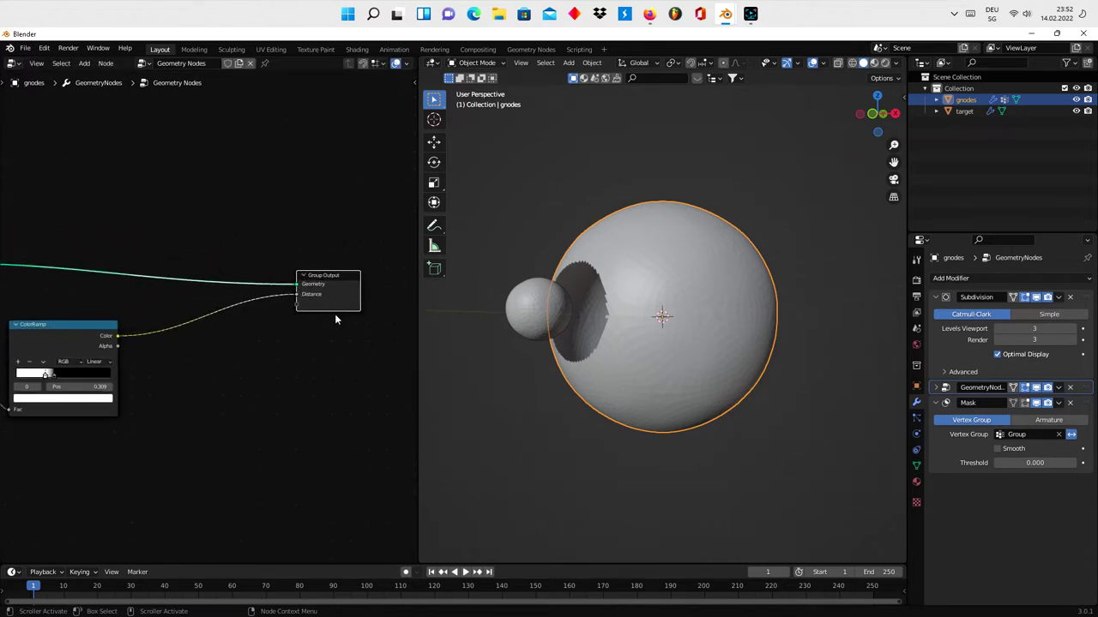
{"action": "scroll", "coordinate": [288, 297], "scroll_direction": "up", "scroll_amount": 2}
{"action": "scroll", "coordinate": [288, 297], "scroll_direction": "up", "scroll_amount": 1}
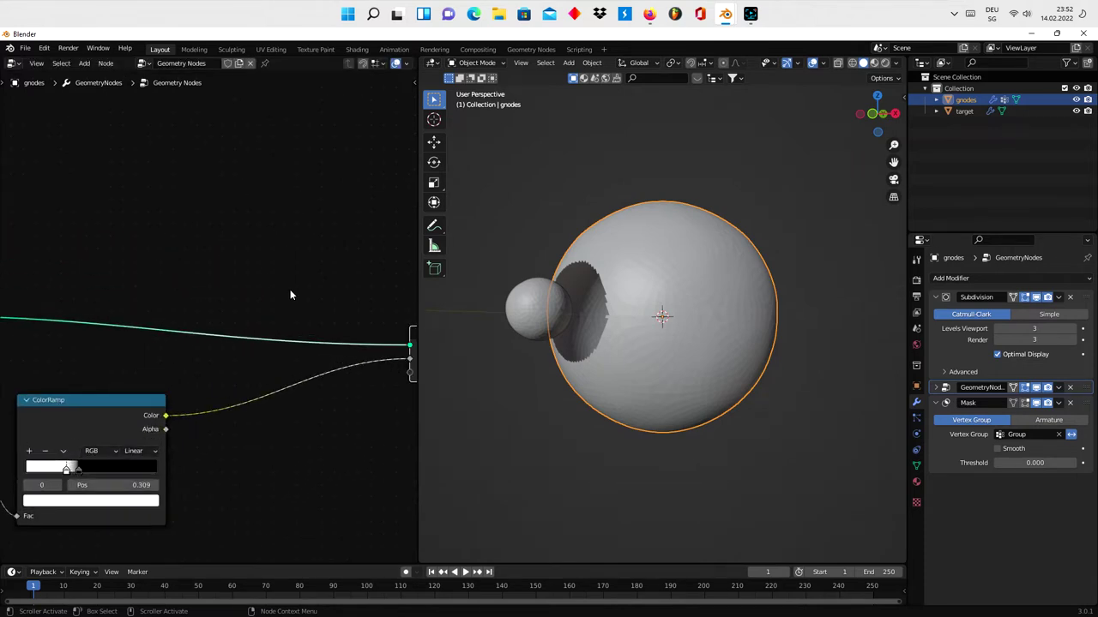
Step: Insert a Set Shade Smooth node on the geometry link just before Group Output
{"action": "key", "text": "shift+a"}
{"action": "left_click", "coordinate": [289, 291]}
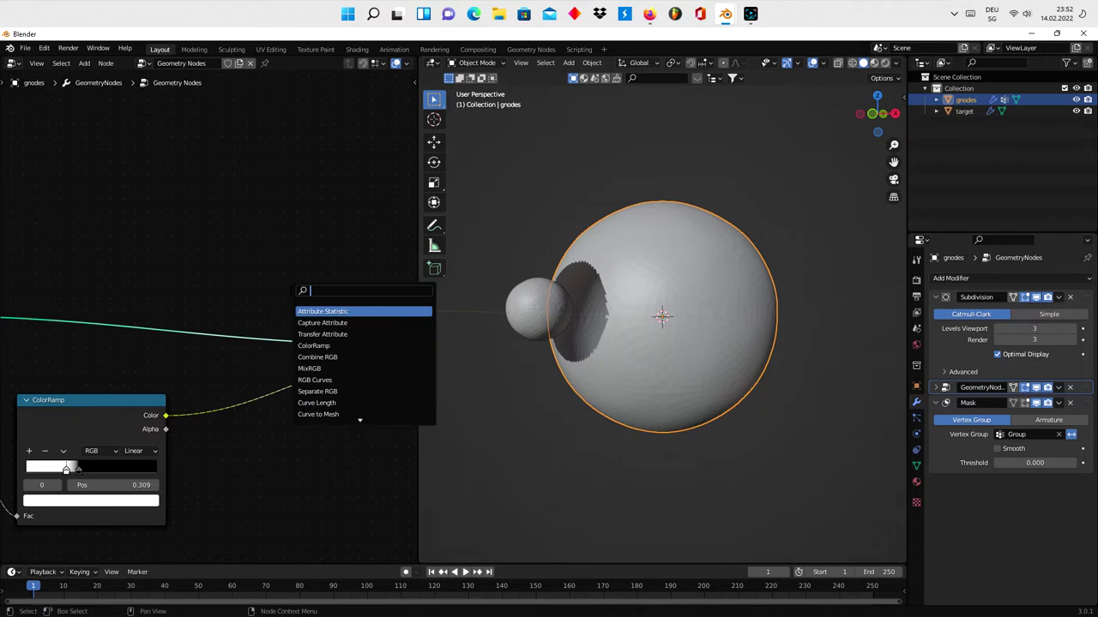
{"action": "type", "text": "shad"}
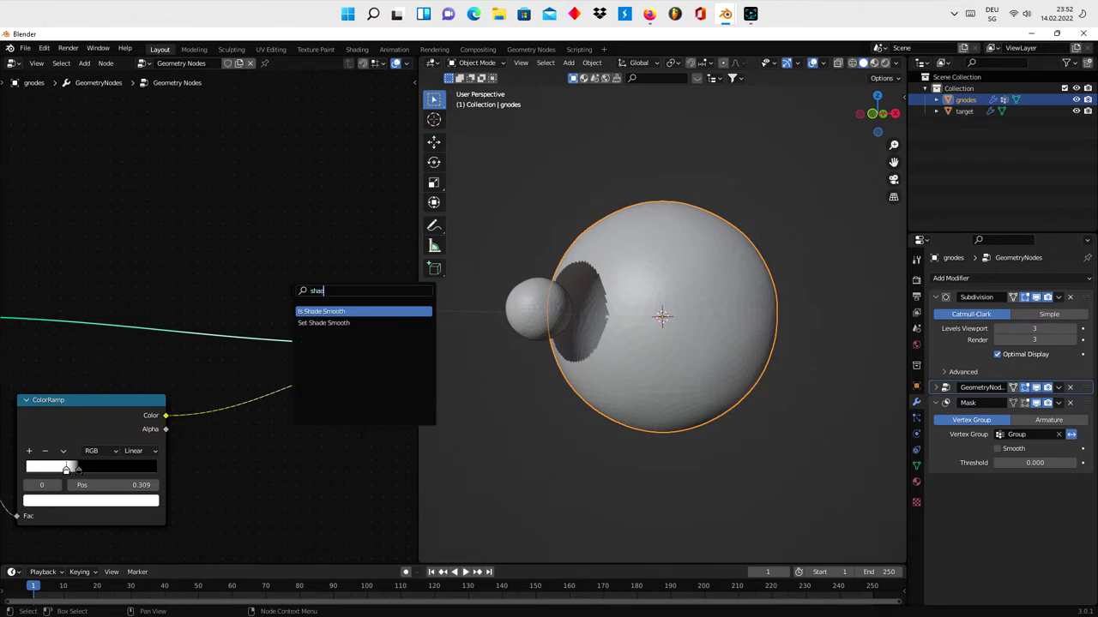
{"action": "type", "text": "e"}
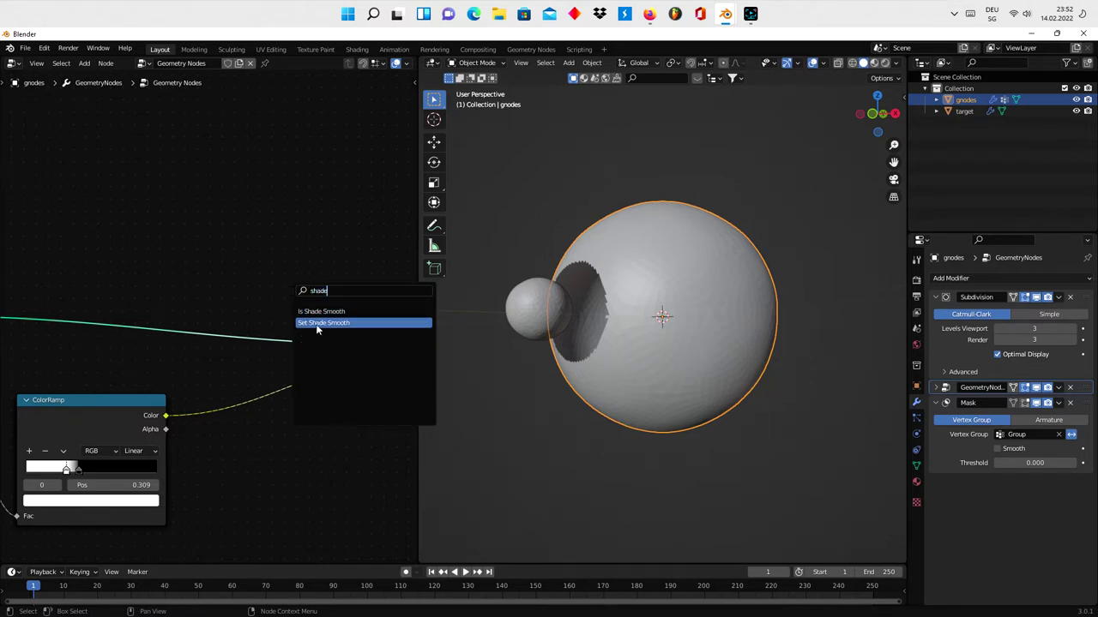
{"action": "key", "text": "Return"}
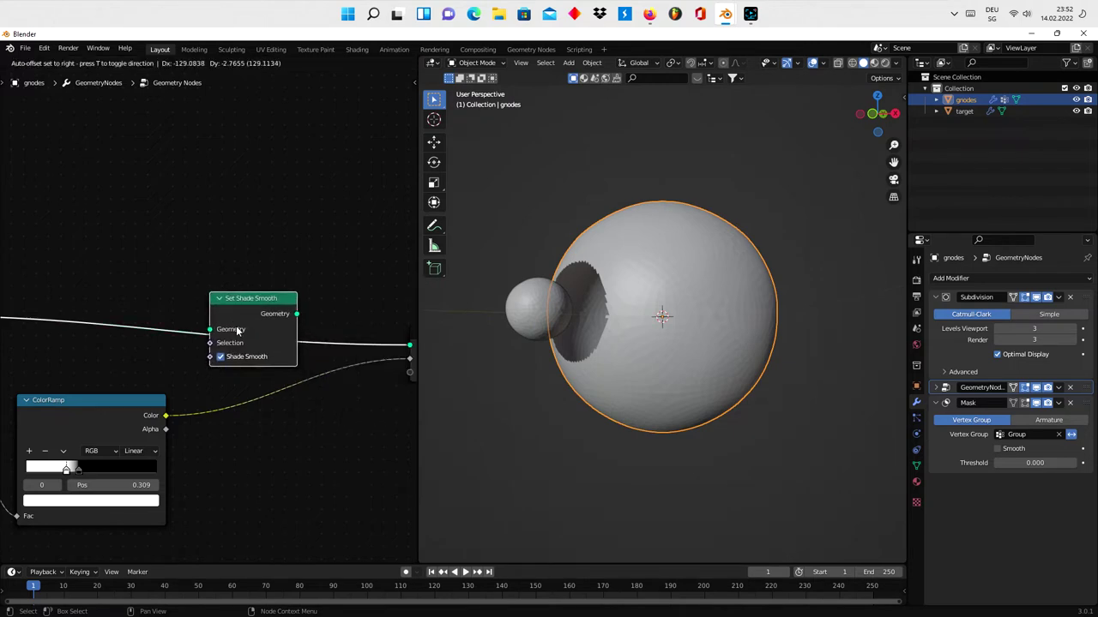
{"action": "left_click", "coordinate": [365, 391]}
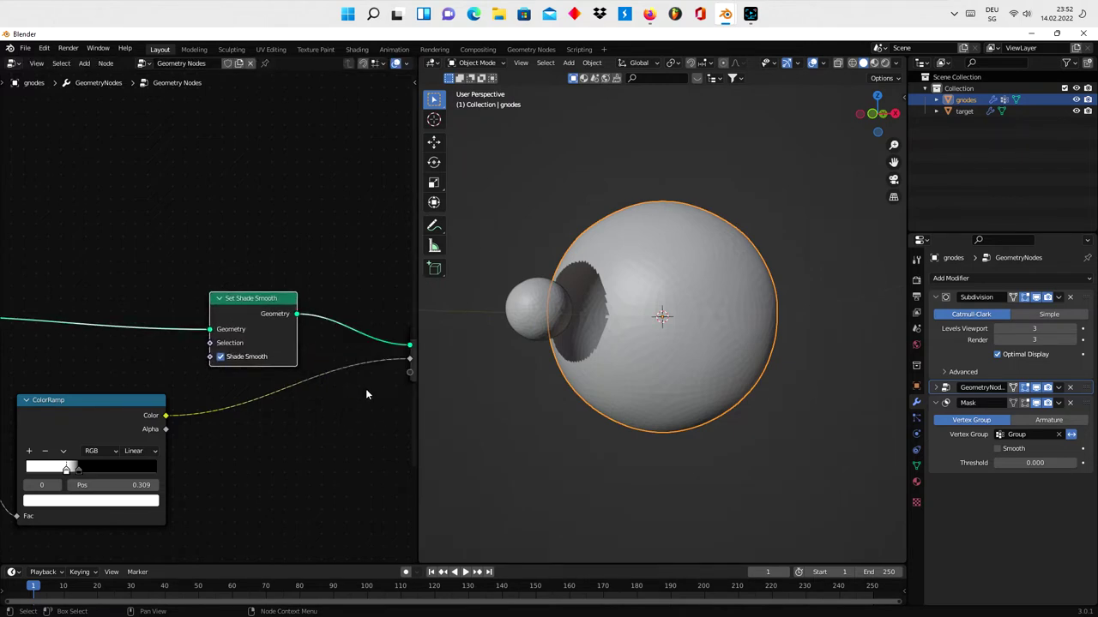
{"action": "scroll", "coordinate": [603, 385], "scroll_direction": "up", "scroll_amount": 2}
{"action": "scroll", "coordinate": [603, 383], "scroll_direction": "up", "scroll_amount": 2}
{"action": "mouse_move", "coordinate": [603, 384]}
{"action": "middle_mouse_down"}
{"action": "mouse_move", "coordinate": [638, 331]}
{"action": "mouse_move", "coordinate": [588, 363]}
{"action": "mouse_move", "coordinate": [571, 404]}
{"action": "middle_mouse_up"}
{"action": "scroll", "coordinate": [572, 404], "scroll_direction": "down", "scroll_amount": 3}
{"action": "middle_click_drag", "start_coordinate": [649, 385], "coordinate": [595, 366]}
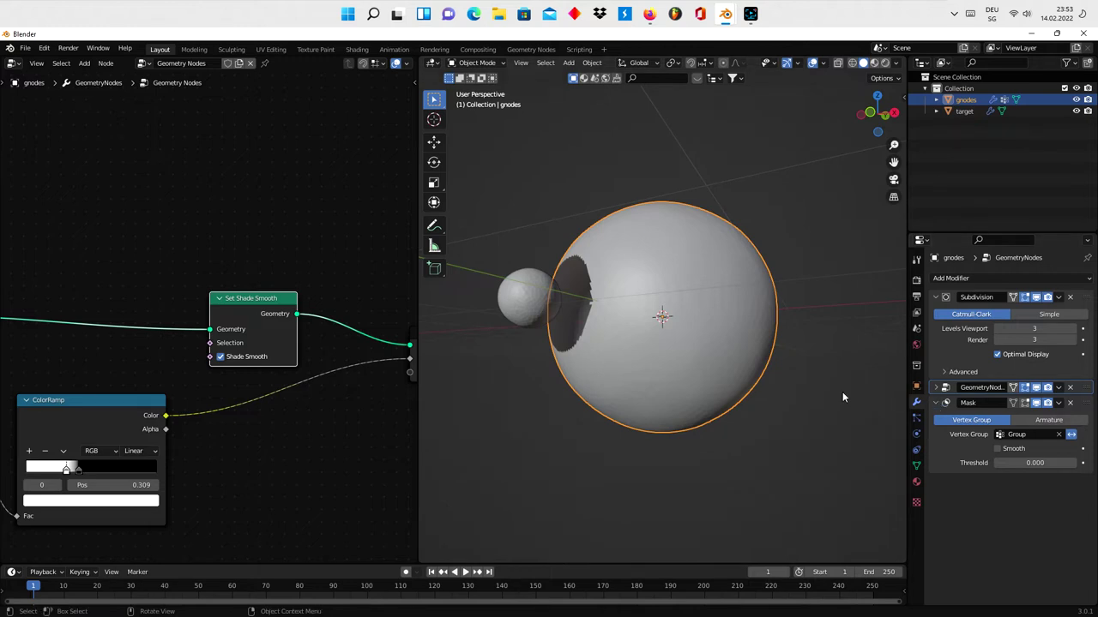
Step: Drop the sphere's Subdivision viewport level to 1 and set the Subdivide Mesh node level to 0
{"action": "left_click", "coordinate": [997, 329]}
{"action": "left_click", "coordinate": [997, 329]}
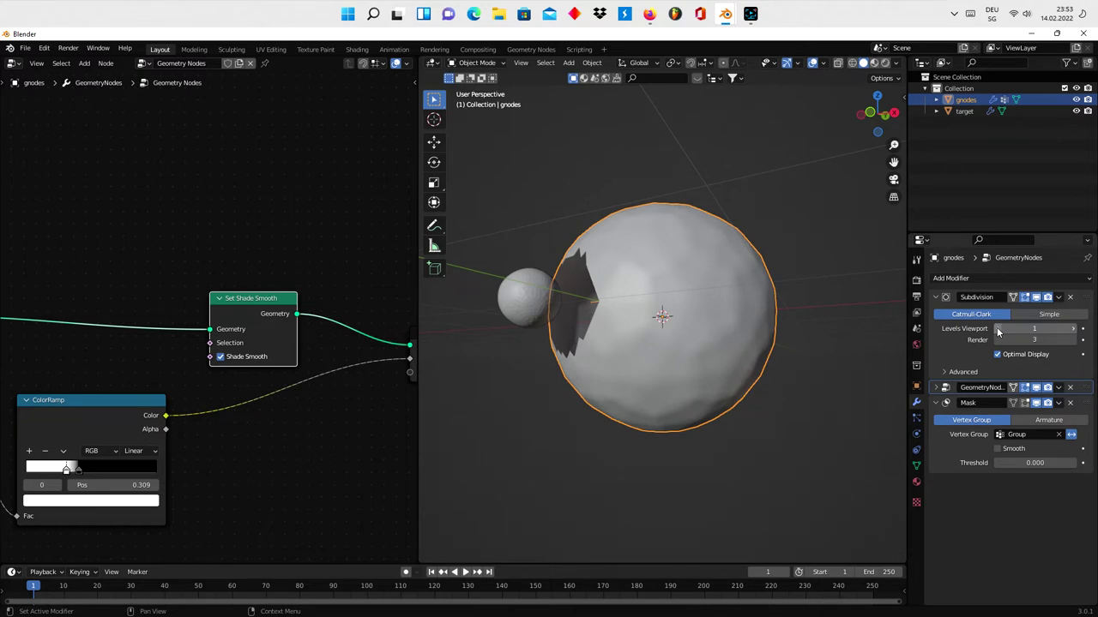
{"action": "middle_click_drag", "start_coordinate": [17, 352], "coordinate": [201, 306]}
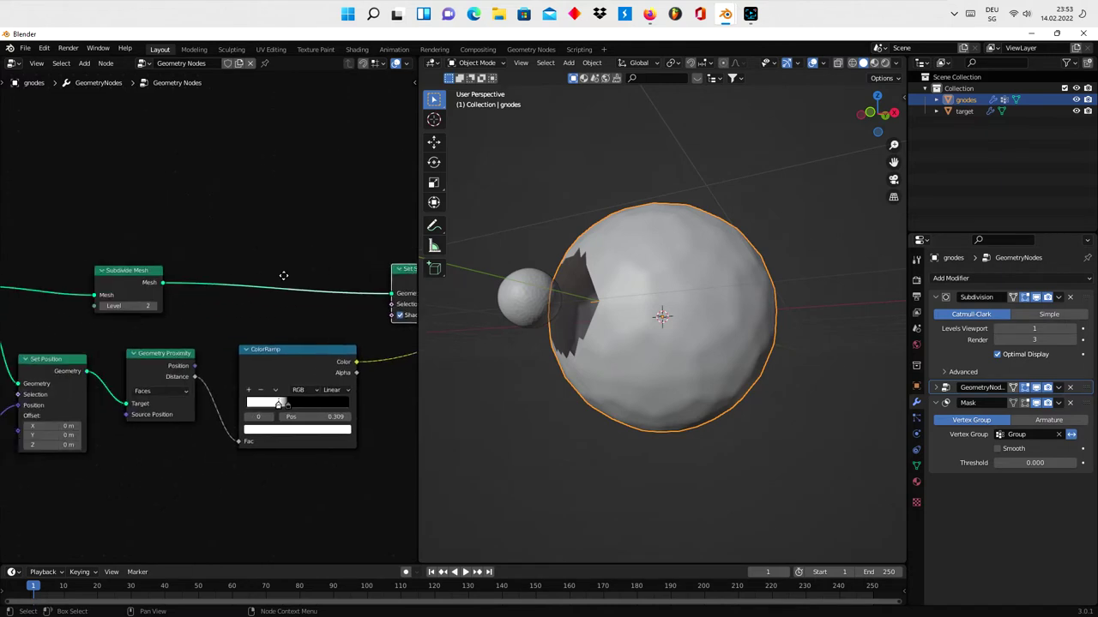
{"action": "left_click", "coordinate": [125, 302]}
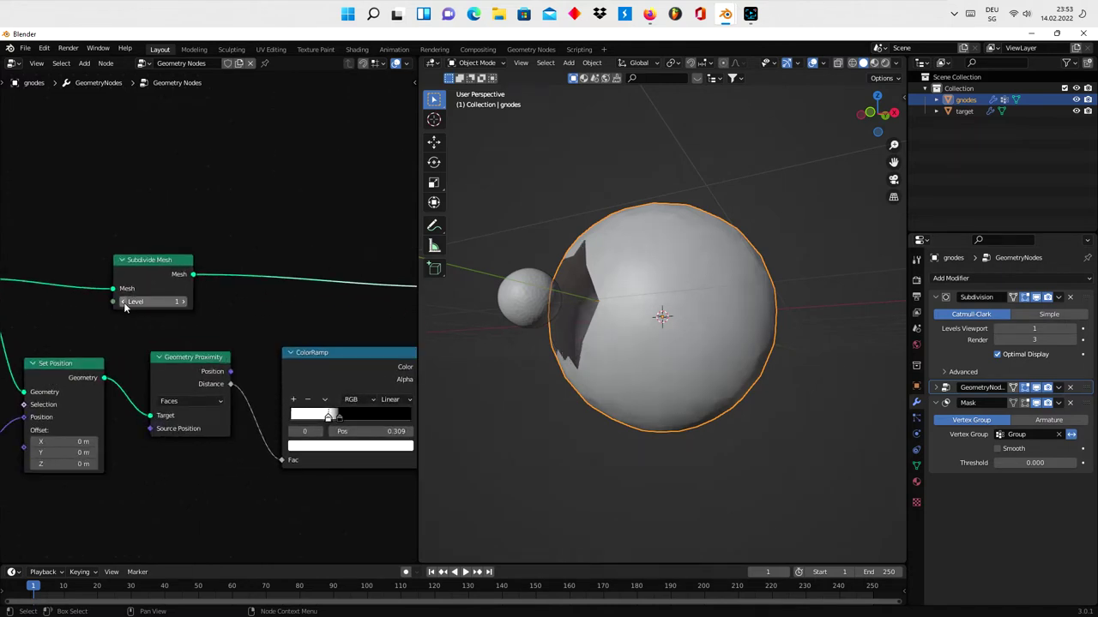
{"action": "left_click", "coordinate": [124, 302]}
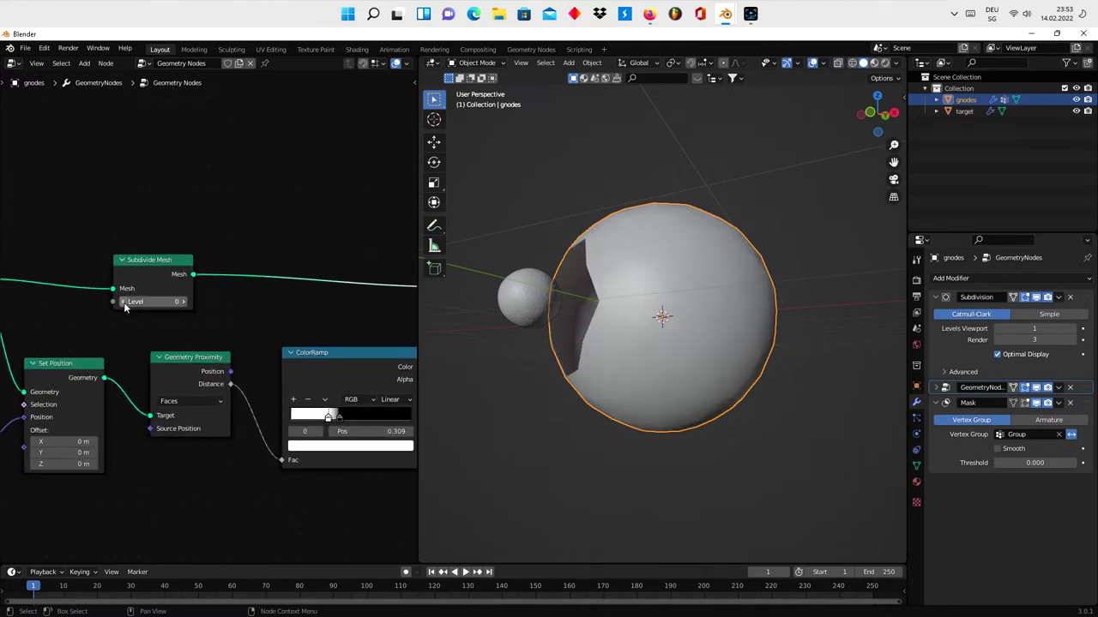
{"action": "left_click", "coordinate": [183, 302]}
{"action": "left_click", "coordinate": [183, 302]}
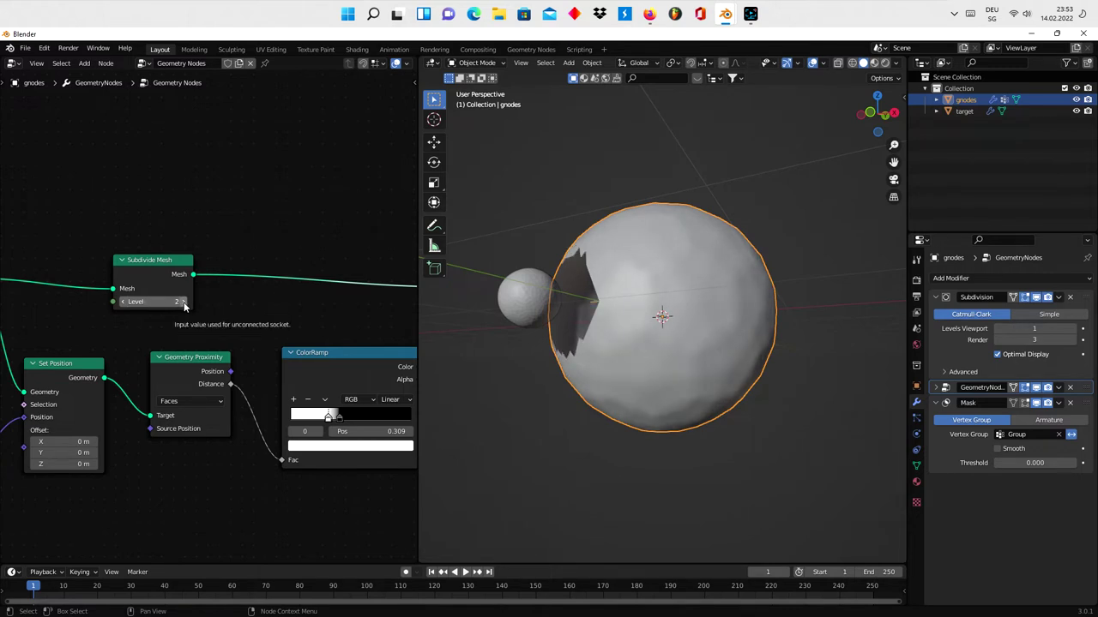
{"action": "left_click", "coordinate": [123, 306]}
{"action": "left_click", "coordinate": [122, 306]}
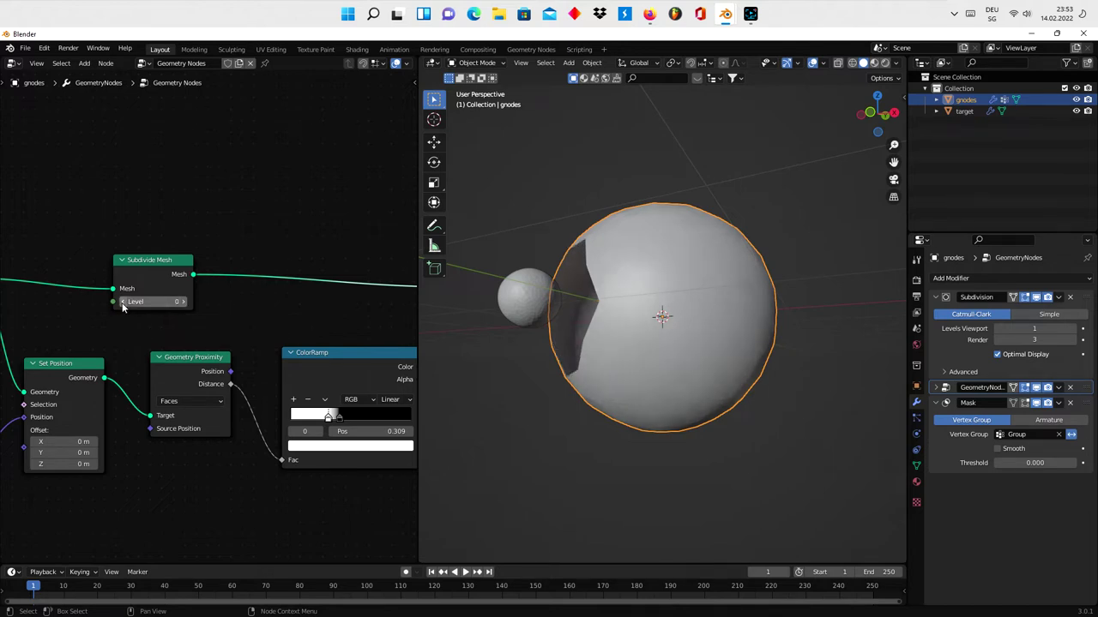
Step: Set the Subdivision modifier to level 2 for viewport and render, then apply it
{"action": "left_click", "coordinate": [1079, 330]}
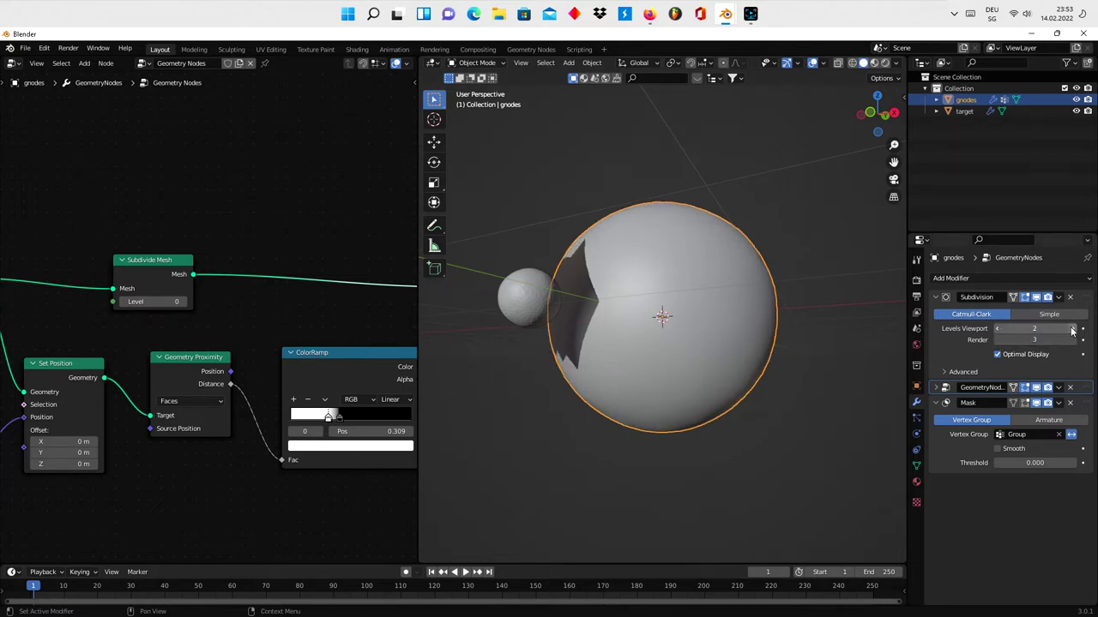
{"action": "left_click", "coordinate": [998, 340]}
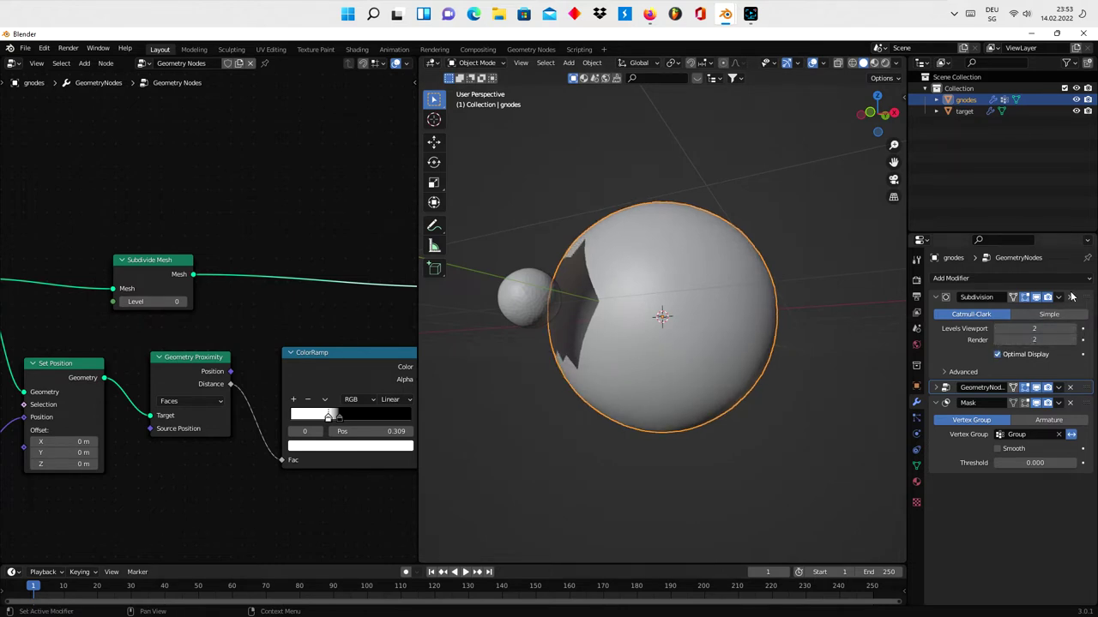
{"action": "left_click", "coordinate": [1059, 296]}
{"action": "left_click", "coordinate": [1019, 312]}
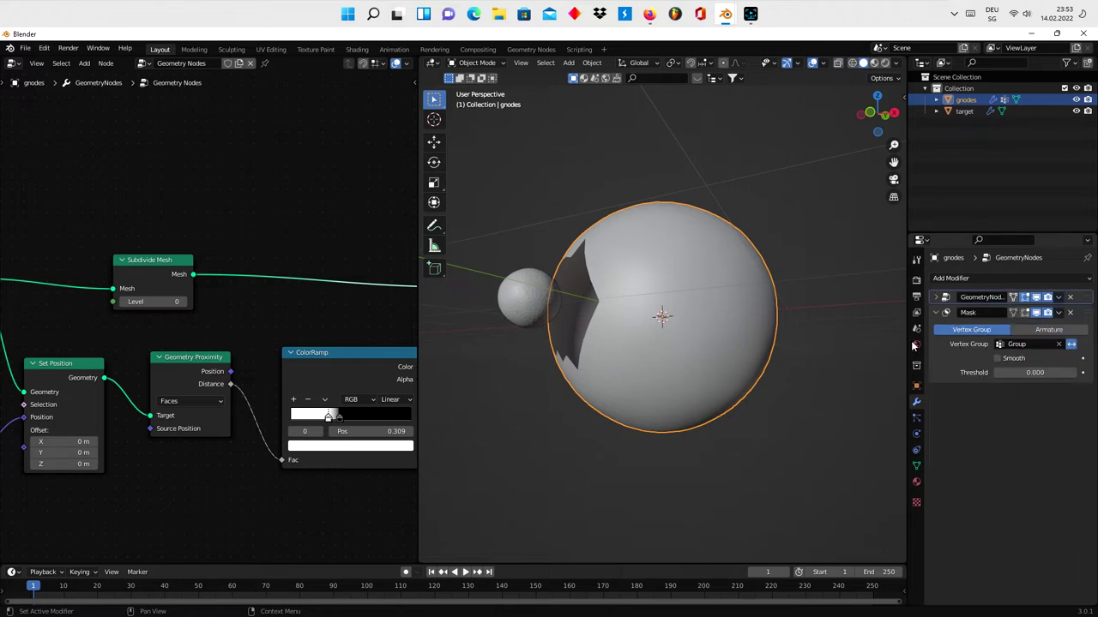
Step: Try Subdivide Mesh levels up to 3, inspect the crater, then settle the level at 1
{"action": "left_click", "coordinate": [182, 301]}
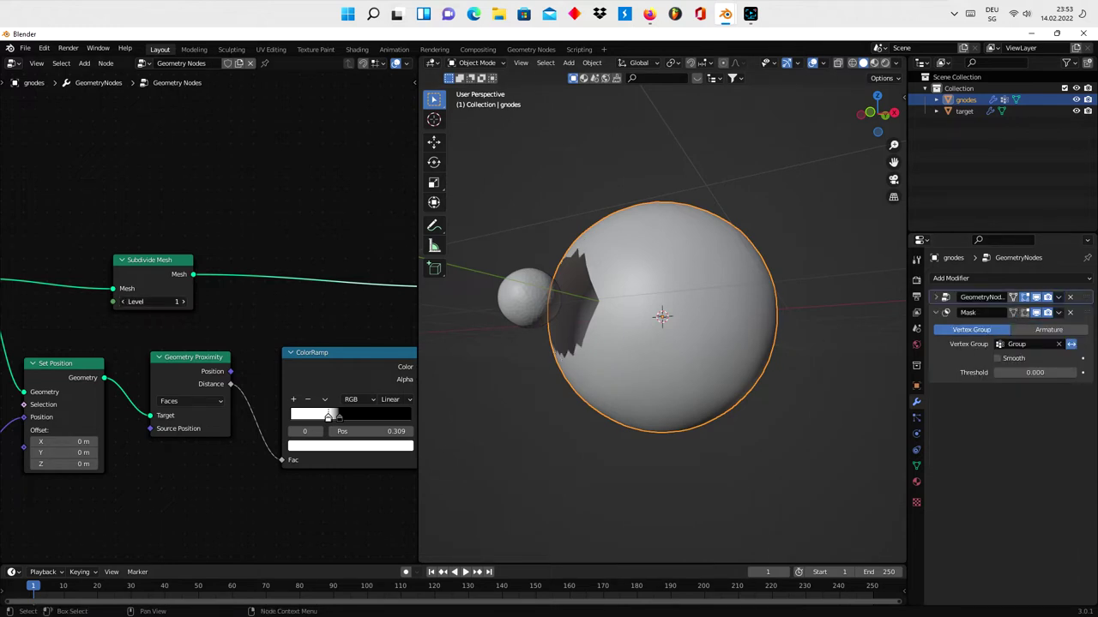
{"action": "left_click", "coordinate": [182, 301]}
{"action": "left_click", "coordinate": [183, 301]}
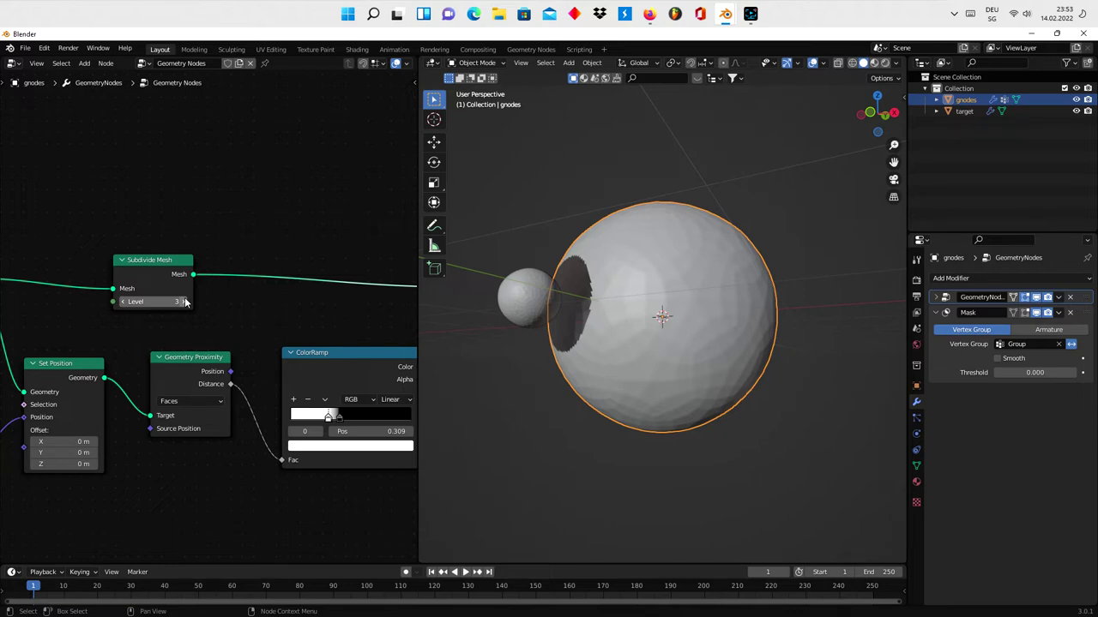
{"action": "scroll", "coordinate": [569, 351], "scroll_direction": "up", "scroll_amount": 3}
{"action": "mouse_move", "coordinate": [570, 351]}
{"action": "middle_mouse_down"}
{"action": "mouse_move", "coordinate": [611, 349]}
{"action": "mouse_move", "coordinate": [656, 416]}
{"action": "middle_mouse_up"}
{"action": "scroll", "coordinate": [656, 416], "scroll_direction": "down", "scroll_amount": 3}
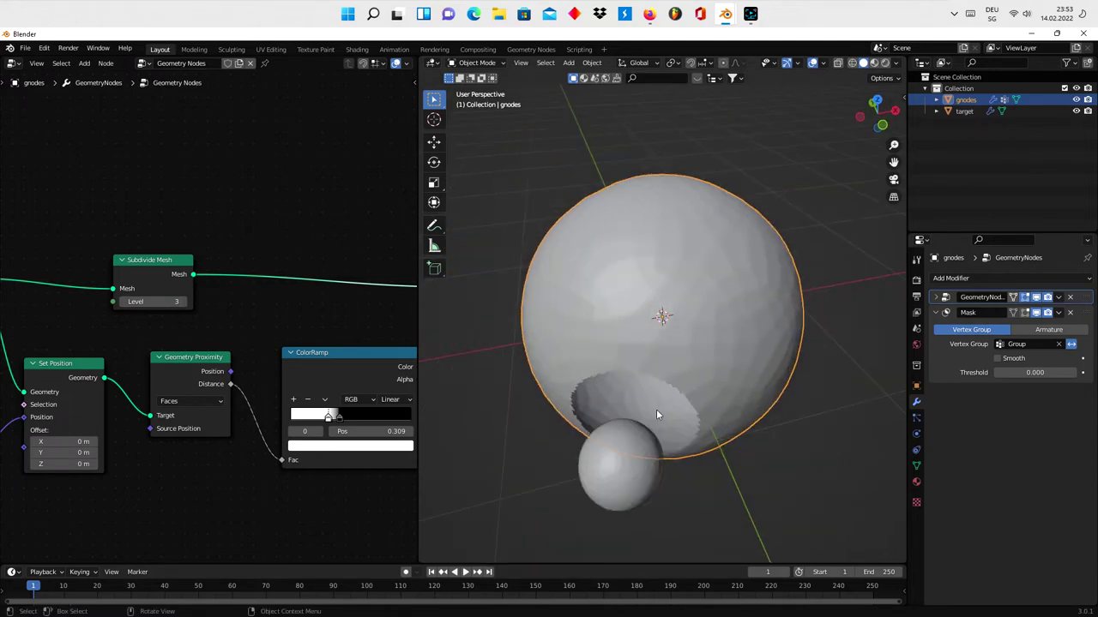
{"action": "left_click", "coordinate": [123, 302]}
{"action": "left_click", "coordinate": [123, 302]}
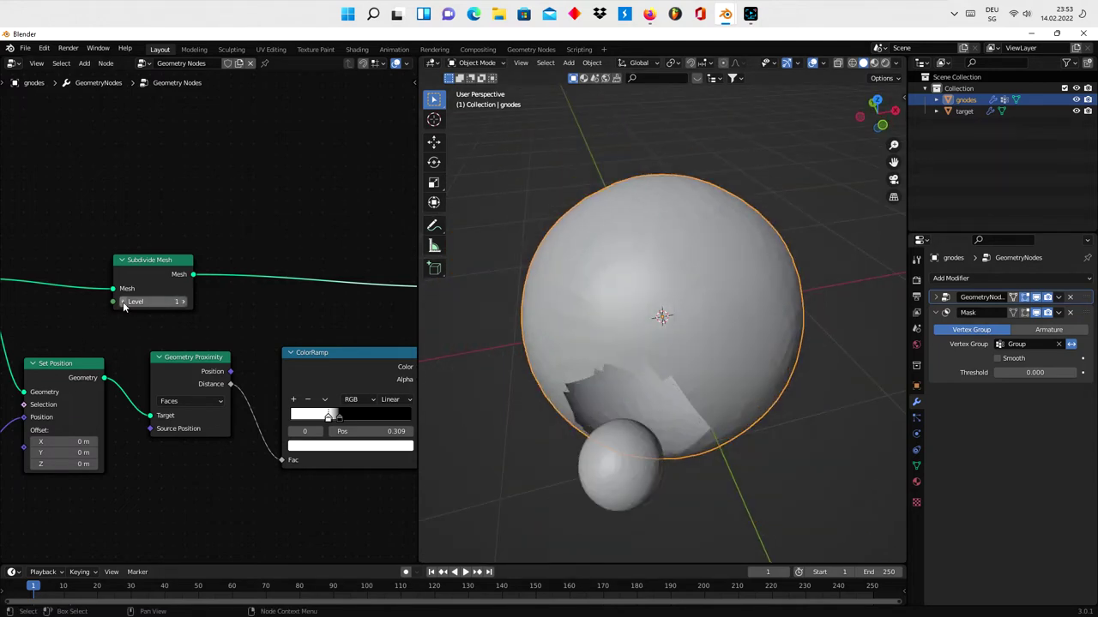
{"action": "mouse_move", "coordinate": [737, 362]}
{"action": "middle_mouse_down"}
{"action": "mouse_move", "coordinate": [707, 350]}
{"action": "mouse_move", "coordinate": [729, 343]}
{"action": "middle_mouse_up"}
Step: Add a Subdivision modifier at viewport level 2 and move it to the top of the stack
{"action": "left_click", "coordinate": [937, 279]}
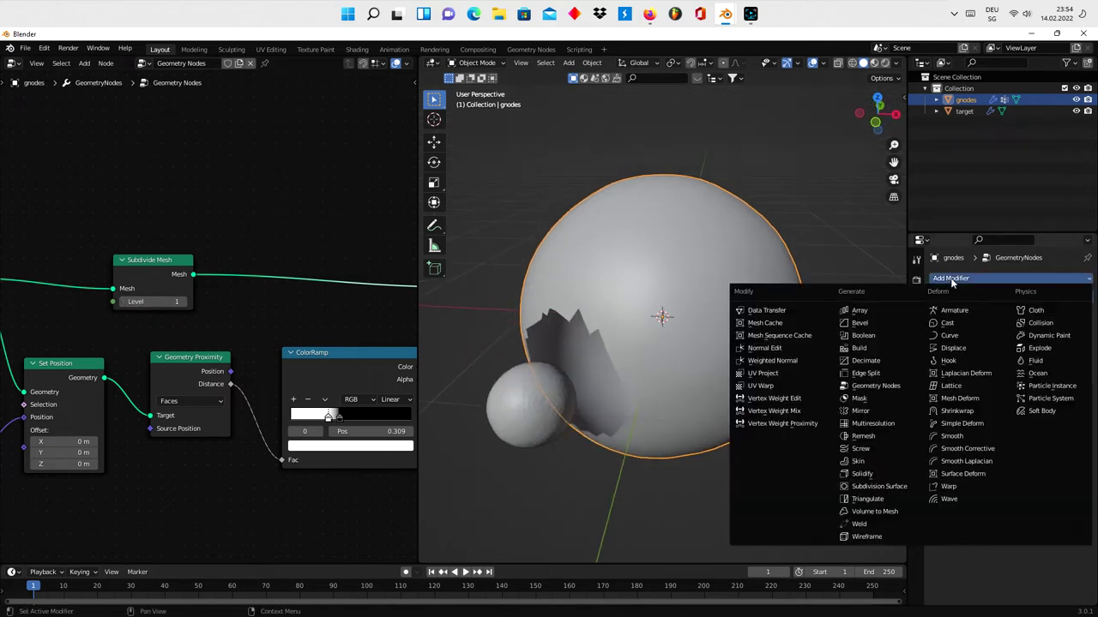
{"action": "left_click", "coordinate": [866, 482]}
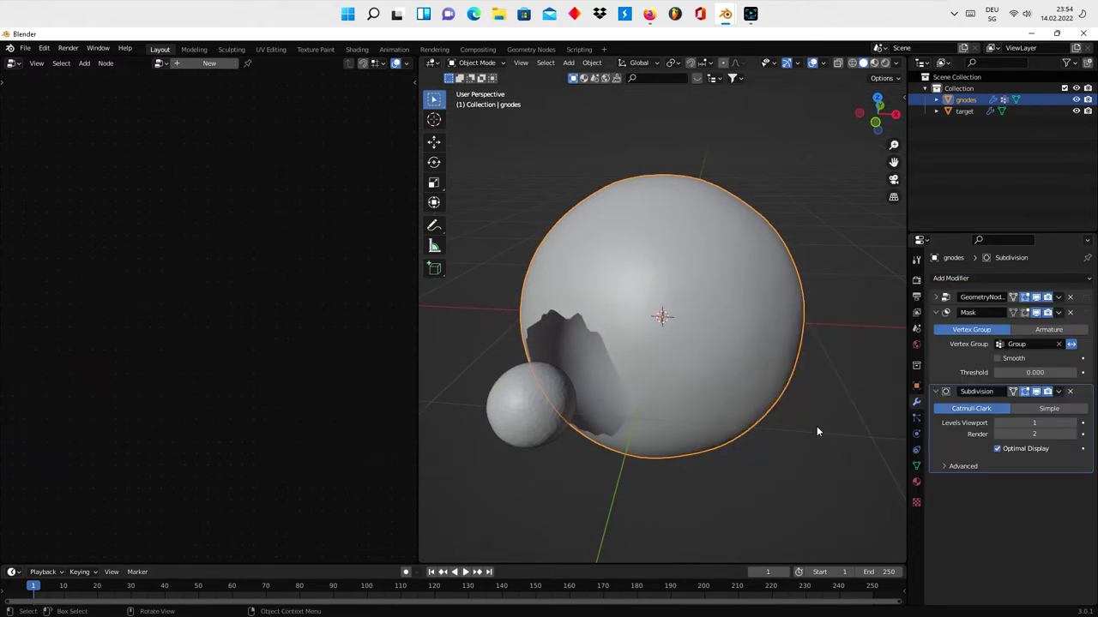
{"action": "left_click_drag", "start_coordinate": [1084, 392], "coordinate": [1069, 311]}
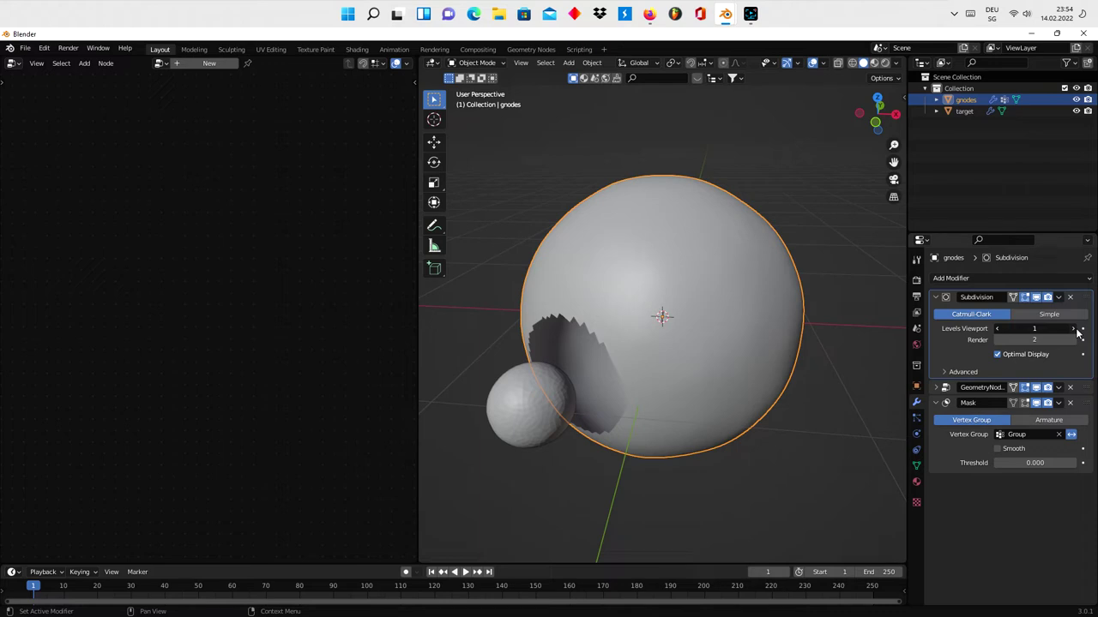
{"action": "left_click", "coordinate": [1074, 330]}
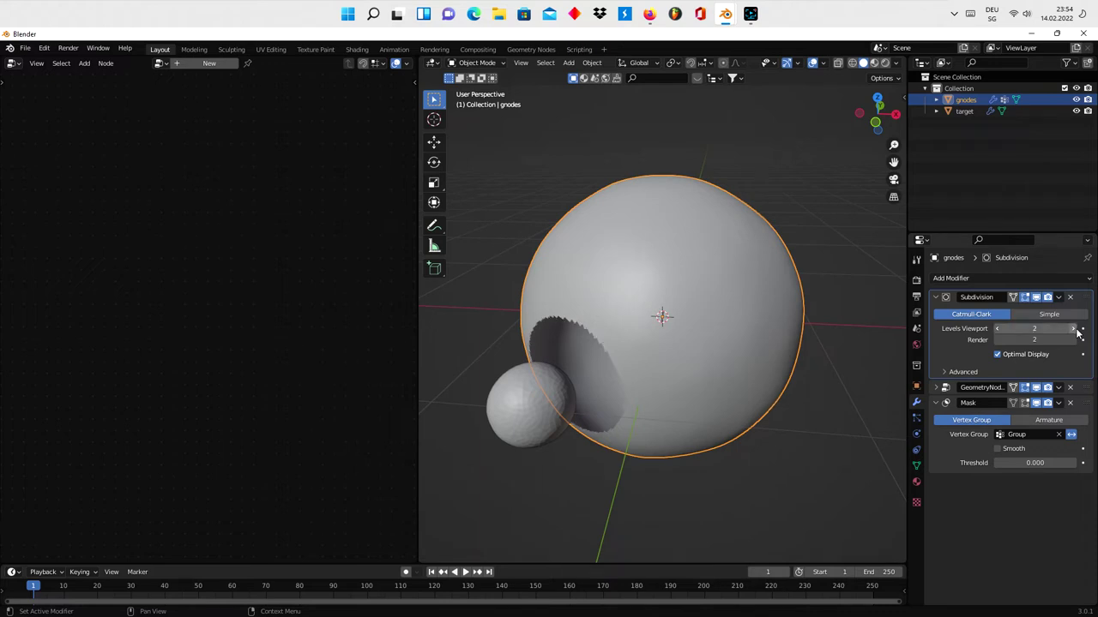
{"action": "mouse_move", "coordinate": [855, 367]}
{"action": "middle_mouse_down"}
{"action": "mouse_move", "coordinate": [730, 320]}
{"action": "mouse_move", "coordinate": [826, 343]}
{"action": "mouse_move", "coordinate": [723, 319]}
{"action": "middle_mouse_up"}
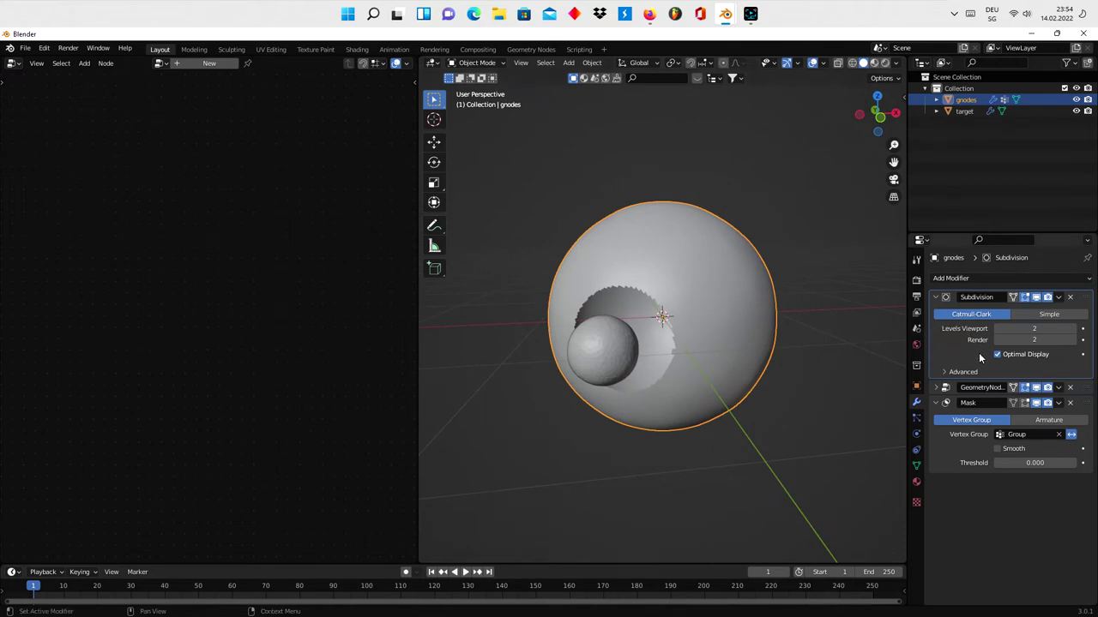
{"action": "left_click", "coordinate": [1085, 391]}
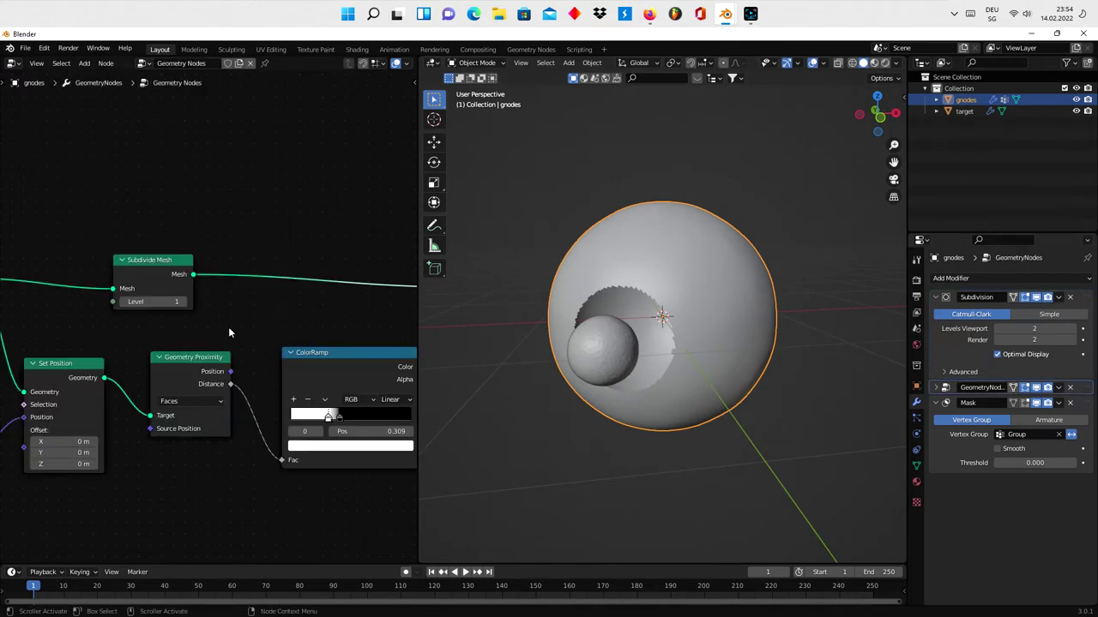
Step: Route the input geometry straight into Set Shade Smooth and delete the Subdivide Mesh node
{"action": "scroll", "coordinate": [204, 320], "scroll_direction": "down", "scroll_amount": 1}
{"action": "middle_click_drag", "start_coordinate": [204, 320], "coordinate": [160, 295]}
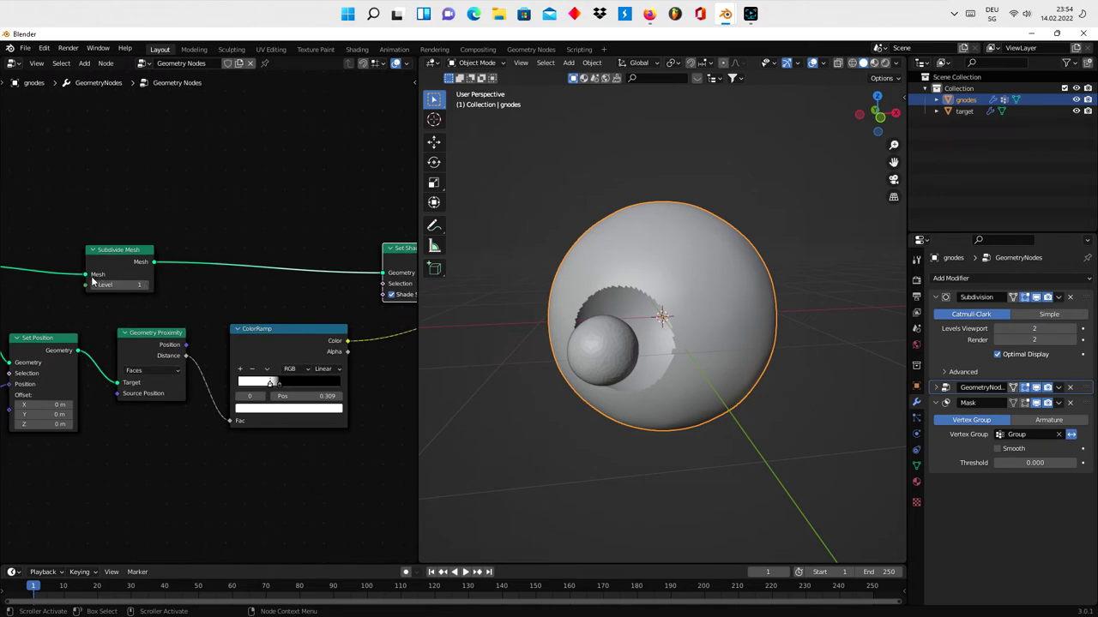
{"action": "left_click_drag", "start_coordinate": [85, 274], "coordinate": [382, 273]}
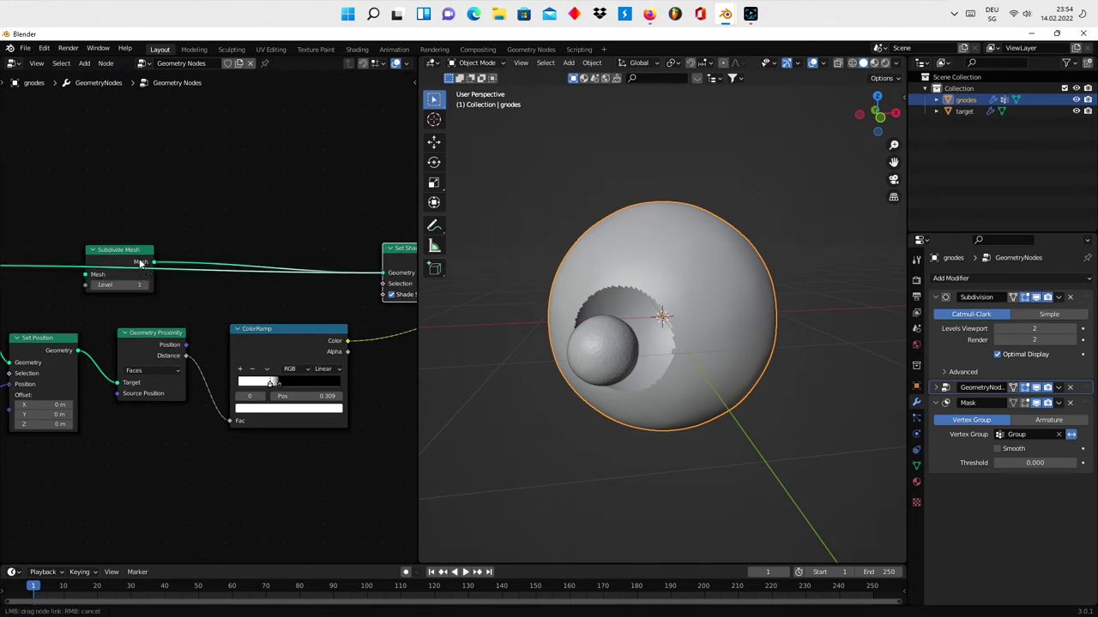
{"action": "left_click_drag", "start_coordinate": [140, 262], "coordinate": [140, 263]}
{"action": "key", "text": "x"}
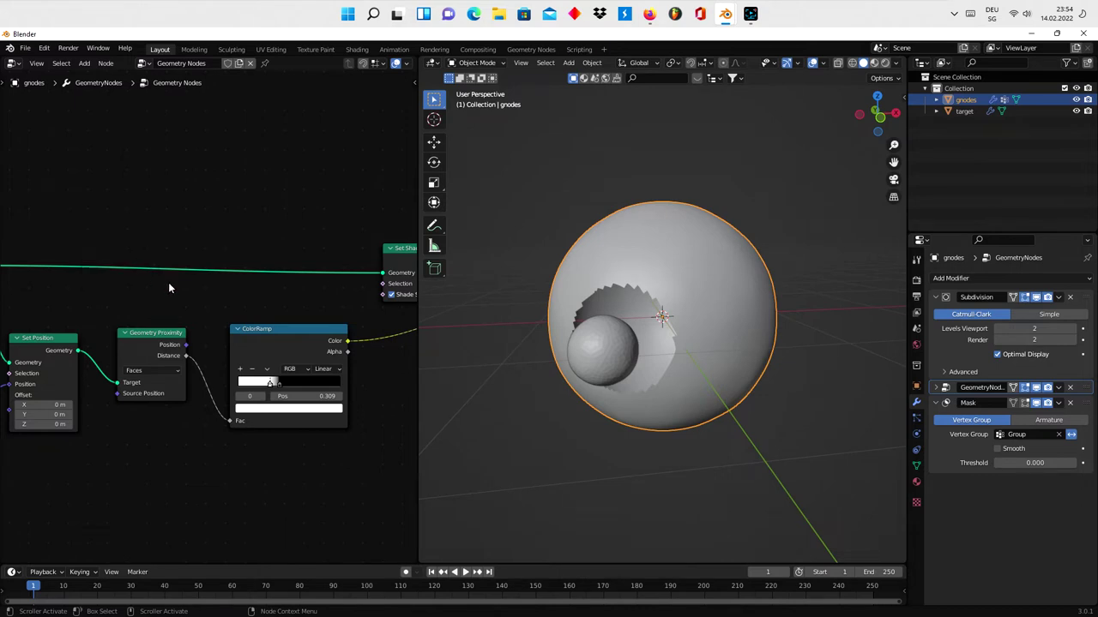
{"action": "scroll", "coordinate": [168, 282], "scroll_direction": "down", "scroll_amount": 1}
{"action": "middle_click_drag", "start_coordinate": [168, 282], "coordinate": [196, 214]}
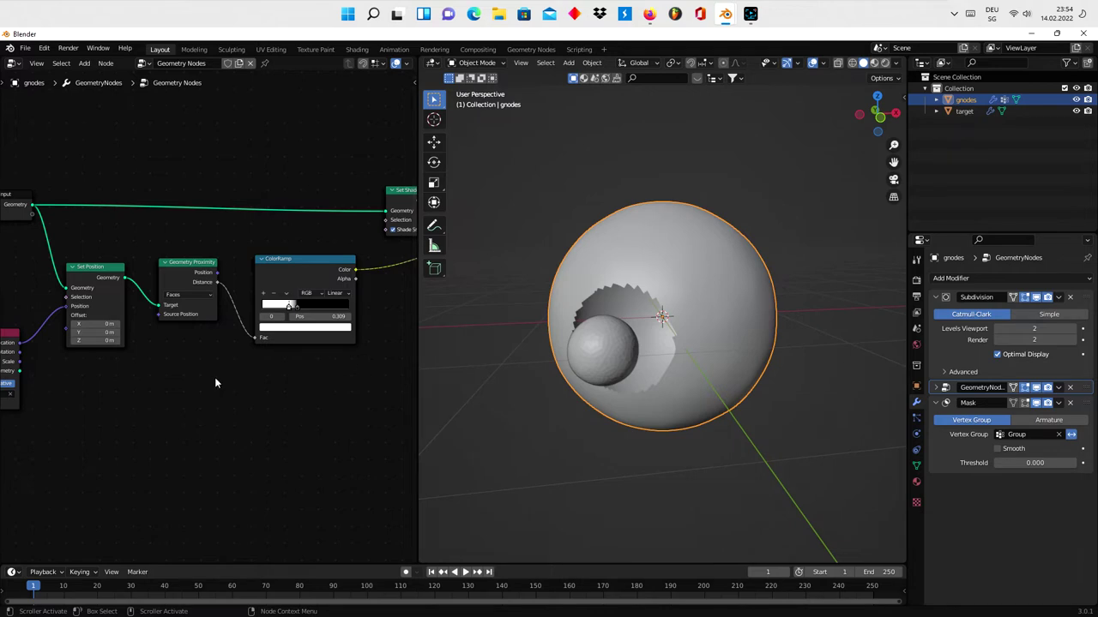
{"action": "scroll", "coordinate": [214, 376], "scroll_direction": "left", "scroll_amount": 3}
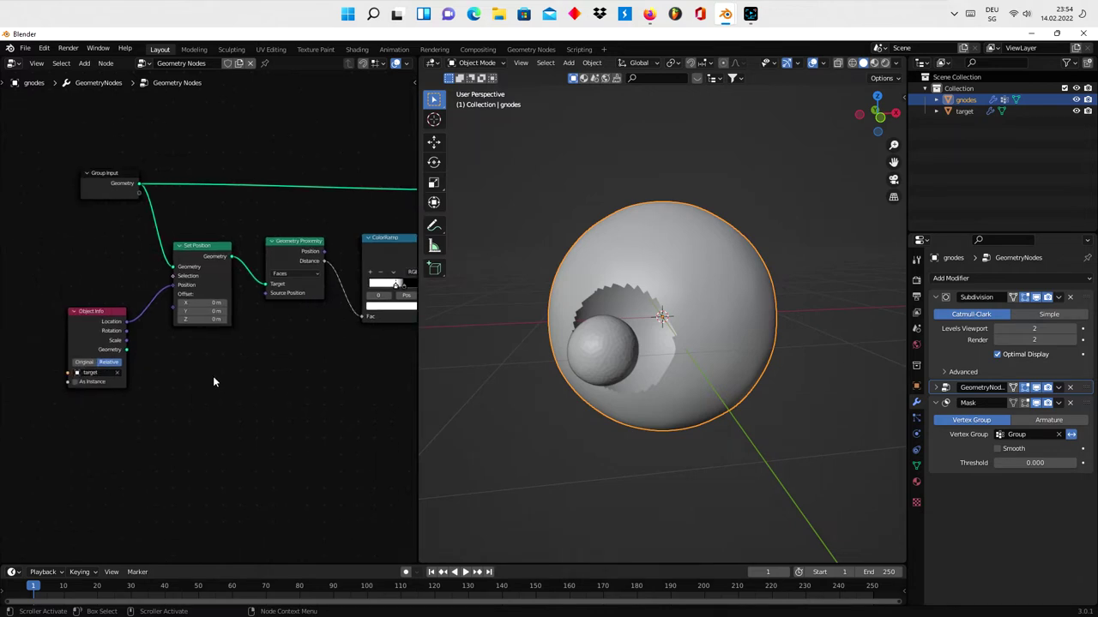
{"action": "scroll", "coordinate": [290, 389], "scroll_direction": "right", "scroll_amount": 2}
{"action": "middle_click_drag", "start_coordinate": [303, 390], "coordinate": [147, 424]}
Step: Set the sphere's Subdivision to level 1 for viewport and render and move a ColorRamp stop to 0.391
{"action": "scroll", "coordinate": [148, 387], "scroll_direction": "up", "scroll_amount": 2}
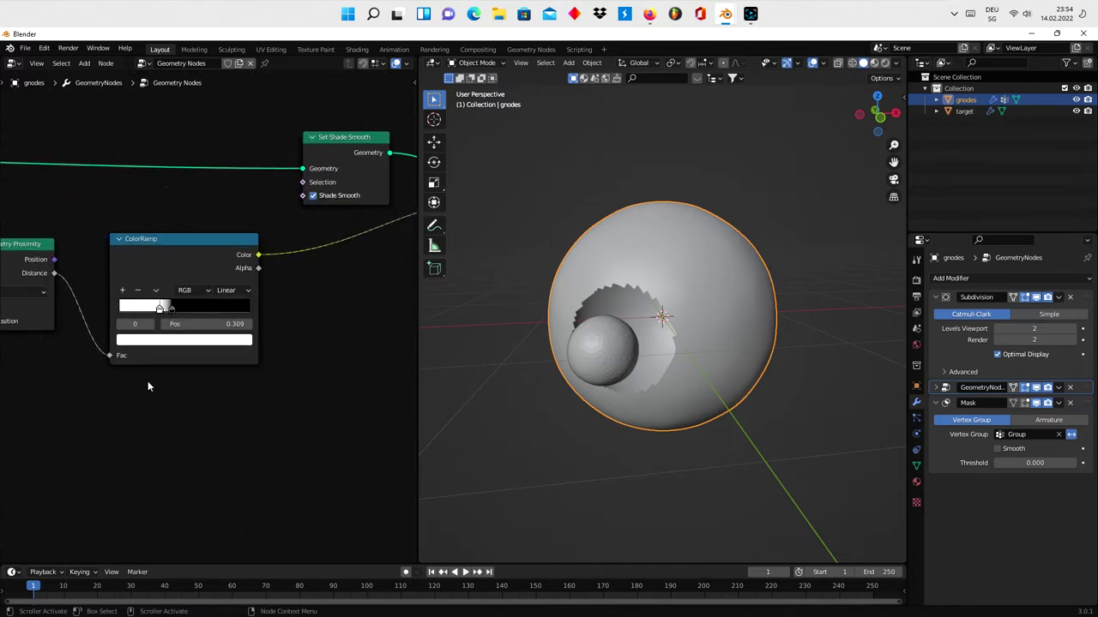
{"action": "scroll", "coordinate": [148, 387], "scroll_direction": "up", "scroll_amount": 1}
{"action": "left_click", "coordinate": [165, 309]}
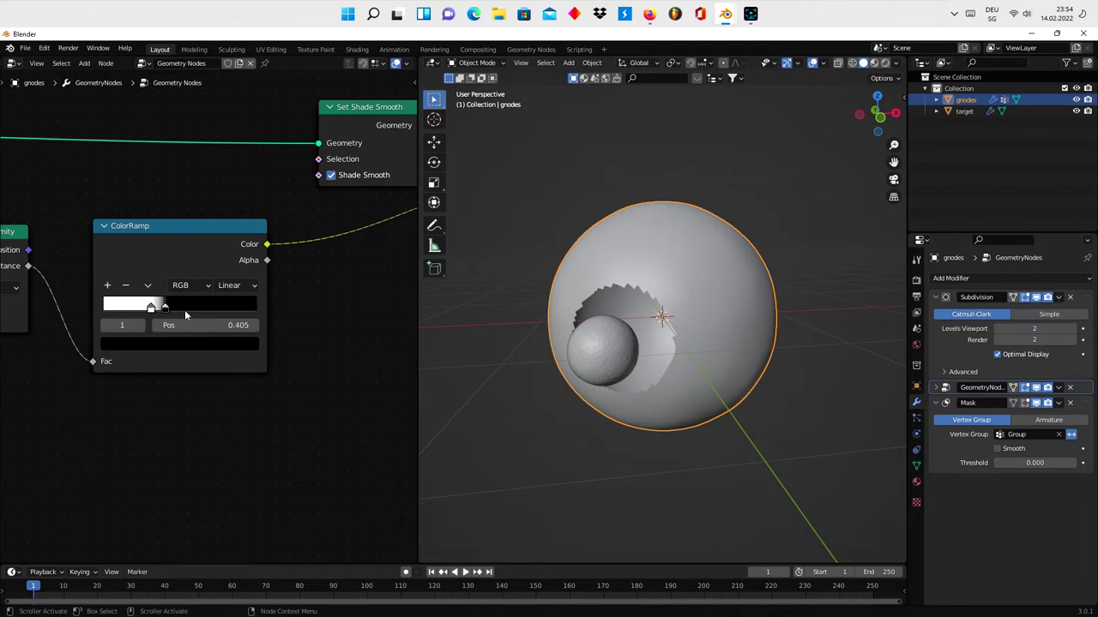
{"action": "left_click_drag", "start_coordinate": [186, 315], "coordinate": [189, 309]}
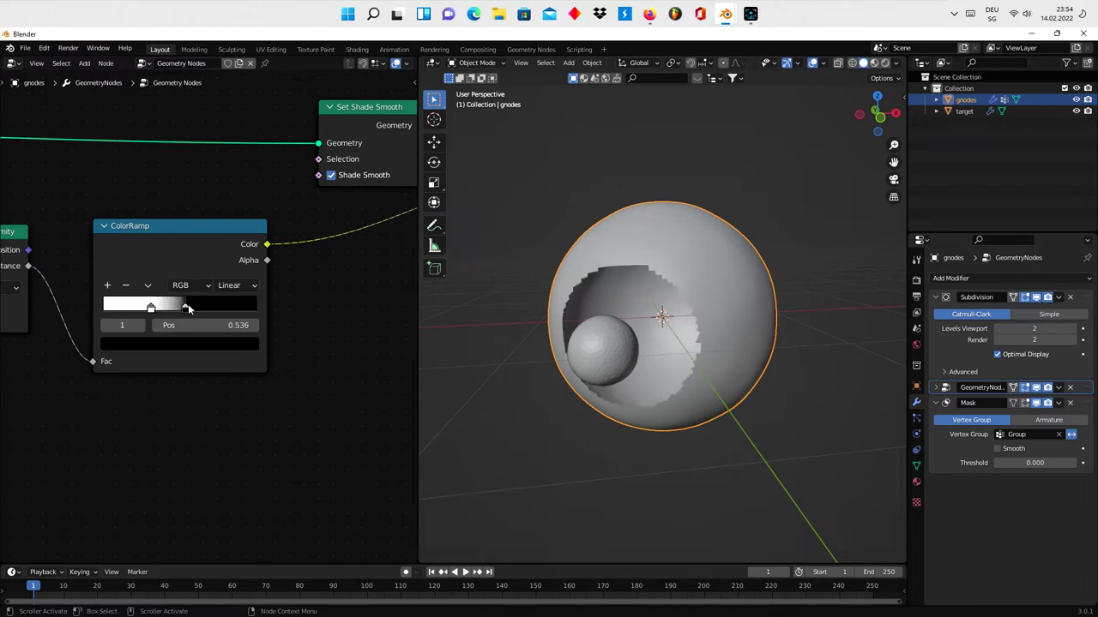
{"action": "left_click", "coordinate": [998, 331]}
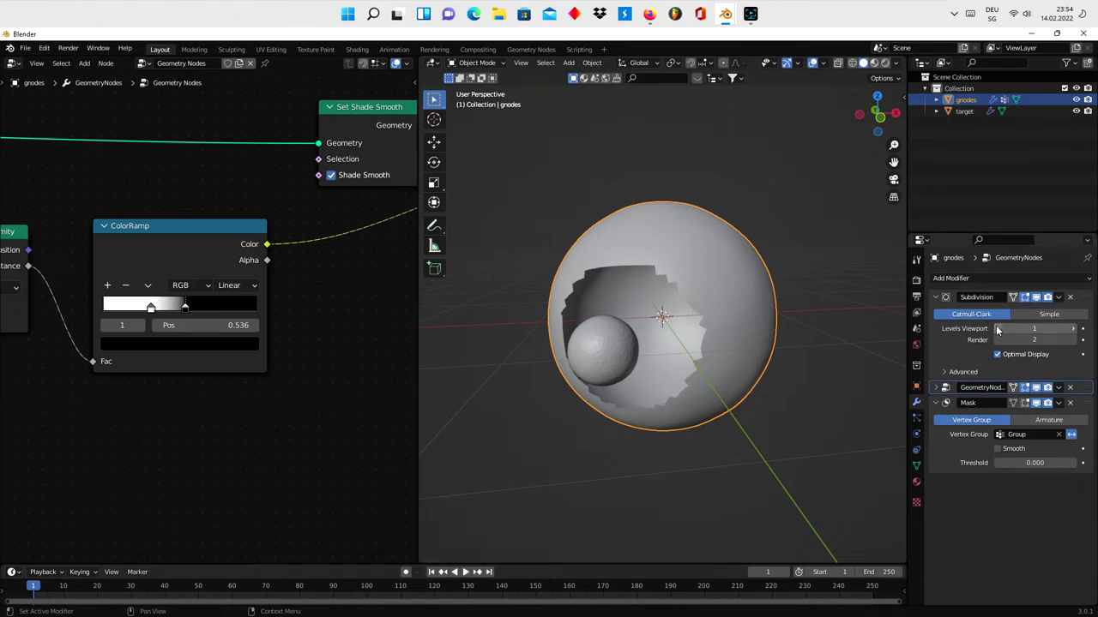
{"action": "left_click", "coordinate": [1000, 341]}
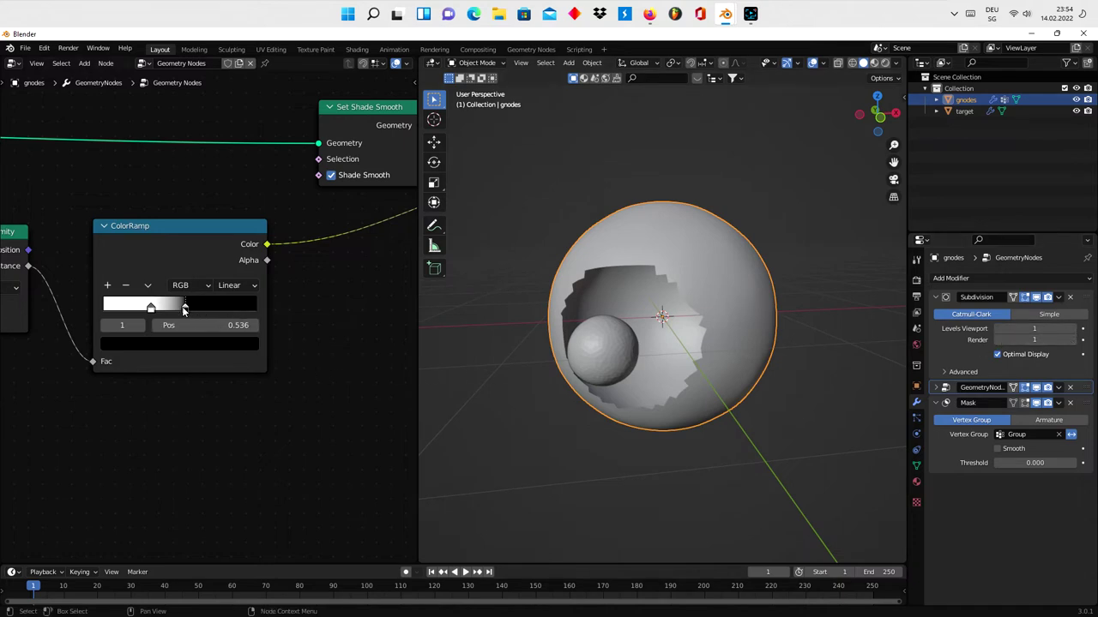
{"action": "mouse_move", "coordinate": [184, 311]}
{"action": "left_mouse_down"}
{"action": "mouse_move", "coordinate": [116, 309]}
{"action": "mouse_move", "coordinate": [151, 308]}
{"action": "left_mouse_up"}
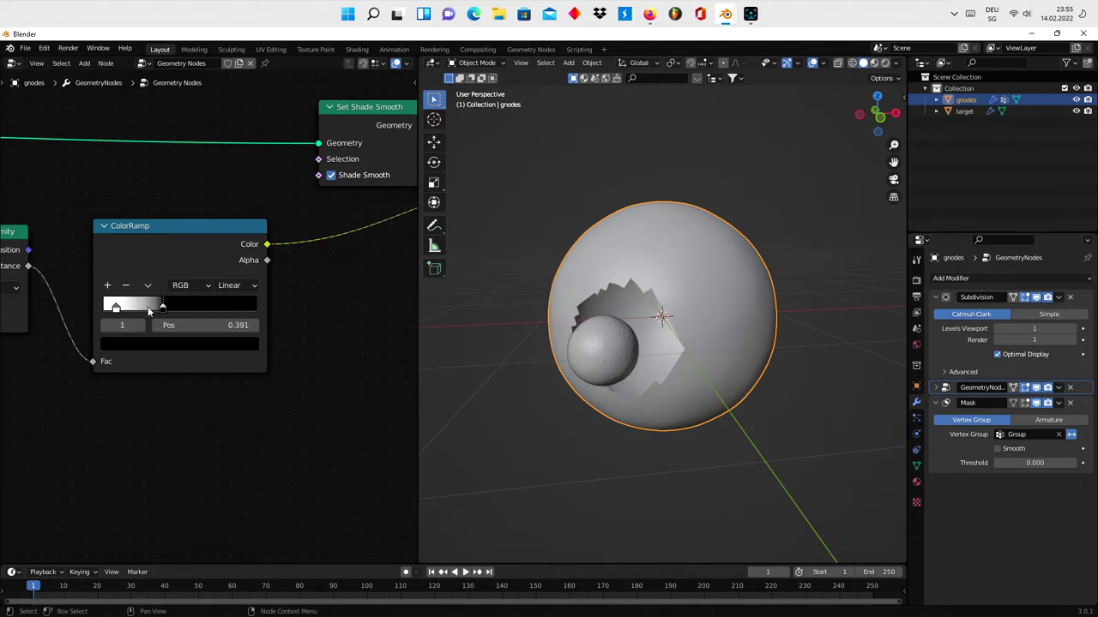
Step: Move the ColorRamp white stop to 0.609 and set the Mask threshold to 0.231
{"action": "scroll", "coordinate": [569, 393], "scroll_direction": "down", "scroll_amount": 2}
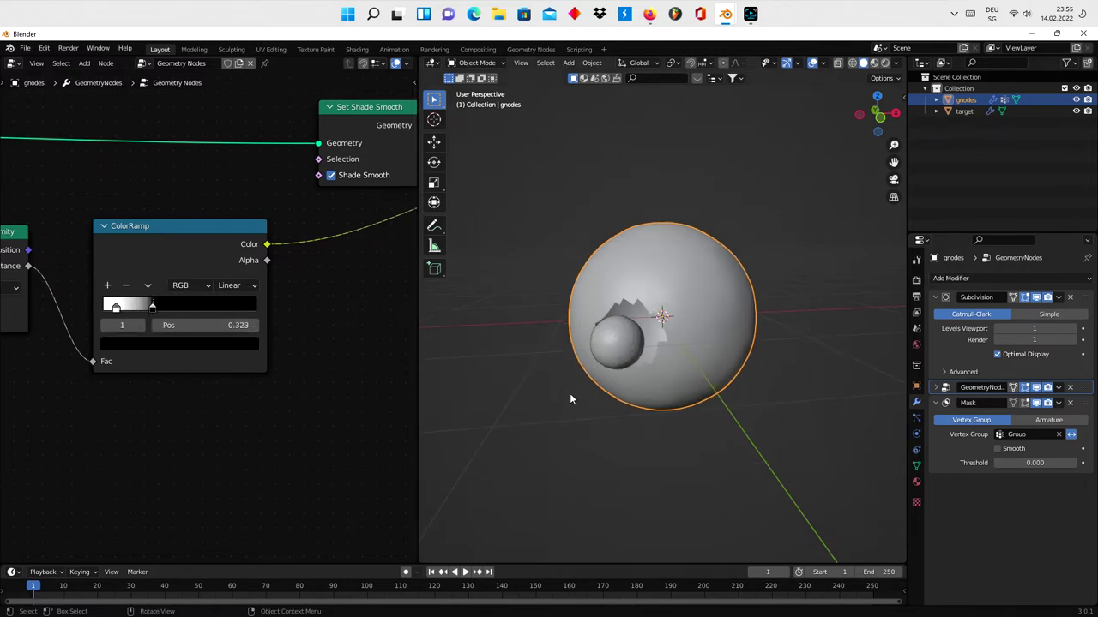
{"action": "mouse_move", "coordinate": [570, 392]}
{"action": "middle_mouse_down"}
{"action": "mouse_move", "coordinate": [525, 394]}
{"action": "mouse_move", "coordinate": [677, 380]}
{"action": "middle_mouse_up"}
{"action": "scroll", "coordinate": [525, 394], "scroll_direction": "up", "scroll_amount": 3}
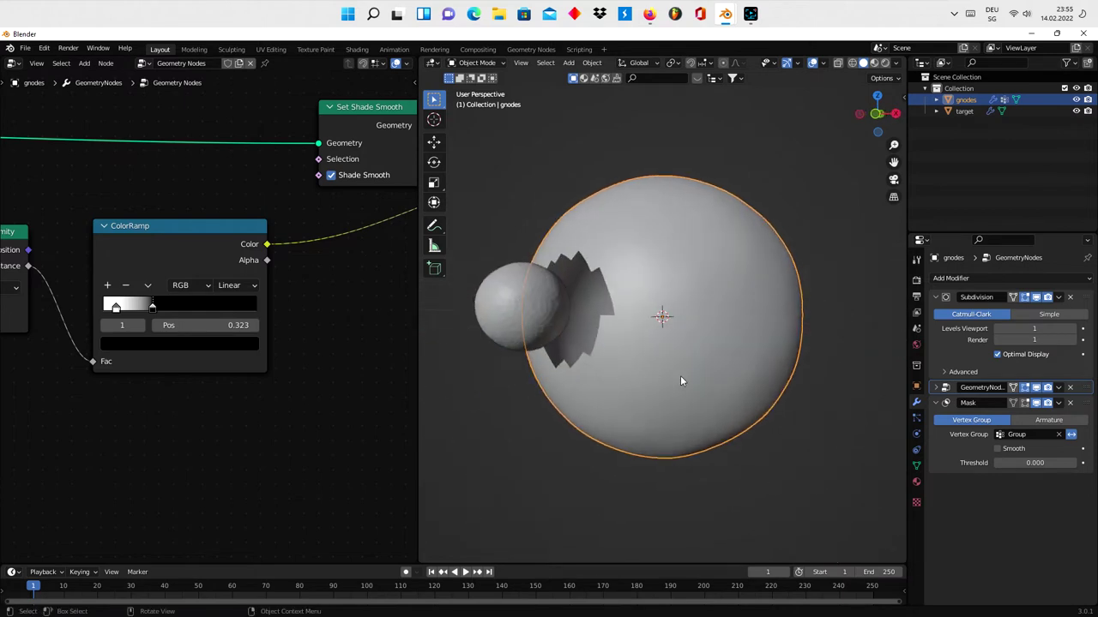
{"action": "left_click", "coordinate": [997, 448]}
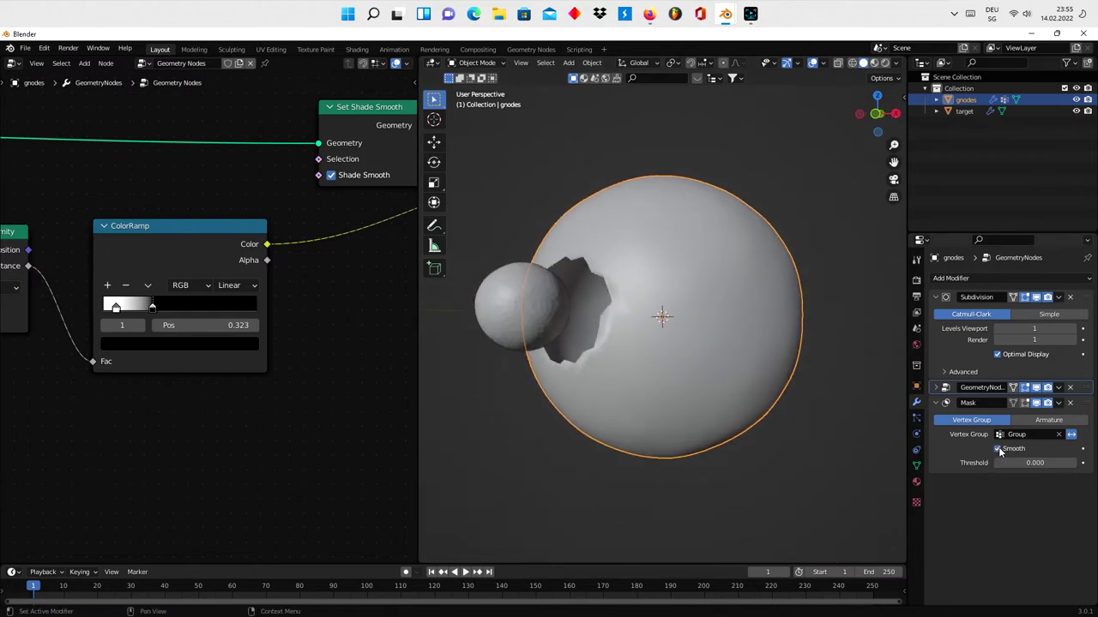
{"action": "left_click_drag", "start_coordinate": [1029, 463], "coordinate": [1041, 463]}
{"action": "mouse_move", "coordinate": [1035, 462]}
{"action": "left_mouse_down"}
{"action": "mouse_move", "coordinate": [1024, 462]}
{"action": "mouse_move", "coordinate": [1042, 462]}
{"action": "left_mouse_up"}
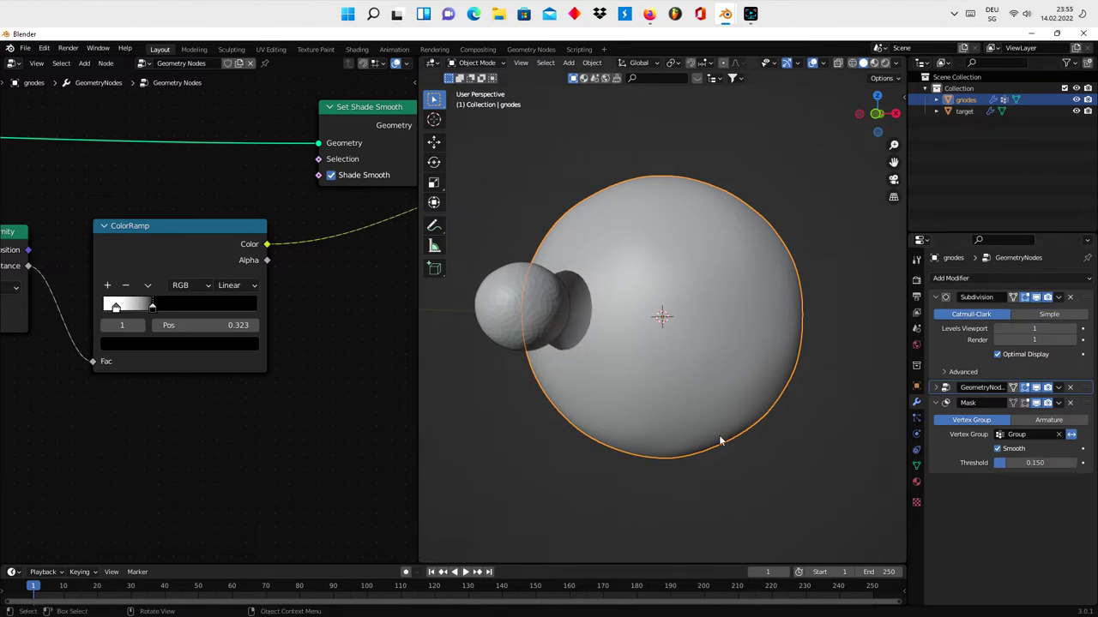
{"action": "scroll", "coordinate": [718, 441], "scroll_direction": "down", "scroll_amount": 2}
{"action": "middle_click_drag", "start_coordinate": [599, 406], "coordinate": [591, 437]}
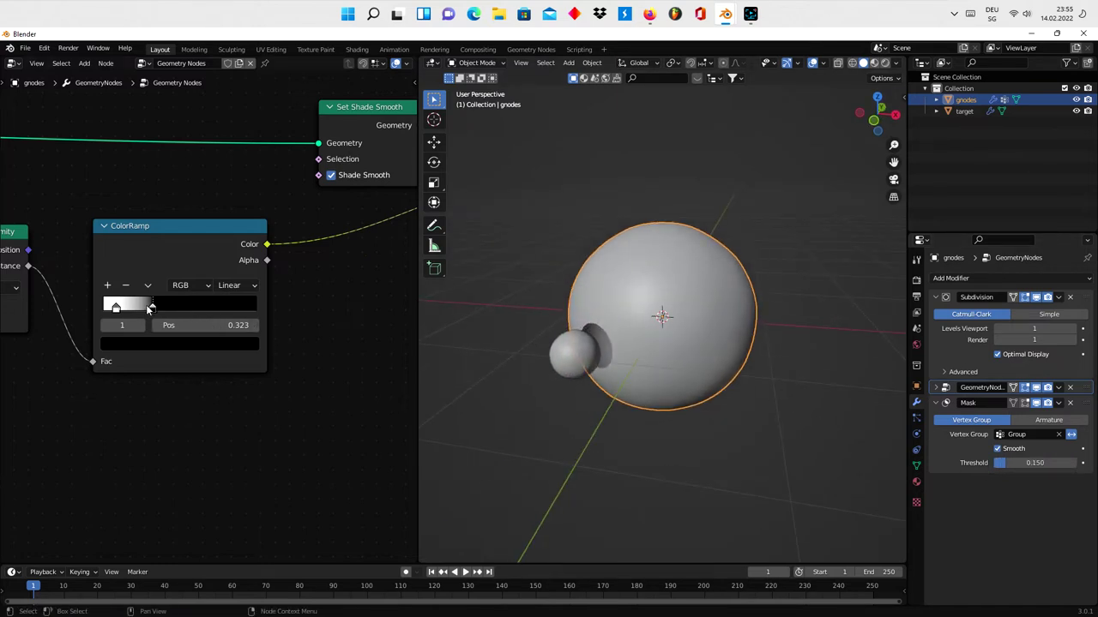
{"action": "left_click_drag", "start_coordinate": [151, 307], "coordinate": [197, 307]}
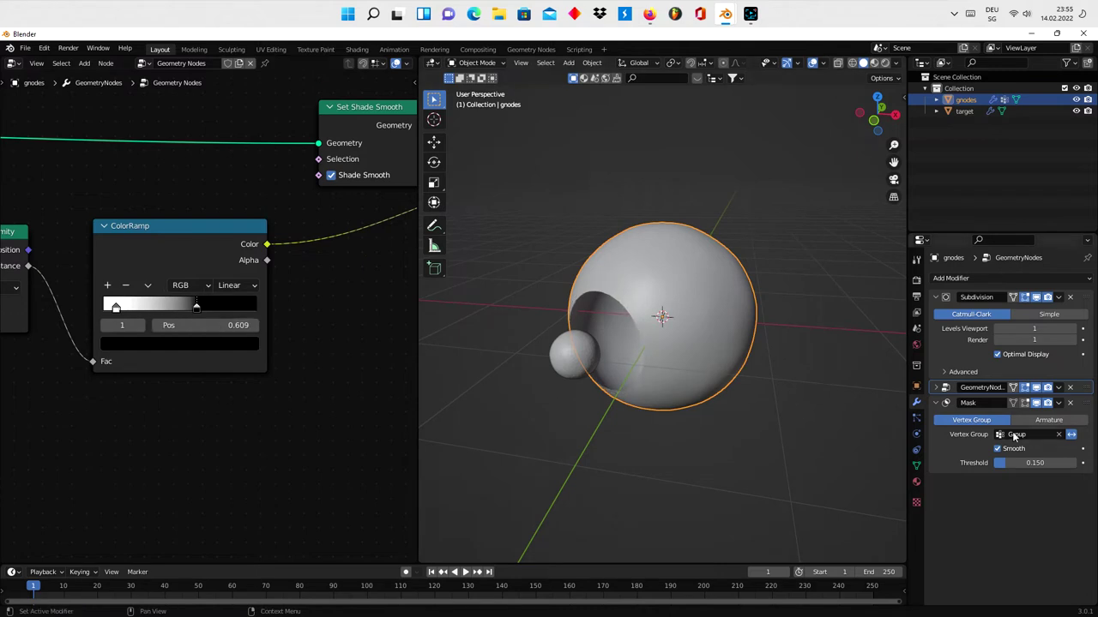
{"action": "mouse_move", "coordinate": [1009, 463]}
{"action": "left_mouse_down"}
{"action": "mouse_move", "coordinate": [1038, 463]}
{"action": "mouse_move", "coordinate": [1021, 463]}
{"action": "left_mouse_up"}
{"action": "mouse_move", "coordinate": [733, 421]}
{"action": "middle_mouse_down"}
{"action": "mouse_move", "coordinate": [678, 413]}
{"action": "mouse_move", "coordinate": [710, 382]}
{"action": "middle_mouse_up"}
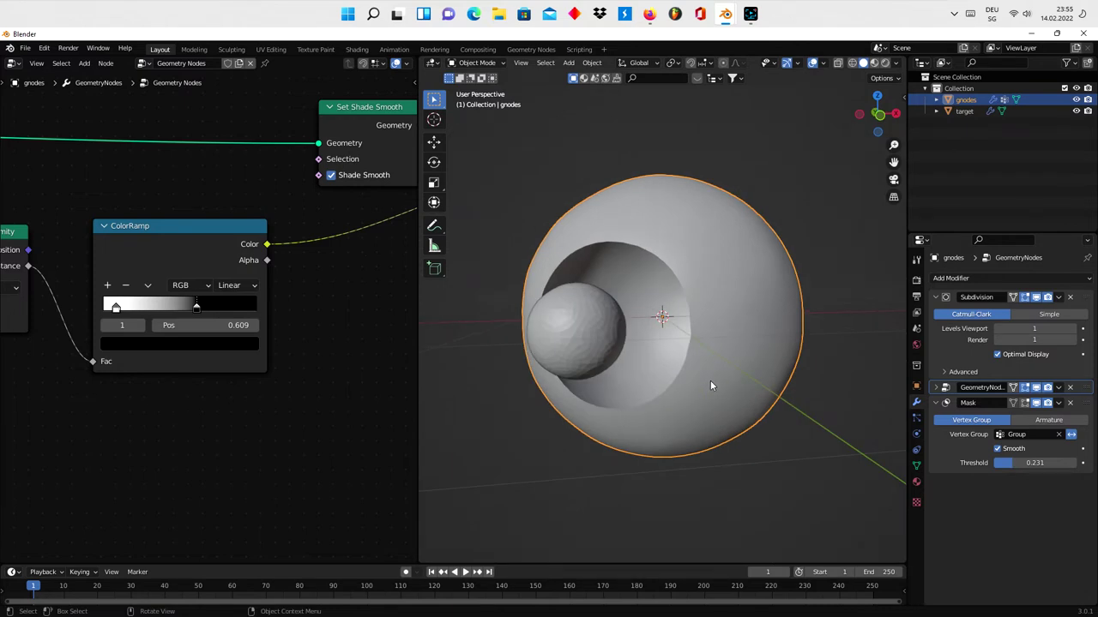
Step: Shade the small target sphere smooth
{"action": "left_click", "coordinate": [550, 327]}
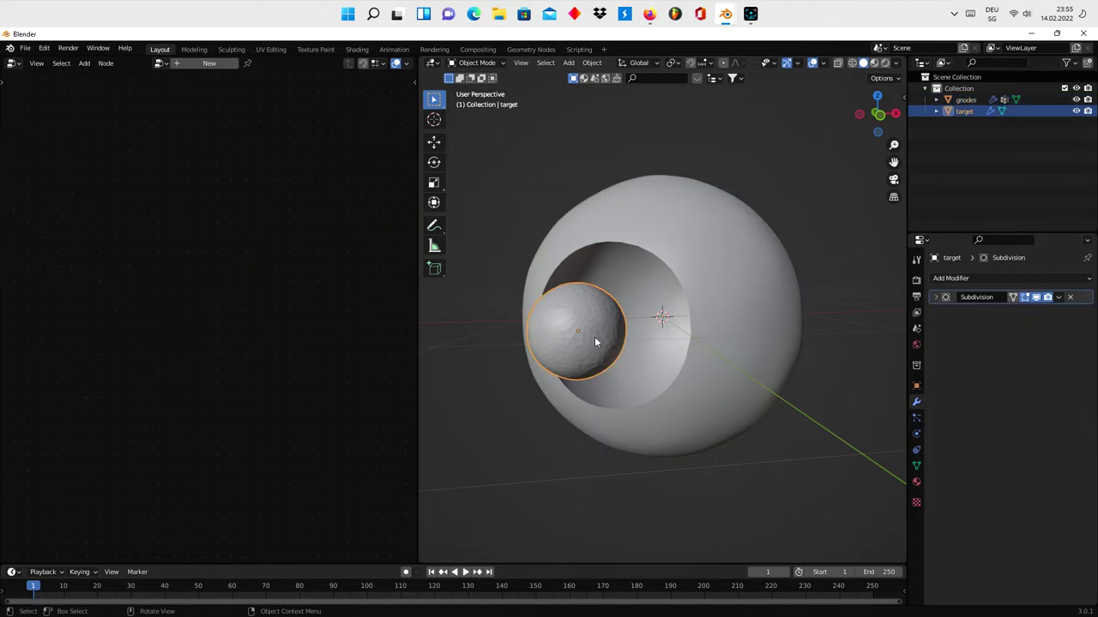
{"action": "right_click", "coordinate": [595, 338]}
{"action": "left_click", "coordinate": [596, 340]}
Step: Move the target sphere further left, clear of the big sphere, so the hole follows it
{"action": "mouse_move", "coordinate": [702, 362]}
{"action": "middle_mouse_down"}
{"action": "mouse_move", "coordinate": [735, 372]}
{"action": "mouse_move", "coordinate": [733, 382]}
{"action": "middle_mouse_up"}
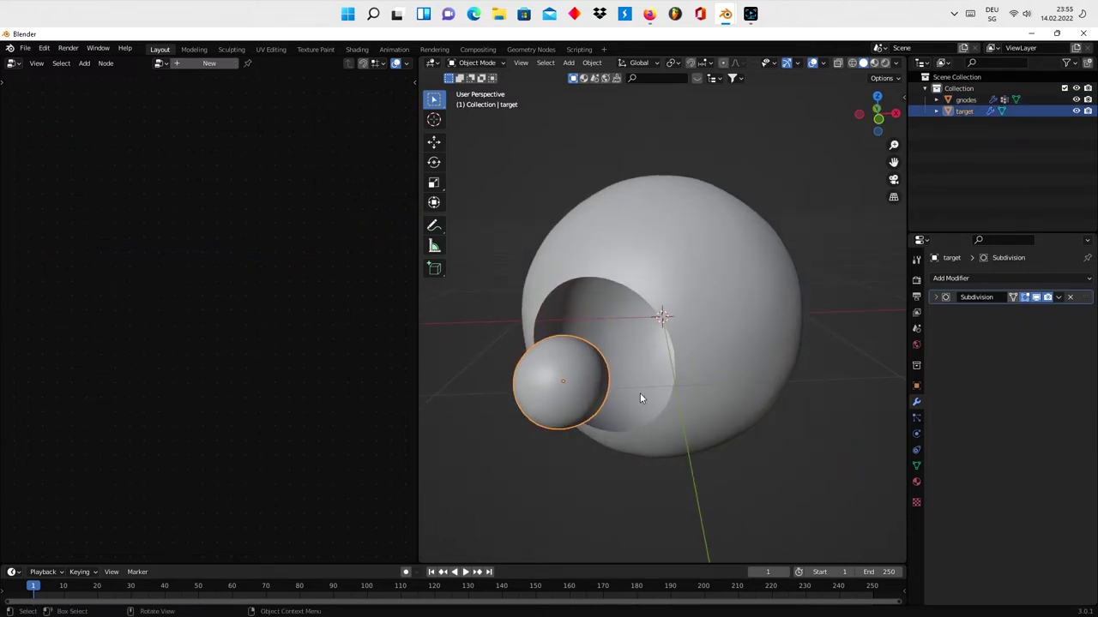
{"action": "middle_click_drag", "start_coordinate": [640, 398], "coordinate": [531, 337]}
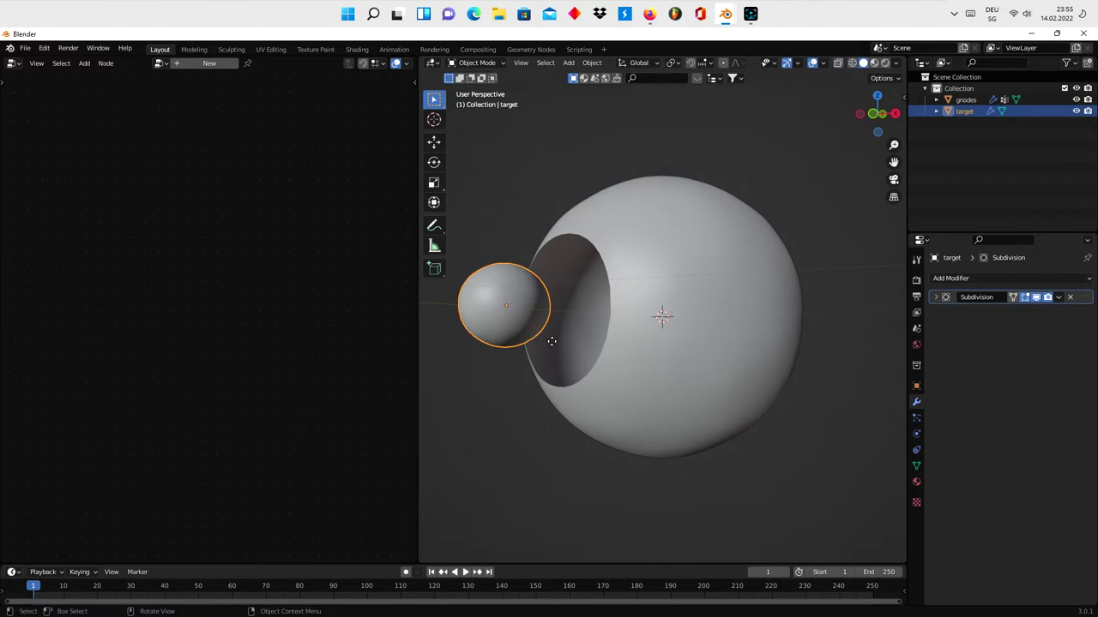
{"action": "key", "text": "g"}
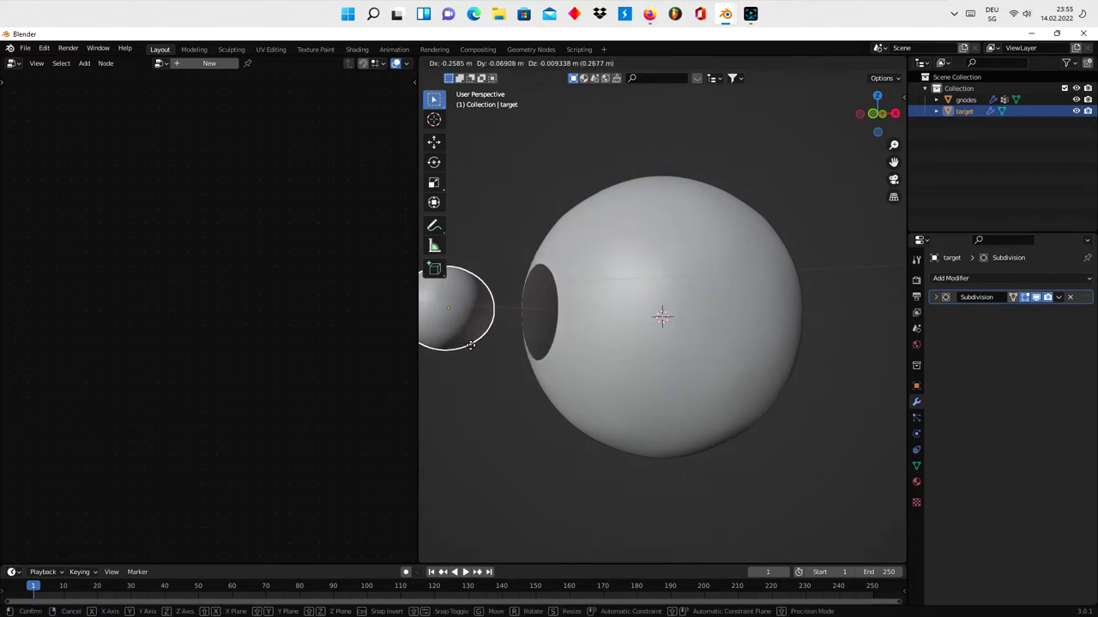
{"action": "left_click", "coordinate": [470, 345]}
{"action": "left_click", "coordinate": [559, 375]}
Step: Widen the node editor and spread out Set Shade Smooth, Set Position and the input nodes
{"action": "scroll", "coordinate": [525, 376], "scroll_direction": "down", "scroll_amount": 3}
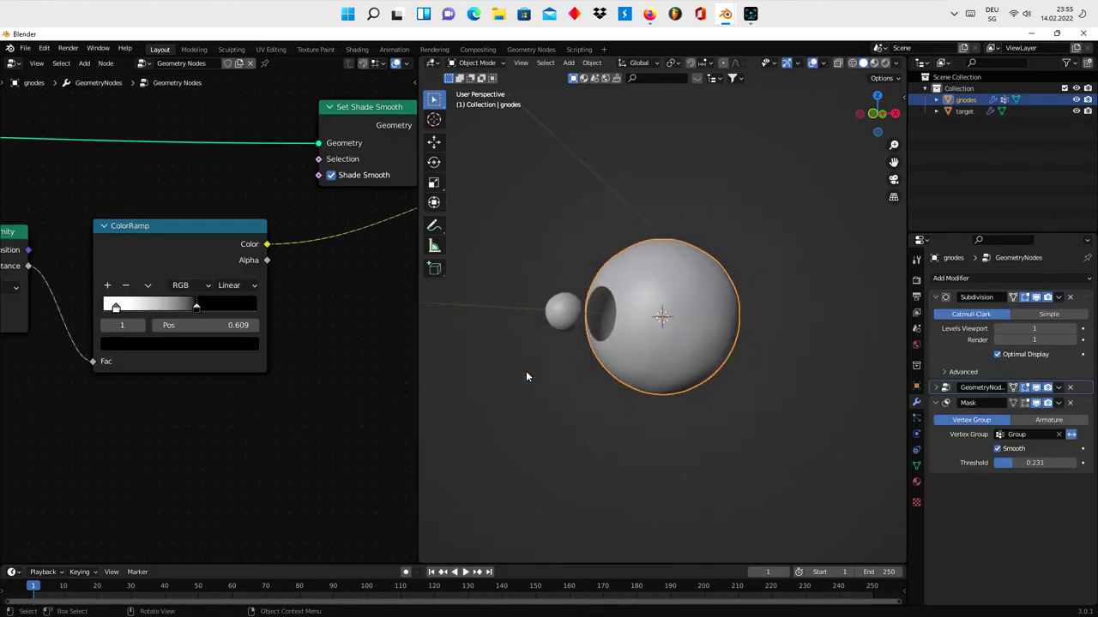
{"action": "scroll", "coordinate": [293, 317], "scroll_direction": "down", "scroll_amount": 1}
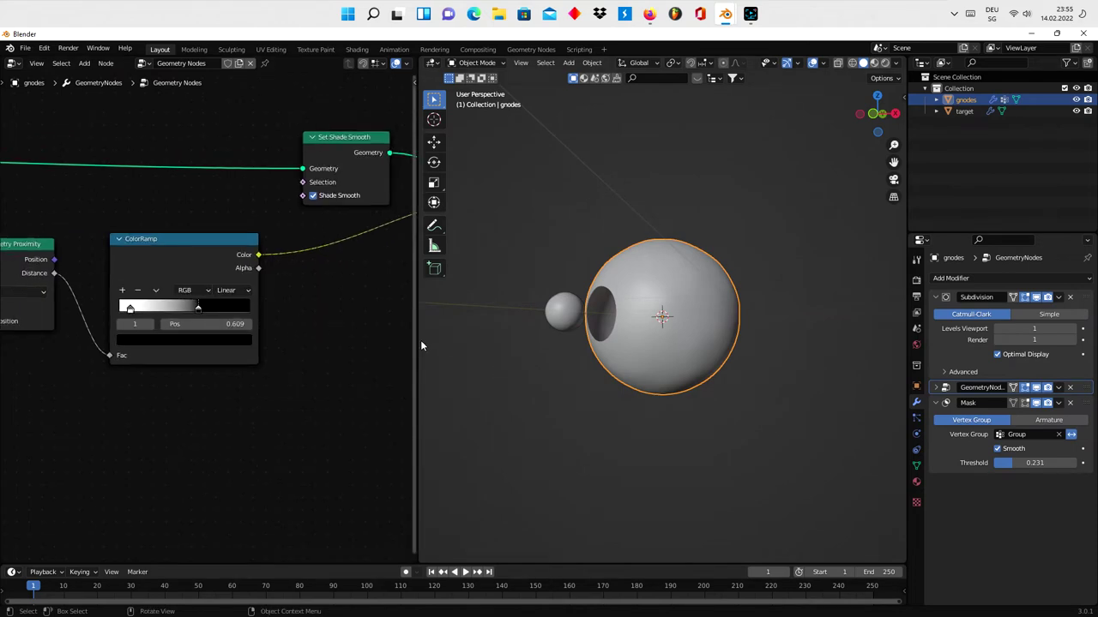
{"action": "left_click_drag", "start_coordinate": [417, 346], "coordinate": [608, 345]}
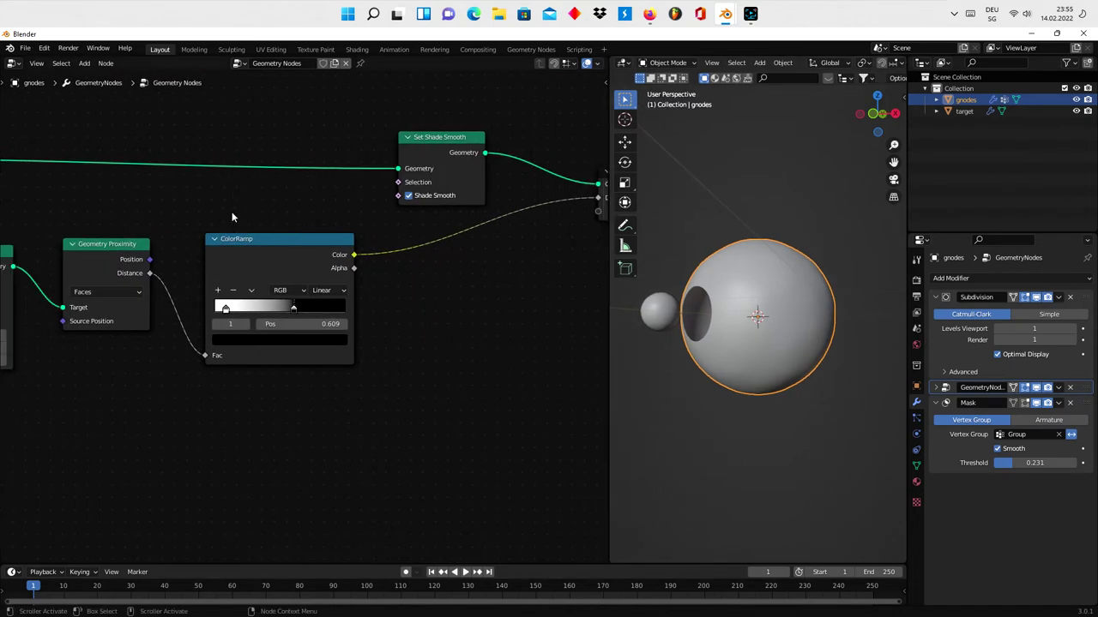
{"action": "middle_click_drag", "start_coordinate": [232, 217], "coordinate": [334, 362]}
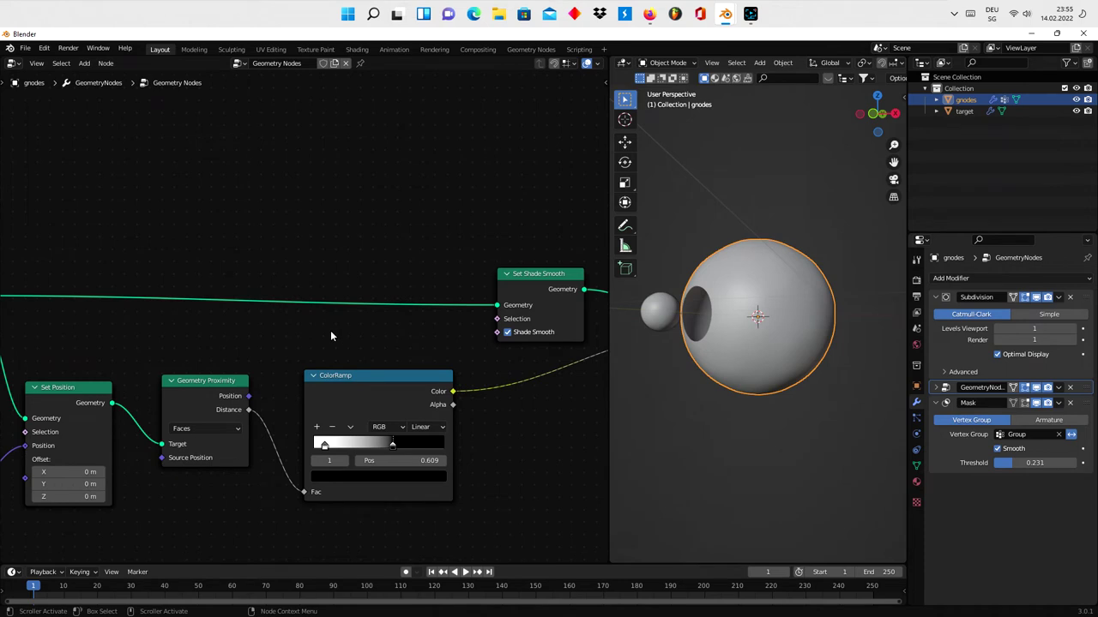
{"action": "scroll", "coordinate": [330, 336], "scroll_direction": "down", "scroll_amount": 1}
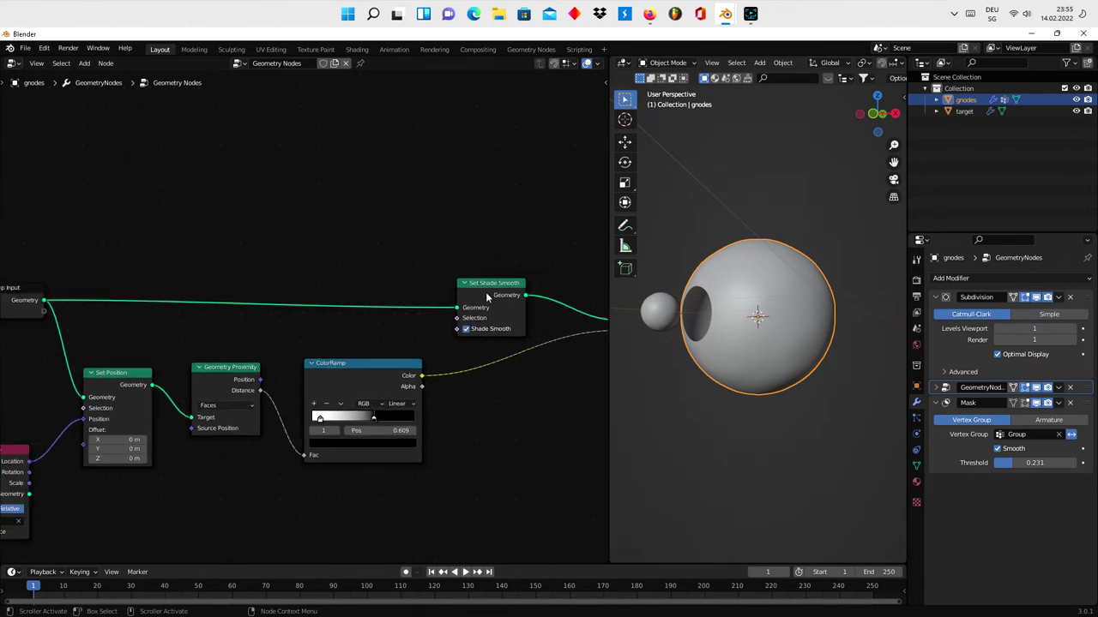
{"action": "left_click_drag", "start_coordinate": [490, 295], "coordinate": [526, 181]}
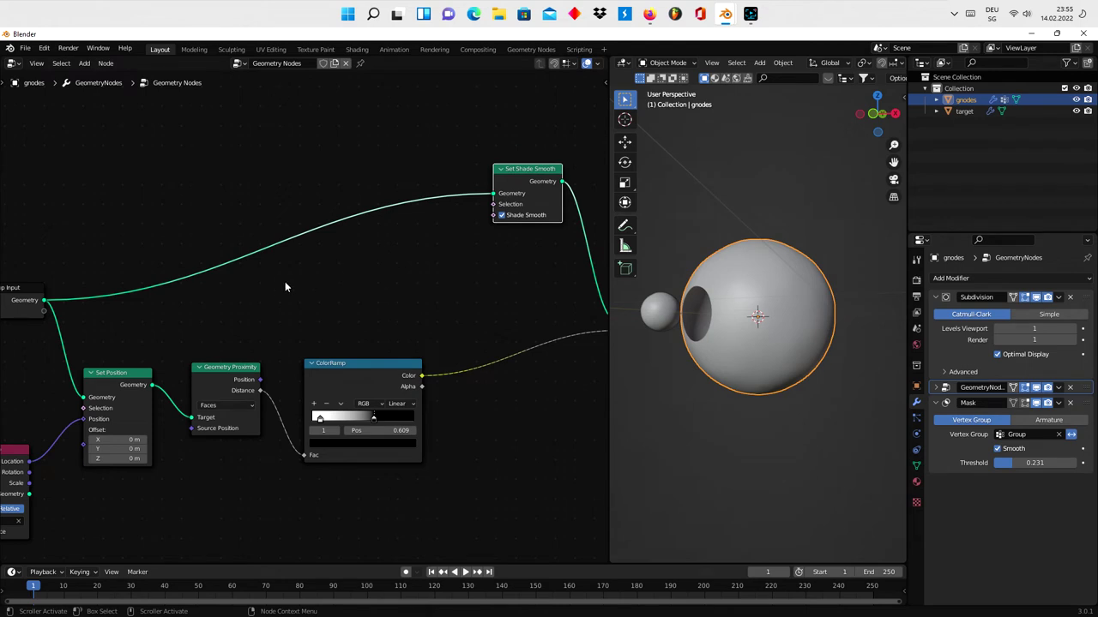
{"action": "middle_click_drag", "start_coordinate": [274, 295], "coordinate": [407, 267]}
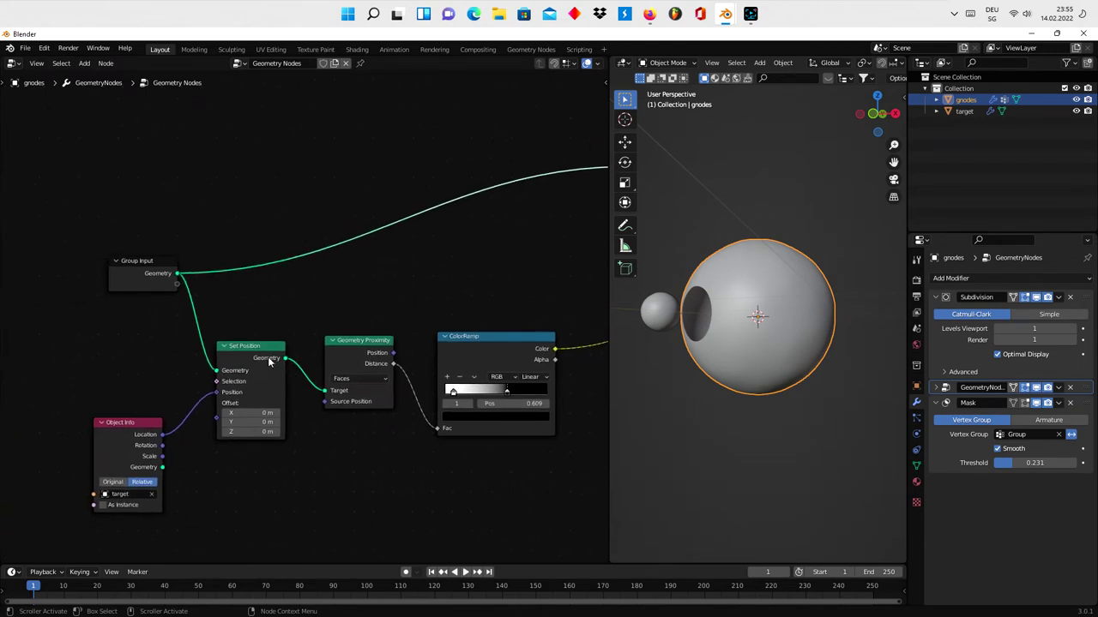
{"action": "left_click_drag", "start_coordinate": [268, 356], "coordinate": [283, 433]}
Step: Reposition the ColorRamp and Geometry Proximity nodes, then duplicate Geometry Proximity
{"action": "scroll", "coordinate": [292, 435], "scroll_direction": "down", "scroll_amount": 2, "text": "ctrl"}
{"action": "scroll", "coordinate": [300, 436], "scroll_direction": "down", "scroll_amount": 2, "text": "ctrl"}
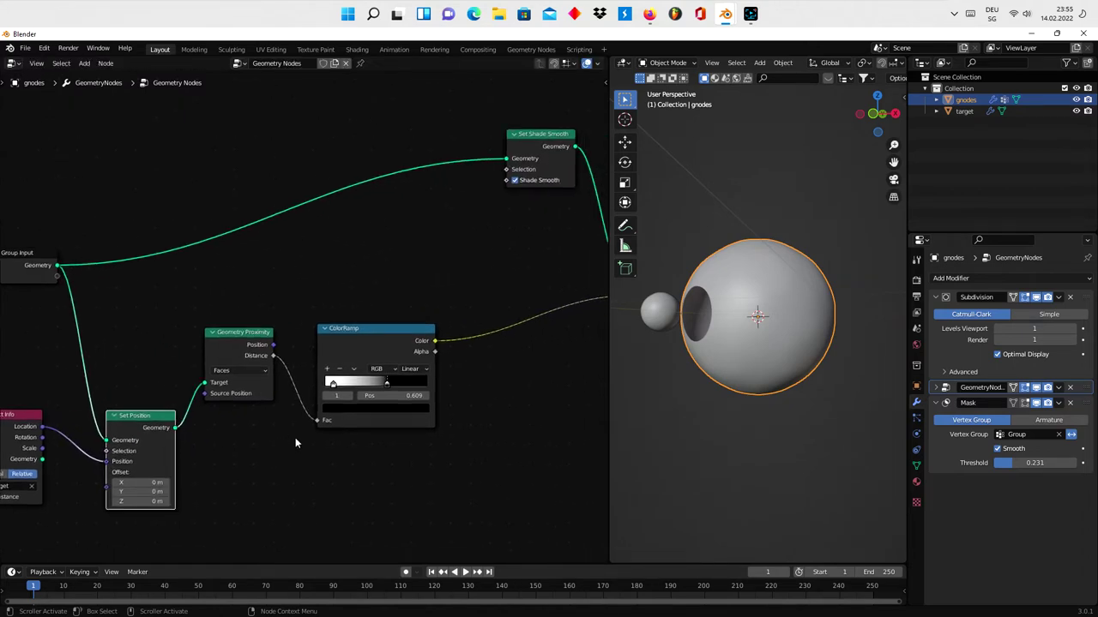
{"action": "scroll", "coordinate": [295, 438], "scroll_direction": "down", "scroll_amount": 2, "text": "ctrl"}
{"action": "left_click_drag", "start_coordinate": [295, 351], "coordinate": [409, 339]}
{"action": "left_click_drag", "start_coordinate": [180, 347], "coordinate": [261, 430]}
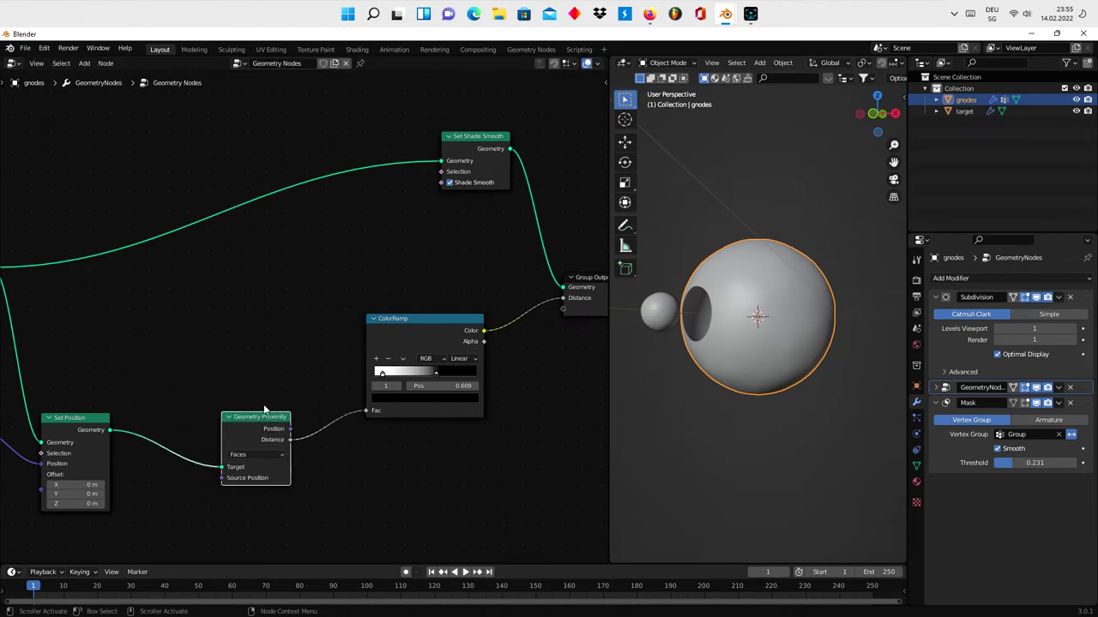
{"action": "right_click", "coordinate": [247, 423]}
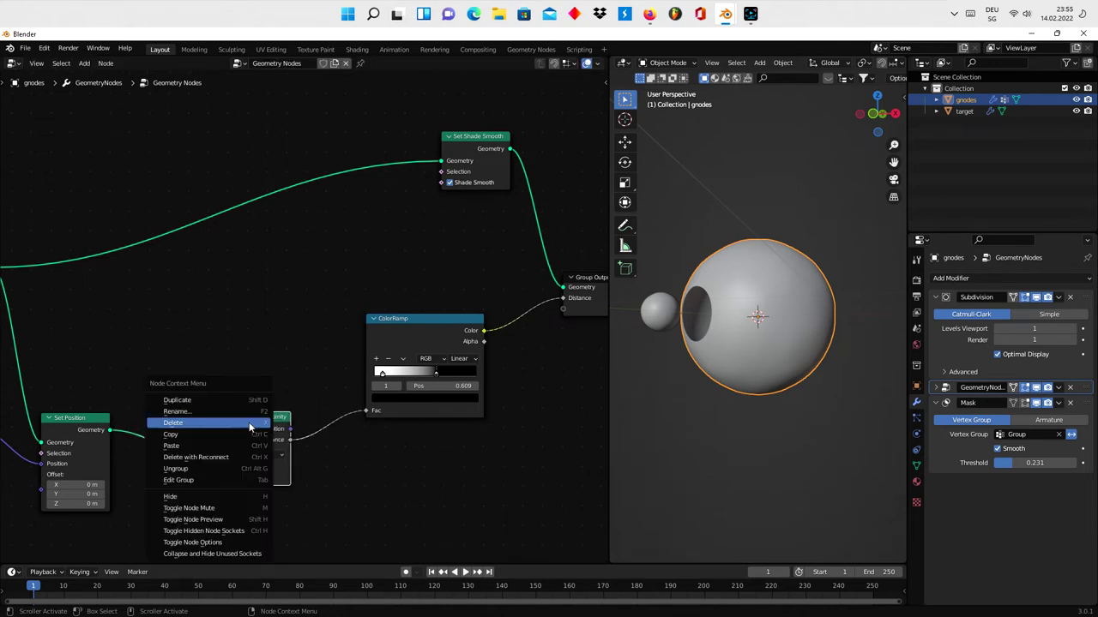
{"action": "left_click", "coordinate": [216, 410]}
Step: Place the proximity copy upper left and insert a duplicate Set Position before Set Shade Smooth
{"action": "left_click", "coordinate": [124, 292]}
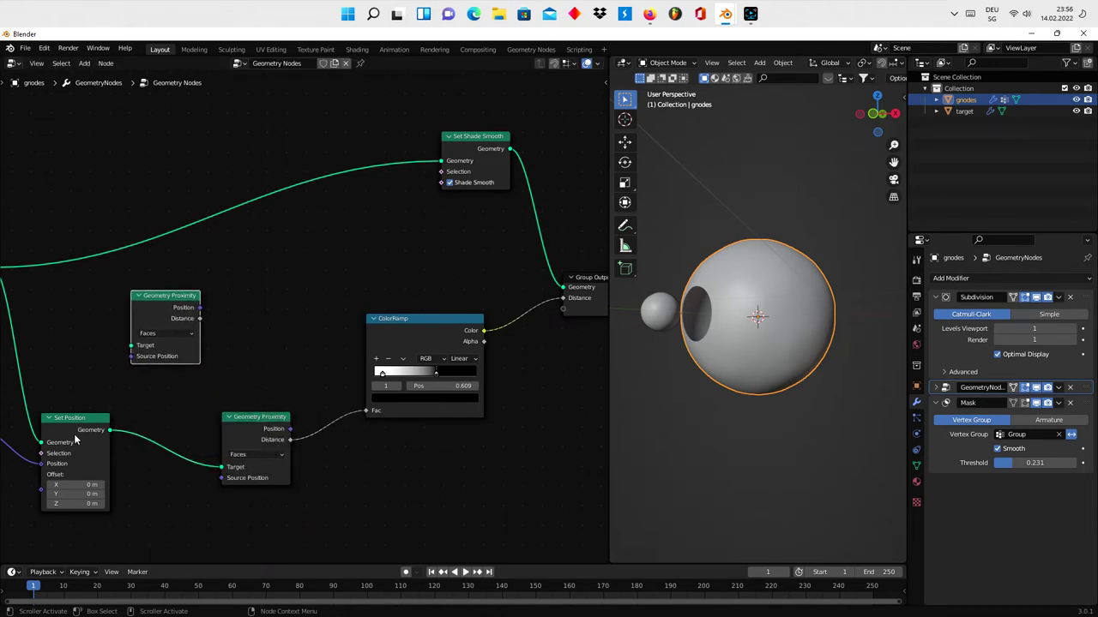
{"action": "right_click", "coordinate": [78, 440]}
{"action": "left_click", "coordinate": [76, 437]}
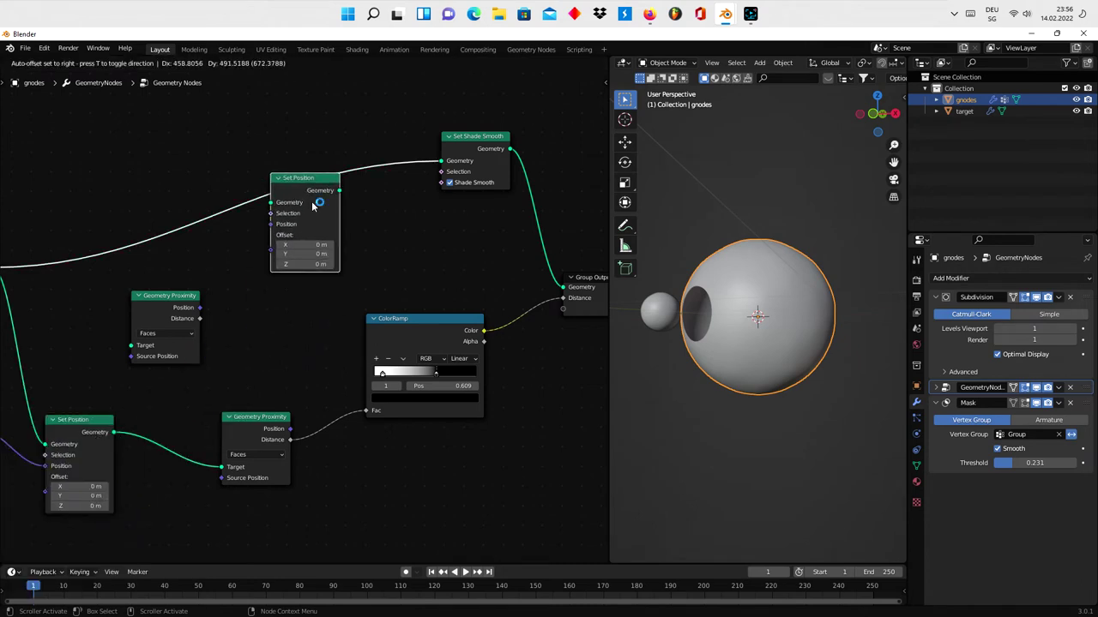
{"action": "left_click", "coordinate": [303, 197]}
{"action": "key", "text": "Home"}
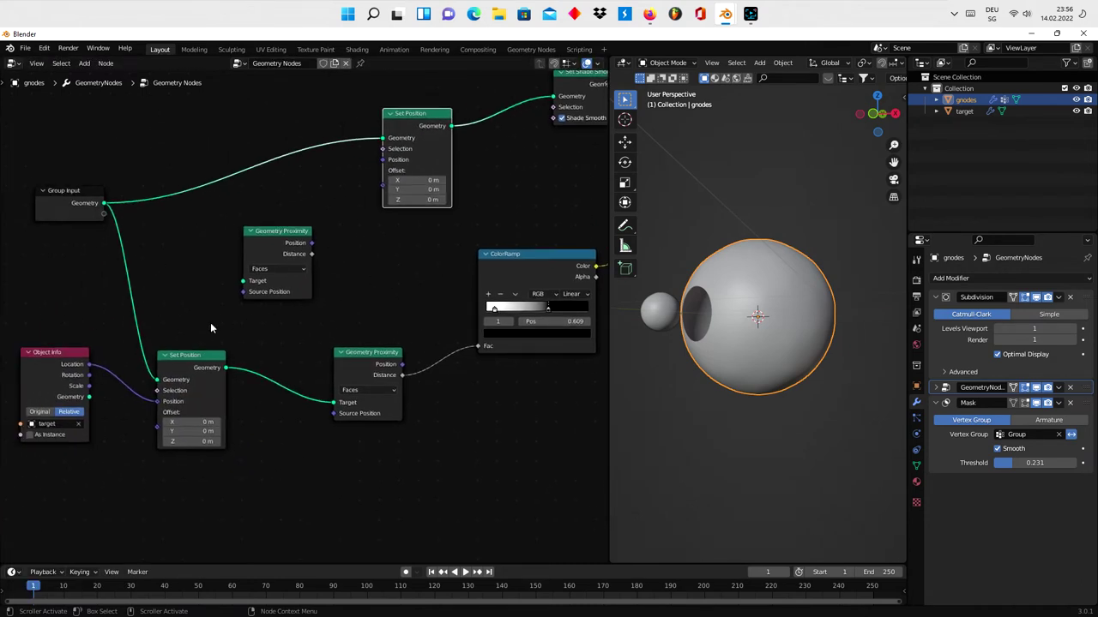
{"action": "scroll", "coordinate": [217, 323], "scroll_direction": "up", "scroll_amount": 1}
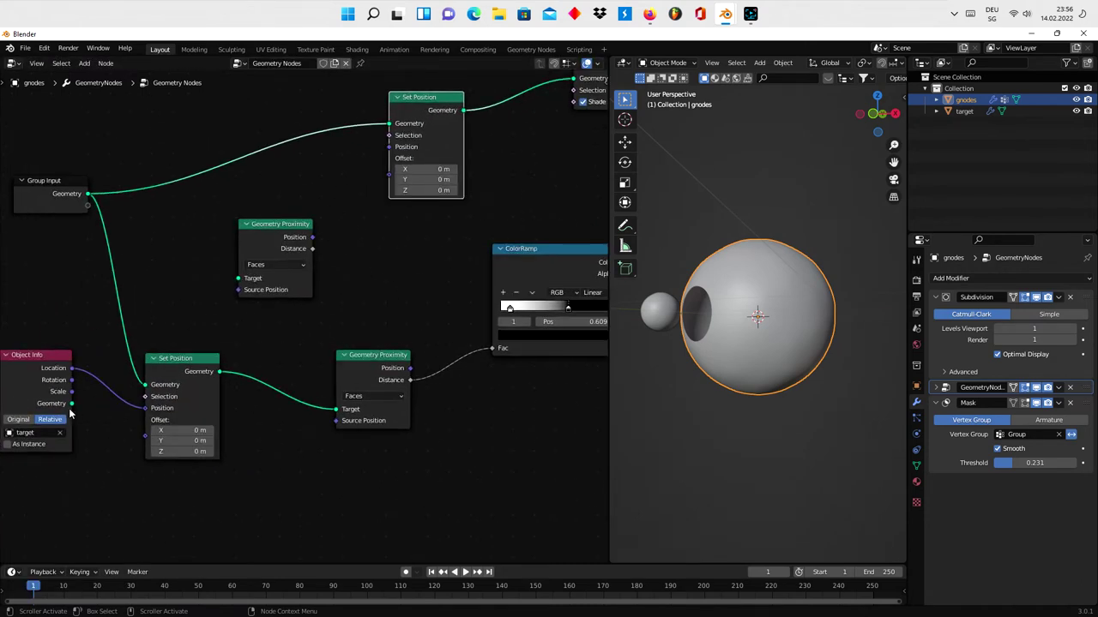
Step: Switch the lower Geometry Proximity node to Points and back to Faces
{"action": "left_click", "coordinate": [377, 396]}
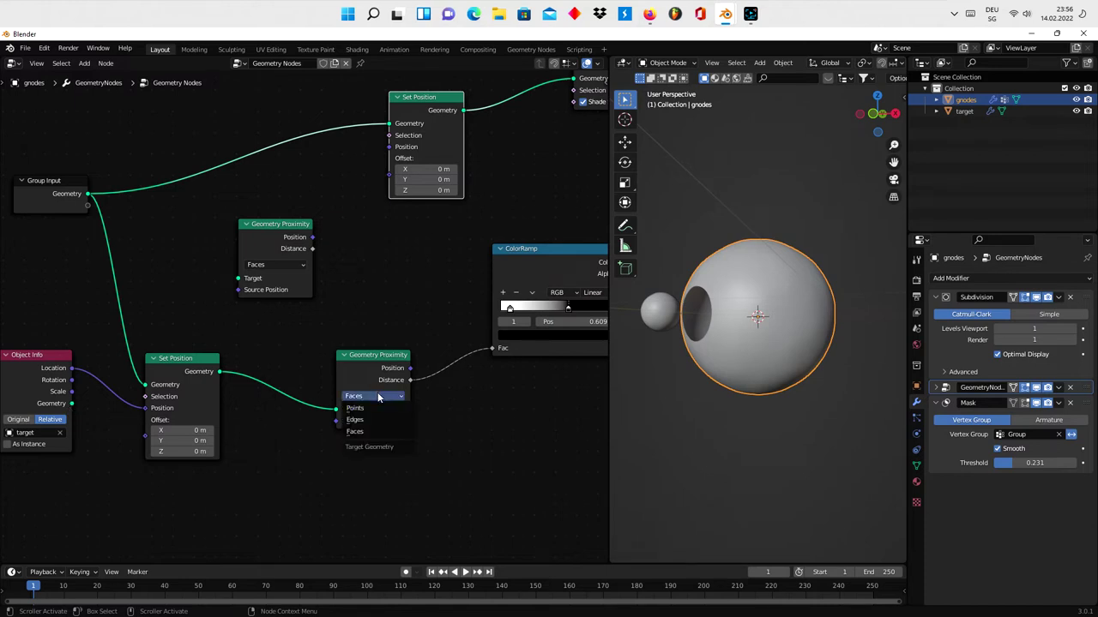
{"action": "left_click", "coordinate": [362, 413]}
{"action": "left_click", "coordinate": [369, 396]}
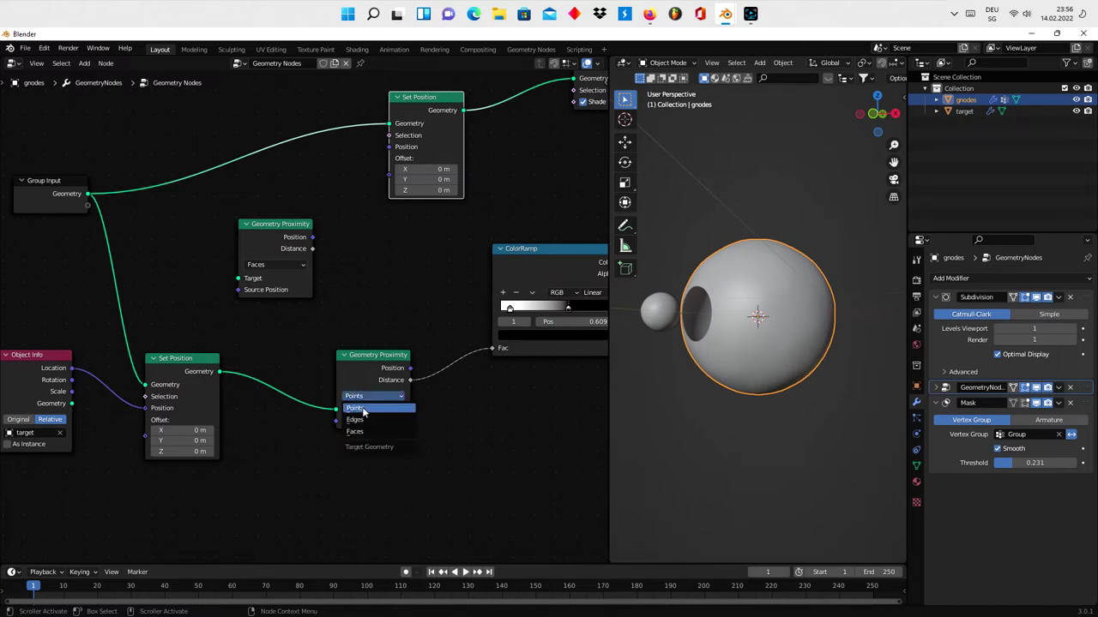
{"action": "left_click", "coordinate": [359, 431]}
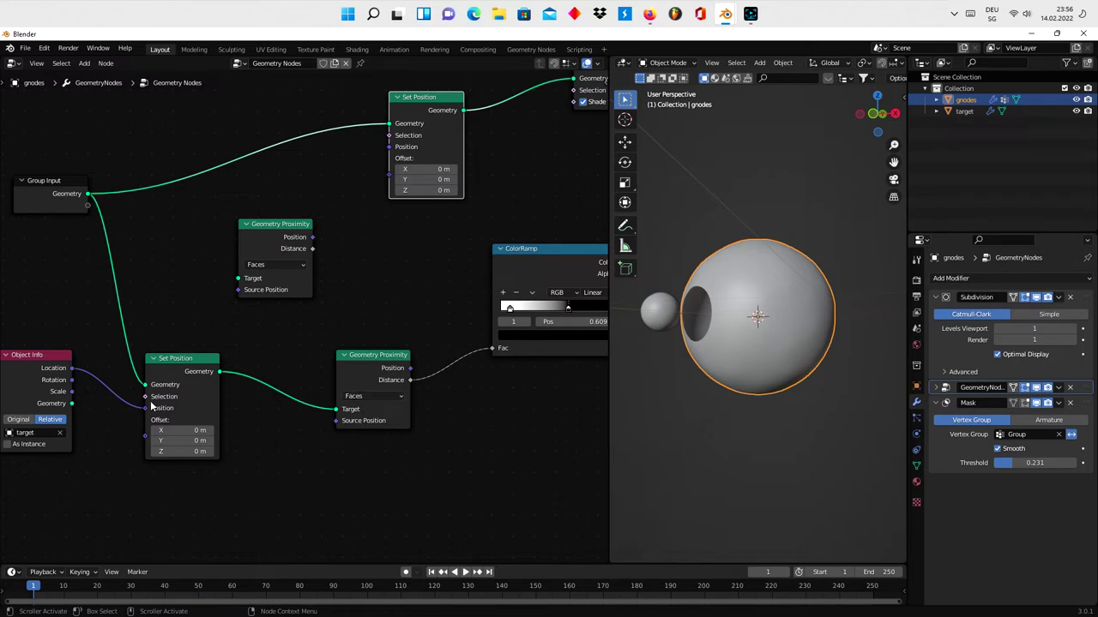
Step: Link Object Info Geometry to the new proximity Target and its Distance to the new Set Position Offset
{"action": "left_click_drag", "start_coordinate": [72, 403], "coordinate": [238, 278]}
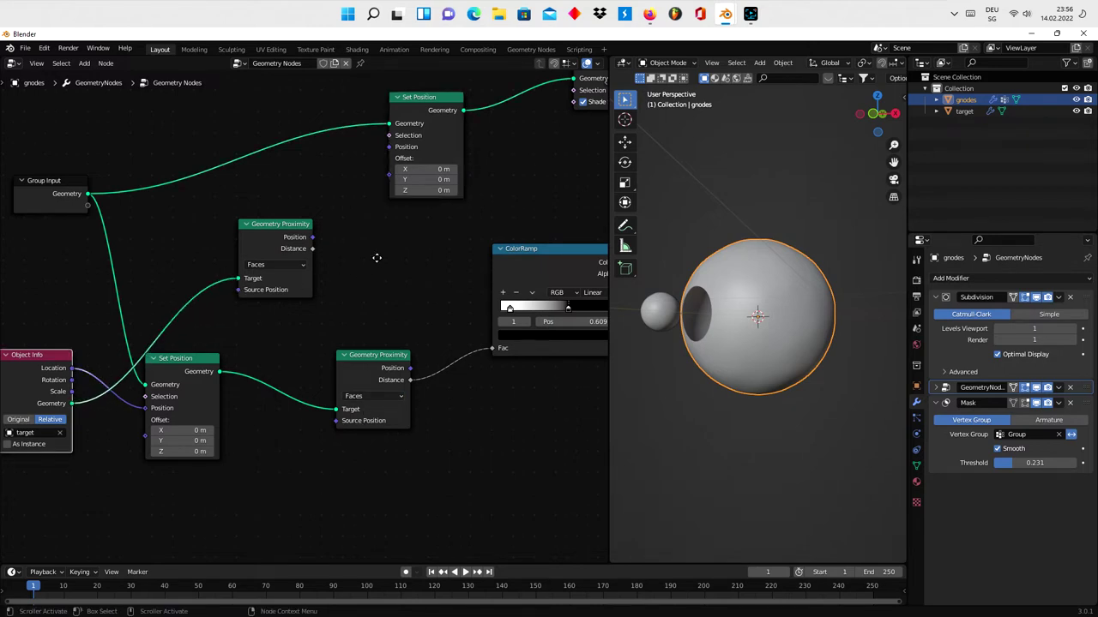
{"action": "middle_click_drag", "start_coordinate": [376, 257], "coordinate": [207, 367]}
{"action": "scroll", "coordinate": [126, 364], "scroll_direction": "up", "scroll_amount": 1}
{"action": "left_click_drag", "start_coordinate": [120, 373], "coordinate": [210, 284]}
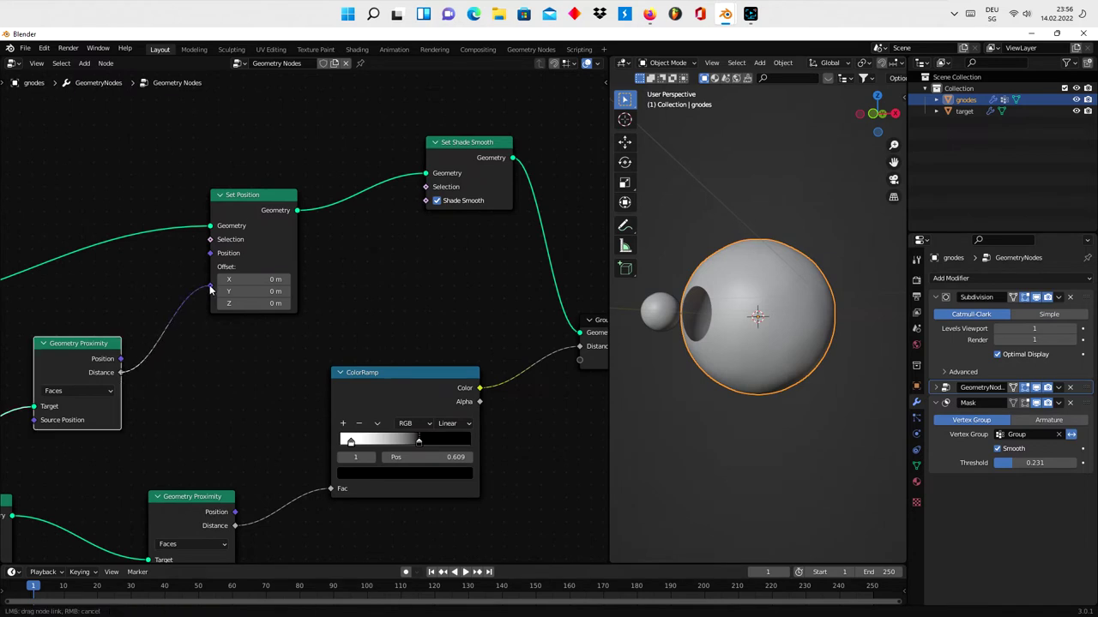
{"action": "middle_click_drag", "start_coordinate": [218, 348], "coordinate": [219, 368]}
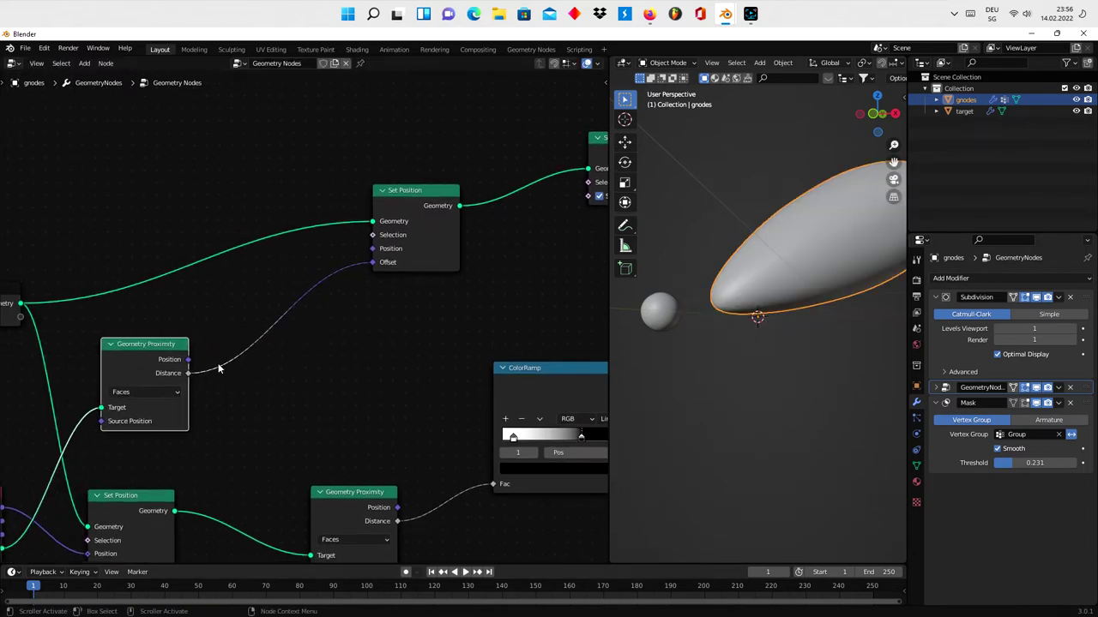
Step: Insert a Vector Math Multiply node that multiplies proximity Position by Distance into the Offset
{"action": "key", "text": "shift+a"}
{"action": "left_click", "coordinate": [325, 362]}
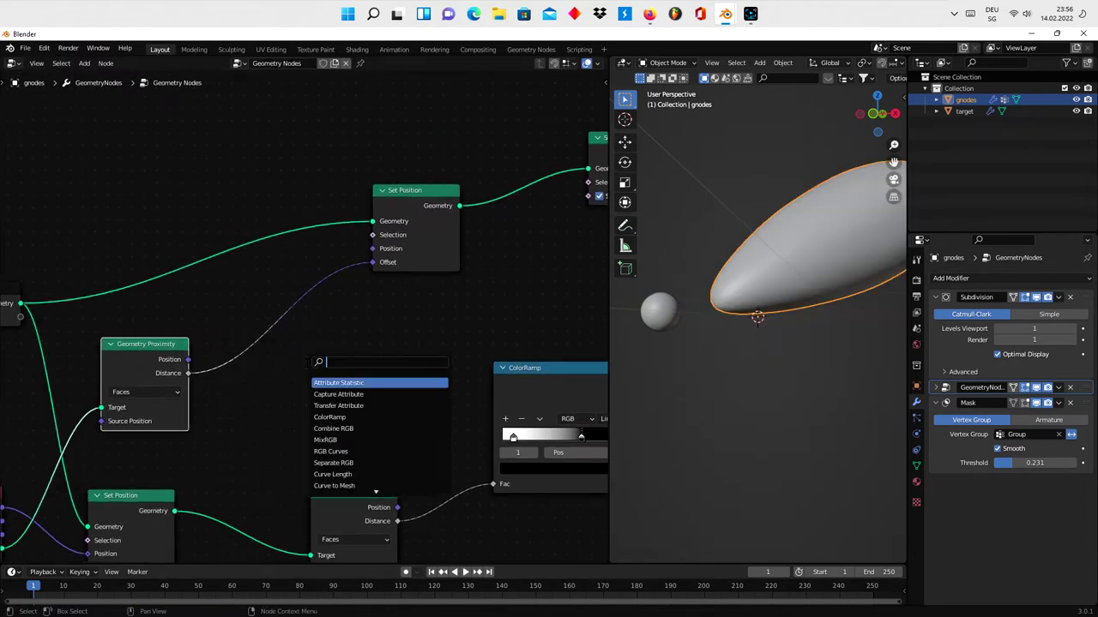
{"action": "type", "text": "vec"}
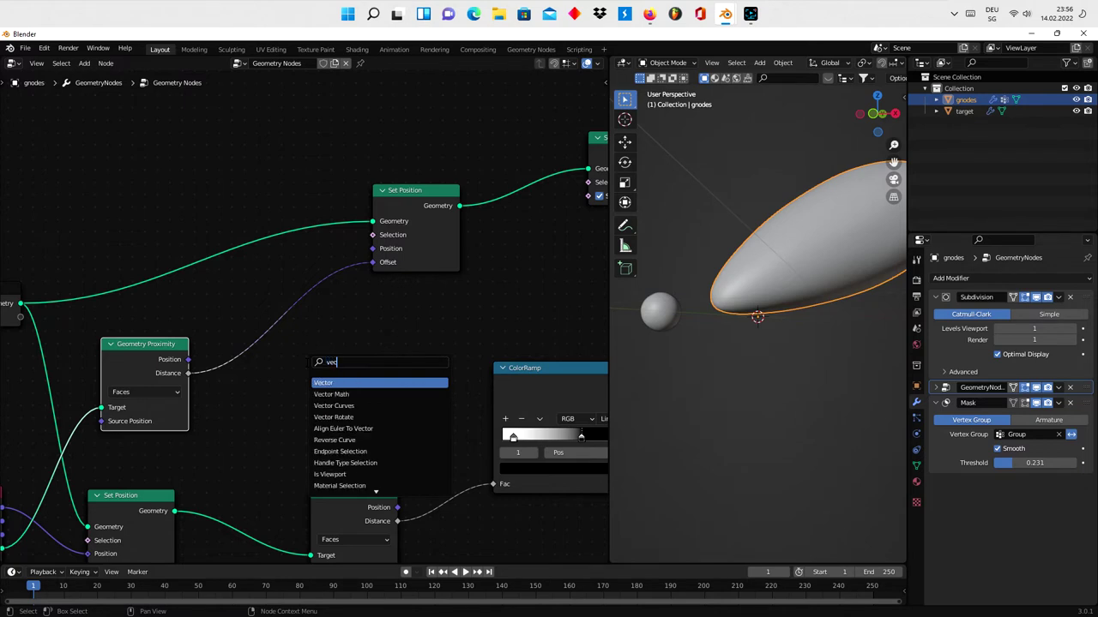
{"action": "left_click", "coordinate": [331, 394]}
{"action": "left_click", "coordinate": [296, 326]}
{"action": "left_click", "coordinate": [299, 332]}
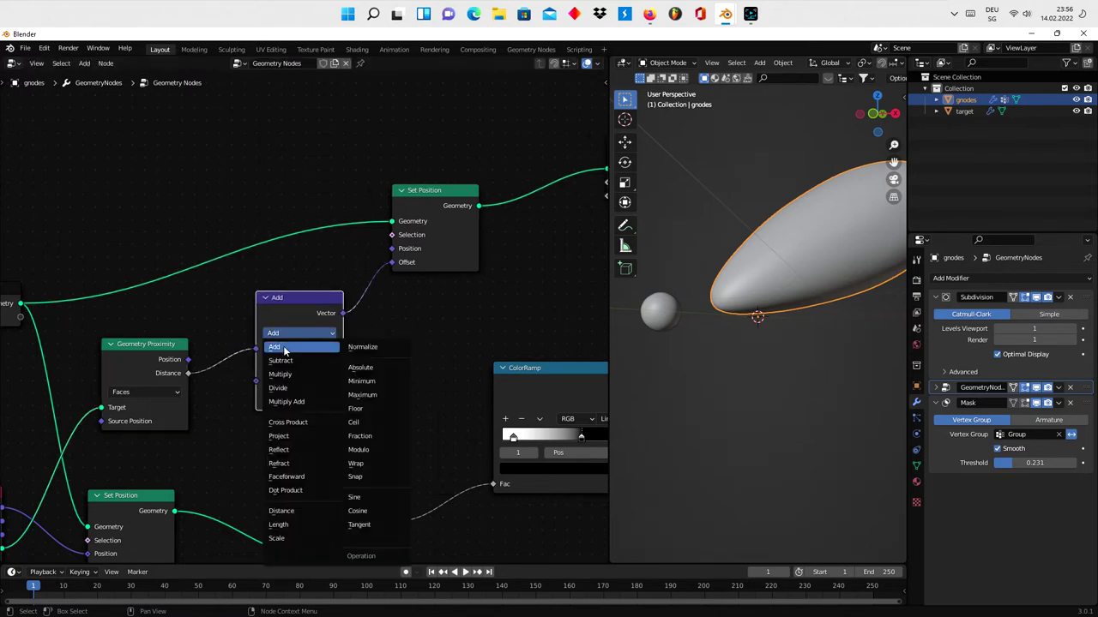
{"action": "left_click", "coordinate": [293, 376]}
{"action": "left_click_drag", "start_coordinate": [255, 350], "coordinate": [256, 403]}
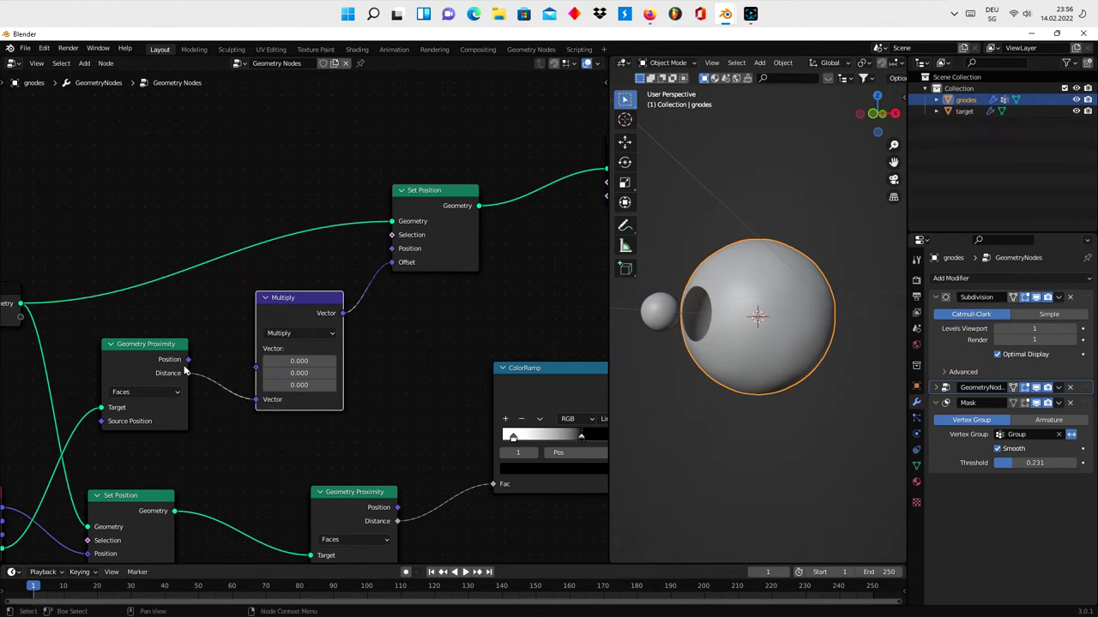
{"action": "left_click_drag", "start_coordinate": [188, 359], "coordinate": [259, 367]}
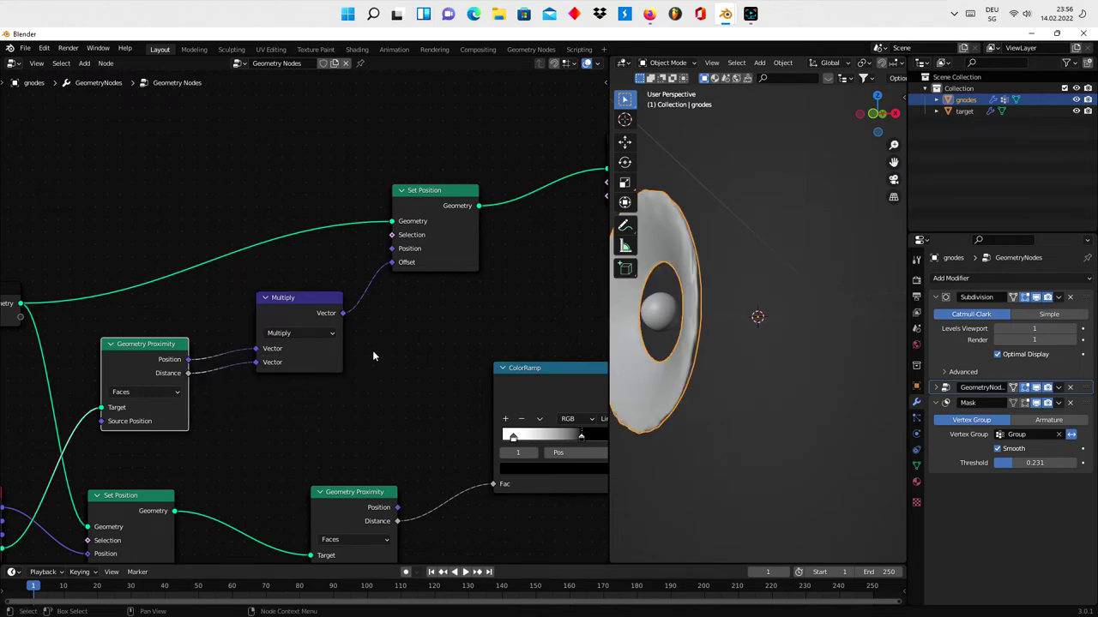
Step: Orbit the ring-shaped mesh and enlarge the node editor area
{"action": "middle_click_drag", "start_coordinate": [686, 343], "coordinate": [646, 343]}
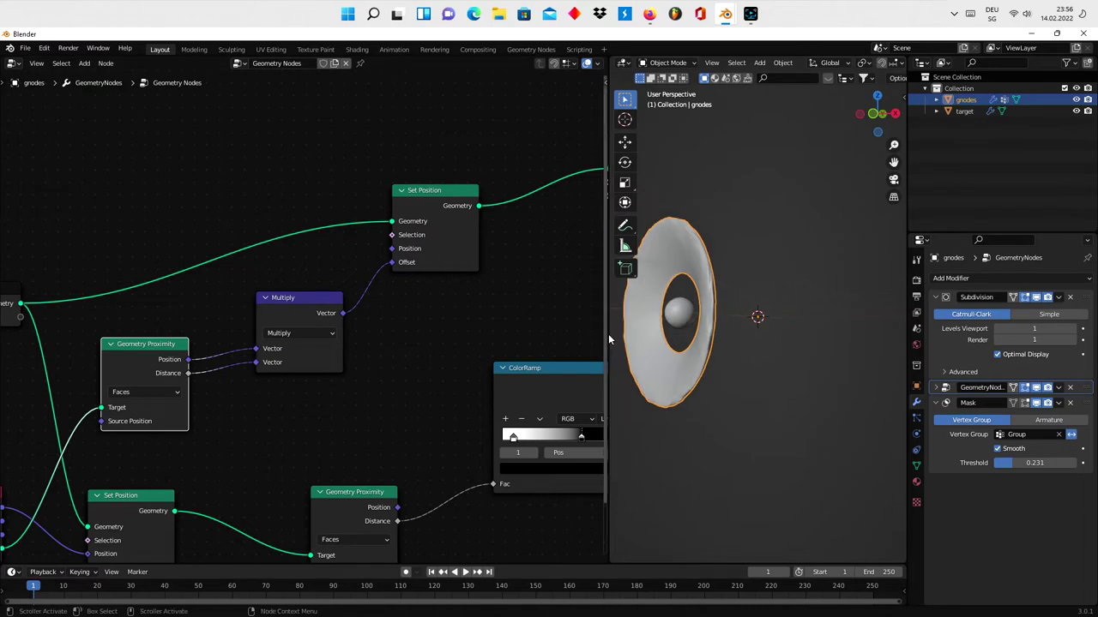
{"action": "left_click_drag", "start_coordinate": [608, 333], "coordinate": [425, 335]}
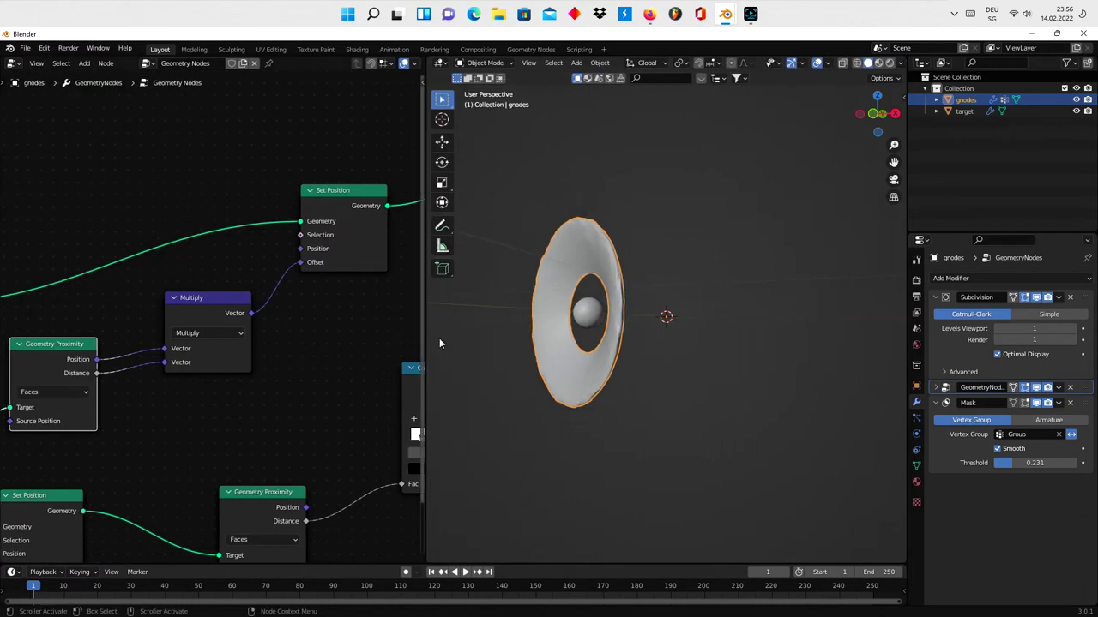
{"action": "mouse_move", "coordinate": [341, 315]}
{"action": "middle_mouse_down"}
{"action": "mouse_move", "coordinate": [334, 286]}
{"action": "mouse_move", "coordinate": [345, 284]}
{"action": "middle_mouse_up"}
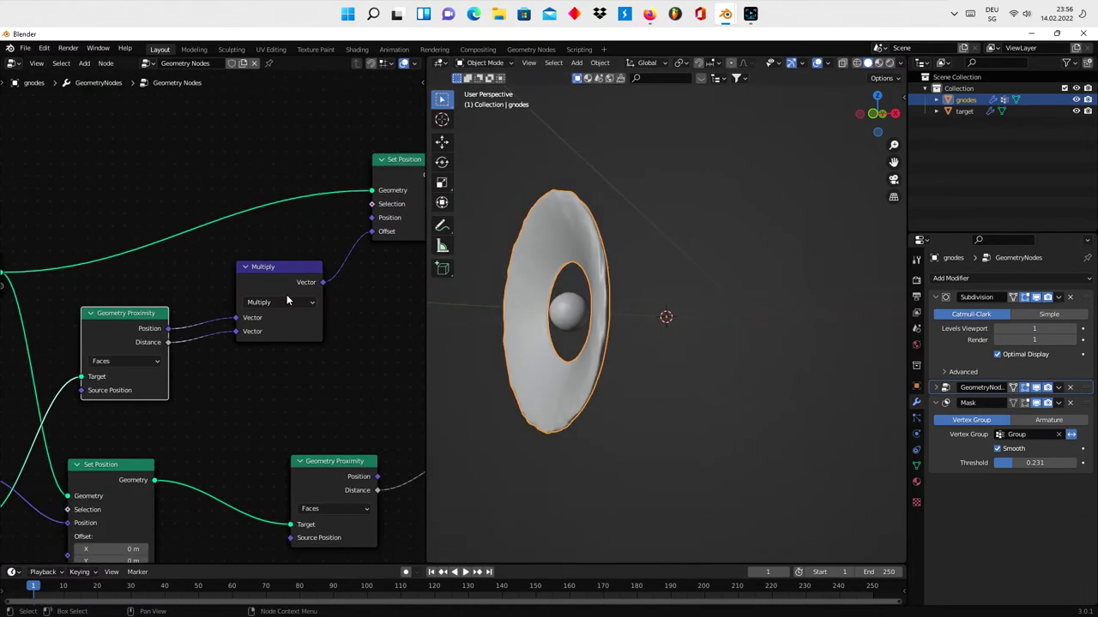
Step: Drop a copy of the Multiply node onto the Set Position offset link and switch it to Scale
{"action": "right_click", "coordinate": [258, 288]}
{"action": "left_click", "coordinate": [258, 285]}
{"action": "left_click", "coordinate": [393, 268]}
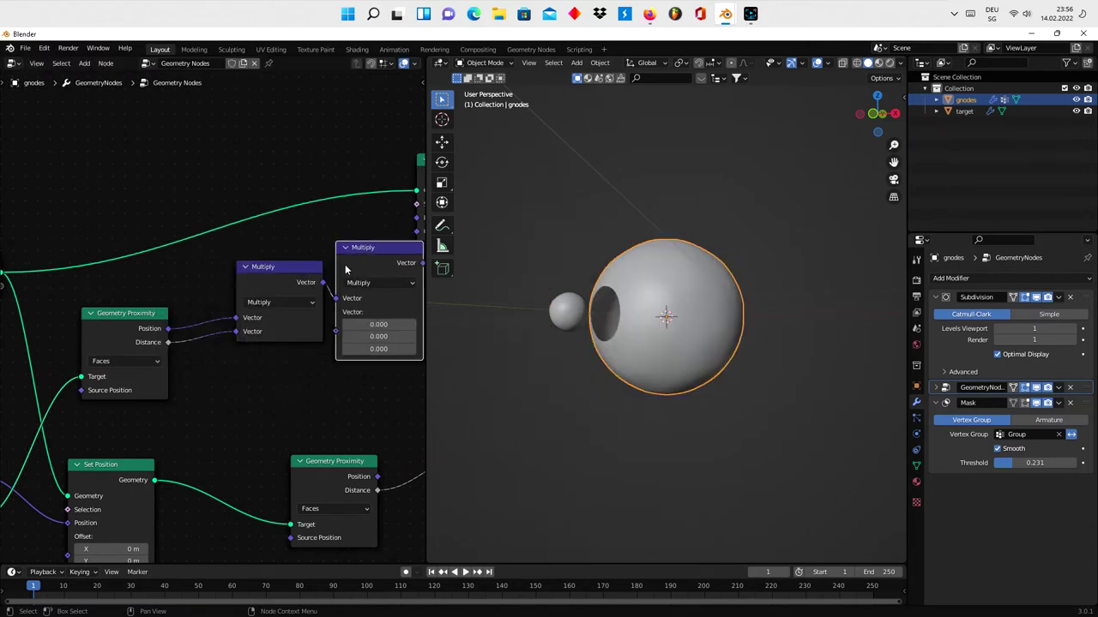
{"action": "middle_click_drag", "start_coordinate": [337, 331], "coordinate": [137, 345]}
{"action": "left_click", "coordinate": [215, 297]}
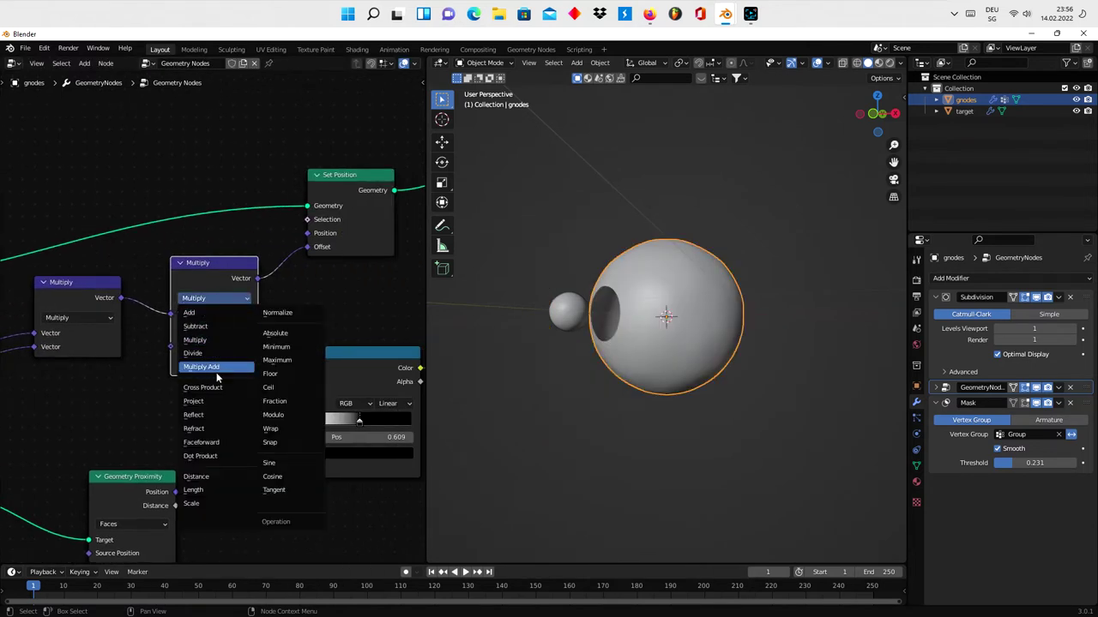
{"action": "left_click", "coordinate": [197, 503]}
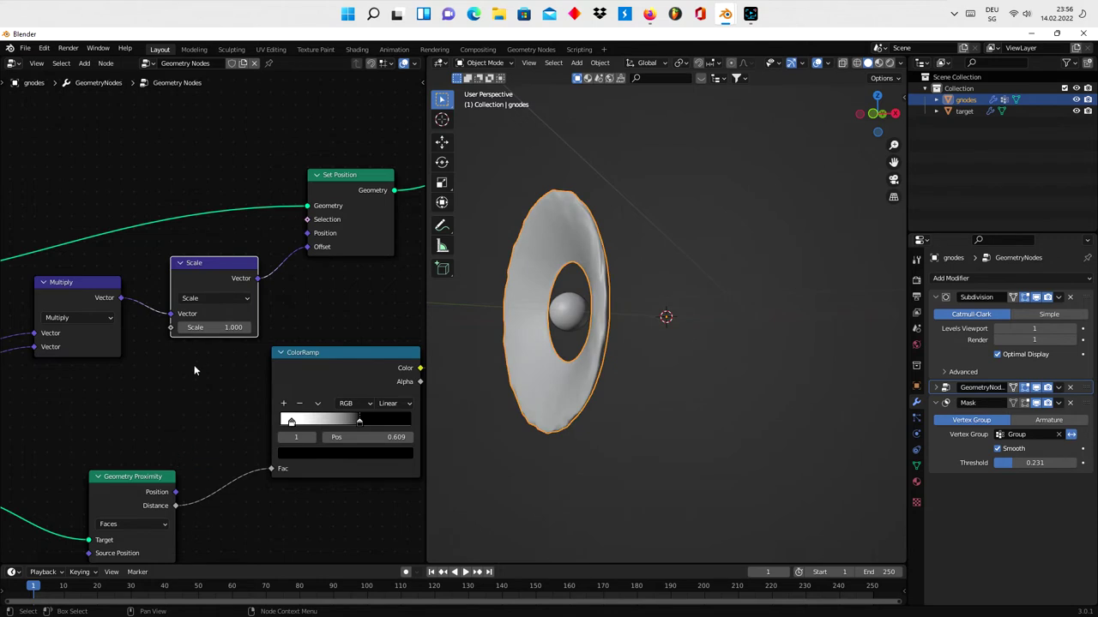
Step: Set the Scale value to 0.400, then lower it to -0.300
{"action": "left_click", "coordinate": [214, 327]}
{"action": "type", "text": "0.4"}
{"action": "key", "text": "Return"}
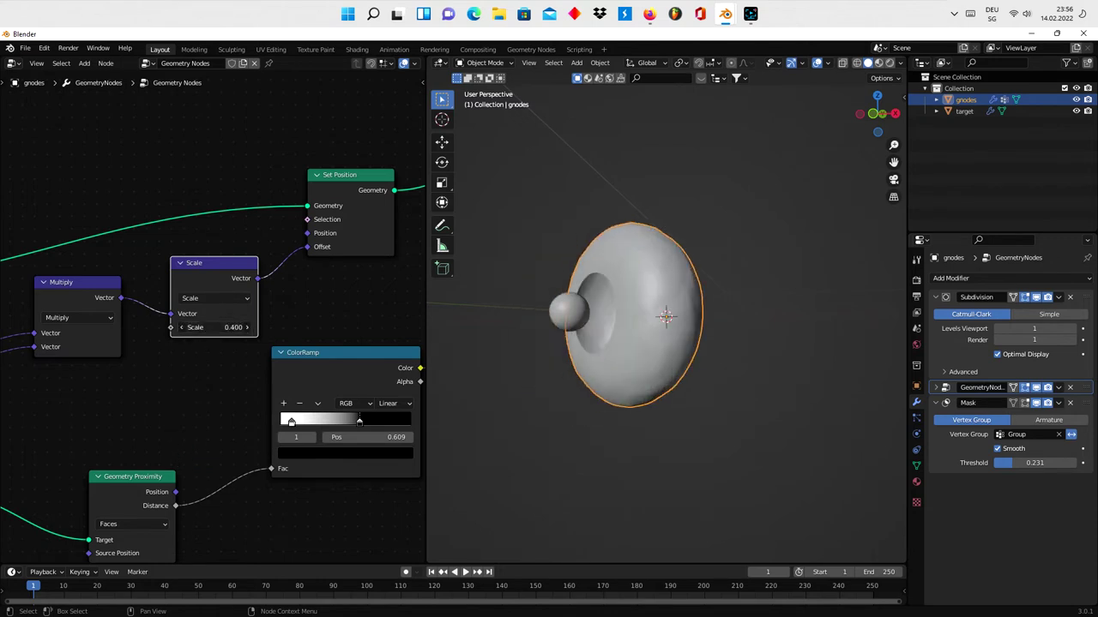
{"action": "left_click_drag", "start_coordinate": [214, 326], "coordinate": [184, 327]}
Step: Bring the Multiply and proximity nodes back into view and start a node search
{"action": "scroll", "coordinate": [192, 376], "scroll_direction": "down", "scroll_amount": 1}
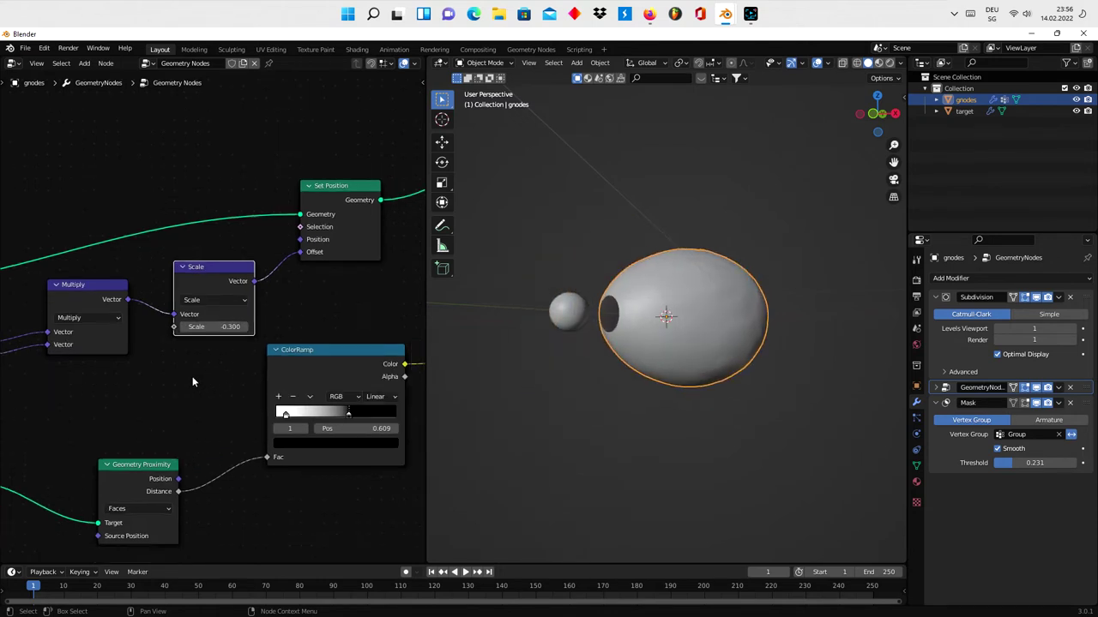
{"action": "middle_click_drag", "start_coordinate": [192, 381], "coordinate": [269, 341]}
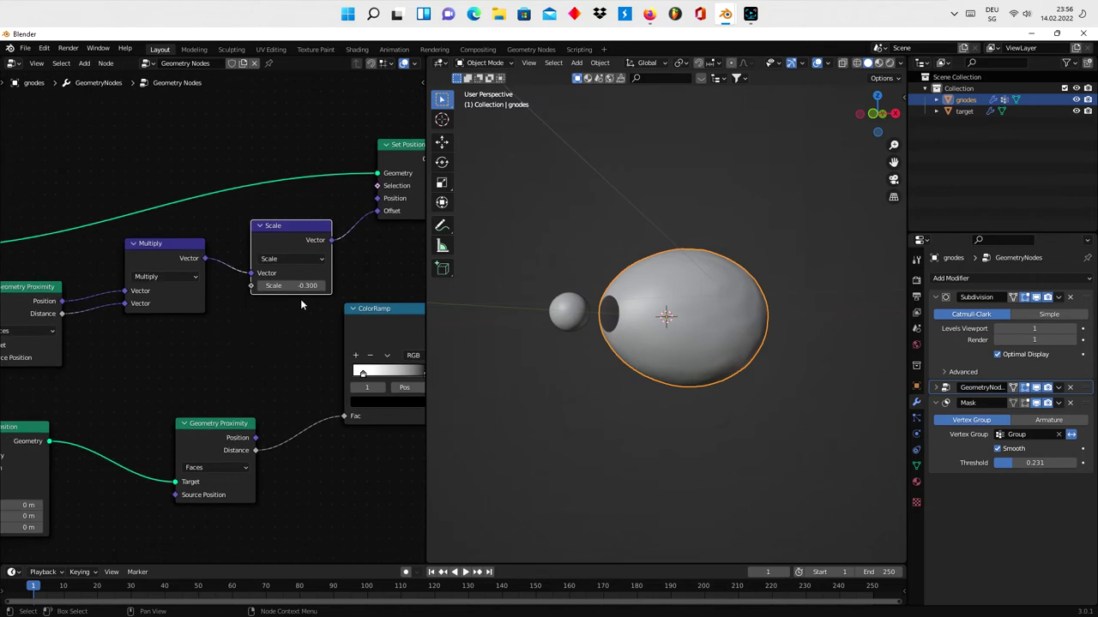
{"action": "middle_click_drag", "start_coordinate": [157, 365], "coordinate": [264, 336]}
{"action": "scroll", "coordinate": [265, 336], "scroll_direction": "up", "scroll_amount": 1}
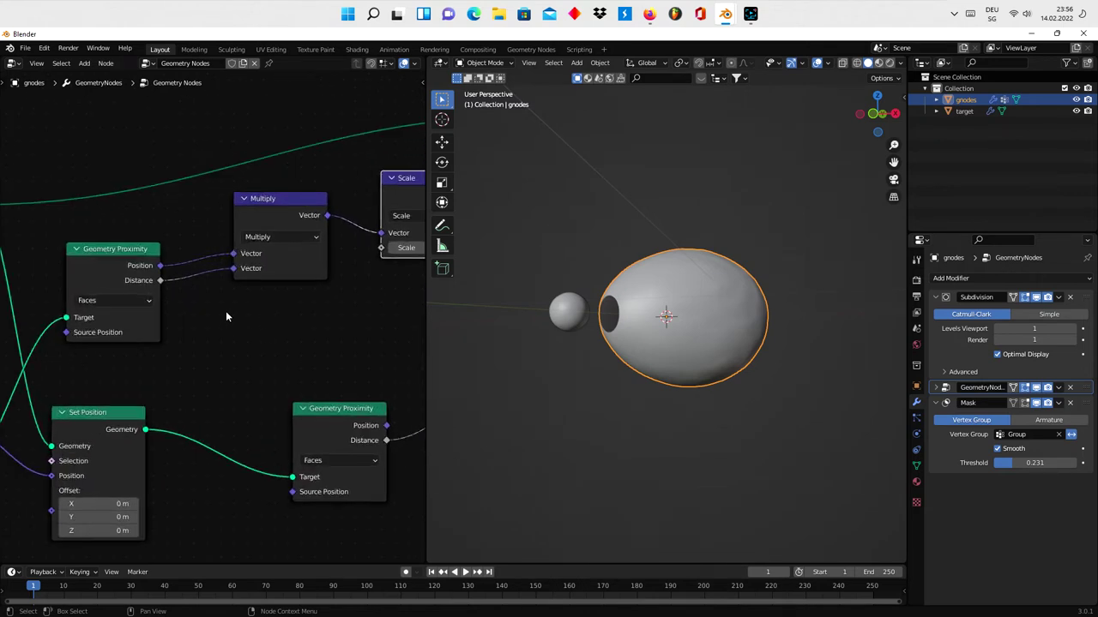
{"action": "key", "text": "shift+a"}
{"action": "left_click", "coordinate": [227, 312]}
Step: Insert a ColorRamp on the Distance link and move its white stop left past the black one
{"action": "type", "text": "c"}
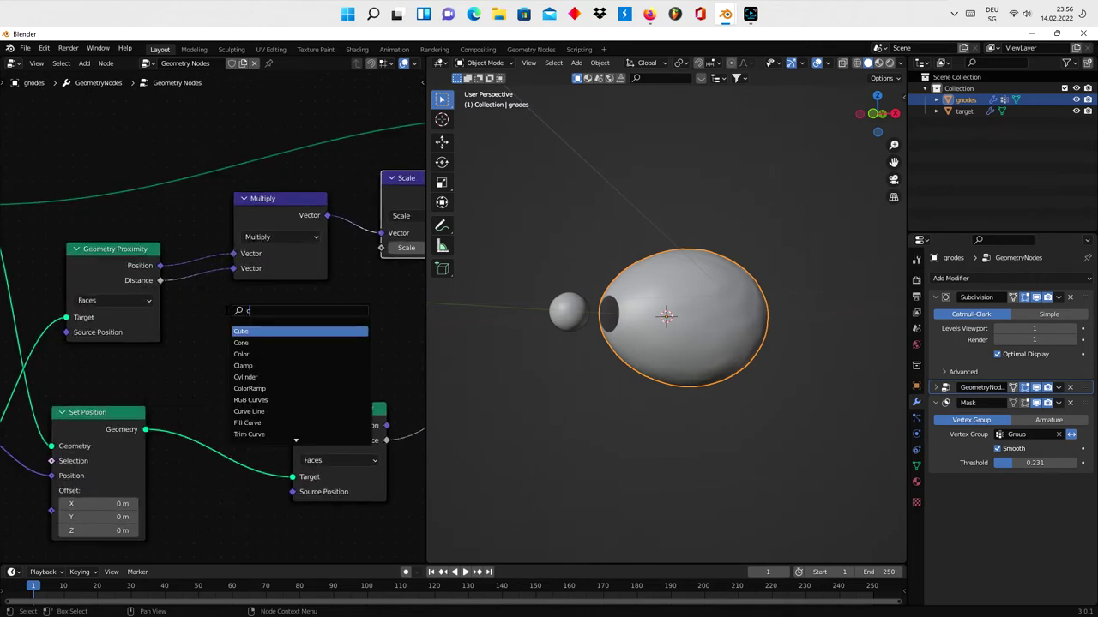
{"action": "type", "text": "olo"}
{"action": "left_click", "coordinate": [256, 342]}
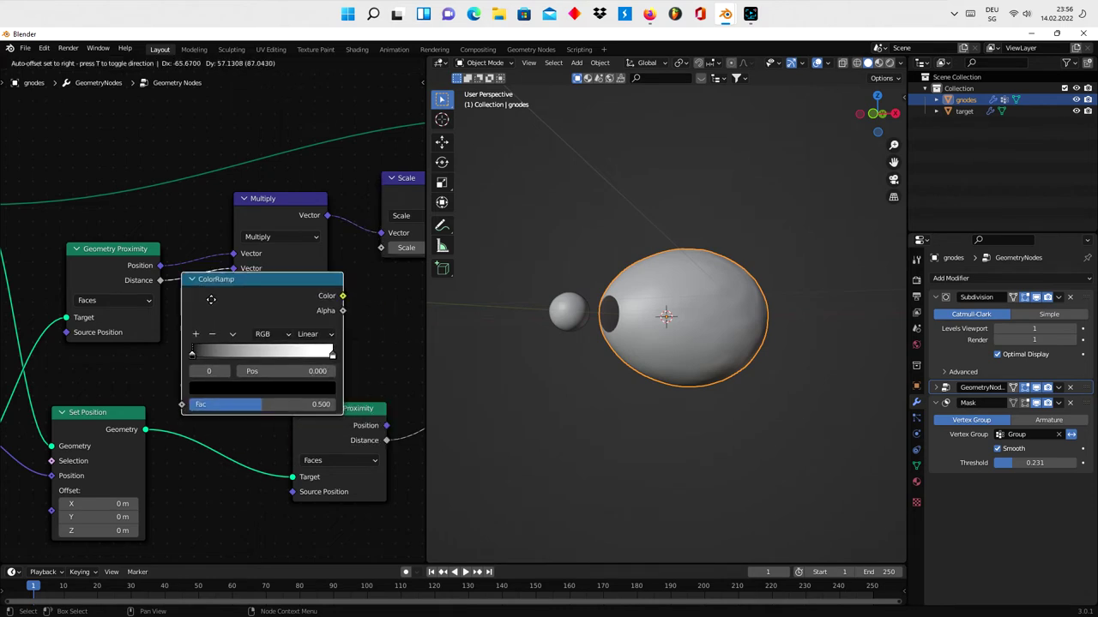
{"action": "left_click", "coordinate": [261, 346]}
{"action": "middle_click_drag", "start_coordinate": [227, 355], "coordinate": [201, 313]}
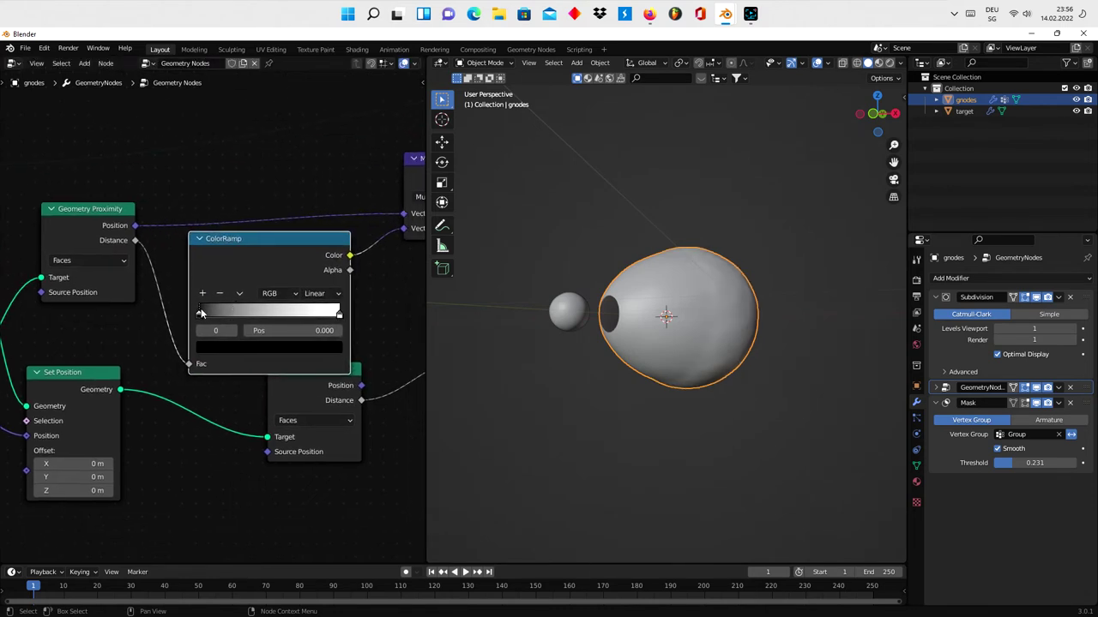
{"action": "left_click_drag", "start_coordinate": [203, 316], "coordinate": [276, 326]}
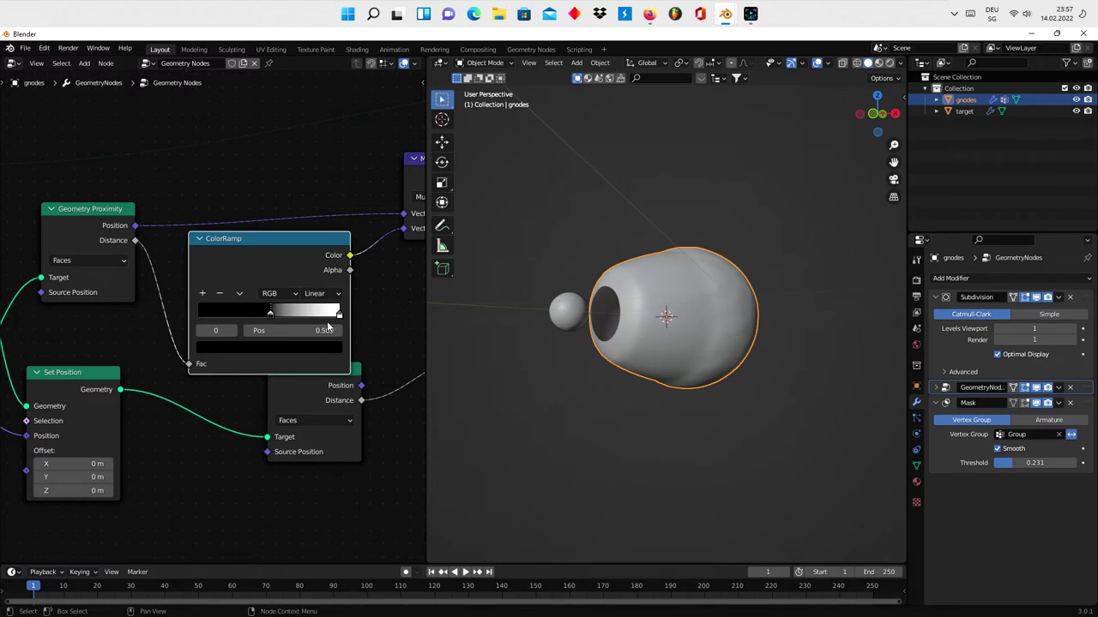
{"action": "mouse_move", "coordinate": [339, 314]}
{"action": "left_mouse_down"}
{"action": "mouse_move", "coordinate": [229, 314]}
{"action": "mouse_move", "coordinate": [249, 314]}
{"action": "left_mouse_up"}
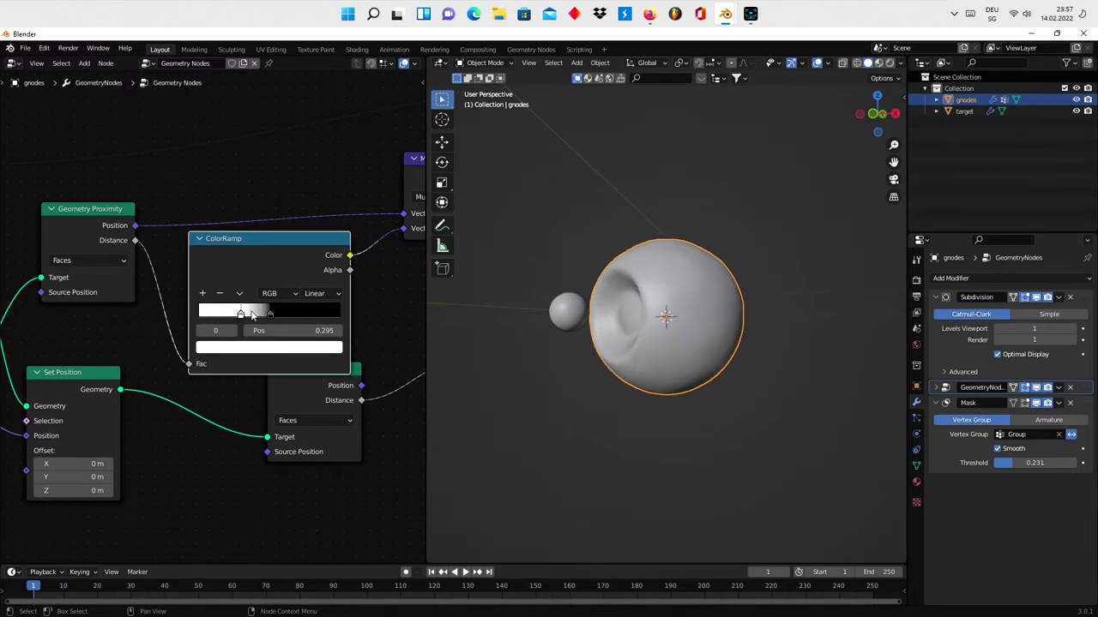
Step: Raise the Scale node value from -0.300 to 0.400 and check the crater from above
{"action": "middle_click_drag", "start_coordinate": [391, 282], "coordinate": [163, 336]}
{"action": "mouse_move", "coordinate": [347, 262]}
{"action": "left_mouse_down"}
{"action": "mouse_move", "coordinate": [407, 261]}
{"action": "mouse_move", "coordinate": [369, 261]}
{"action": "left_mouse_up"}
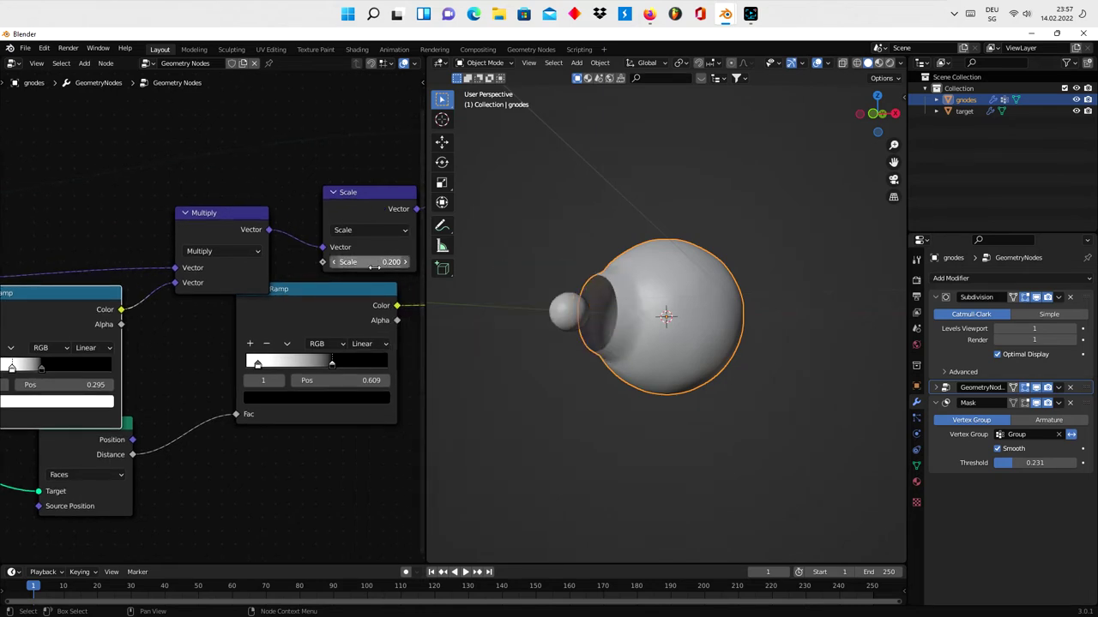
{"action": "middle_click_drag", "start_coordinate": [583, 328], "coordinate": [642, 257]}
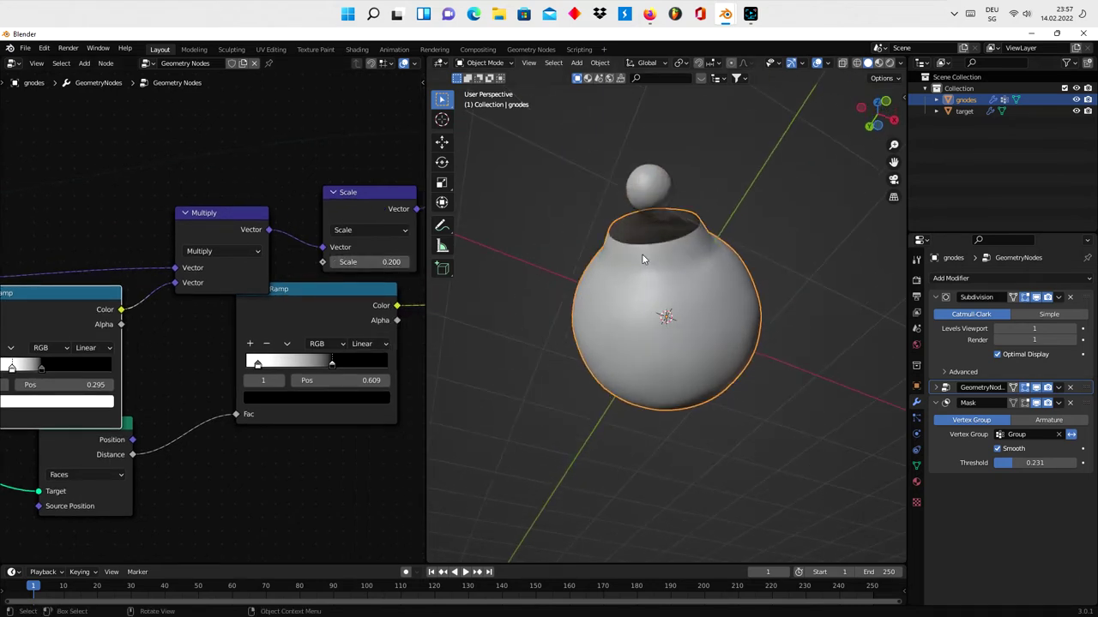
{"action": "left_click_drag", "start_coordinate": [369, 261], "coordinate": [403, 261]}
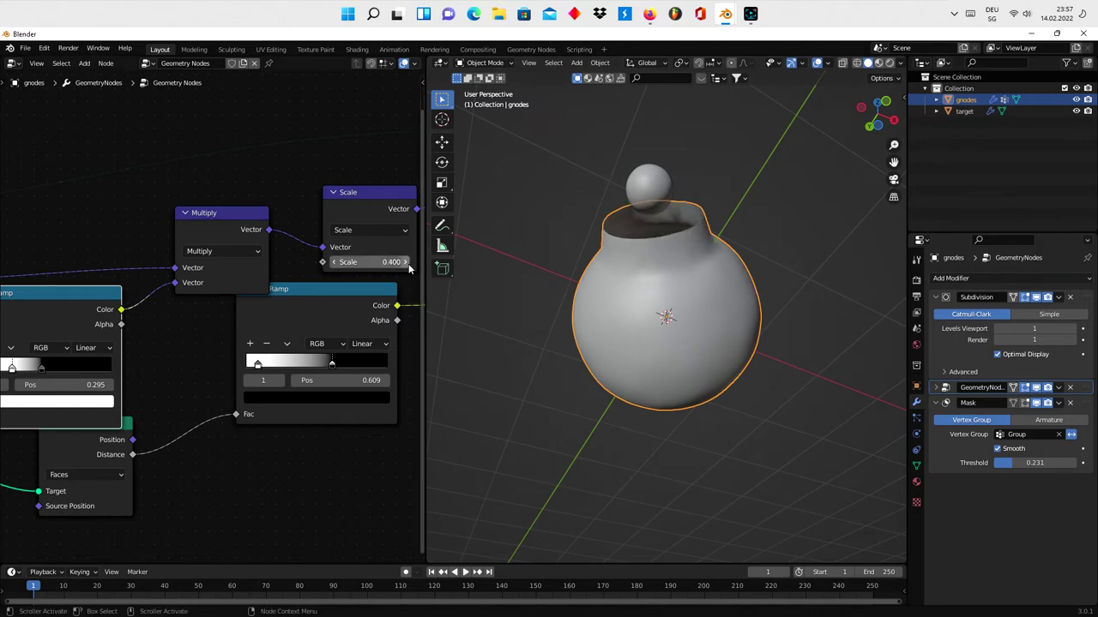
{"action": "mouse_move", "coordinate": [549, 266]}
{"action": "middle_mouse_down", "text": "alt"}
{"action": "mouse_move", "coordinate": [586, 263]}
{"action": "mouse_move", "coordinate": [521, 342]}
{"action": "mouse_move", "coordinate": [627, 310]}
{"action": "middle_mouse_up", "text": "alt"}
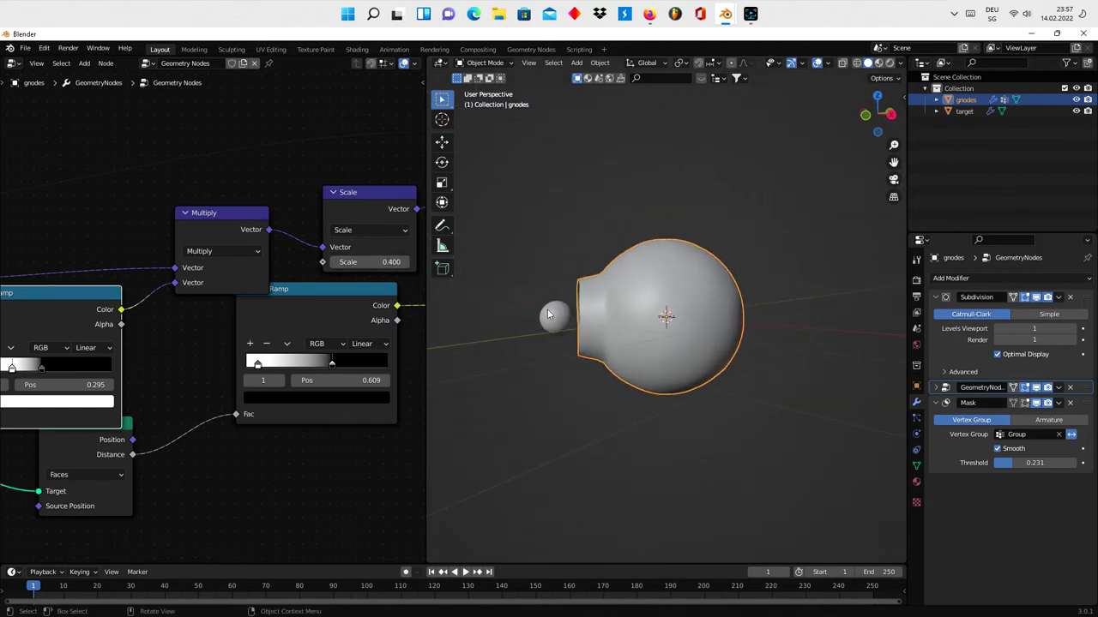
{"action": "scroll", "coordinate": [696, 290], "scroll_direction": "up", "scroll_amount": 3}
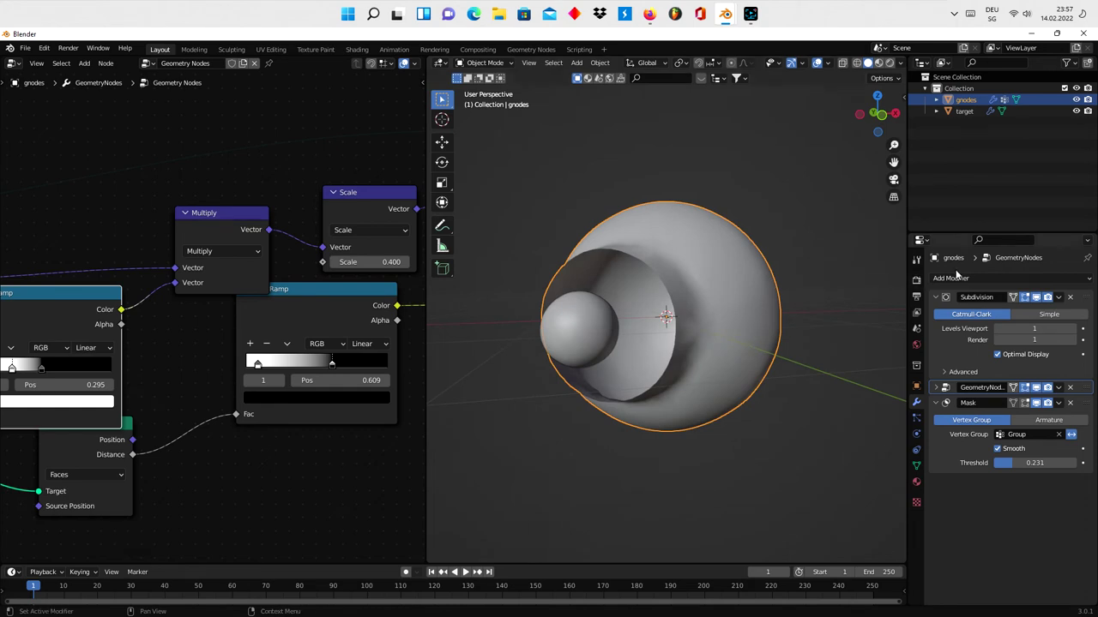
Step: Collapse the Subdivision and Mask panels and add a Solidify modifier with 0.11 m thickness
{"action": "left_click", "coordinate": [937, 298]}
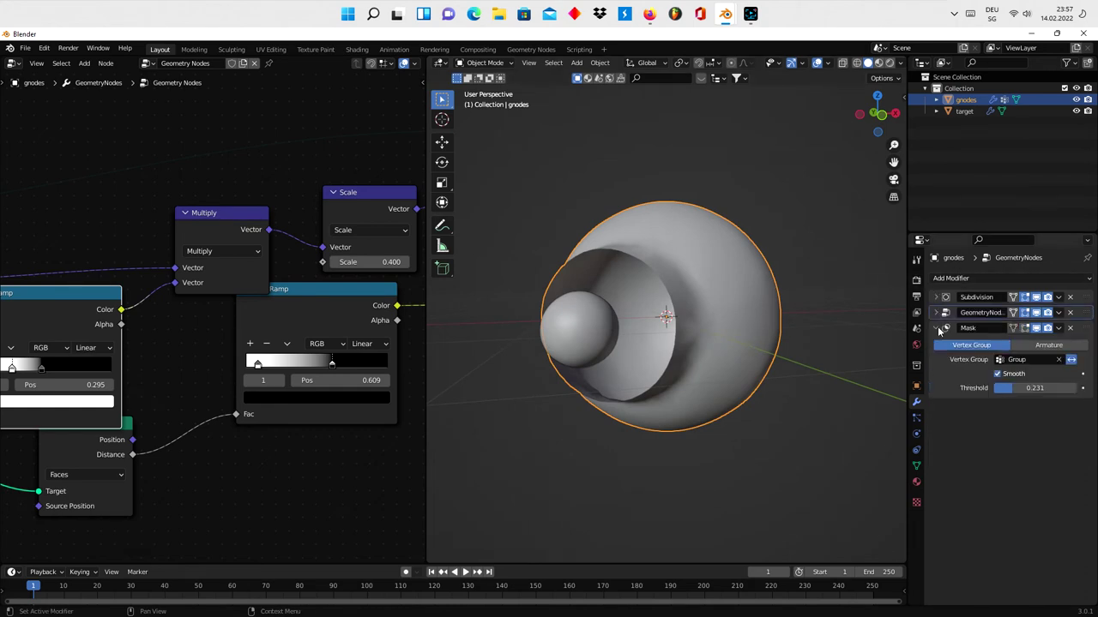
{"action": "left_click", "coordinate": [938, 328]}
{"action": "left_click", "coordinate": [963, 278]}
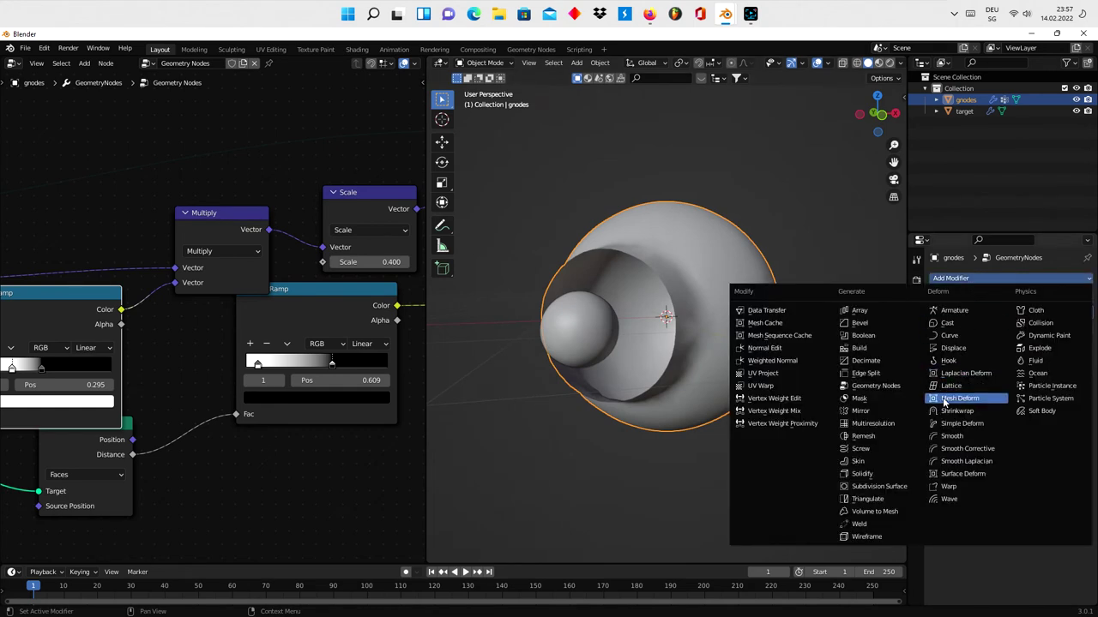
{"action": "left_click", "coordinate": [897, 473]}
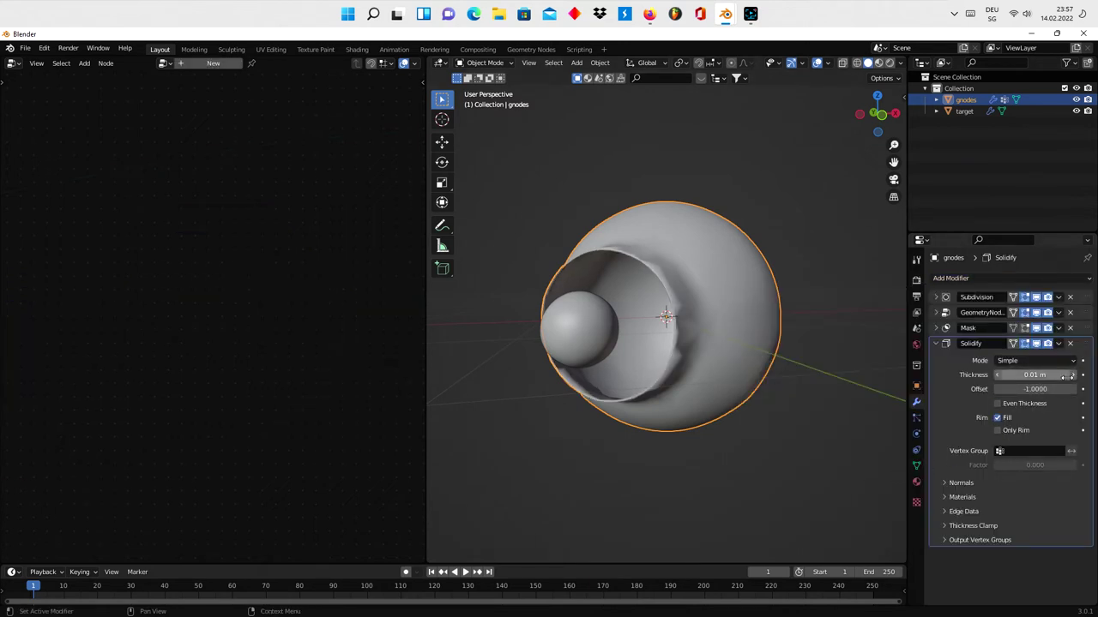
{"action": "left_click_drag", "start_coordinate": [1074, 377], "coordinate": [1072, 380]}
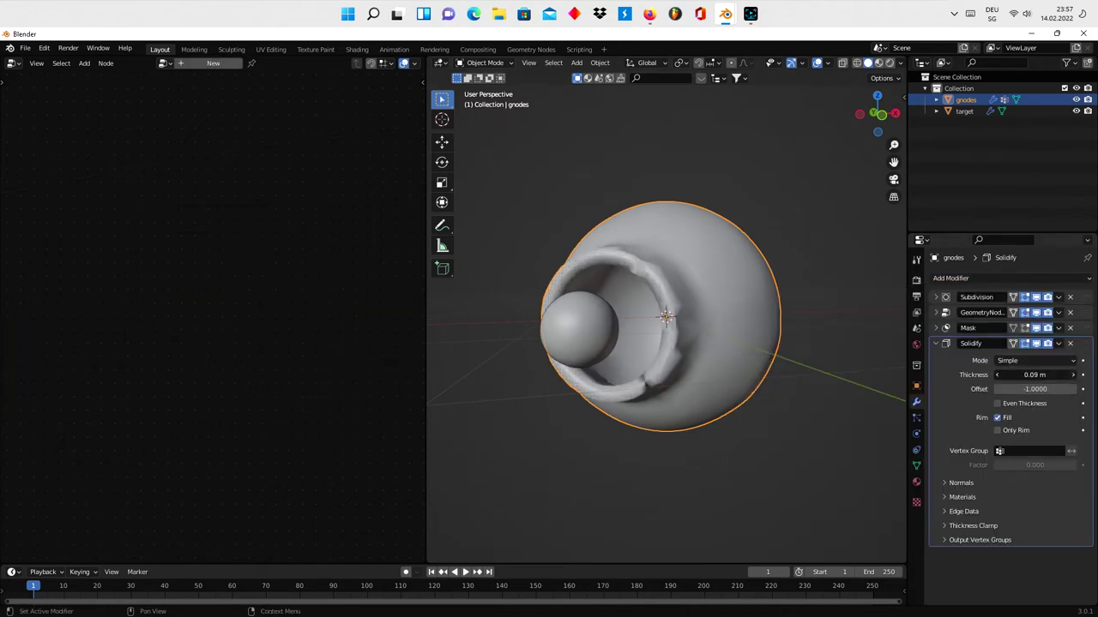
{"action": "left_click", "coordinate": [1075, 377]}
Step: Inspect the thickened rim and collapse the Solidify panel
{"action": "middle_click_drag", "start_coordinate": [823, 378], "coordinate": [763, 376]}
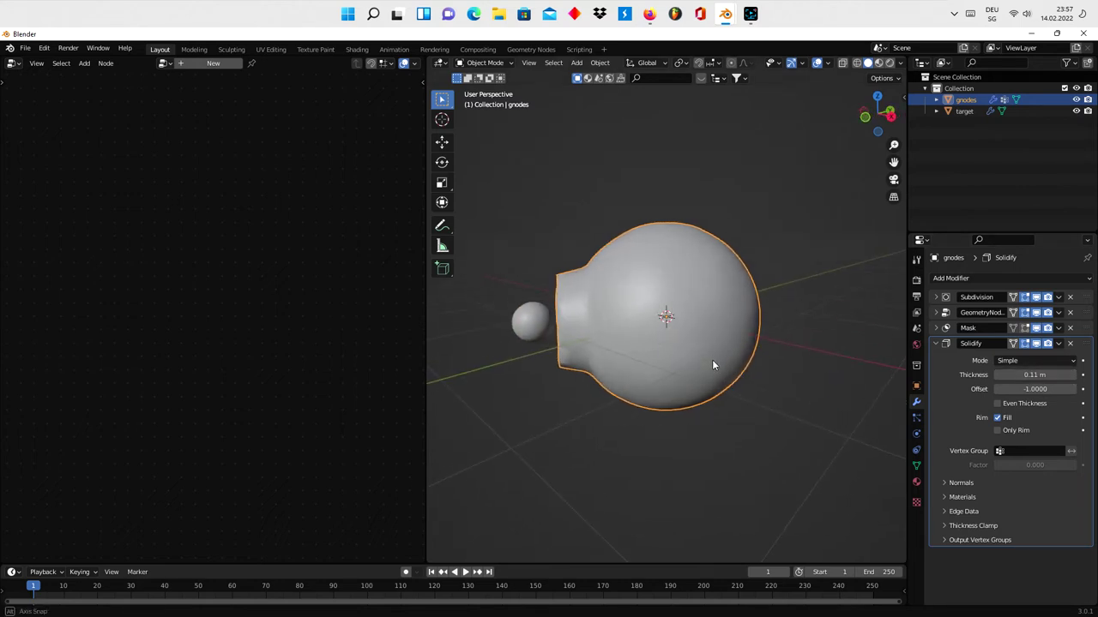
{"action": "scroll", "coordinate": [746, 365], "scroll_direction": "up", "scroll_amount": 2}
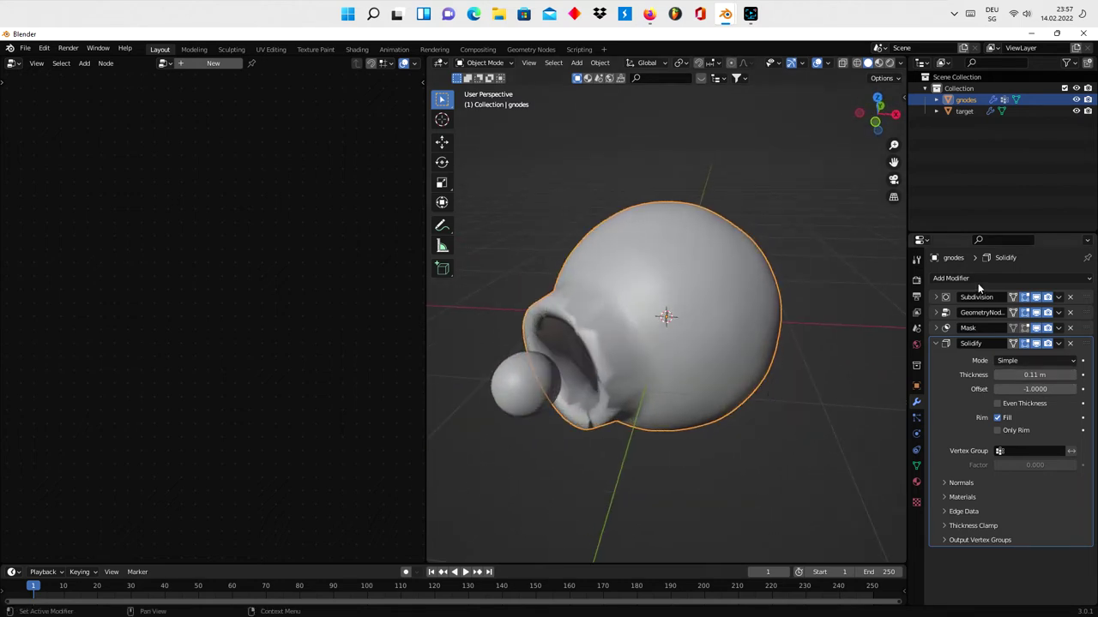
{"action": "left_click", "coordinate": [935, 343]}
{"action": "left_click", "coordinate": [946, 286]}
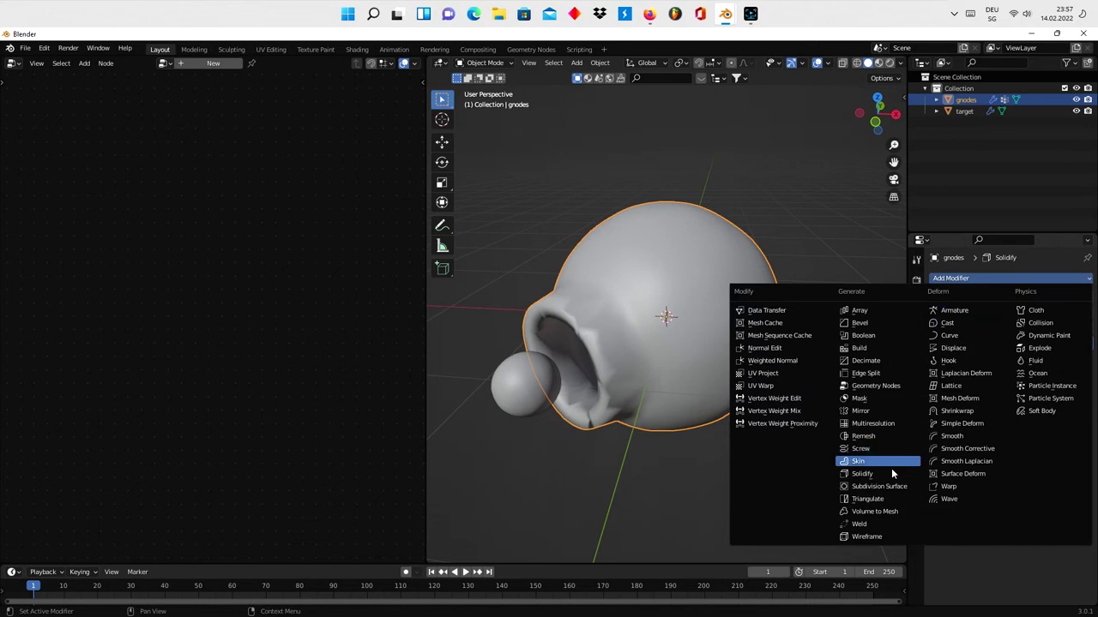
Step: Add a Smooth modifier below Solidify and raise its repeat count
{"action": "left_click", "coordinate": [956, 437]}
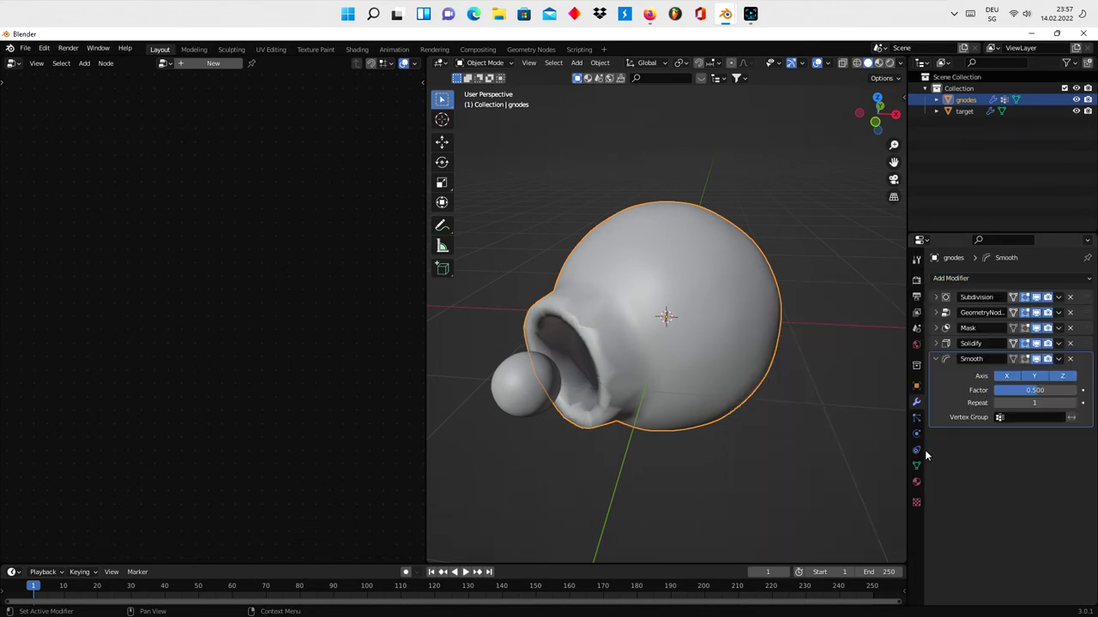
{"action": "mouse_move", "coordinate": [1034, 403]}
{"action": "left_mouse_down"}
{"action": "mouse_move", "coordinate": [1072, 403]}
{"action": "mouse_move", "coordinate": [1030, 390]}
{"action": "left_mouse_up"}
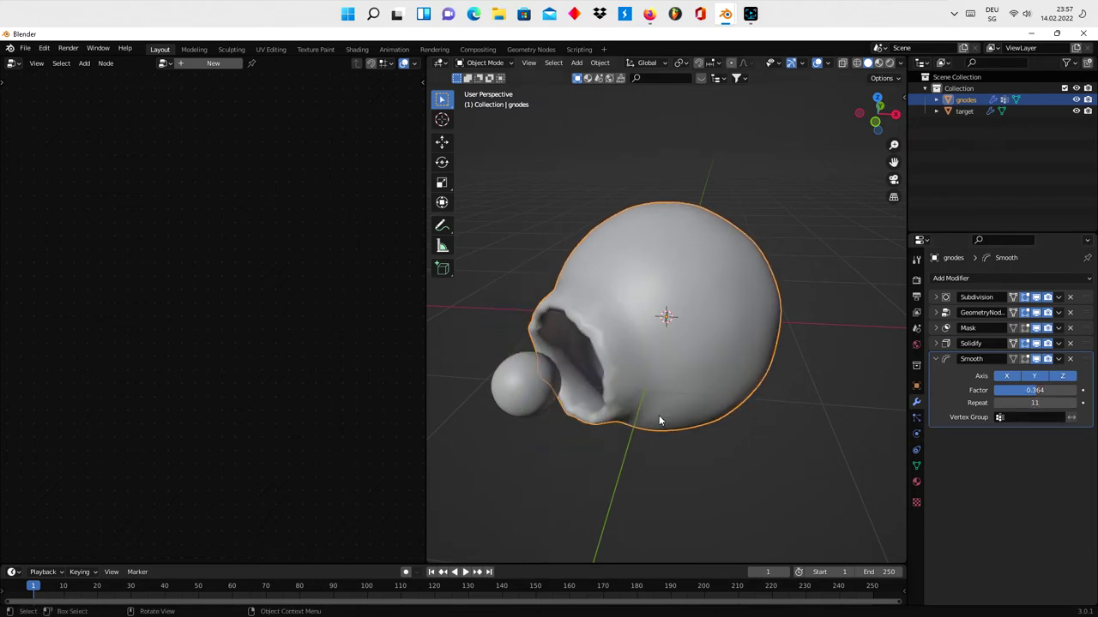
{"action": "mouse_move", "coordinate": [658, 415]}
{"action": "middle_mouse_down"}
{"action": "mouse_move", "coordinate": [746, 355]}
{"action": "mouse_move", "coordinate": [749, 300]}
{"action": "mouse_move", "coordinate": [696, 299]}
{"action": "mouse_move", "coordinate": [703, 289]}
{"action": "middle_mouse_up"}
{"action": "left_click", "coordinate": [936, 358]}
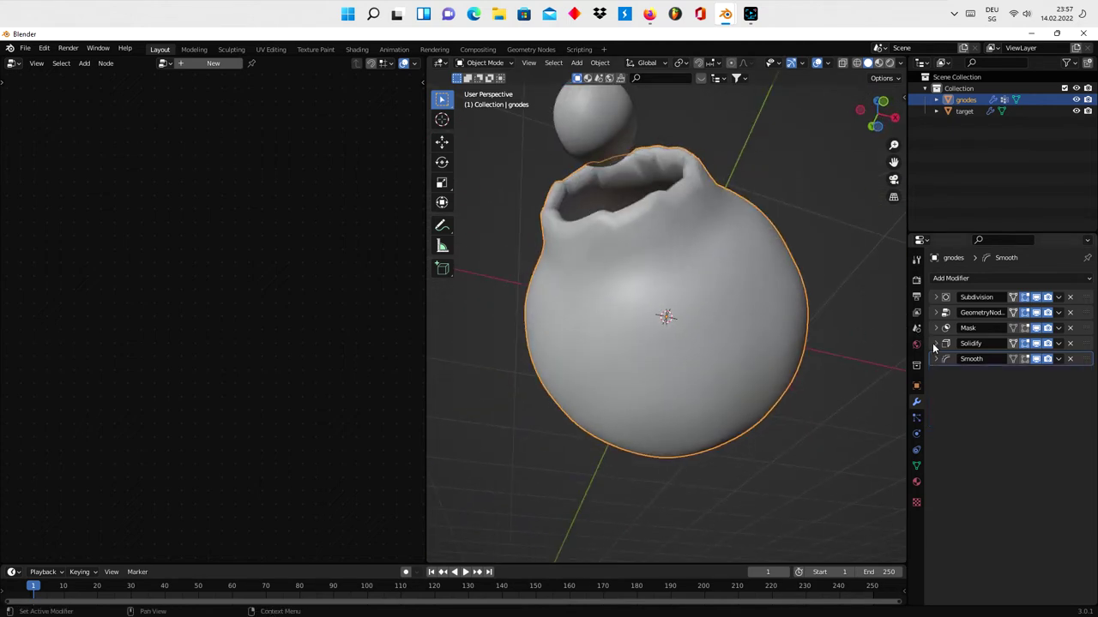
Step: Thin the Solidify thickness back to 0.01 m
{"action": "left_click", "coordinate": [935, 343]}
{"action": "left_click_drag", "start_coordinate": [1034, 375], "coordinate": [1007, 375]}
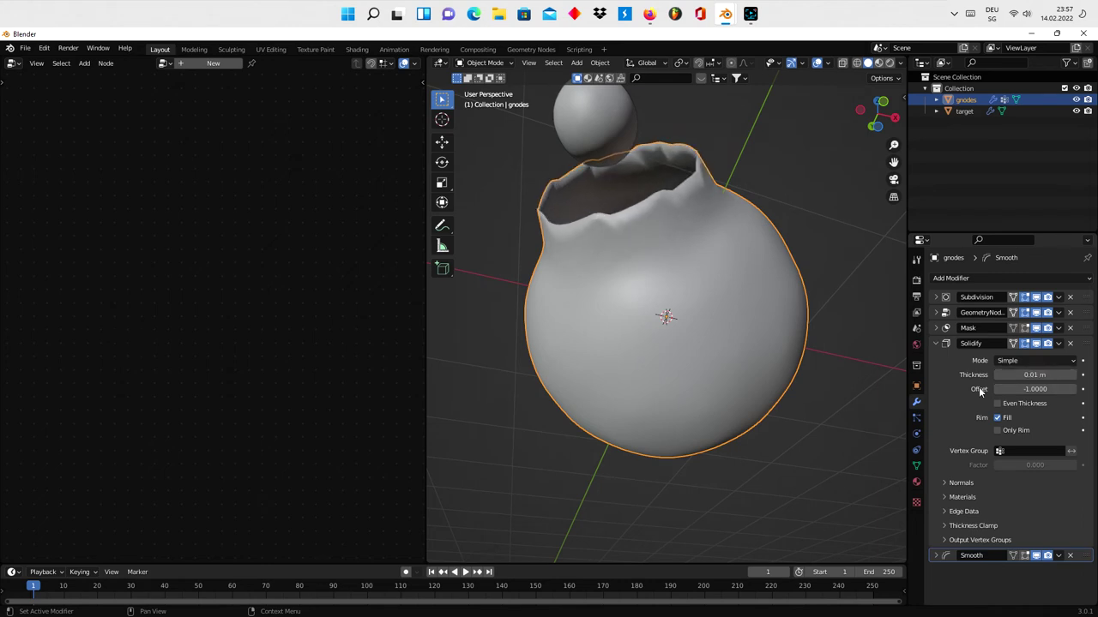
{"action": "left_click", "coordinate": [936, 343]}
Step: Set the Mask threshold to 0.027 and view the widened opening
{"action": "left_click", "coordinate": [936, 328]}
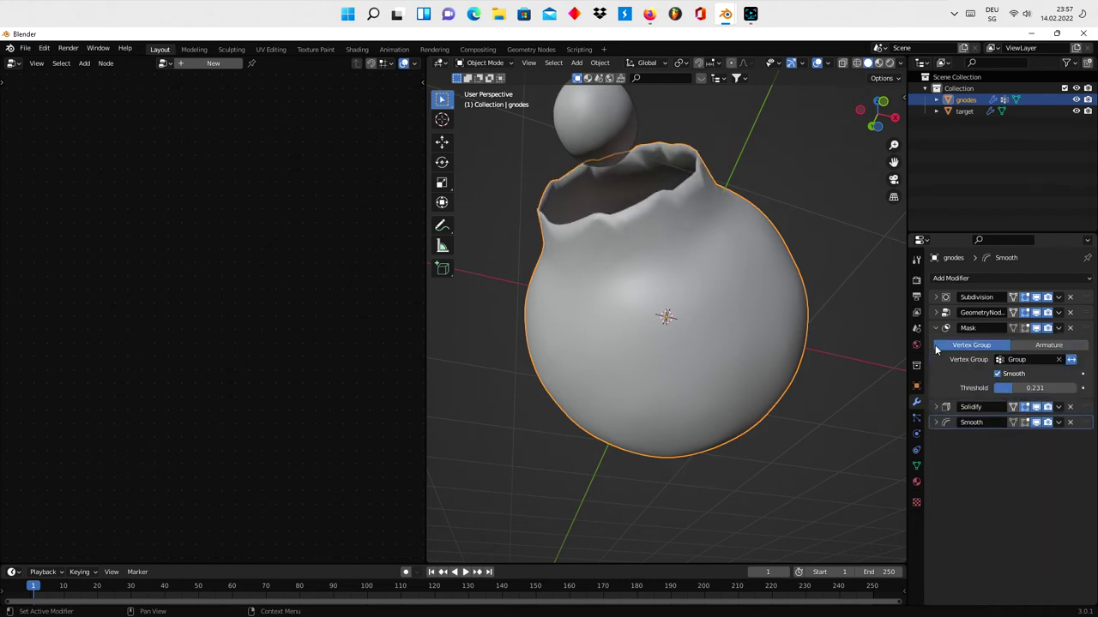
{"action": "mouse_move", "coordinate": [1013, 388]}
{"action": "left_mouse_down"}
{"action": "mouse_move", "coordinate": [1034, 388]}
{"action": "mouse_move", "coordinate": [996, 387]}
{"action": "left_mouse_up"}
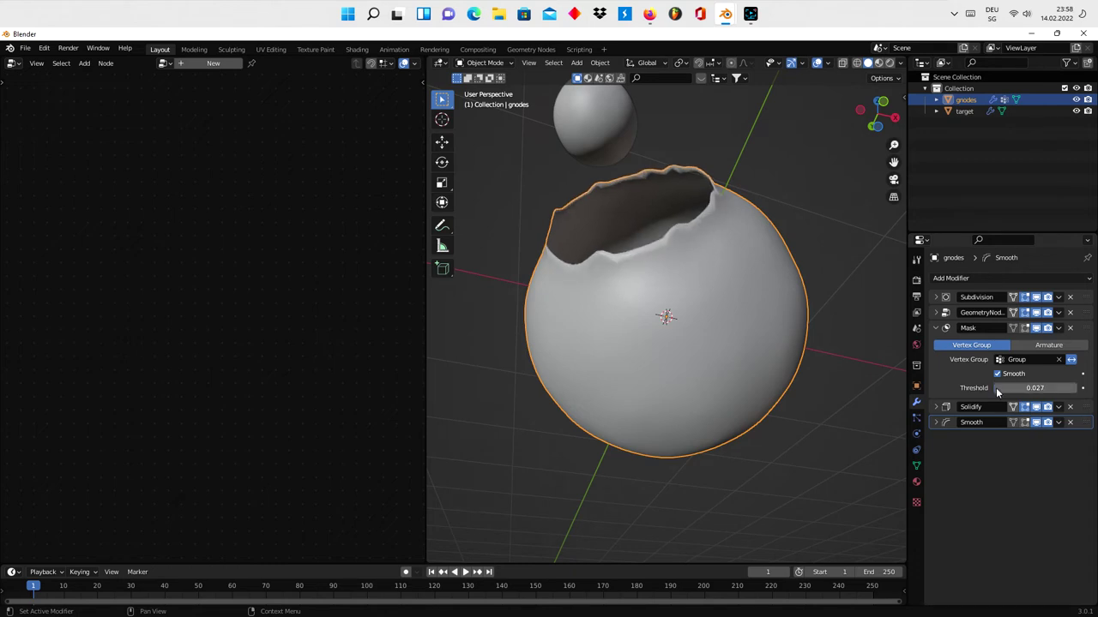
{"action": "mouse_move", "coordinate": [693, 375]}
{"action": "middle_mouse_down"}
{"action": "mouse_move", "coordinate": [608, 333]}
{"action": "mouse_move", "coordinate": [579, 380]}
{"action": "mouse_move", "coordinate": [667, 395]}
{"action": "middle_mouse_up"}
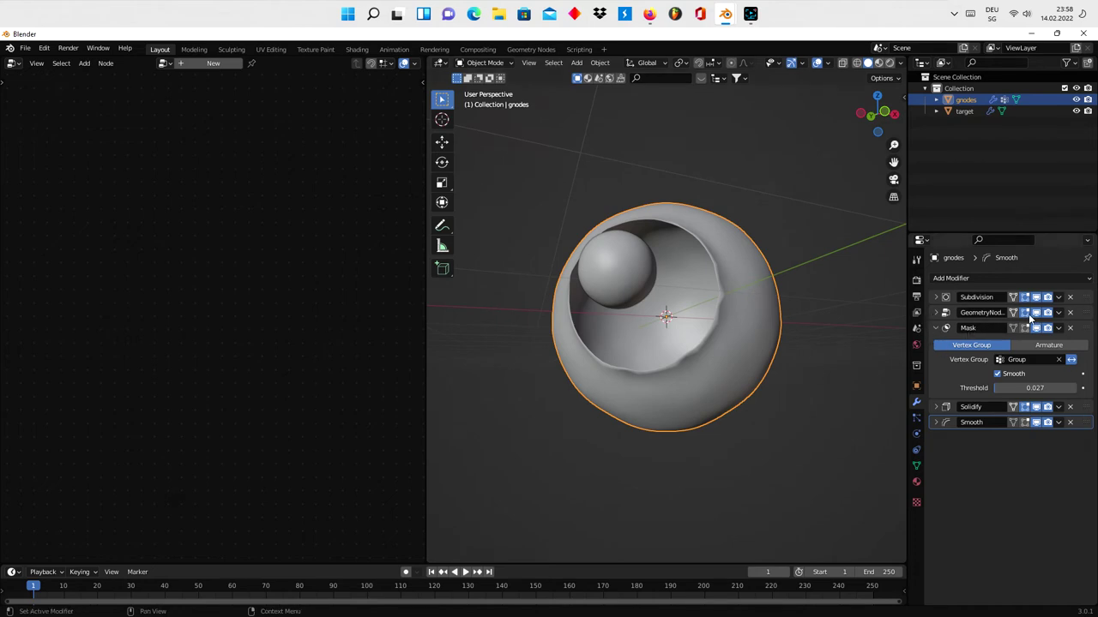
{"action": "left_click", "coordinate": [936, 312]}
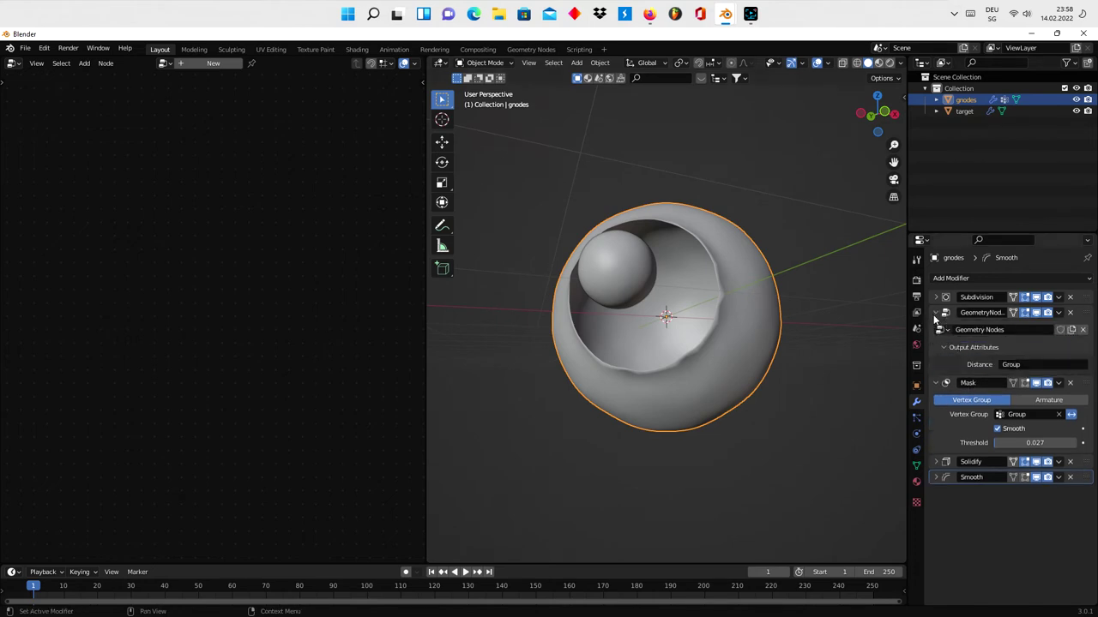
Step: Set the displacement Scale to 0.500 and pull the ColorRamp's right stop in to 0.364
{"action": "left_click", "coordinate": [1016, 346]}
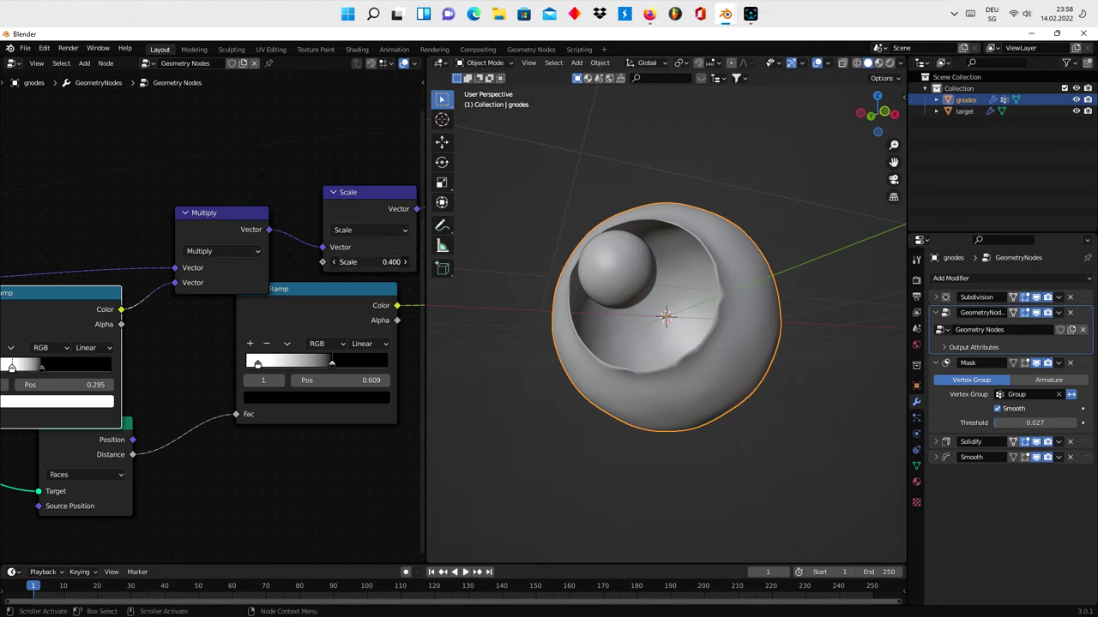
{"action": "mouse_move", "coordinate": [369, 261]}
{"action": "left_mouse_down"}
{"action": "mouse_move", "coordinate": [407, 262]}
{"action": "mouse_move", "coordinate": [382, 262]}
{"action": "left_mouse_up"}
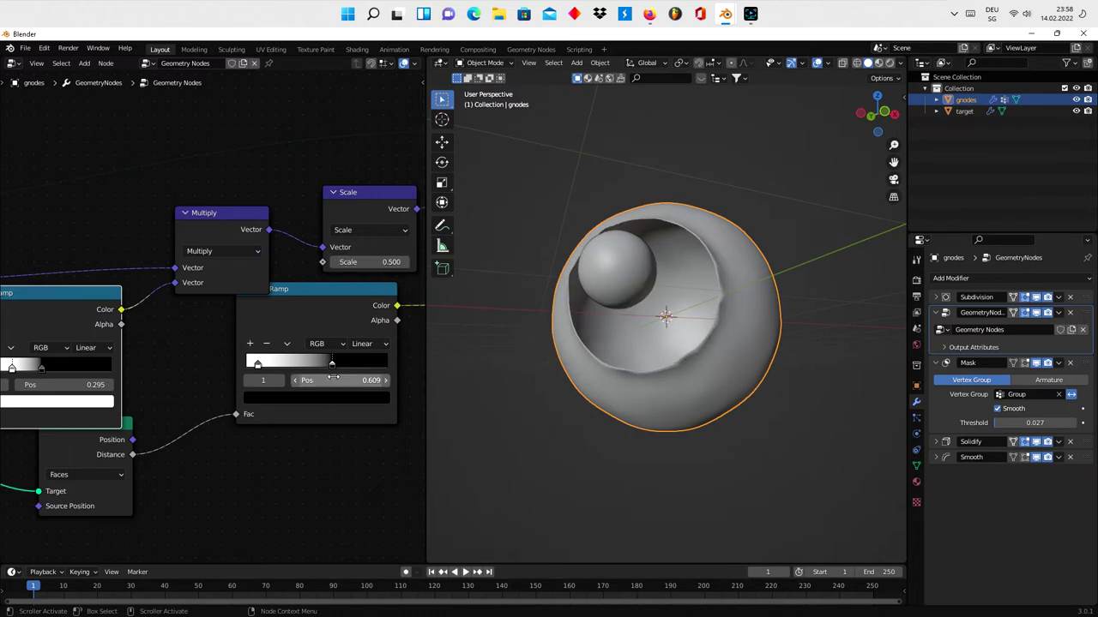
{"action": "left_click_drag", "start_coordinate": [332, 365], "coordinate": [294, 364]}
Step: Move the first ColorRamp's left stop to 0.145 and view the crater from the side
{"action": "scroll", "coordinate": [210, 455], "scroll_direction": "down", "scroll_amount": 1}
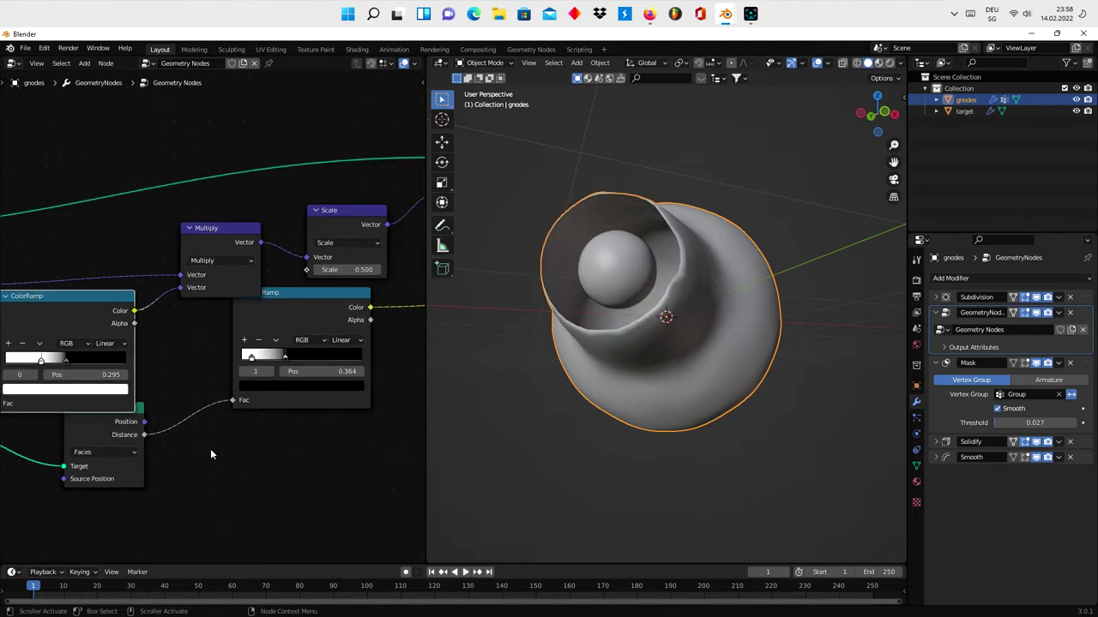
{"action": "middle_click_drag", "start_coordinate": [210, 448], "coordinate": [346, 399]}
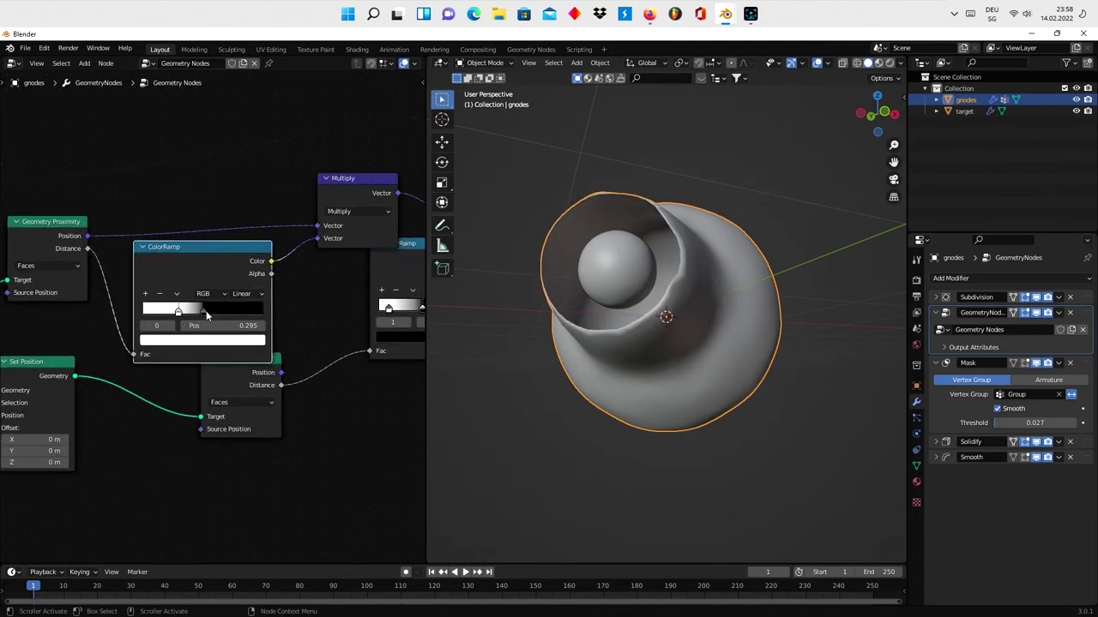
{"action": "mouse_move", "coordinate": [207, 315]}
{"action": "left_mouse_down"}
{"action": "mouse_move", "coordinate": [236, 314]}
{"action": "mouse_move", "coordinate": [195, 326]}
{"action": "left_mouse_up"}
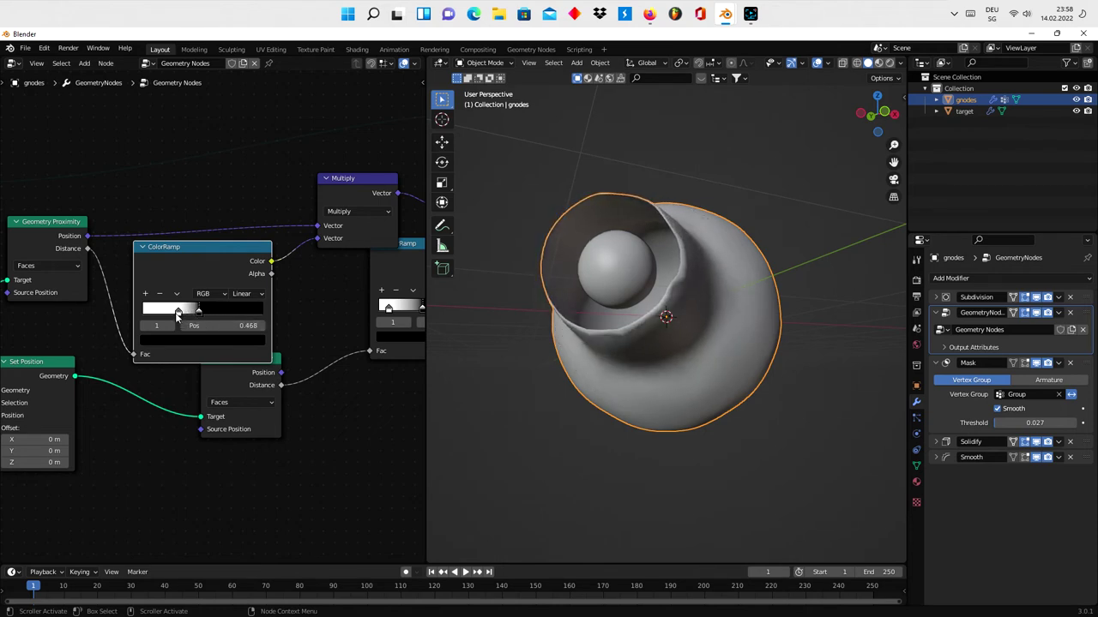
{"action": "key", "text": "g"}
{"action": "left_click", "coordinate": [188, 346]}
{"action": "mouse_move", "coordinate": [190, 344]}
{"action": "left_mouse_down"}
{"action": "mouse_move", "coordinate": [204, 345]}
{"action": "mouse_move", "coordinate": [169, 344]}
{"action": "left_mouse_up"}
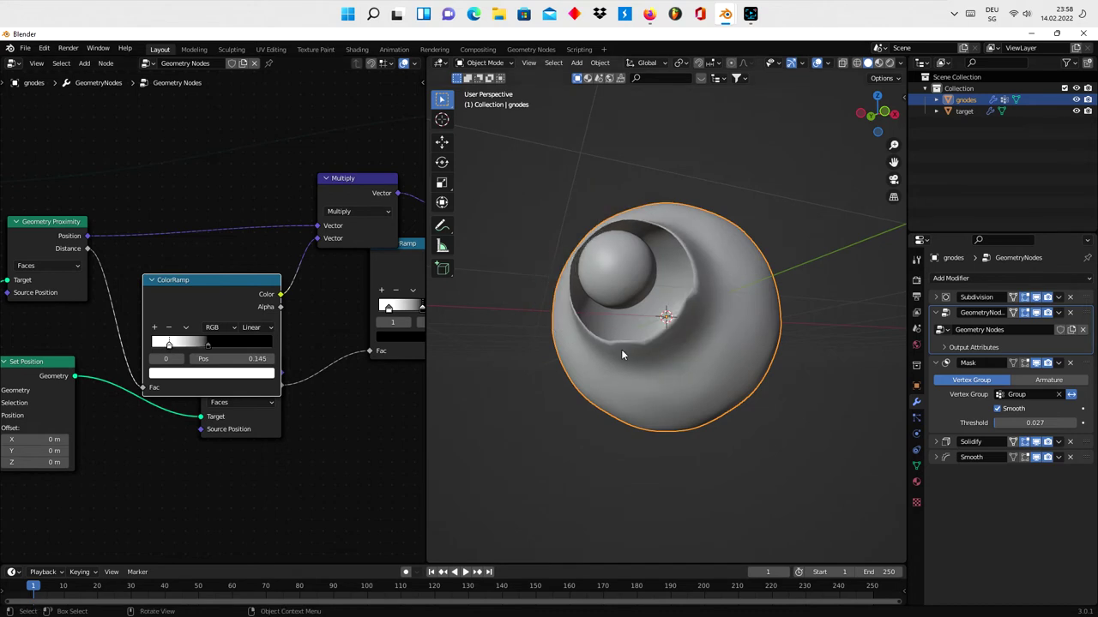
{"action": "middle_click_drag", "start_coordinate": [622, 354], "coordinate": [562, 378]}
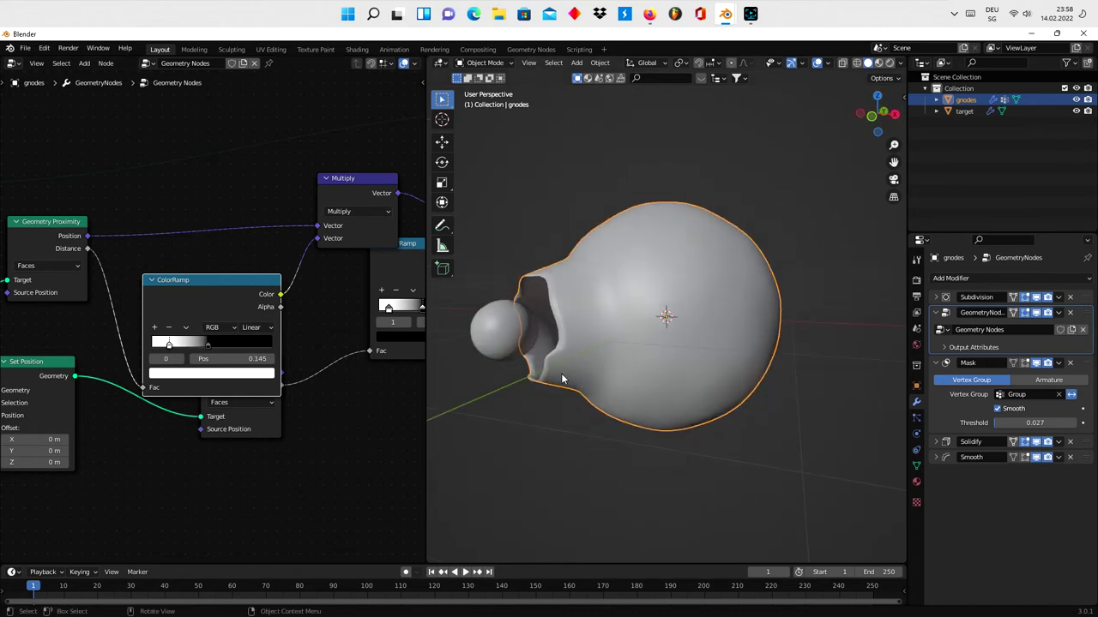
{"action": "scroll", "coordinate": [312, 334], "scroll_direction": "down", "scroll_amount": 2}
{"action": "mouse_move", "coordinate": [312, 334]}
{"action": "middle_mouse_down"}
{"action": "mouse_move", "coordinate": [276, 303]}
{"action": "mouse_move", "coordinate": [103, 356]}
{"action": "mouse_move", "coordinate": [245, 402]}
{"action": "middle_mouse_up"}
{"action": "scroll", "coordinate": [276, 304], "scroll_direction": "up", "scroll_amount": 3}
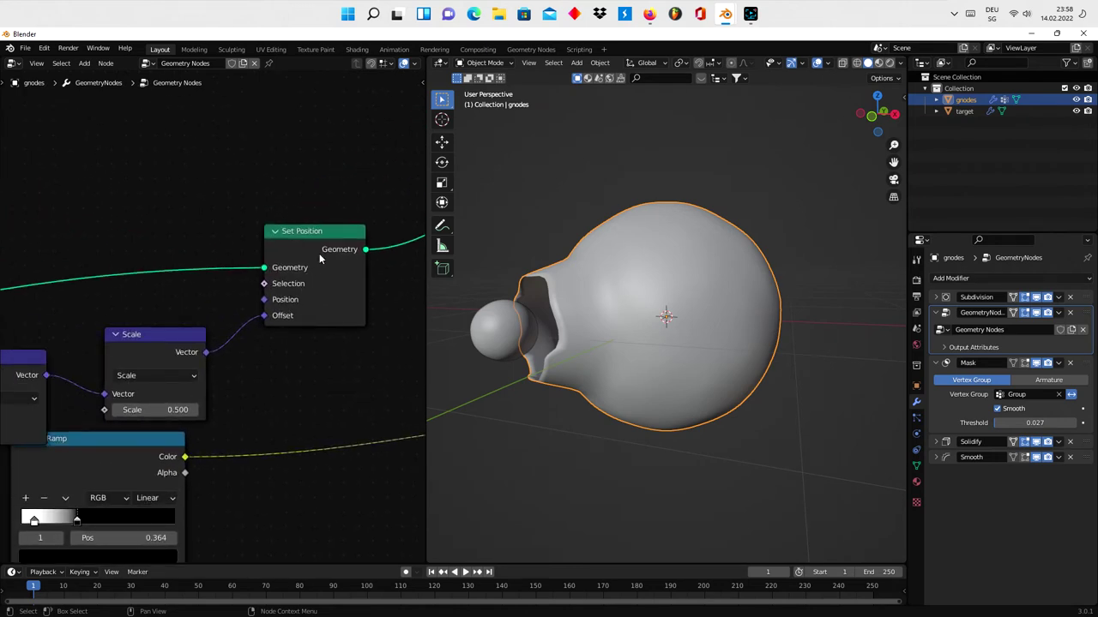
Step: Stack Set Position, Scale and Multiply upward and drop a Multiply copy onto the Scale-to-Offset link
{"action": "left_click_drag", "start_coordinate": [319, 253], "coordinate": [350, 96]}
{"action": "left_click_drag", "start_coordinate": [150, 343], "coordinate": [156, 197]}
{"action": "middle_click_drag", "start_coordinate": [90, 343], "coordinate": [166, 310]}
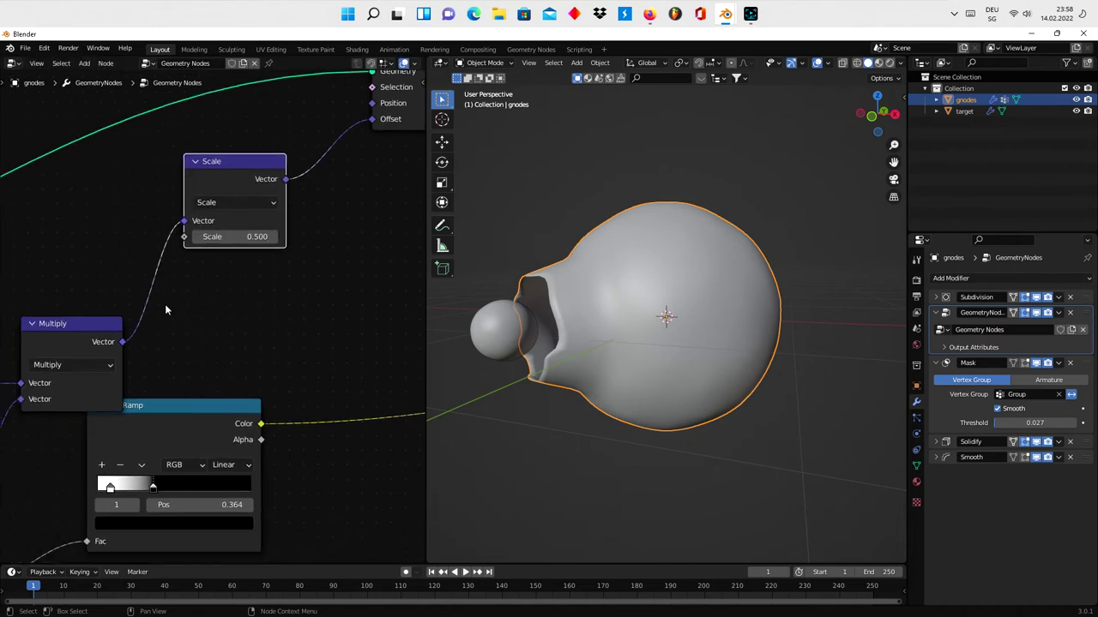
{"action": "left_click_drag", "start_coordinate": [103, 338], "coordinate": [108, 230]}
{"action": "right_click", "coordinate": [108, 230]}
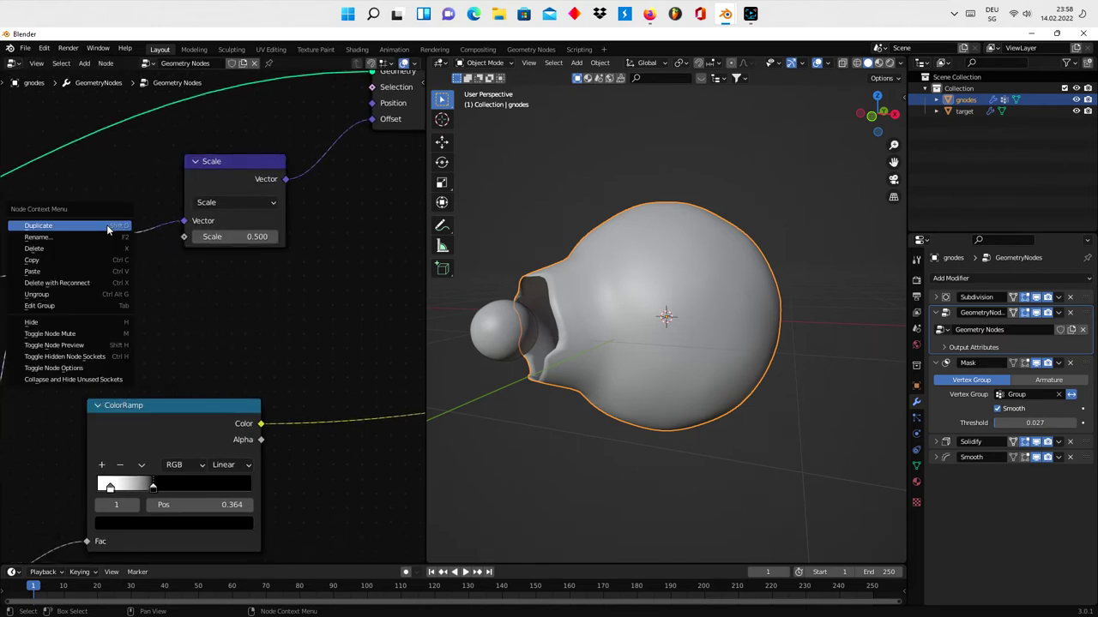
{"action": "left_click", "coordinate": [108, 227]}
{"action": "left_click", "coordinate": [354, 160]}
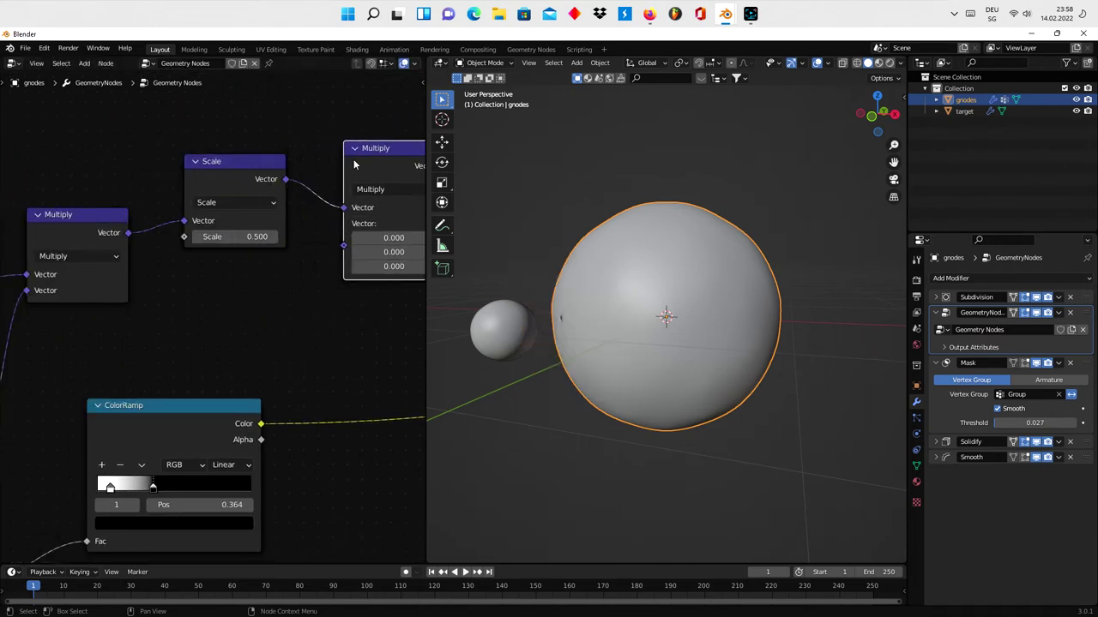
Step: Add a Noise Texture node and feed its Fac into the new Multiply
{"action": "middle_click_drag", "start_coordinate": [323, 298], "coordinate": [120, 347]}
{"action": "scroll", "coordinate": [120, 346], "scroll_direction": "down", "scroll_amount": 1}
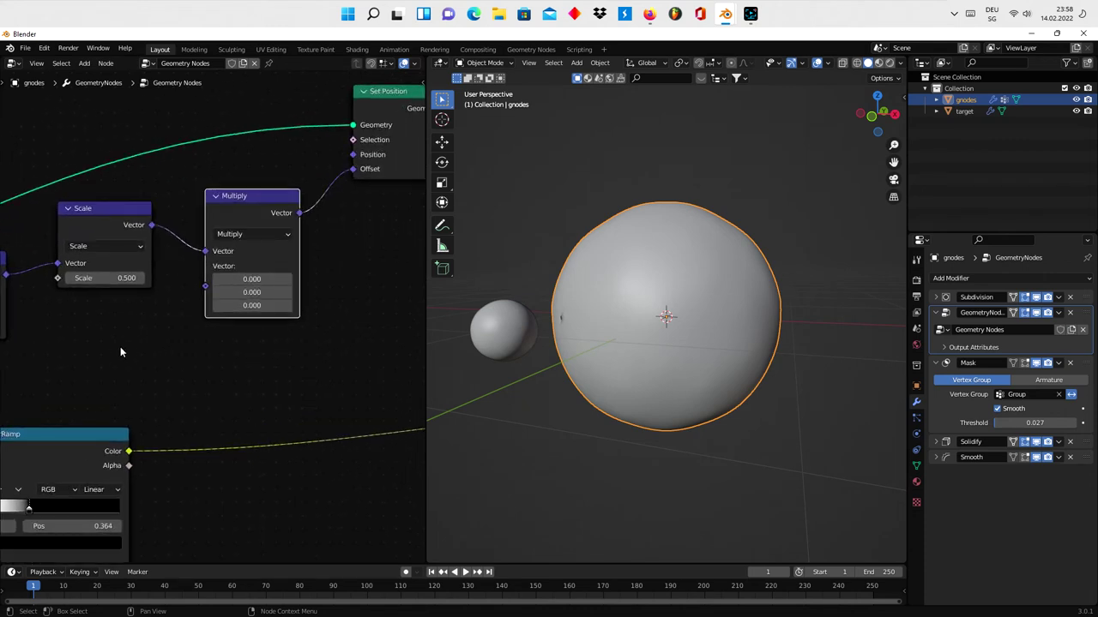
{"action": "key", "text": "shift+a"}
{"action": "left_click", "coordinate": [120, 346]}
{"action": "type", "text": "n"}
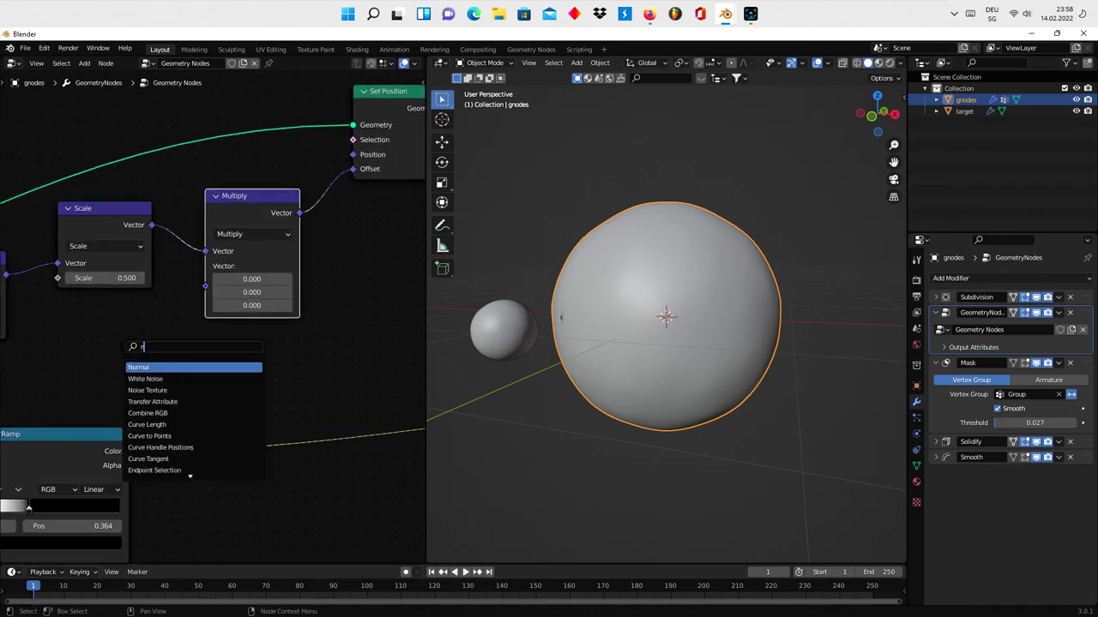
{"action": "type", "text": "o"}
{"action": "left_click", "coordinate": [147, 378]}
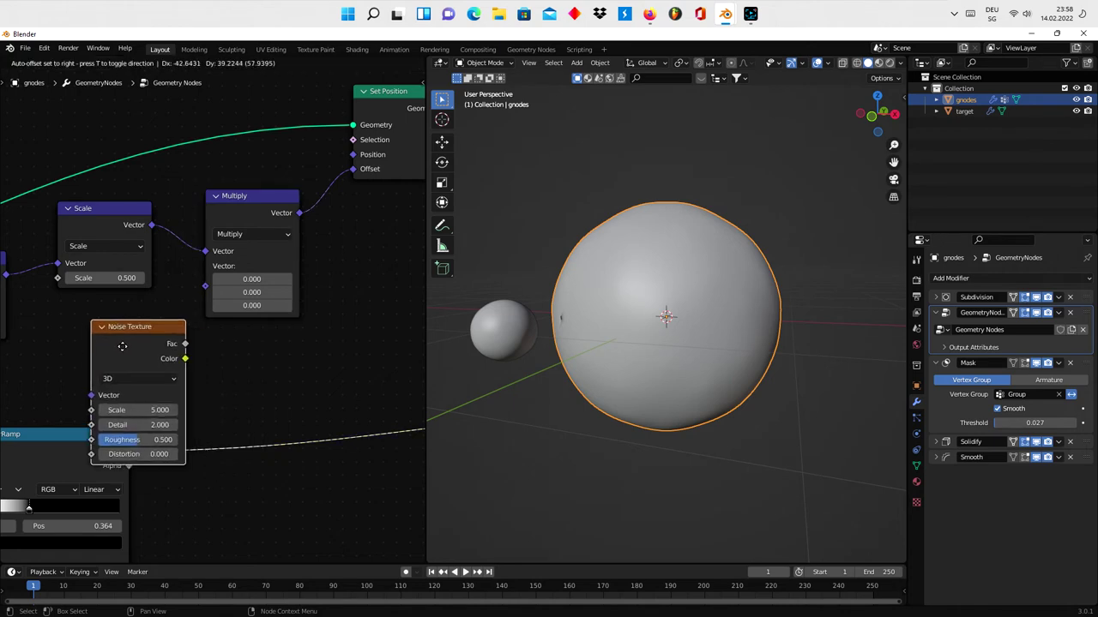
{"action": "left_click", "coordinate": [155, 341]}
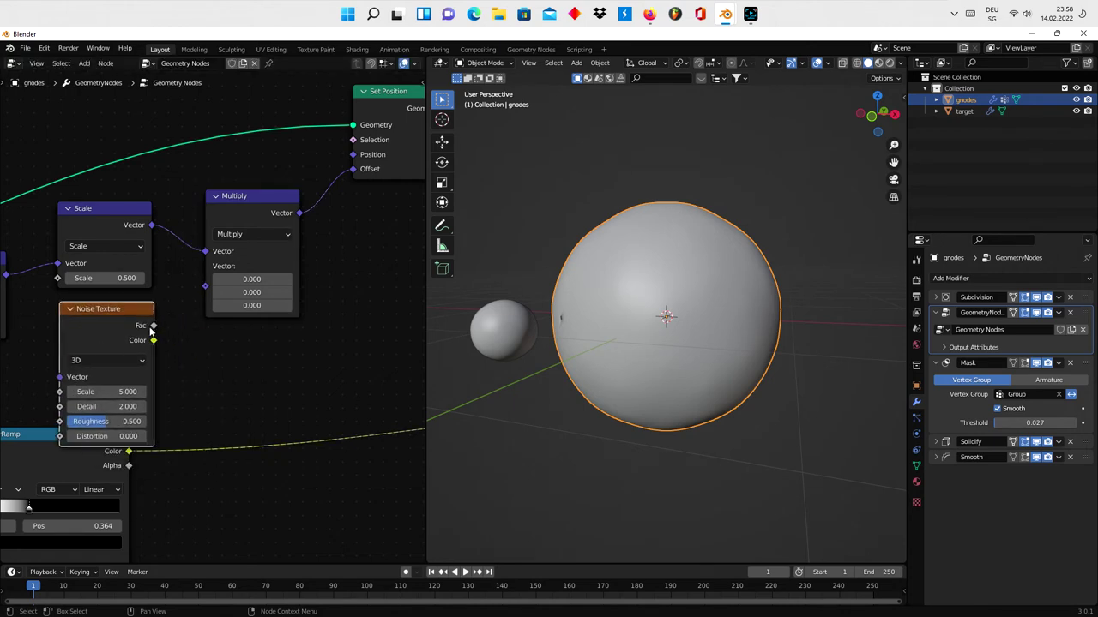
{"action": "left_click_drag", "start_coordinate": [153, 325], "coordinate": [207, 283]}
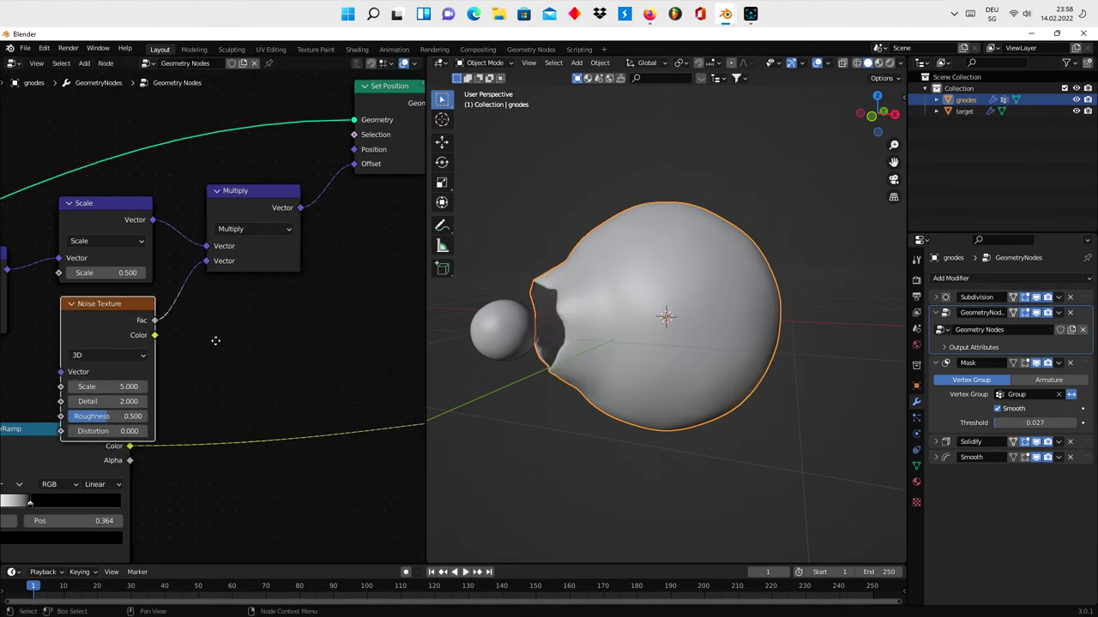
Step: Set the Noise Texture scale to 20.300 for a rougher rim
{"action": "middle_click_drag", "start_coordinate": [217, 306], "coordinate": [251, 262]}
{"action": "left_click_drag", "start_coordinate": [146, 348], "coordinate": [233, 346]}
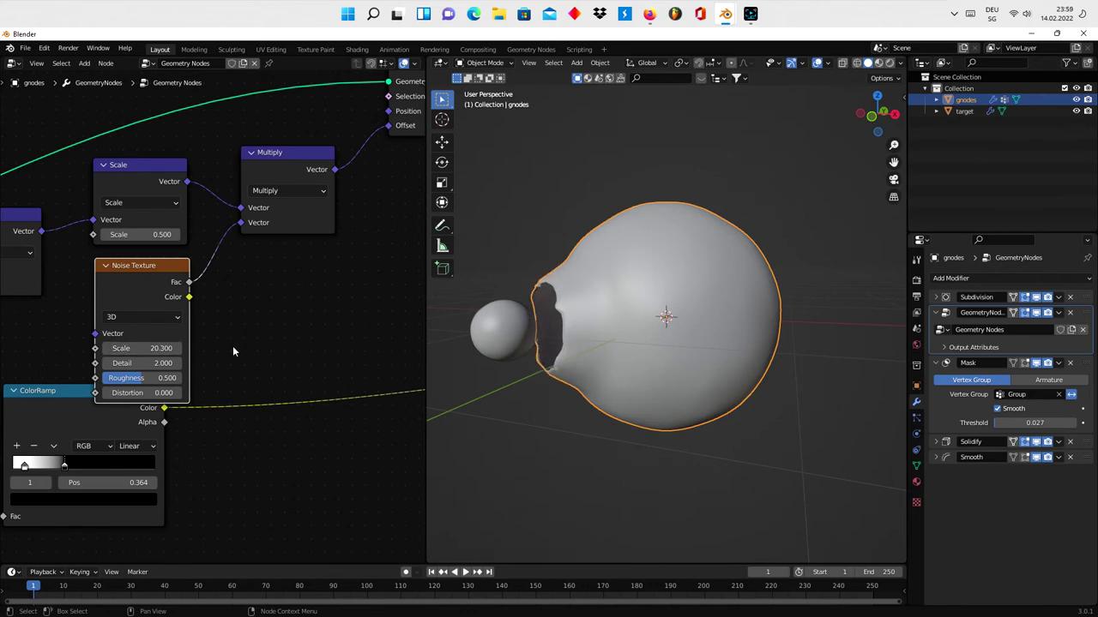
{"action": "mouse_move", "coordinate": [617, 283]}
{"action": "middle_mouse_down"}
{"action": "mouse_move", "coordinate": [622, 229]}
{"action": "mouse_move", "coordinate": [613, 323]}
{"action": "middle_mouse_up"}
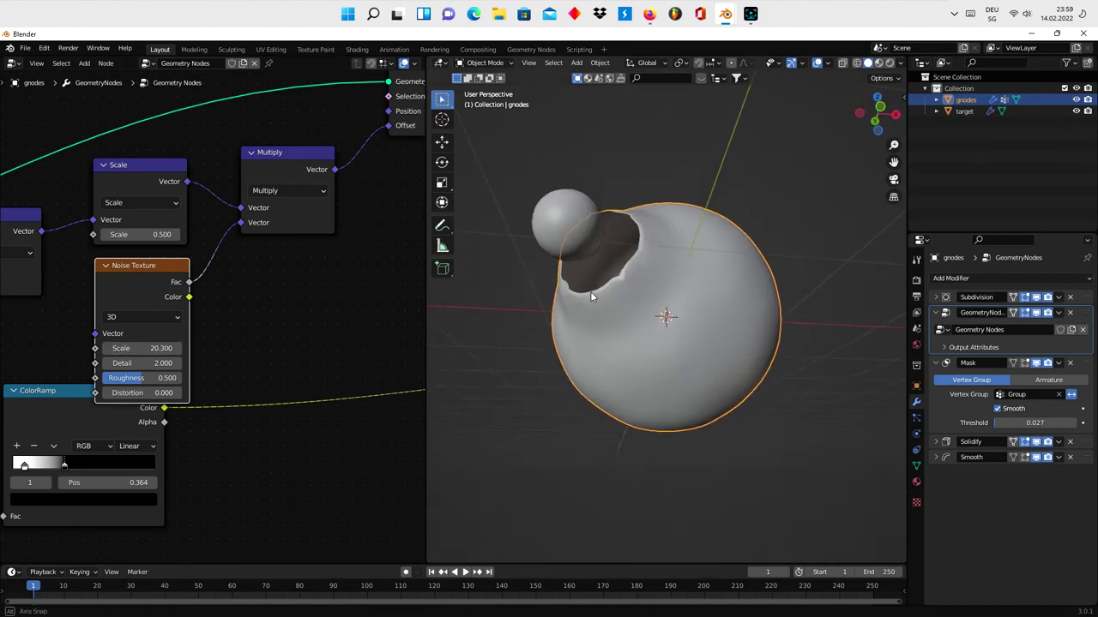
{"action": "scroll", "coordinate": [298, 386], "scroll_direction": "down", "scroll_amount": 2}
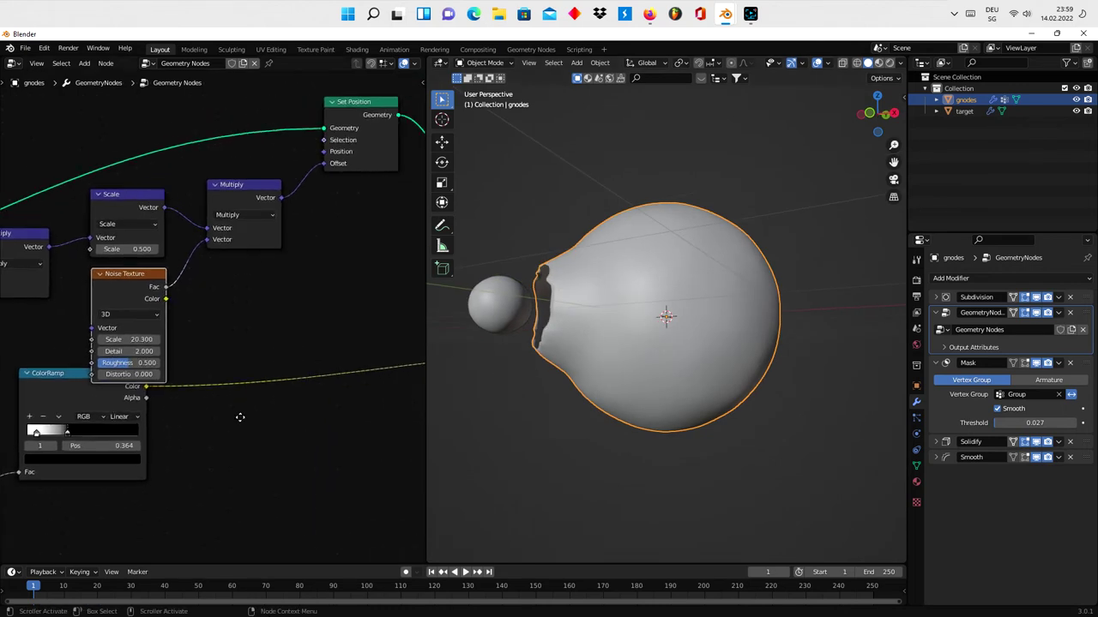
{"action": "scroll", "coordinate": [238, 417], "scroll_direction": "down", "scroll_amount": 2}
{"action": "scroll", "coordinate": [221, 374], "scroll_direction": "down", "scroll_amount": 1}
{"action": "scroll", "coordinate": [304, 396], "scroll_direction": "up", "scroll_amount": 3}
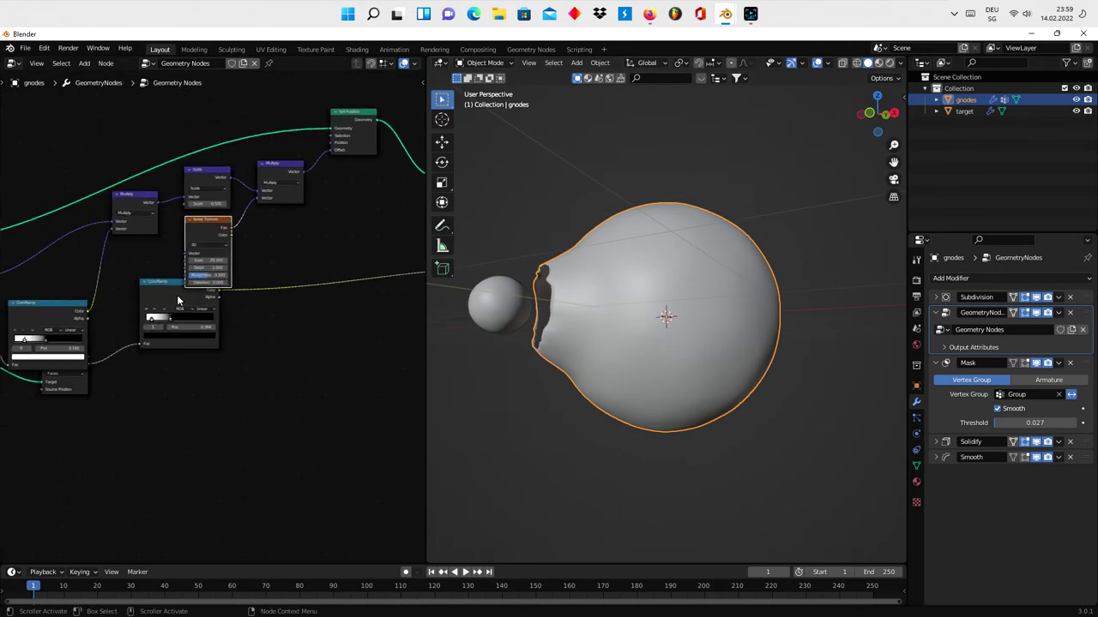
Step: Move the ColorRamp node right and adjust its stop to resize the cut-out
{"action": "left_click_drag", "start_coordinate": [176, 295], "coordinate": [320, 308]}
{"action": "scroll", "coordinate": [342, 378], "scroll_direction": "up", "scroll_amount": 3}
{"action": "mouse_move", "coordinate": [340, 392]}
{"action": "middle_mouse_down"}
{"action": "mouse_move", "coordinate": [210, 383]}
{"action": "mouse_move", "coordinate": [225, 371]}
{"action": "middle_mouse_up"}
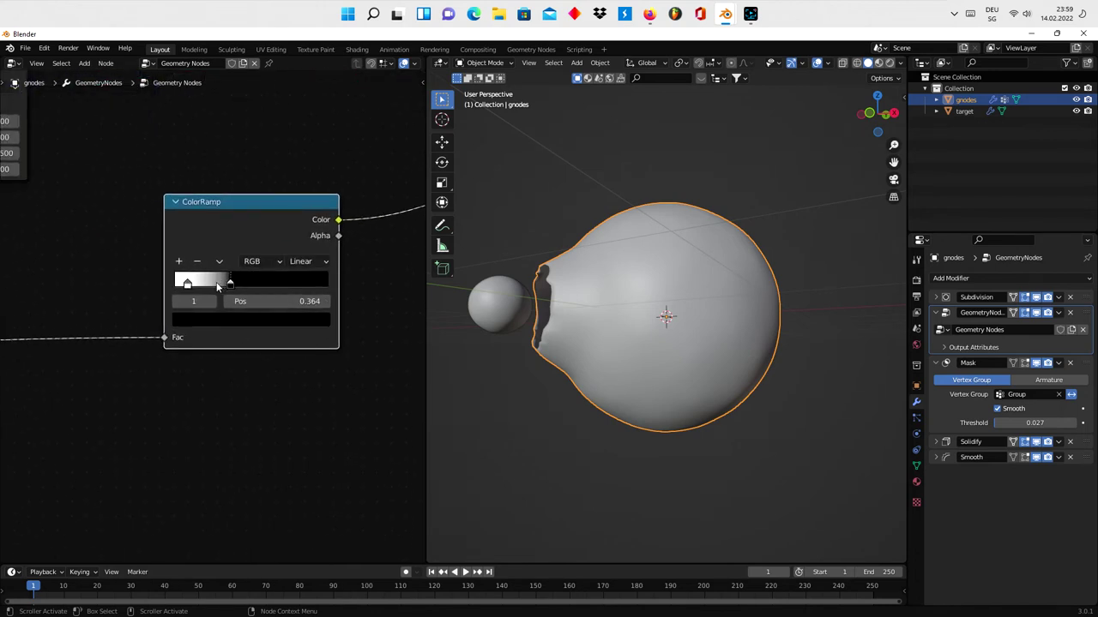
{"action": "mouse_move", "coordinate": [218, 287]}
{"action": "left_mouse_down"}
{"action": "mouse_move", "coordinate": [227, 289]}
{"action": "mouse_move", "coordinate": [181, 286]}
{"action": "mouse_move", "coordinate": [225, 286]}
{"action": "mouse_move", "coordinate": [208, 285]}
{"action": "left_mouse_up"}
Step: Move the small target sphere to the top of the body and frame the view on it
{"action": "left_click", "coordinate": [506, 331]}
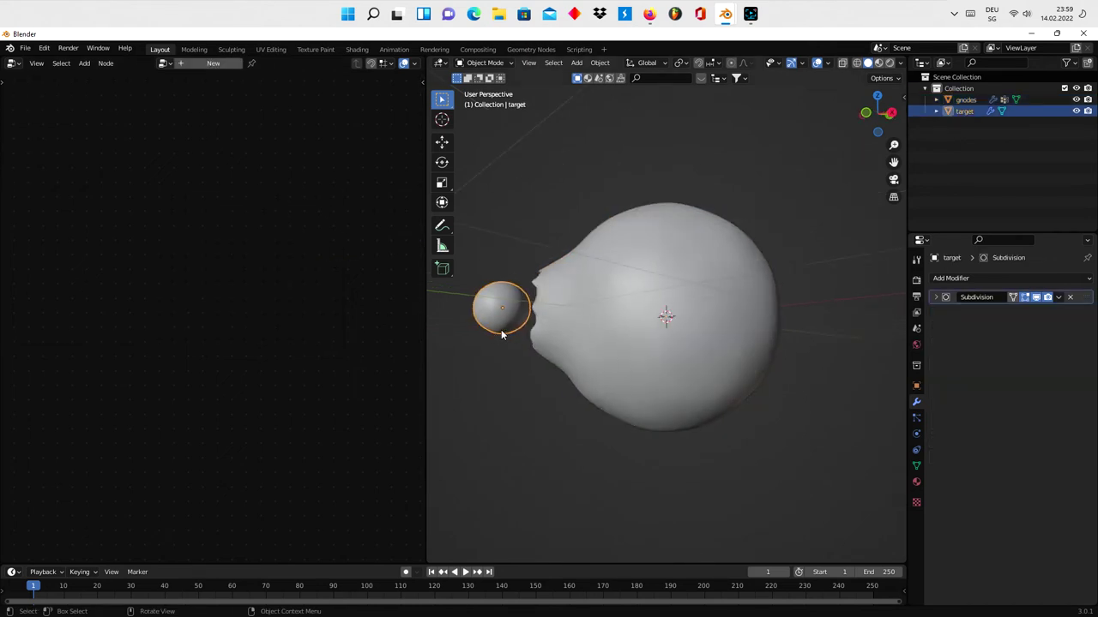
{"action": "key", "text": "g"}
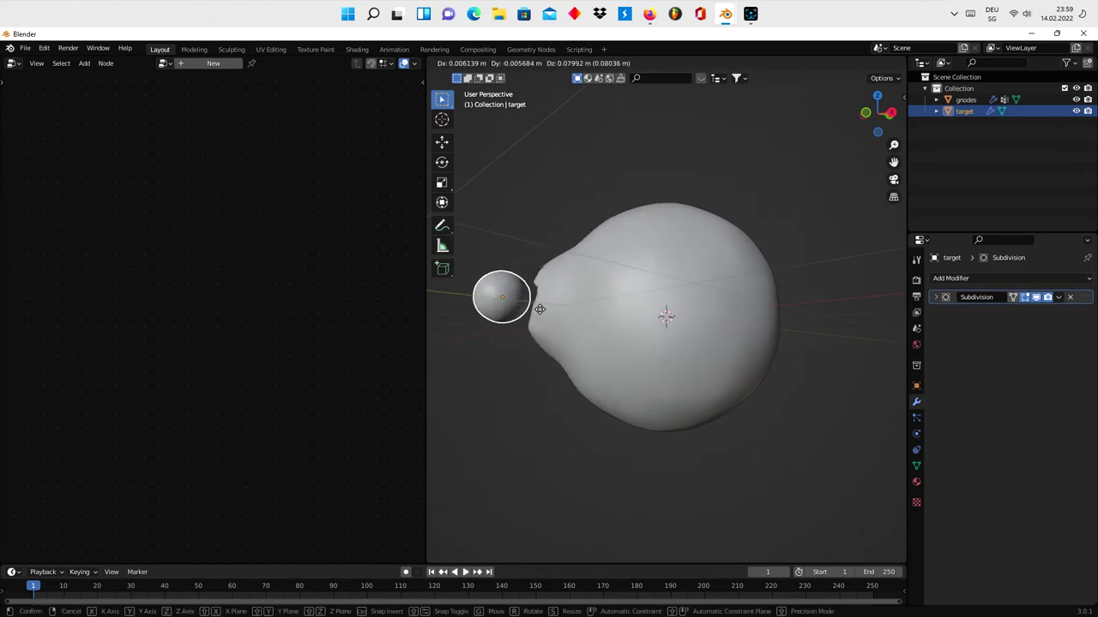
{"action": "left_click", "coordinate": [516, 333]}
{"action": "mouse_move", "coordinate": [516, 333]}
{"action": "middle_mouse_down"}
{"action": "mouse_move", "coordinate": [626, 314]}
{"action": "mouse_move", "coordinate": [631, 297]}
{"action": "middle_mouse_up"}
{"action": "key", "text": "g"}
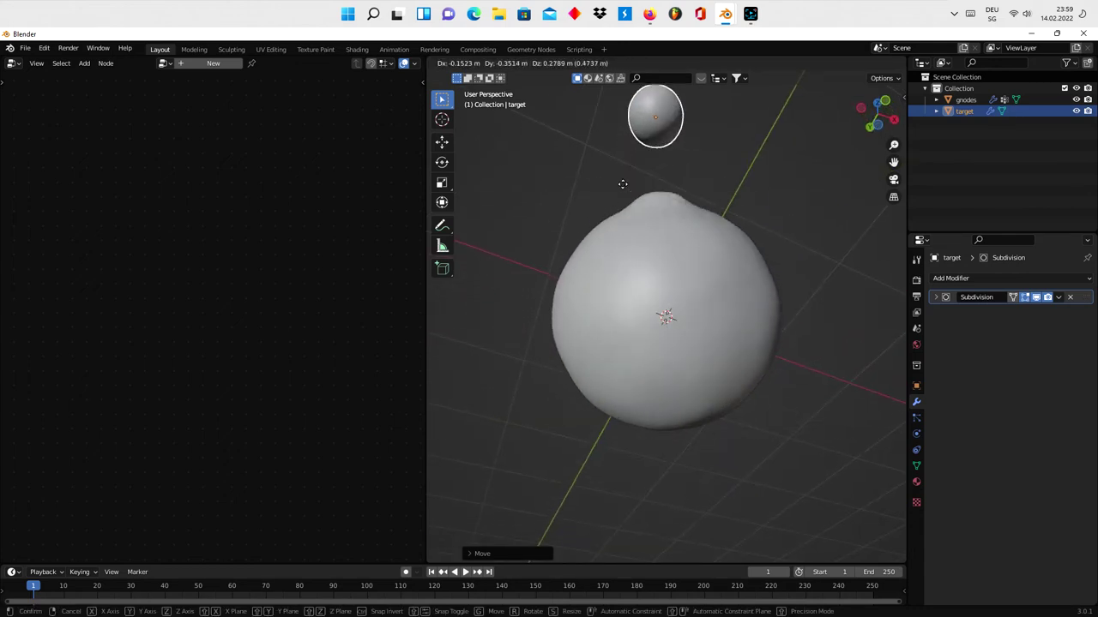
{"action": "left_click", "coordinate": [611, 255]}
{"action": "mouse_move", "coordinate": [612, 254]}
{"action": "middle_mouse_down"}
{"action": "mouse_move", "coordinate": [599, 293]}
{"action": "mouse_move", "coordinate": [635, 345]}
{"action": "mouse_move", "coordinate": [647, 344]}
{"action": "mouse_move", "coordinate": [541, 365]}
{"action": "middle_mouse_up"}
{"action": "key", "text": "KP_Decimal"}
{"action": "scroll", "coordinate": [643, 352], "scroll_direction": "down", "scroll_amount": 4}
Step: Set the gnodes body's Subdivision modifier to level 2 for both viewport and render
{"action": "left_click", "coordinate": [774, 341]}
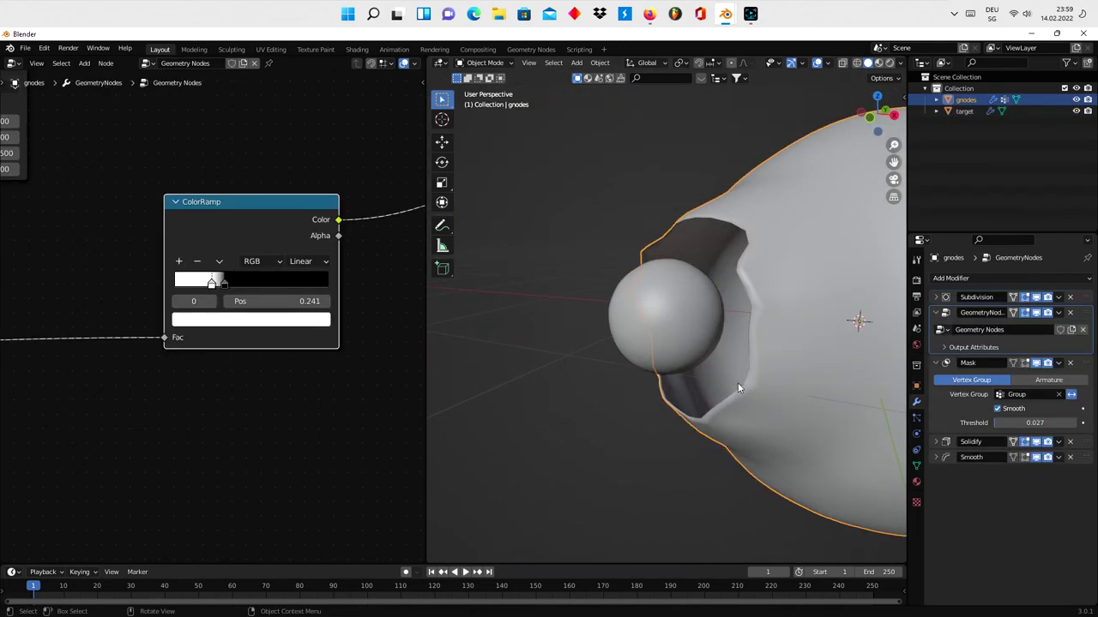
{"action": "left_click", "coordinate": [937, 297]}
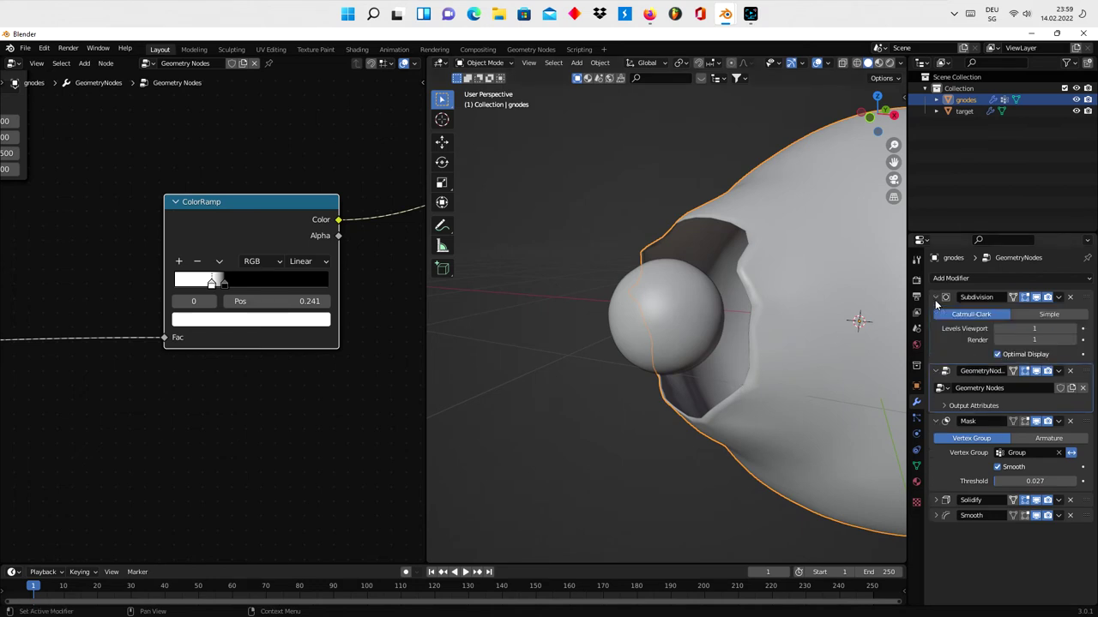
{"action": "left_click", "coordinate": [1076, 328]}
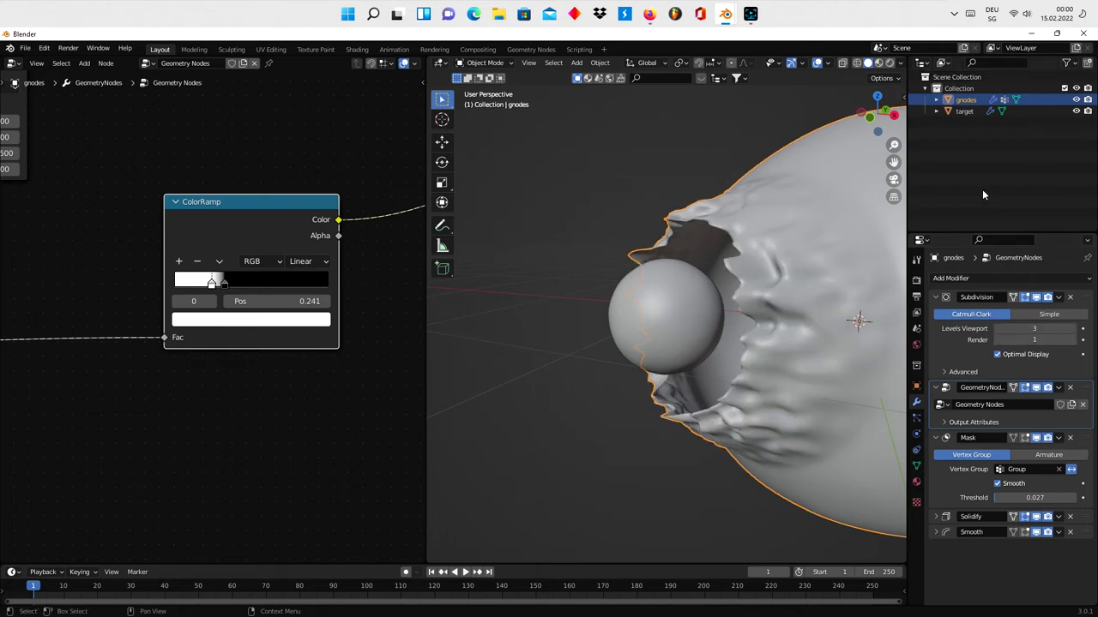
{"action": "mouse_move", "coordinate": [763, 302]}
{"action": "middle_mouse_down"}
{"action": "mouse_move", "coordinate": [697, 400]}
{"action": "mouse_move", "coordinate": [775, 456]}
{"action": "mouse_move", "coordinate": [733, 366]}
{"action": "mouse_move", "coordinate": [683, 384]}
{"action": "mouse_move", "coordinate": [769, 347]}
{"action": "mouse_move", "coordinate": [671, 371]}
{"action": "mouse_move", "coordinate": [686, 400]}
{"action": "mouse_move", "coordinate": [666, 411]}
{"action": "middle_mouse_up"}
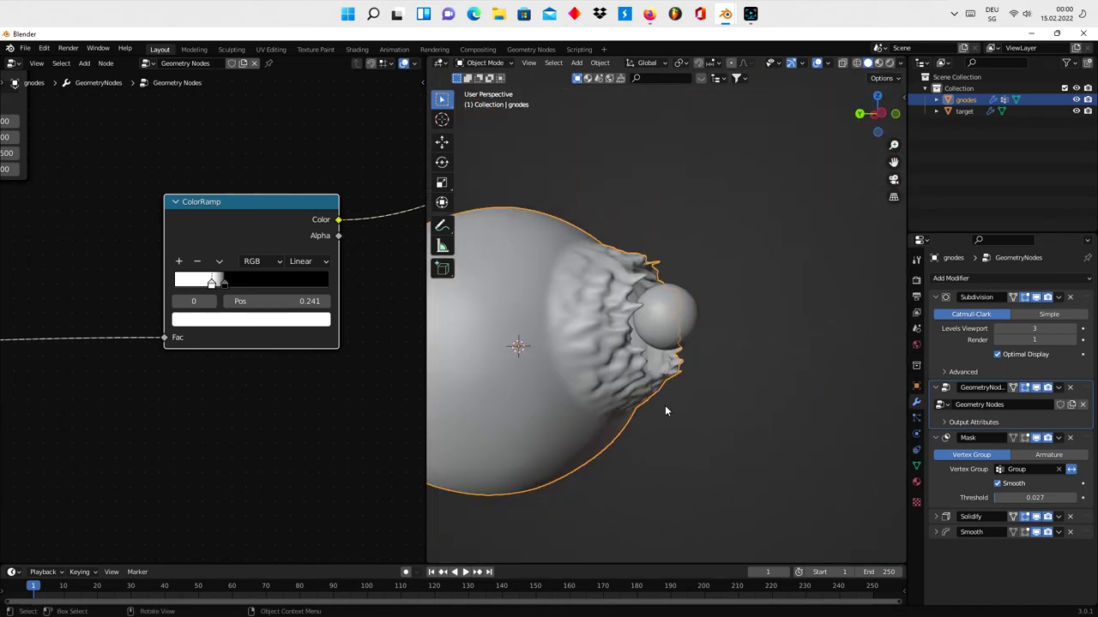
{"action": "left_click", "coordinate": [997, 328]}
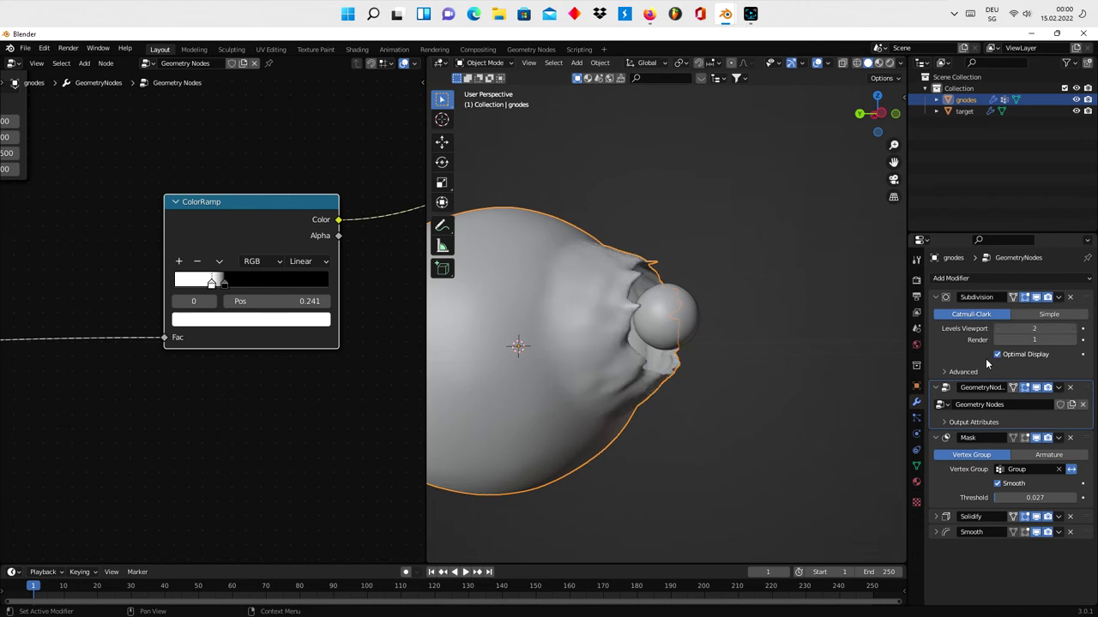
{"action": "left_click", "coordinate": [1071, 340]}
{"action": "mouse_move", "coordinate": [869, 372]}
{"action": "middle_mouse_down"}
{"action": "mouse_move", "coordinate": [622, 374]}
{"action": "mouse_move", "coordinate": [656, 394]}
{"action": "middle_mouse_up"}
{"action": "left_click", "coordinate": [702, 366]}
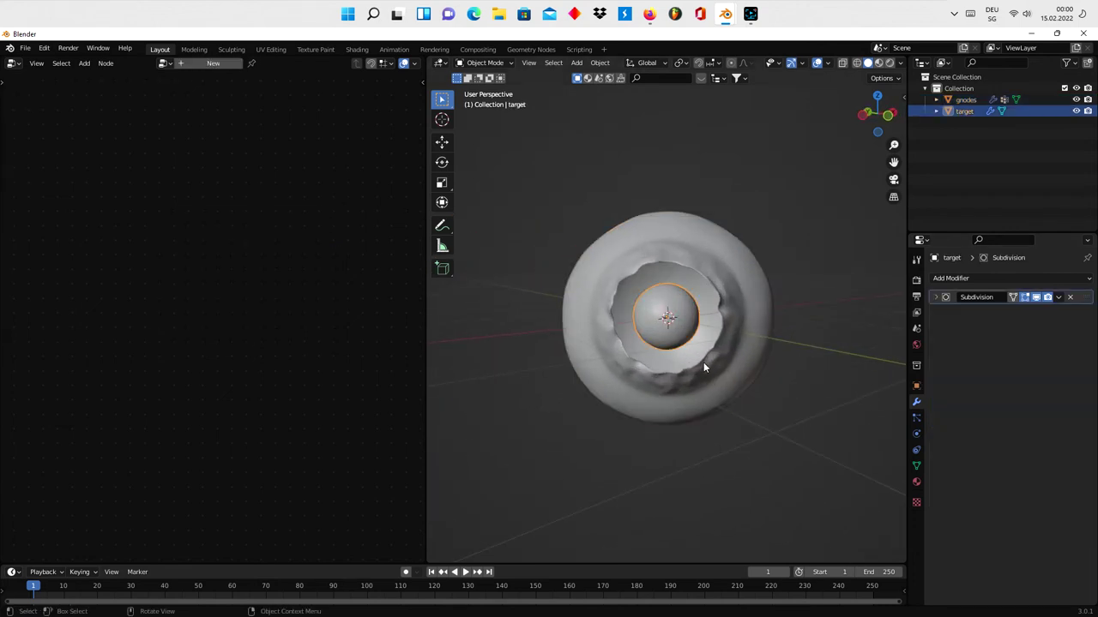
Step: Scale the target sphere up to a larger size
{"action": "key", "text": "s"}
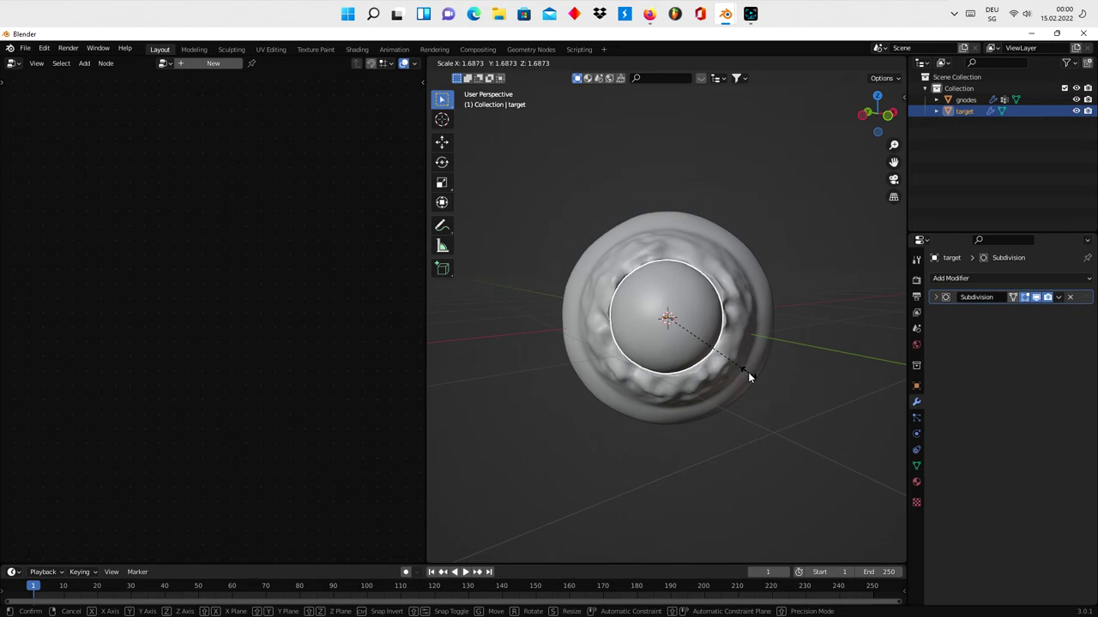
{"action": "left_click", "coordinate": [748, 372]}
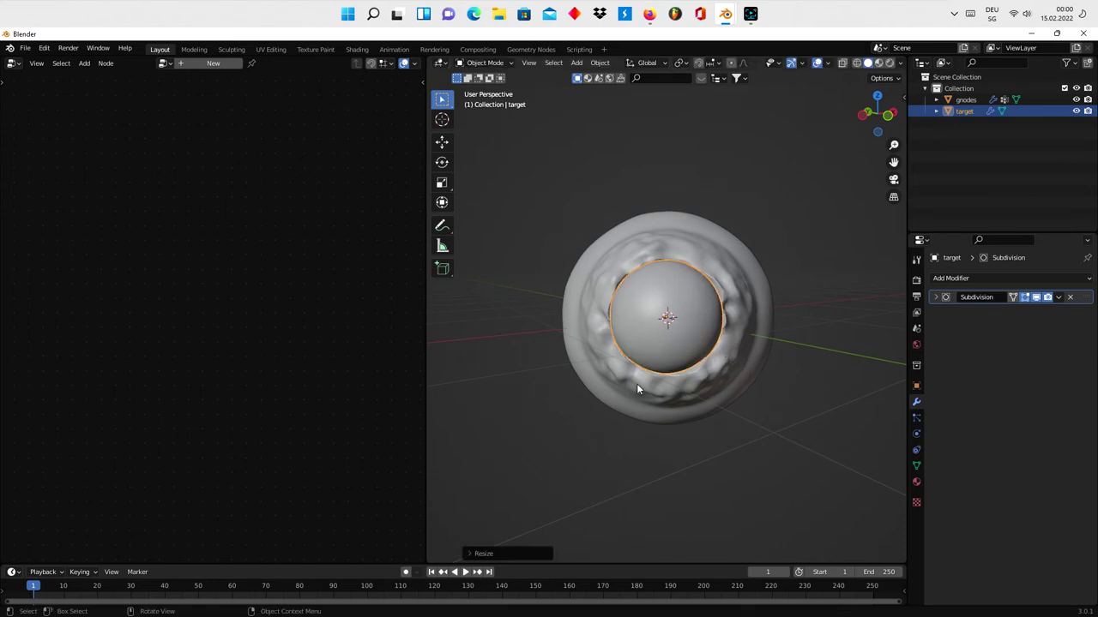
{"action": "mouse_move", "coordinate": [636, 384]}
{"action": "middle_mouse_down"}
{"action": "mouse_move", "coordinate": [679, 275]}
{"action": "mouse_move", "coordinate": [608, 296]}
{"action": "mouse_move", "coordinate": [703, 340]}
{"action": "mouse_move", "coordinate": [624, 407]}
{"action": "mouse_move", "coordinate": [634, 406]}
{"action": "mouse_move", "coordinate": [566, 416]}
{"action": "mouse_move", "coordinate": [681, 454]}
{"action": "mouse_move", "coordinate": [784, 358]}
{"action": "mouse_move", "coordinate": [580, 403]}
{"action": "mouse_move", "coordinate": [654, 398]}
{"action": "middle_mouse_up"}
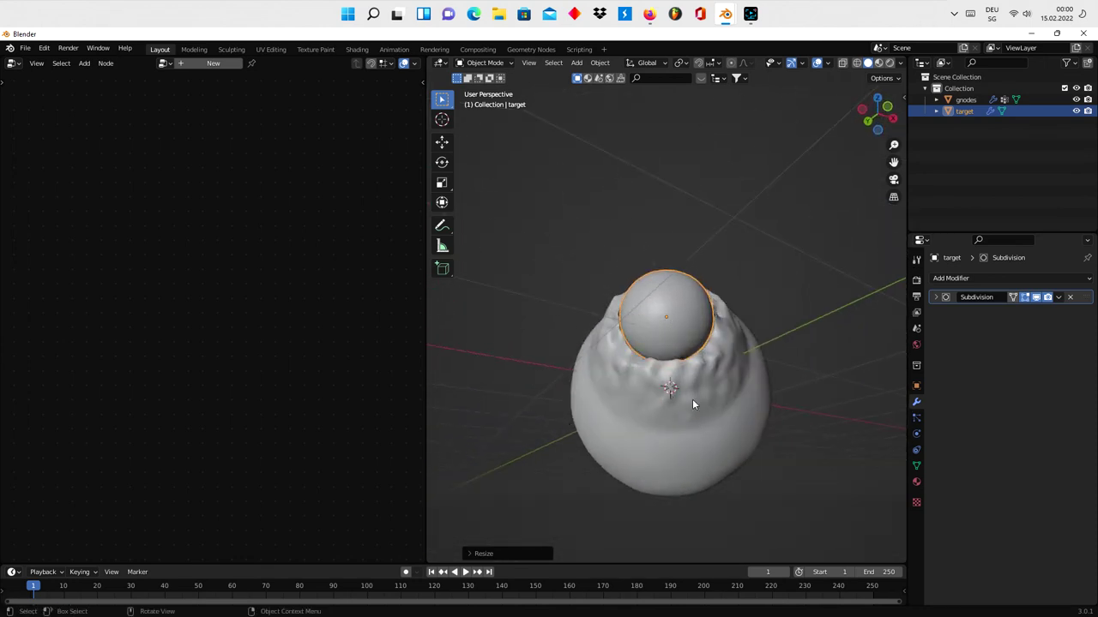
{"action": "left_click", "coordinate": [685, 325]}
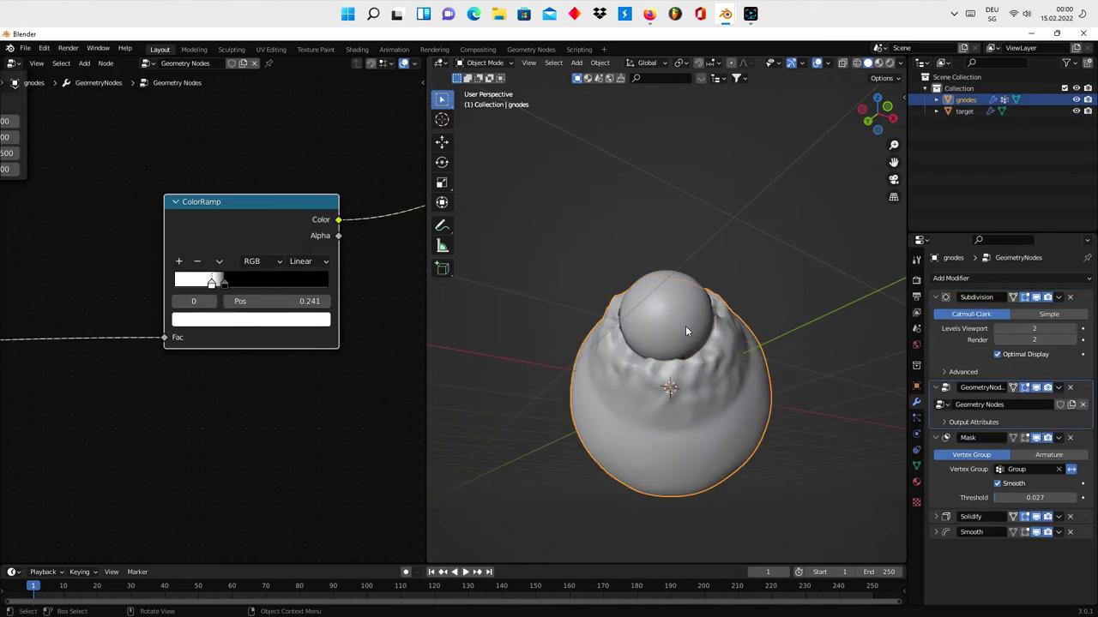
{"action": "left_click", "coordinate": [686, 326]}
Step: Set the target's Subdivision viewport and render levels to 1, and the body's viewport level to 1
{"action": "left_click", "coordinate": [936, 297]}
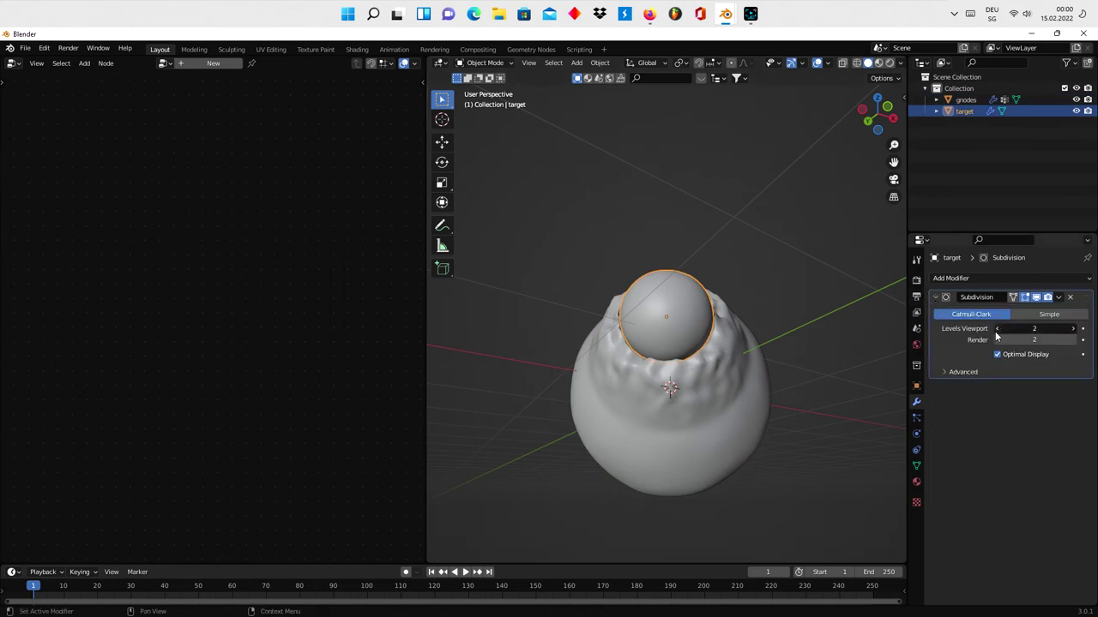
{"action": "left_click", "coordinate": [996, 331]}
{"action": "left_click", "coordinate": [996, 339]}
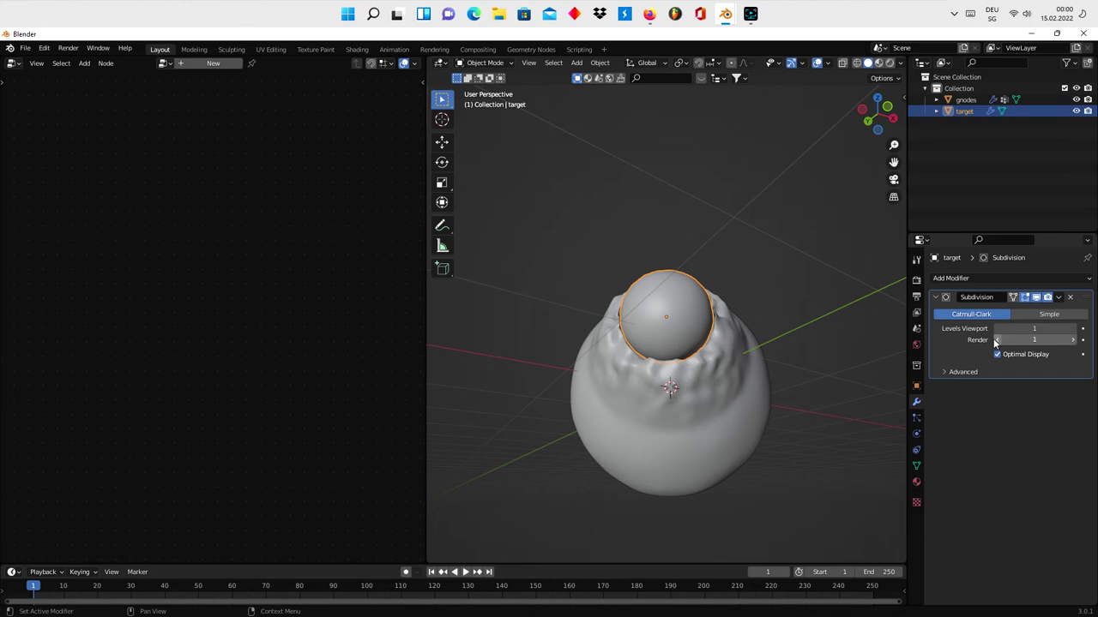
{"action": "mouse_move", "coordinate": [772, 365]}
{"action": "middle_mouse_down"}
{"action": "mouse_move", "coordinate": [796, 356]}
{"action": "mouse_move", "coordinate": [667, 376]}
{"action": "mouse_move", "coordinate": [815, 333]}
{"action": "middle_mouse_up"}
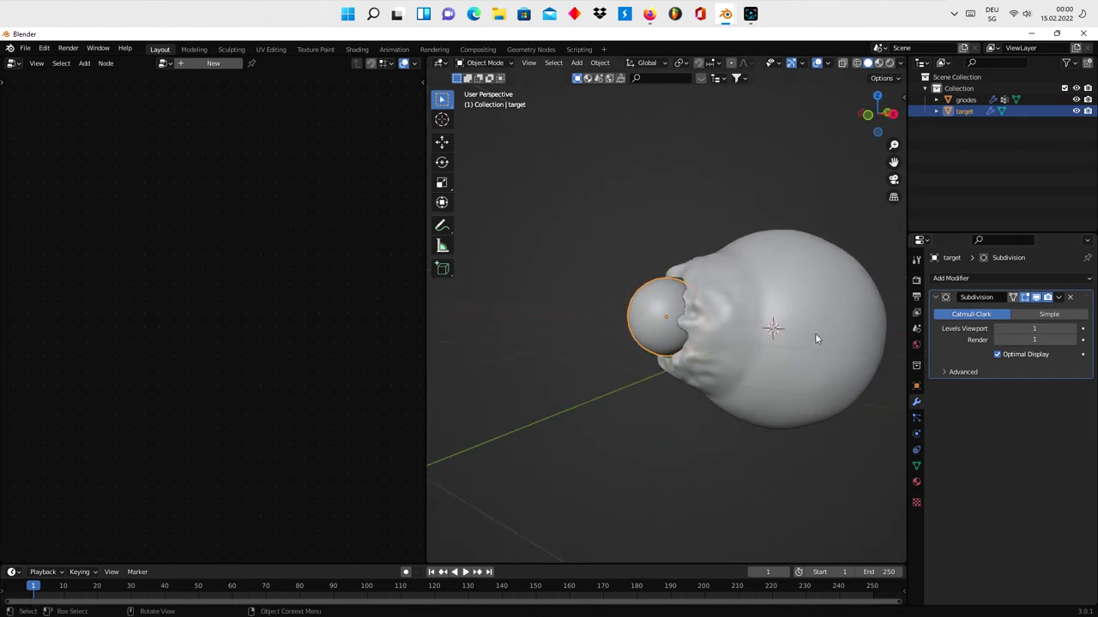
{"action": "left_click", "coordinate": [824, 351]}
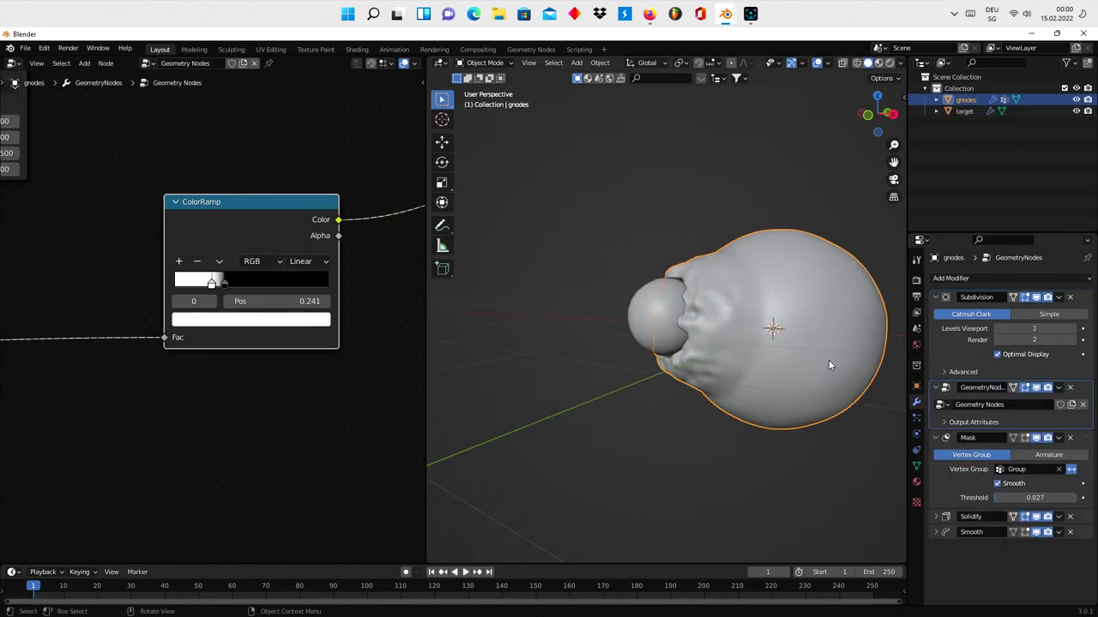
{"action": "left_click", "coordinate": [996, 331]}
Step: Enlarge the target sphere with S
{"action": "left_click", "coordinate": [666, 326]}
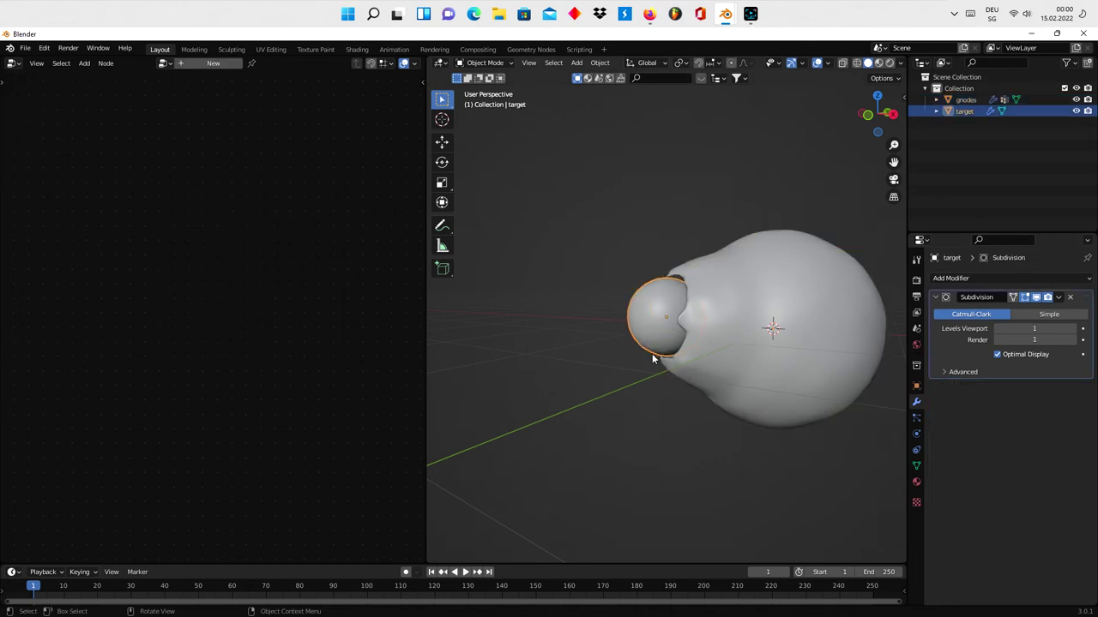
{"action": "mouse_move", "coordinate": [685, 345]}
{"action": "middle_mouse_down"}
{"action": "mouse_move", "coordinate": [740, 349]}
{"action": "mouse_move", "coordinate": [708, 359]}
{"action": "middle_mouse_up"}
{"action": "key", "text": "s"}
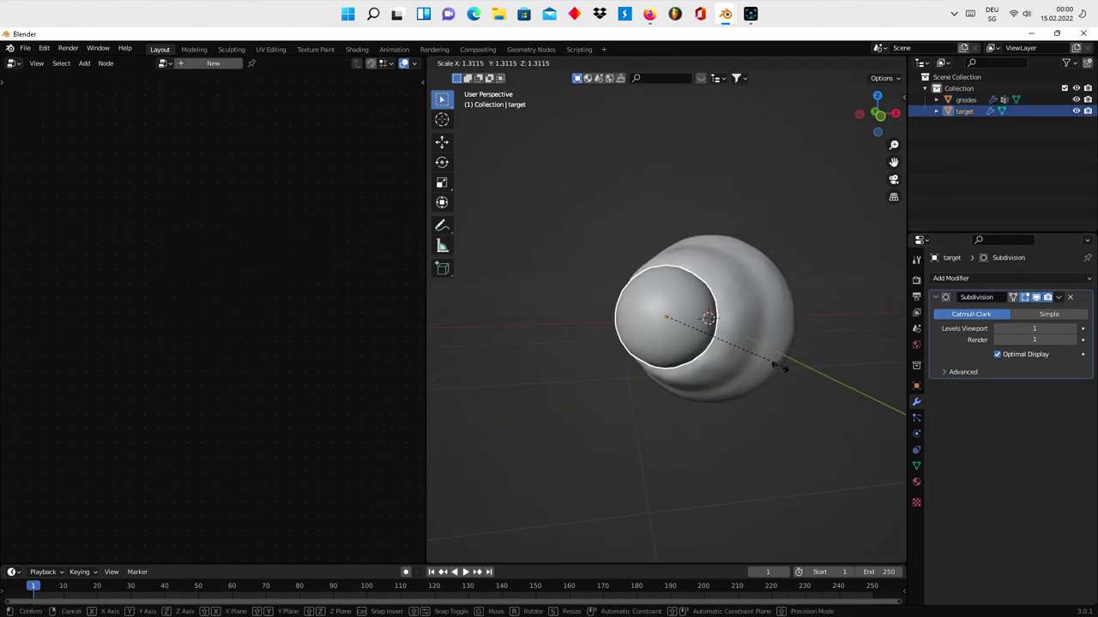
{"action": "left_click", "coordinate": [755, 371]}
{"action": "mouse_move", "coordinate": [739, 374]}
{"action": "middle_mouse_down"}
{"action": "mouse_move", "coordinate": [666, 385]}
{"action": "mouse_move", "coordinate": [729, 374]}
{"action": "mouse_move", "coordinate": [720, 379]}
{"action": "middle_mouse_up"}
Step: Move the target to the body's left edge, shrink it, and reselect gnodes to show its node tree
{"action": "key", "text": "g"}
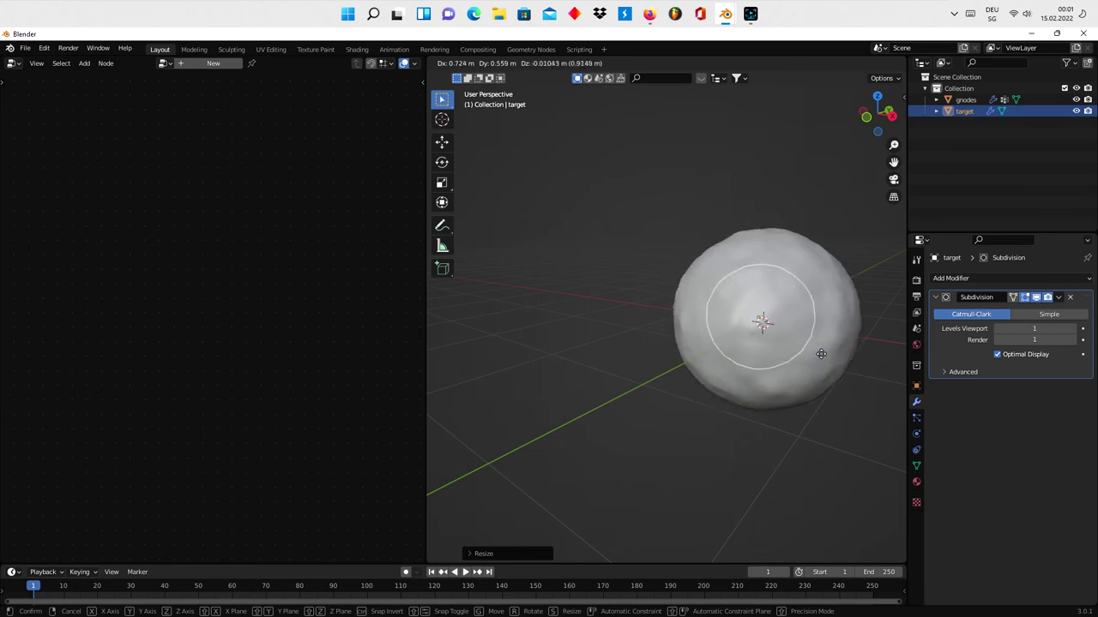
{"action": "left_click", "coordinate": [718, 352]}
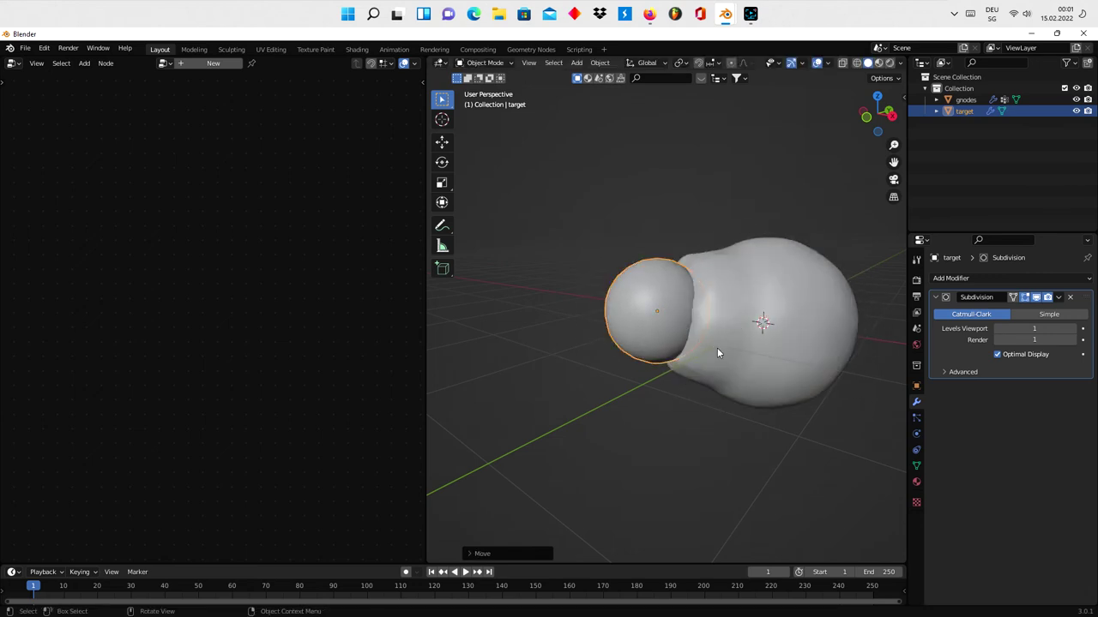
{"action": "key", "text": "s"}
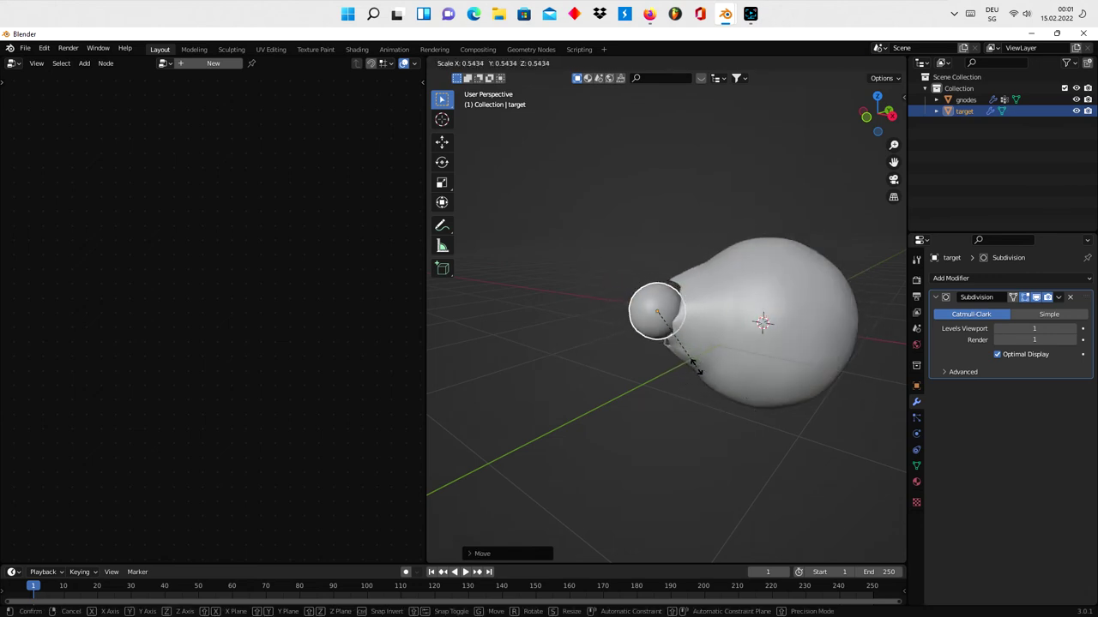
{"action": "left_click", "coordinate": [695, 366]}
{"action": "mouse_move", "coordinate": [696, 366]}
{"action": "middle_mouse_down"}
{"action": "mouse_move", "coordinate": [663, 351]}
{"action": "mouse_move", "coordinate": [689, 340]}
{"action": "middle_mouse_up"}
{"action": "left_click", "coordinate": [727, 349]}
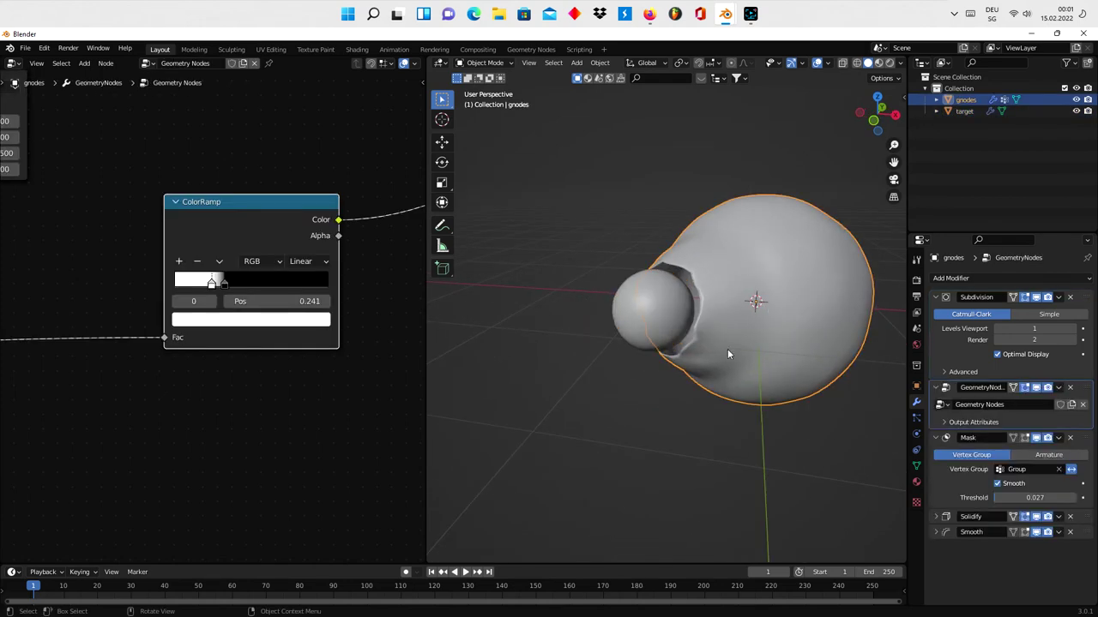
{"action": "scroll", "coordinate": [221, 334], "scroll_direction": "down", "scroll_amount": 1}
{"action": "scroll", "coordinate": [110, 378], "scroll_direction": "down", "scroll_amount": 3}
Step: Pull the black ColorRamp stop left and set the white stop's position to 0.200
{"action": "middle_click_drag", "start_coordinate": [229, 348], "coordinate": [191, 298]}
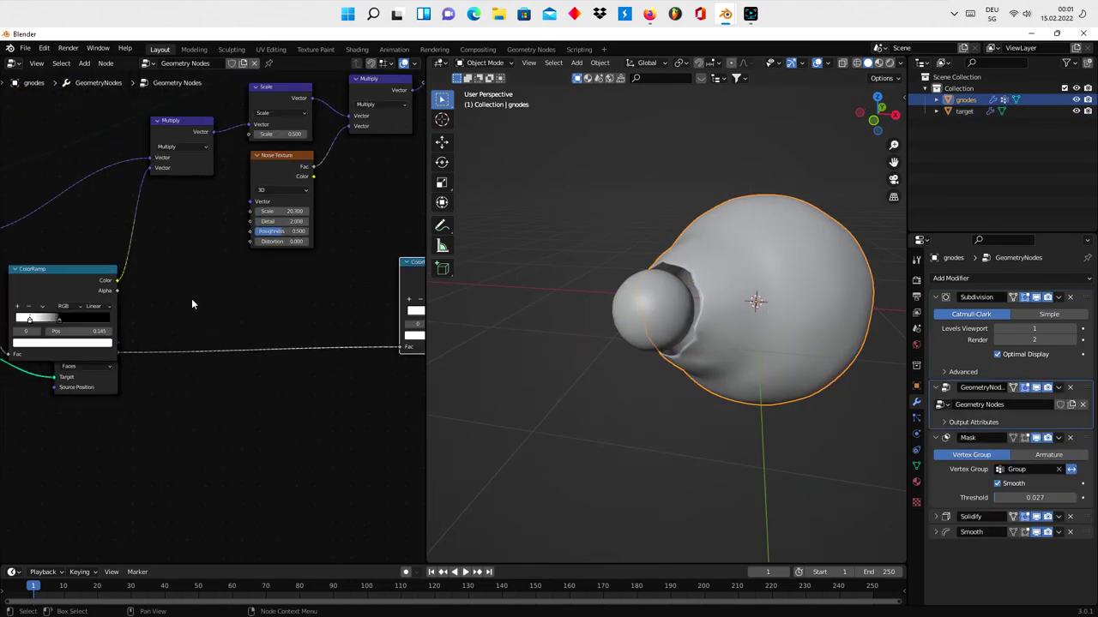
{"action": "scroll", "coordinate": [326, 317], "scroll_direction": "up", "scroll_amount": 2}
{"action": "scroll", "coordinate": [328, 315], "scroll_direction": "up", "scroll_amount": 1}
{"action": "scroll", "coordinate": [327, 315], "scroll_direction": "up", "scroll_amount": 1}
{"action": "mouse_move", "coordinate": [328, 315]}
{"action": "middle_mouse_down"}
{"action": "mouse_move", "coordinate": [394, 226]}
{"action": "mouse_move", "coordinate": [393, 202]}
{"action": "middle_mouse_up"}
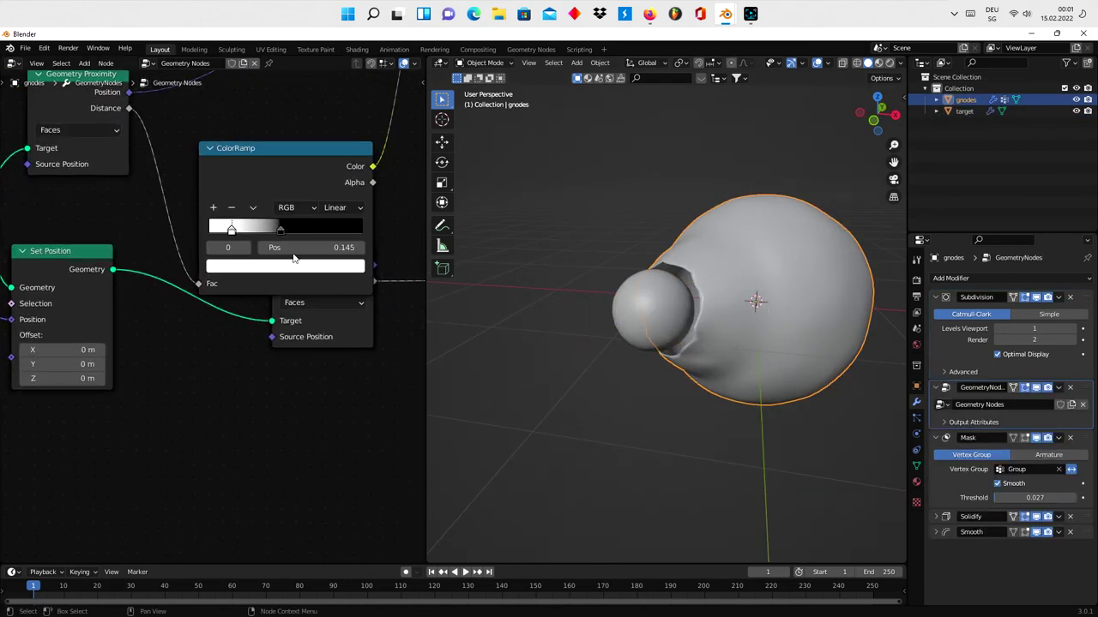
{"action": "left_click_drag", "start_coordinate": [281, 228], "coordinate": [260, 228]}
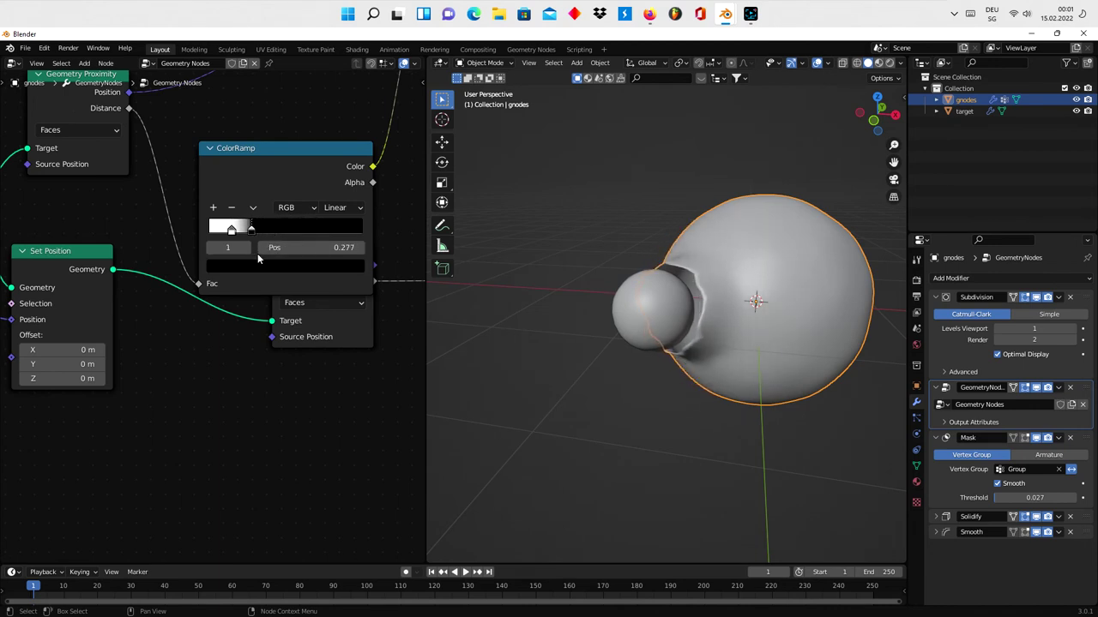
{"action": "left_click", "coordinate": [230, 229]}
{"action": "mouse_move", "coordinate": [231, 229]}
{"action": "left_mouse_down"}
{"action": "mouse_move", "coordinate": [248, 229]}
{"action": "mouse_move", "coordinate": [244, 244]}
{"action": "mouse_move", "coordinate": [243, 233]}
{"action": "left_mouse_up"}
{"action": "scroll", "coordinate": [214, 326], "scroll_direction": "down", "scroll_amount": 1}
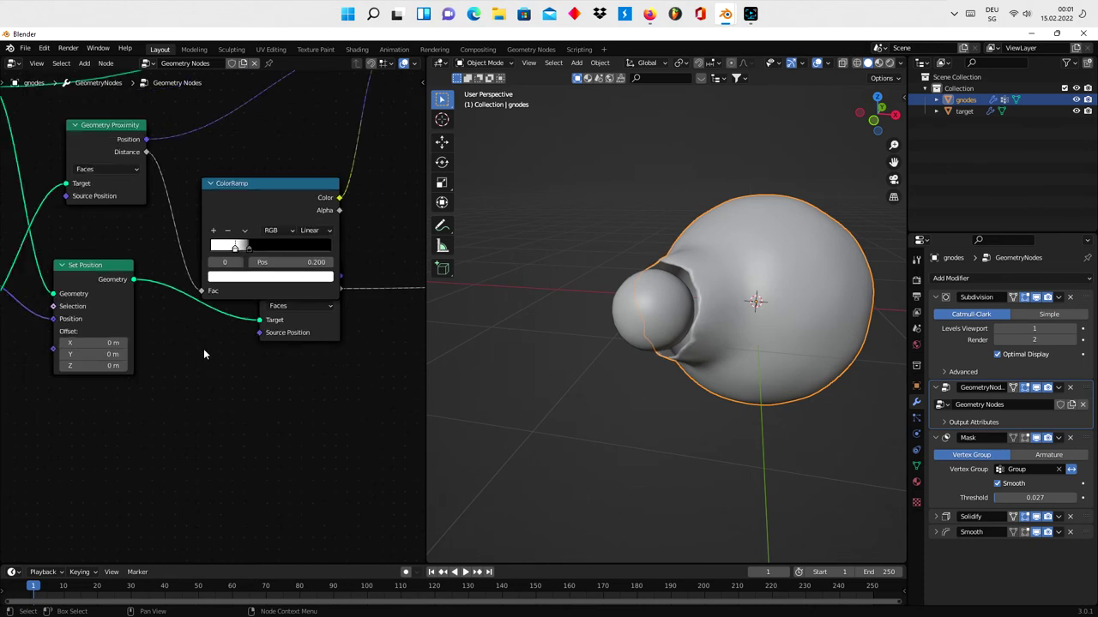
{"action": "middle_click_drag", "start_coordinate": [203, 348], "coordinate": [276, 372]}
Step: Move the Set Position node down and the second Geometry Proximity node to the lower right
{"action": "left_click_drag", "start_coordinate": [156, 315], "coordinate": [170, 495]}
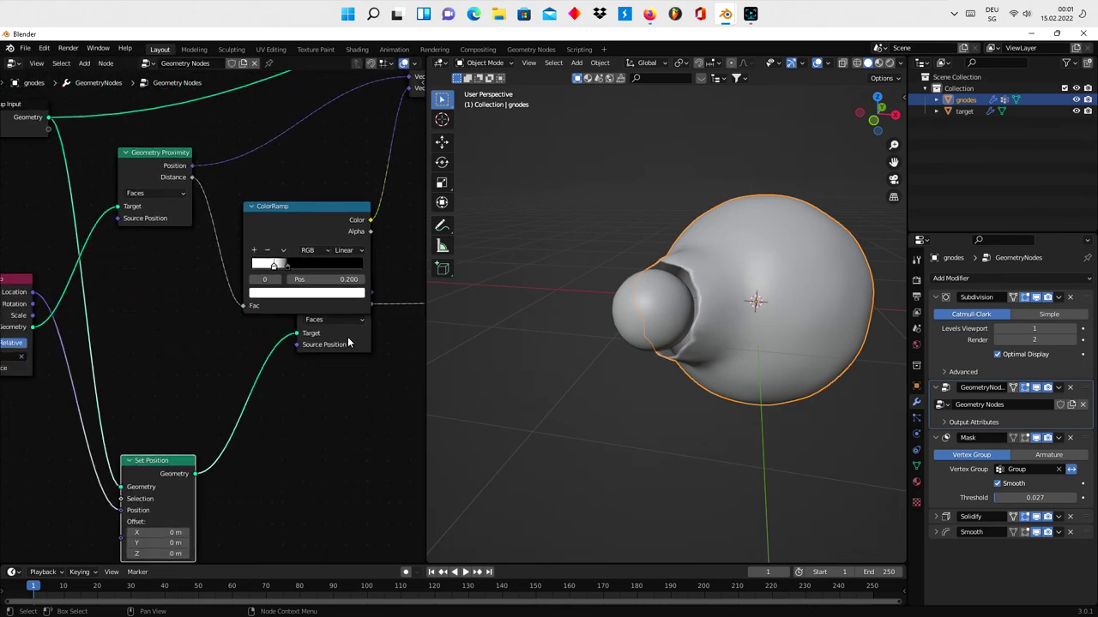
{"action": "left_click_drag", "start_coordinate": [348, 343], "coordinate": [405, 481]}
{"action": "scroll", "coordinate": [259, 429], "scroll_direction": "up", "scroll_amount": 2}
{"action": "scroll", "coordinate": [249, 411], "scroll_direction": "up", "scroll_amount": 1}
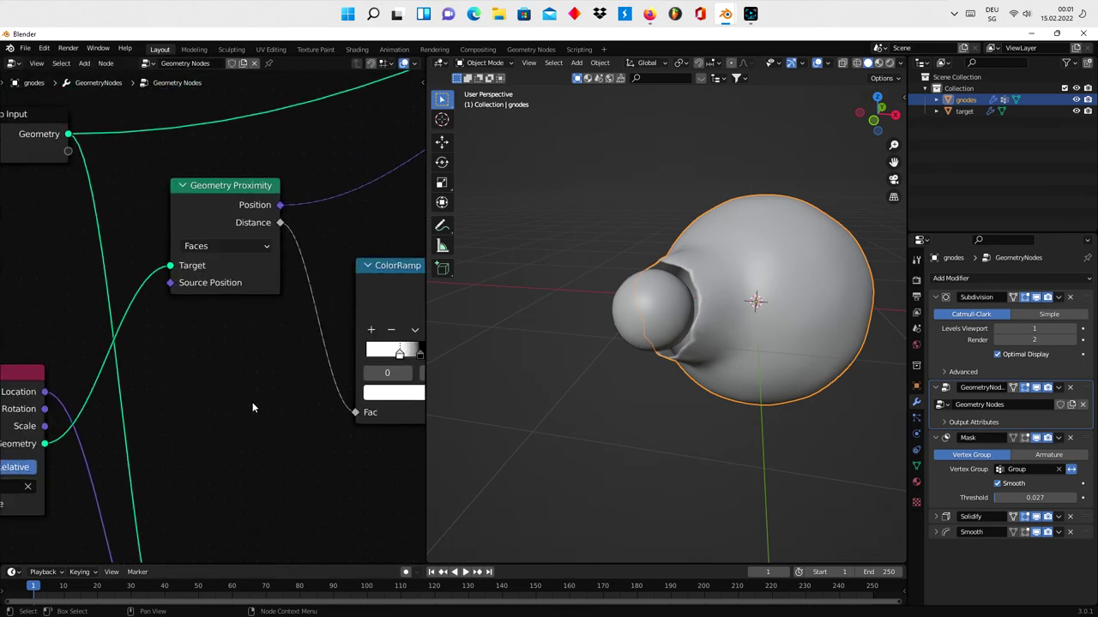
Step: Insert a Map Range node between the proximity Distance output and the ColorRamp Fac
{"action": "left_click_drag", "start_coordinate": [355, 412], "coordinate": [313, 372]}
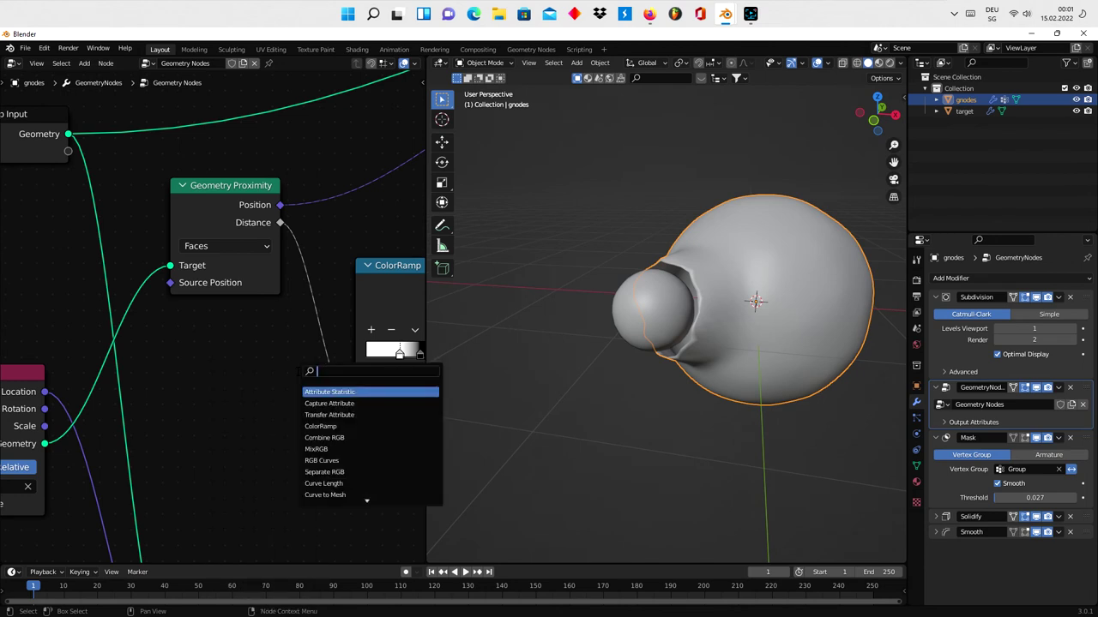
{"action": "type", "text": "map"}
{"action": "key", "text": "Return"}
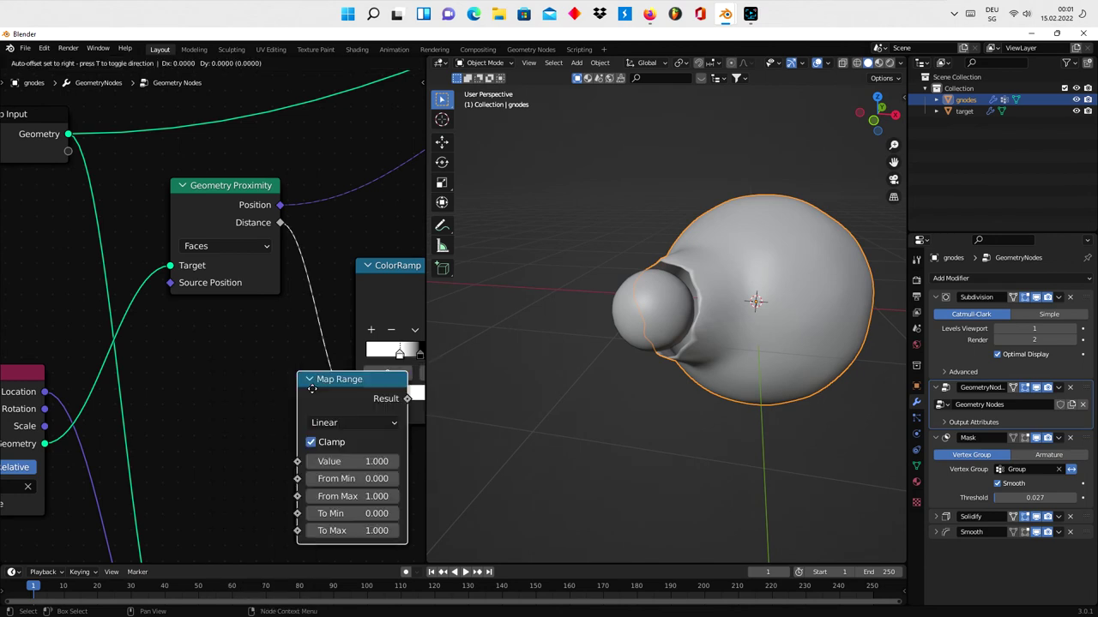
{"action": "left_click", "coordinate": [331, 399]}
{"action": "mouse_move", "coordinate": [358, 444]}
{"action": "middle_mouse_down"}
{"action": "mouse_move", "coordinate": [290, 422]}
{"action": "mouse_move", "coordinate": [159, 352]}
{"action": "middle_mouse_up"}
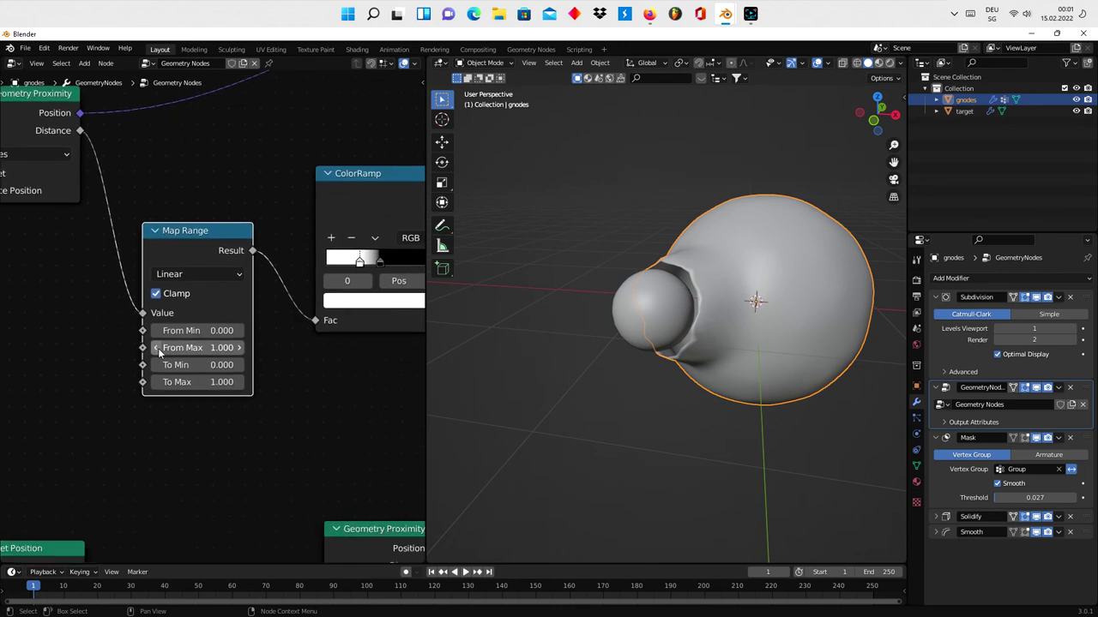
Step: Set the Map Range From Max to 0.700 and To Max to 0.700
{"action": "scroll", "coordinate": [159, 354], "scroll_direction": "up", "scroll_amount": 1}
{"action": "left_click", "coordinate": [153, 350]}
{"action": "left_click", "coordinate": [152, 350]}
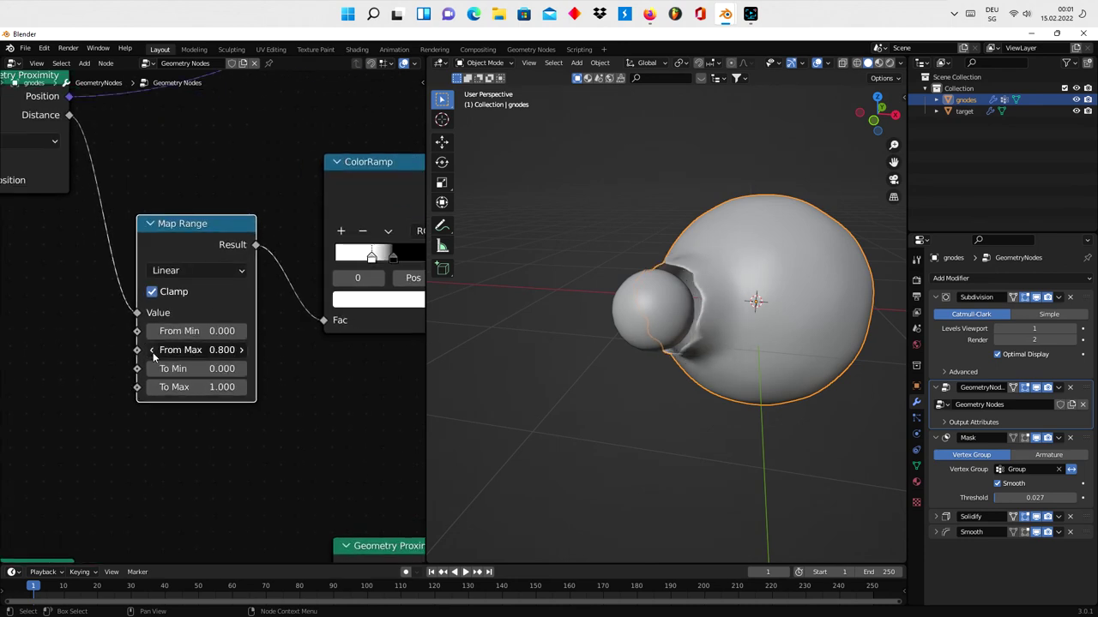
{"action": "left_click", "coordinate": [153, 349]}
{"action": "left_click", "coordinate": [240, 387]}
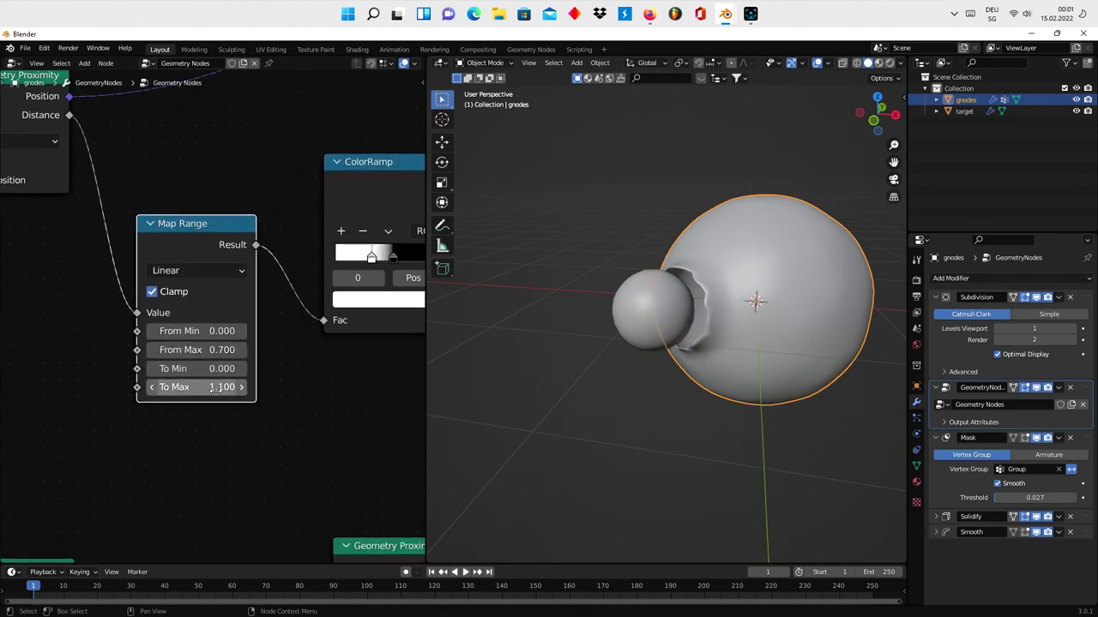
{"action": "left_click", "coordinate": [152, 387]}
{"action": "left_click", "coordinate": [152, 387]}
{"action": "left_click", "coordinate": [152, 388]}
{"action": "left_click", "coordinate": [152, 388]}
{"action": "left_click", "coordinate": [151, 387]}
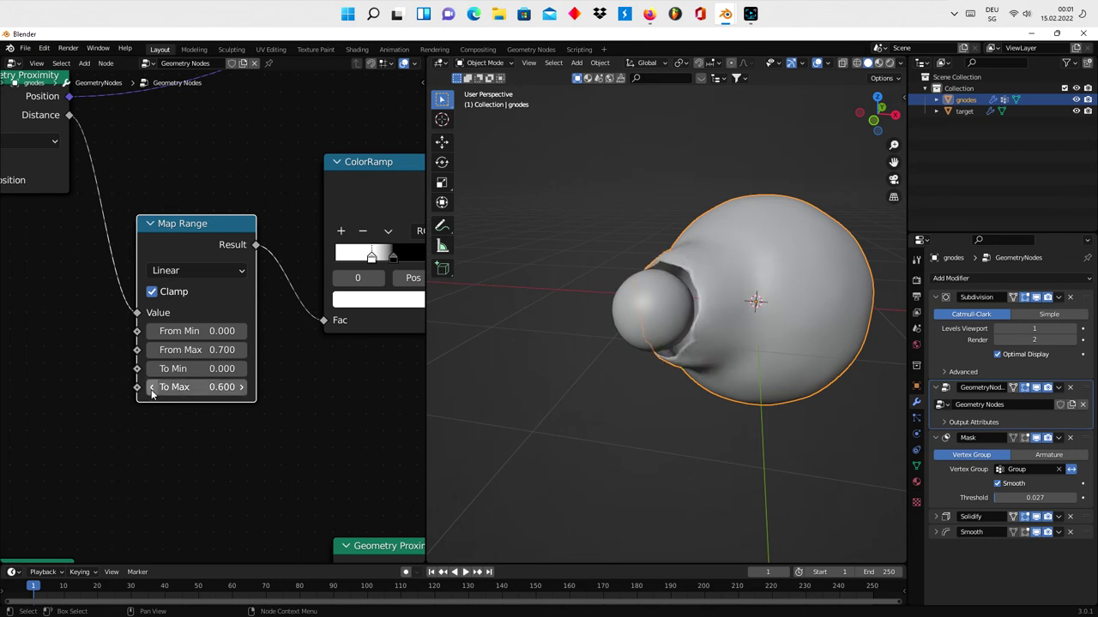
{"action": "left_click", "coordinate": [243, 388]}
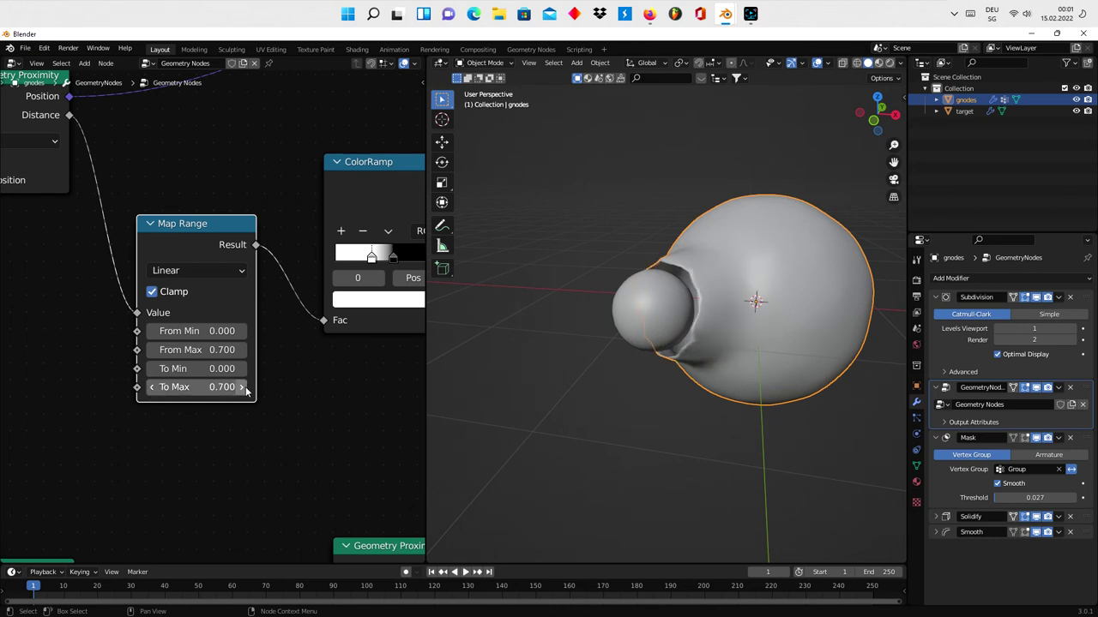
{"action": "middle_click_drag", "start_coordinate": [287, 368], "coordinate": [96, 411]}
Step: Slide the second ColorRamp stop to 0.277 and raise the Mask threshold to 0.442
{"action": "left_click", "coordinate": [201, 300]}
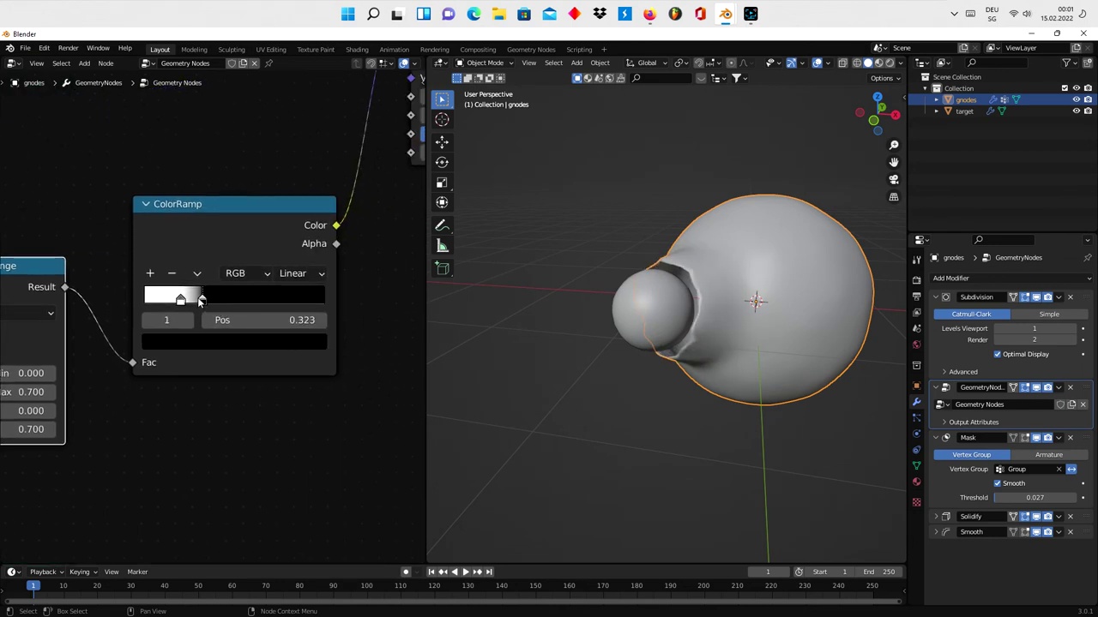
{"action": "left_click_drag", "start_coordinate": [201, 300], "coordinate": [193, 300]}
{"action": "middle_click_drag", "start_coordinate": [369, 249], "coordinate": [202, 331]}
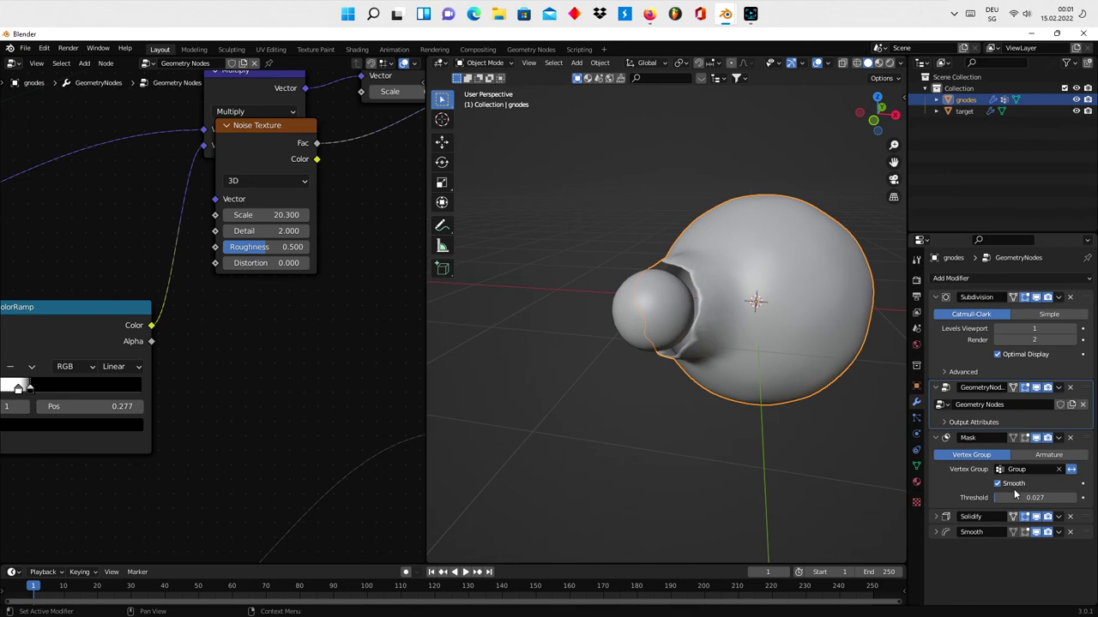
{"action": "mouse_move", "coordinate": [1015, 493]}
{"action": "left_mouse_down"}
{"action": "mouse_move", "coordinate": [1043, 493]}
{"action": "mouse_move", "coordinate": [995, 493]}
{"action": "mouse_move", "coordinate": [1038, 498]}
{"action": "mouse_move", "coordinate": [1017, 497]}
{"action": "left_mouse_up"}
Step: Lower the Mask threshold to 0.306, push the target sphere deeper into the mesh, and reselect gnodes
{"action": "mouse_move", "coordinate": [774, 406]}
{"action": "middle_mouse_down"}
{"action": "mouse_move", "coordinate": [737, 321]}
{"action": "mouse_move", "coordinate": [751, 253]}
{"action": "mouse_move", "coordinate": [682, 303]}
{"action": "middle_mouse_up"}
{"action": "left_click", "coordinate": [681, 303]}
{"action": "key", "text": "g"}
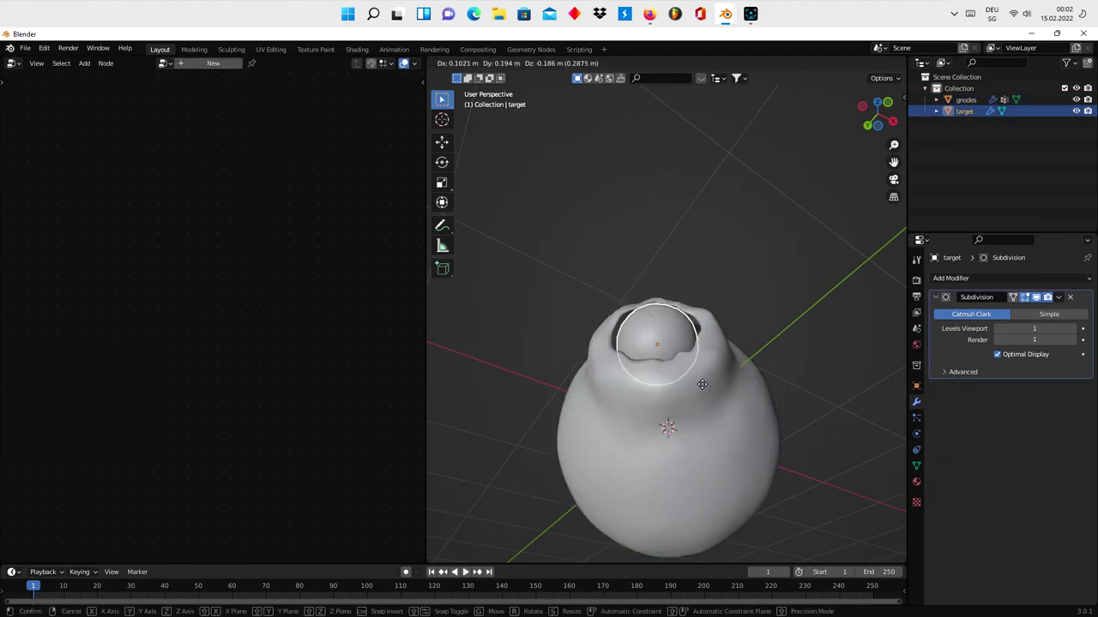
{"action": "left_click", "coordinate": [713, 372]}
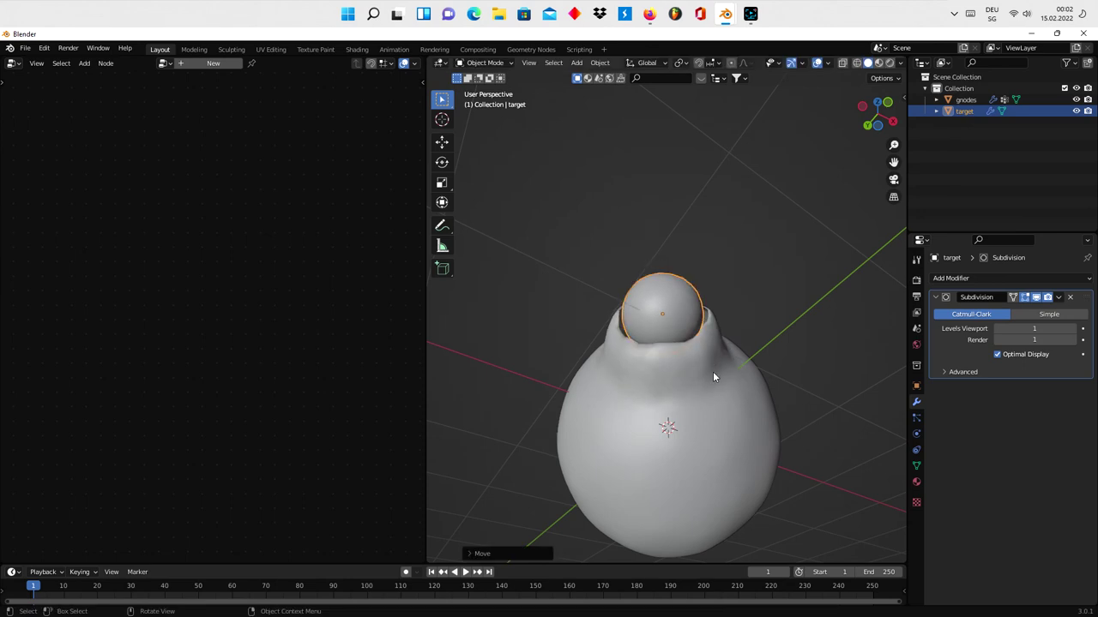
{"action": "left_click", "coordinate": [732, 416]}
{"action": "middle_click_drag", "start_coordinate": [765, 367], "coordinate": [791, 497]}
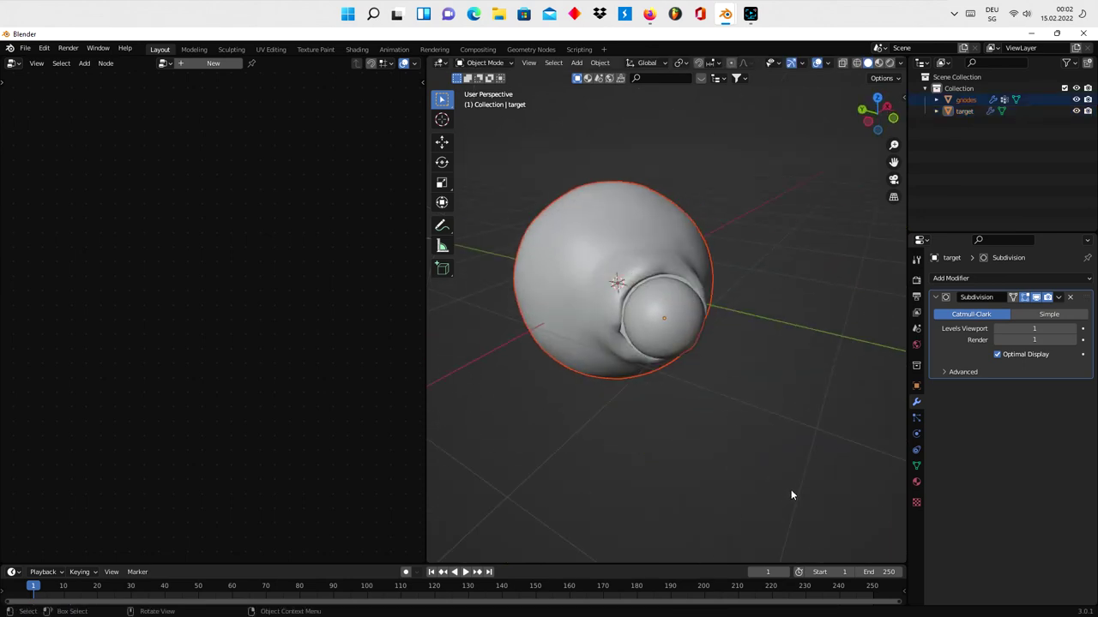
{"action": "middle_click_drag", "start_coordinate": [598, 357], "coordinate": [684, 334]}
{"action": "left_click", "coordinate": [610, 322]}
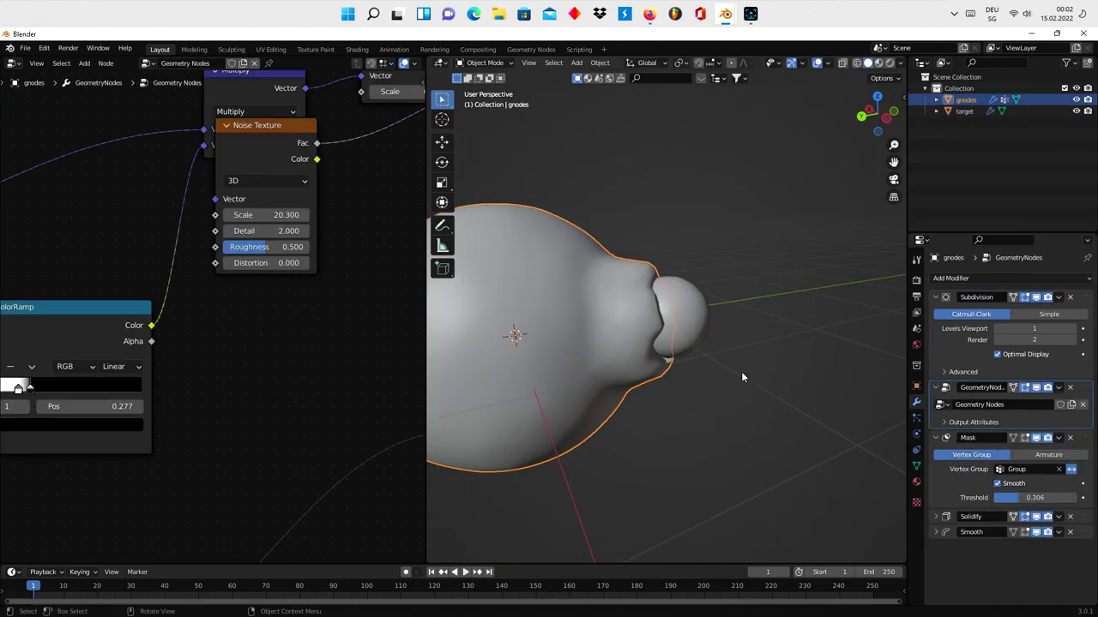
Step: Drop the Mask threshold to 0.061 and raise viewport subdivision to level 2 with Ctrl+2
{"action": "left_click_drag", "start_coordinate": [1035, 498], "coordinate": [994, 497]}
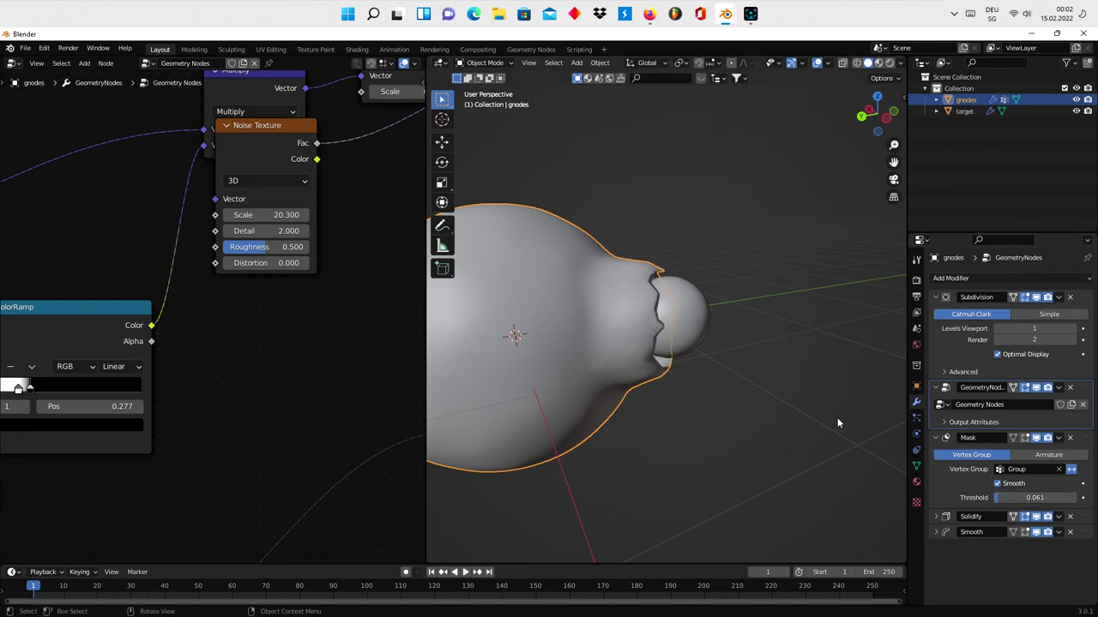
{"action": "middle_click_drag", "start_coordinate": [830, 408], "coordinate": [724, 401]}
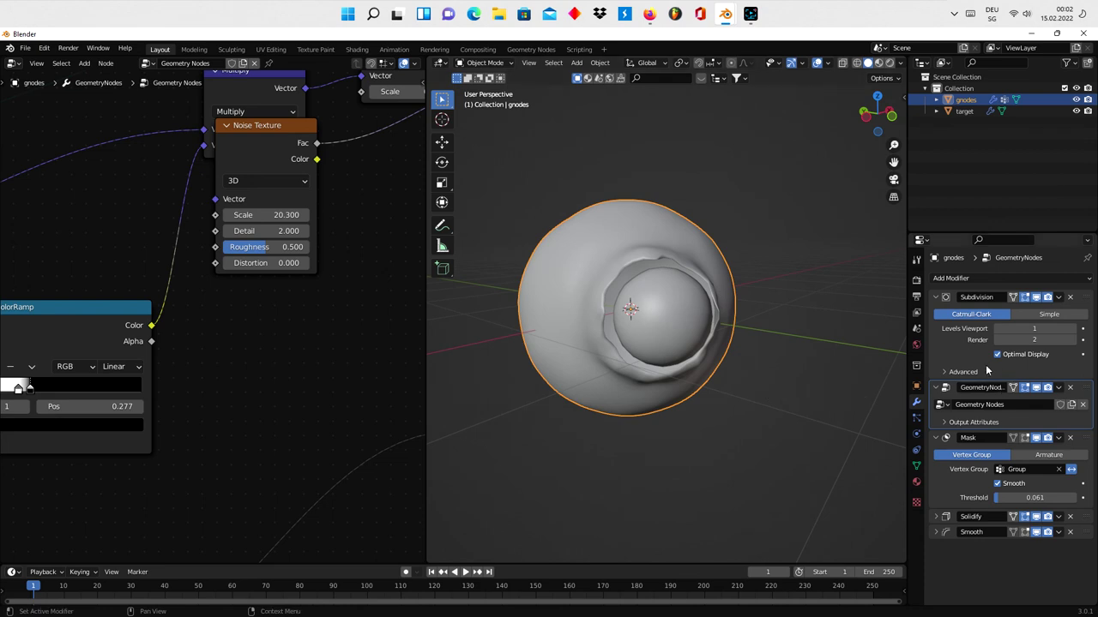
{"action": "mouse_move", "coordinate": [861, 347]}
{"action": "middle_mouse_down"}
{"action": "mouse_move", "coordinate": [743, 249]}
{"action": "mouse_move", "coordinate": [709, 312]}
{"action": "middle_mouse_up"}
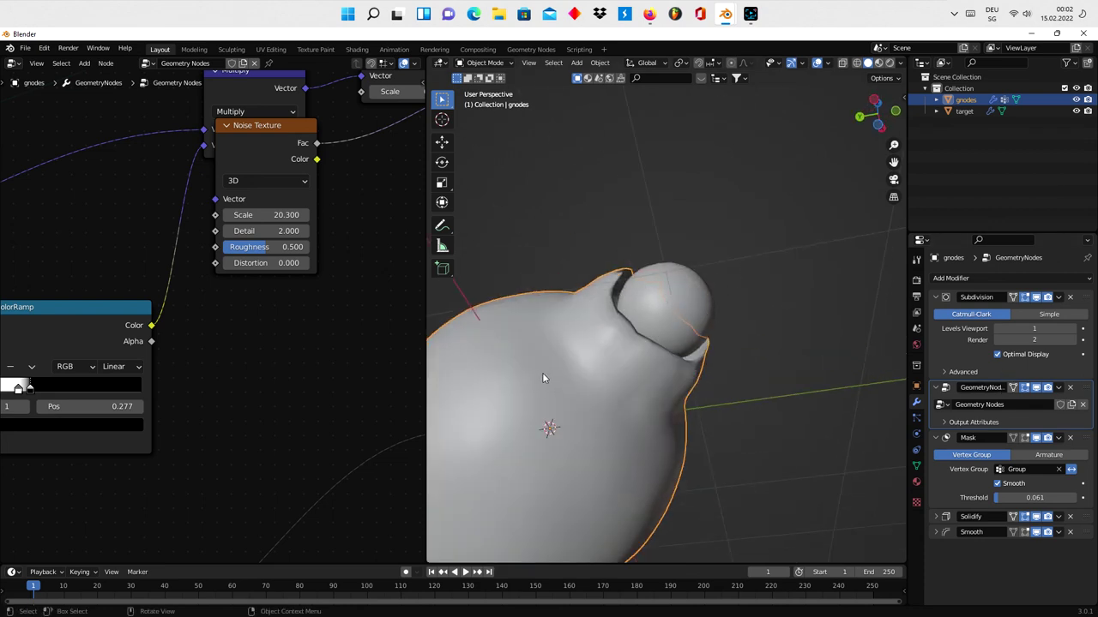
{"action": "scroll", "coordinate": [542, 378], "scroll_direction": "down", "scroll_amount": 2}
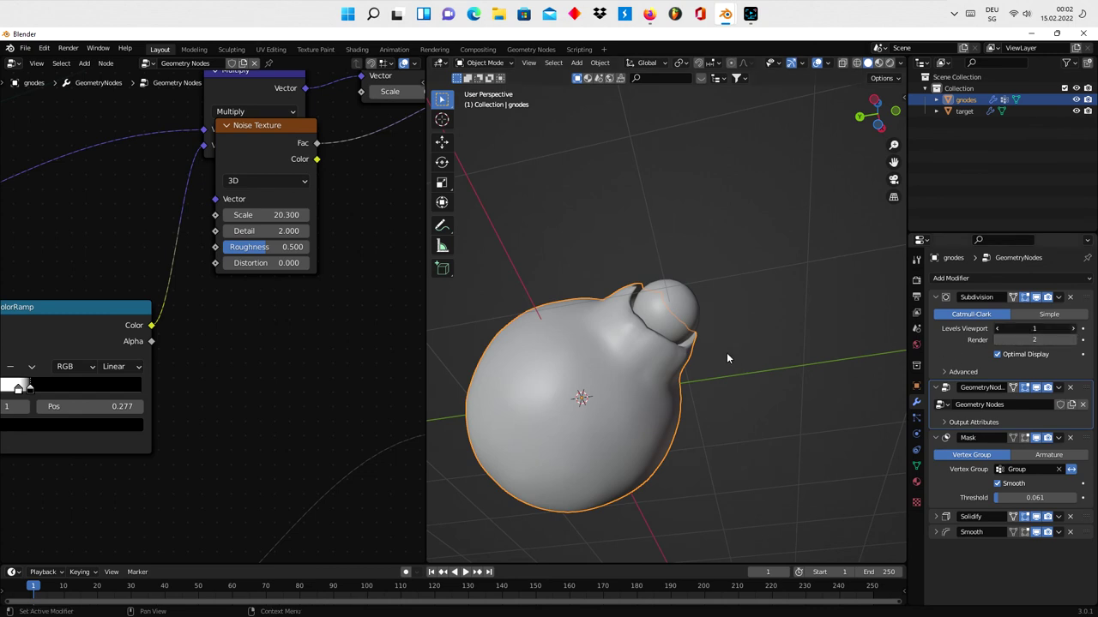
{"action": "key", "text": "ctrl+2"}
{"action": "mouse_move", "coordinate": [726, 350]}
{"action": "middle_mouse_down"}
{"action": "mouse_move", "coordinate": [622, 323]}
{"action": "mouse_move", "coordinate": [574, 270]}
{"action": "mouse_move", "coordinate": [651, 382]}
{"action": "mouse_move", "coordinate": [569, 319]}
{"action": "mouse_move", "coordinate": [627, 327]}
{"action": "middle_mouse_up"}
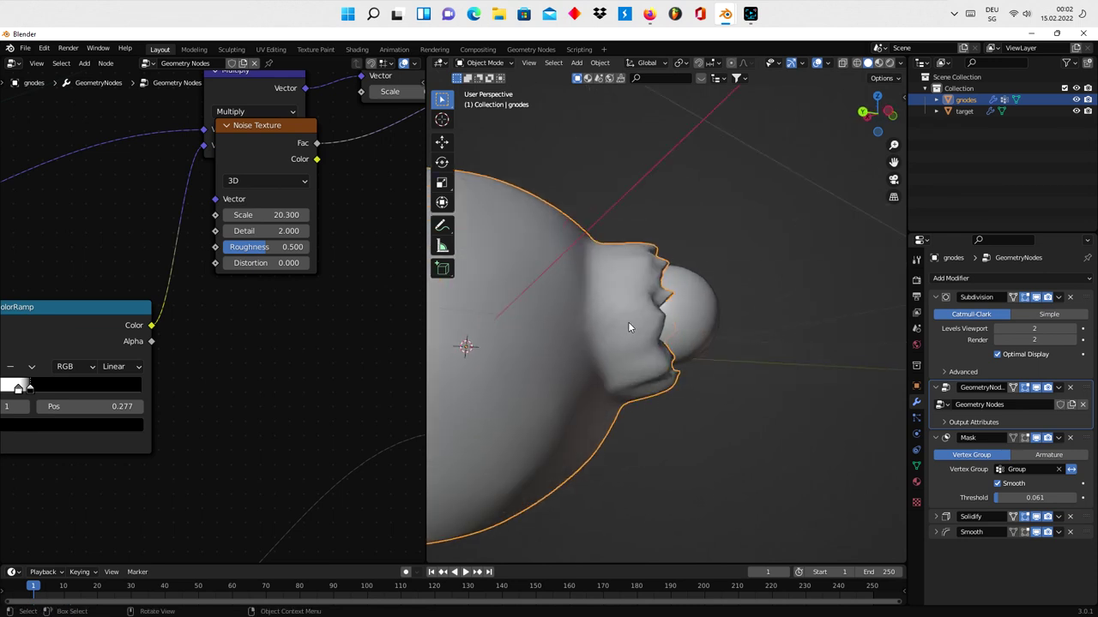
Step: Lower the Noise Texture scale to 8.8 and move the node clear of the Multiply node
{"action": "scroll", "coordinate": [319, 250], "scroll_direction": "down", "scroll_amount": 2}
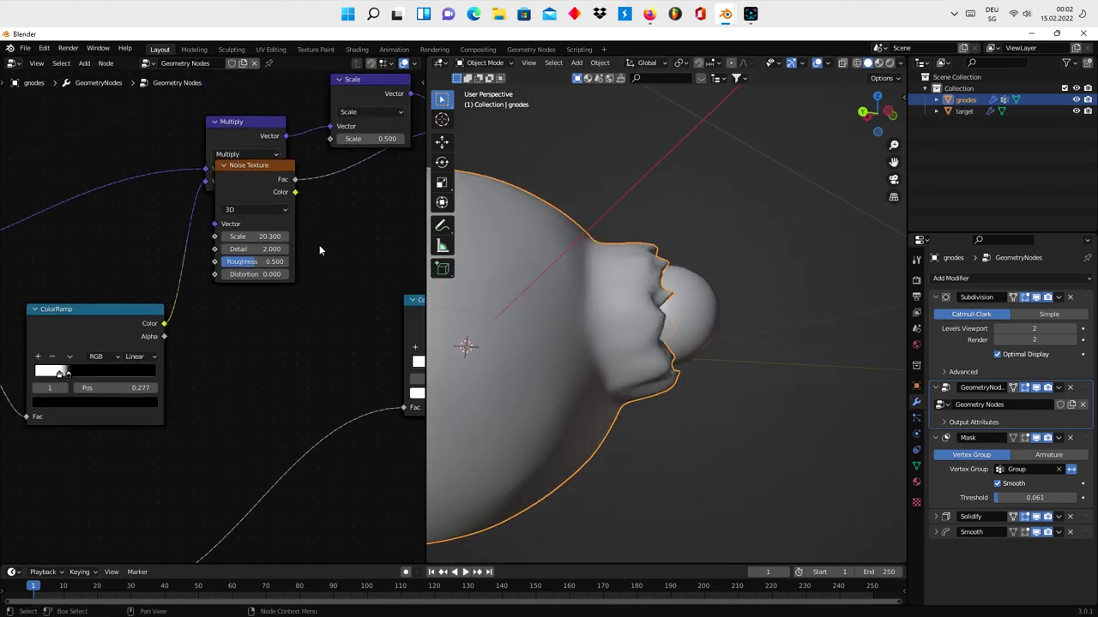
{"action": "middle_click_drag", "start_coordinate": [316, 168], "coordinate": [254, 286]}
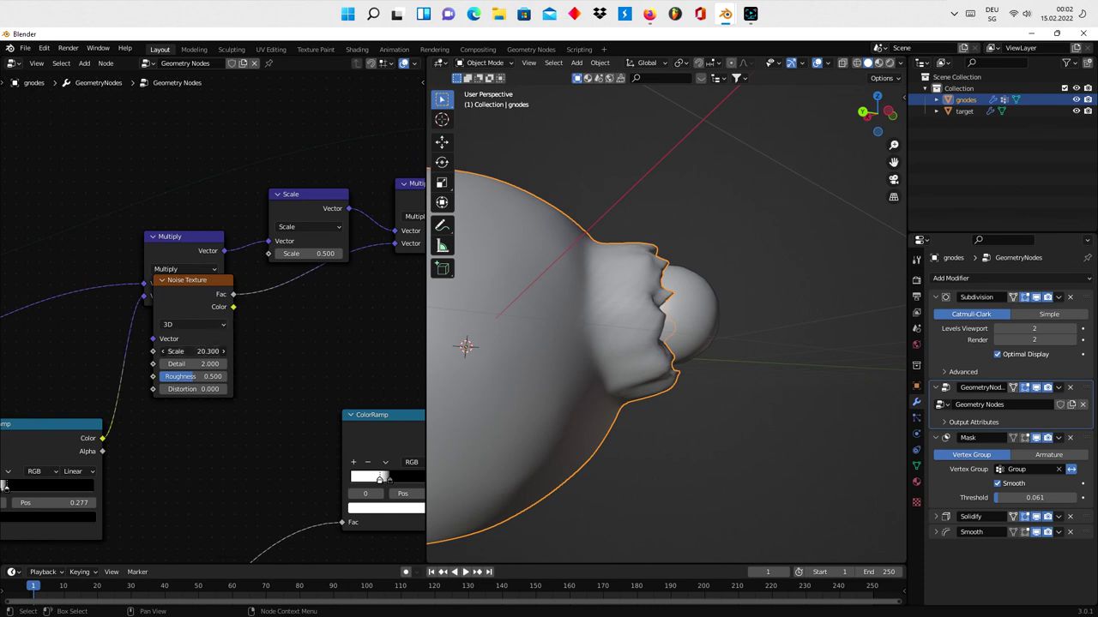
{"action": "mouse_move", "coordinate": [193, 351]}
{"action": "left_mouse_down"}
{"action": "mouse_move", "coordinate": [267, 320]}
{"action": "mouse_move", "coordinate": [241, 393]}
{"action": "left_mouse_up"}
{"action": "mouse_move", "coordinate": [302, 306]}
{"action": "middle_mouse_down"}
{"action": "mouse_move", "coordinate": [248, 311]}
{"action": "mouse_move", "coordinate": [201, 292]}
{"action": "middle_mouse_up"}
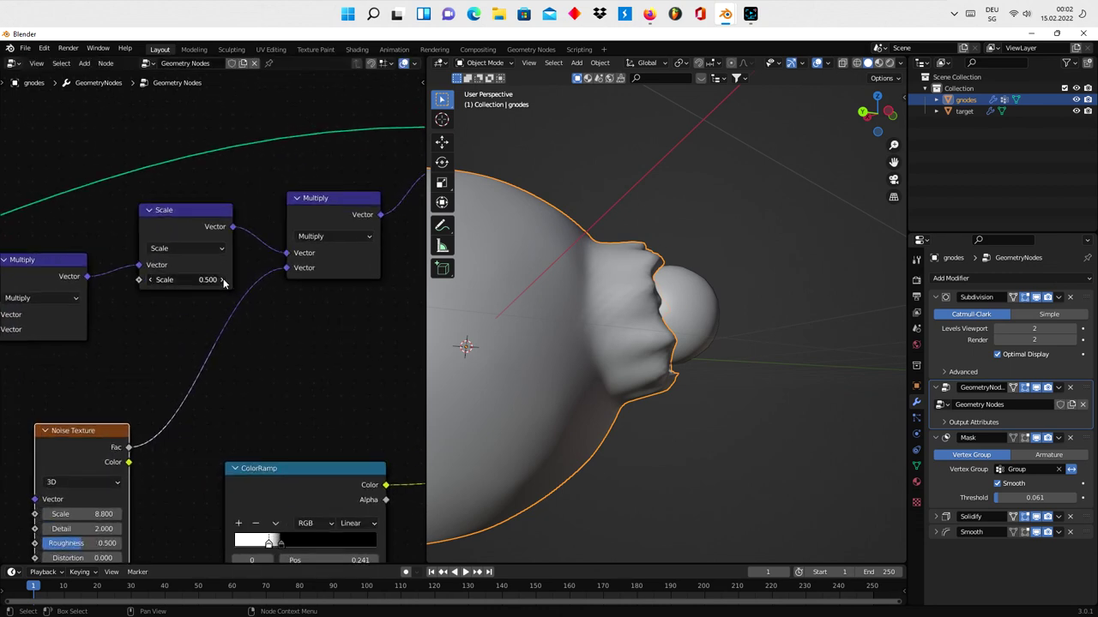
Step: Step the displacement Scale up through 0.600 and 0.700 to 0.800
{"action": "left_click", "coordinate": [222, 280]}
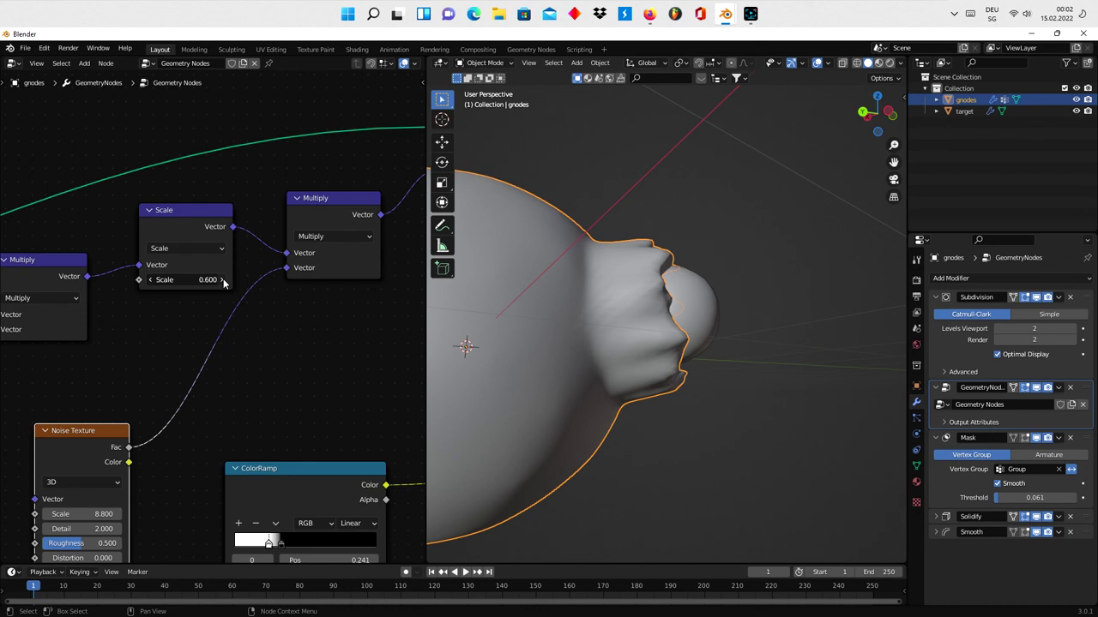
{"action": "left_click", "coordinate": [222, 281]}
{"action": "left_click", "coordinate": [222, 280]}
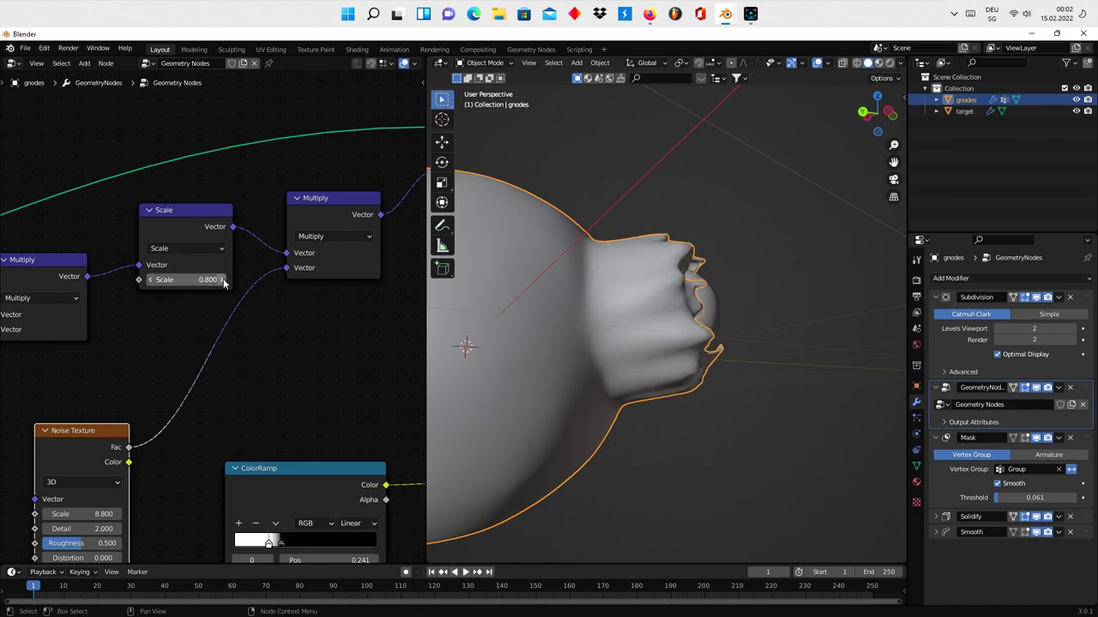
{"action": "mouse_move", "coordinate": [599, 243]}
{"action": "middle_mouse_down"}
{"action": "mouse_move", "coordinate": [674, 263]}
{"action": "mouse_move", "coordinate": [646, 227]}
{"action": "middle_mouse_up"}
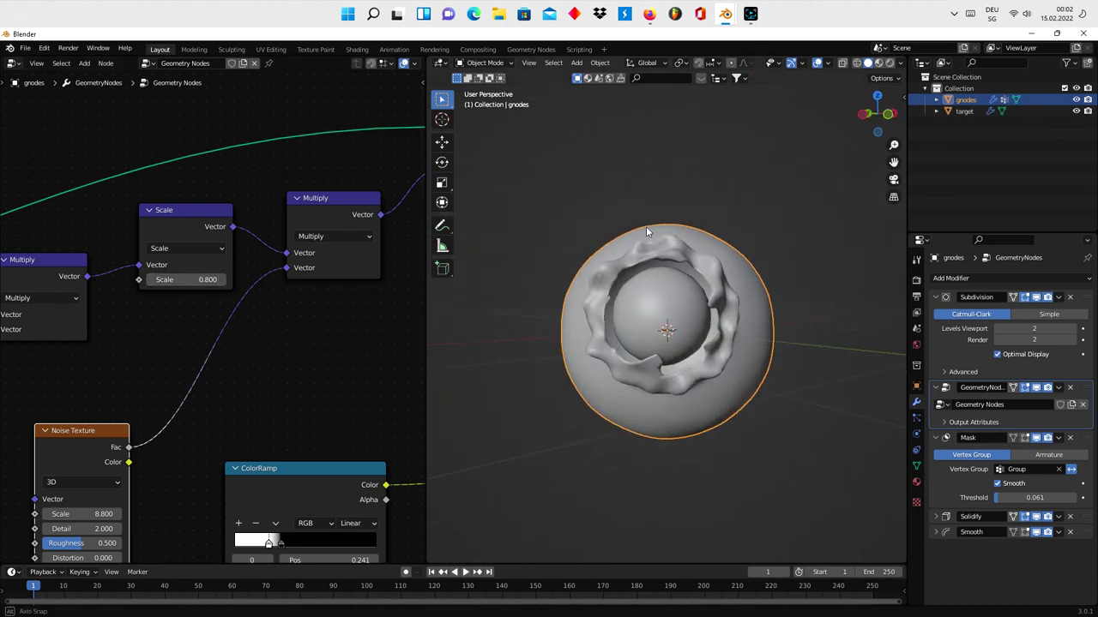
Step: Hide the viewport overlays, inspect the crater from several angles, and drop viewport subdivision to level 1
{"action": "left_click", "coordinate": [816, 65]}
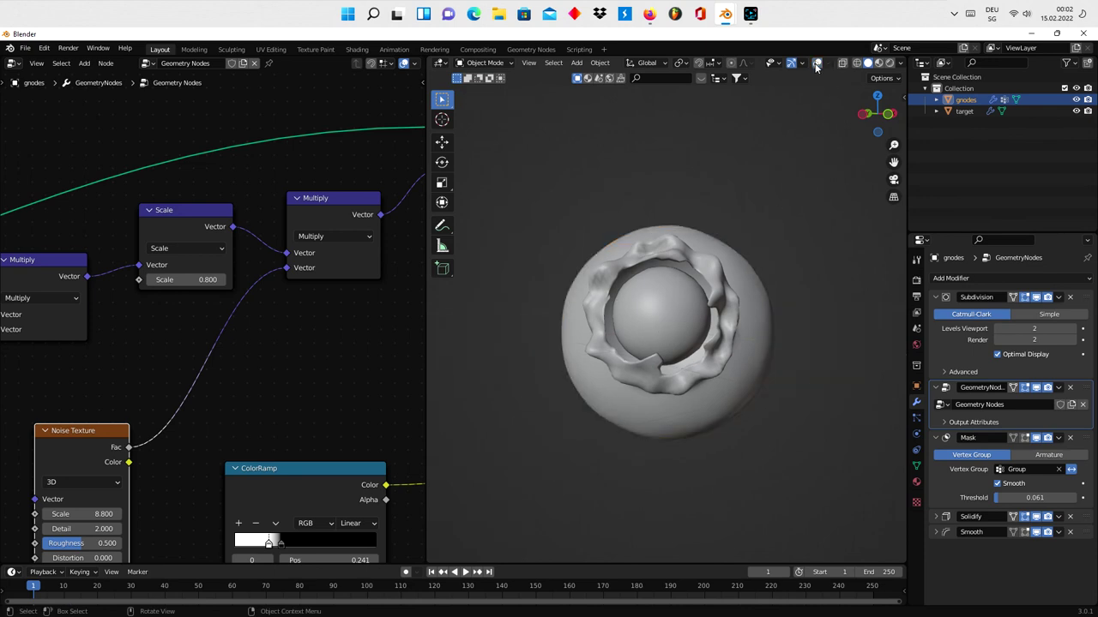
{"action": "mouse_move", "coordinate": [799, 259]}
{"action": "middle_mouse_down"}
{"action": "mouse_move", "coordinate": [795, 132]}
{"action": "mouse_move", "coordinate": [737, 243]}
{"action": "mouse_move", "coordinate": [719, 343]}
{"action": "mouse_move", "coordinate": [690, 368]}
{"action": "middle_mouse_up"}
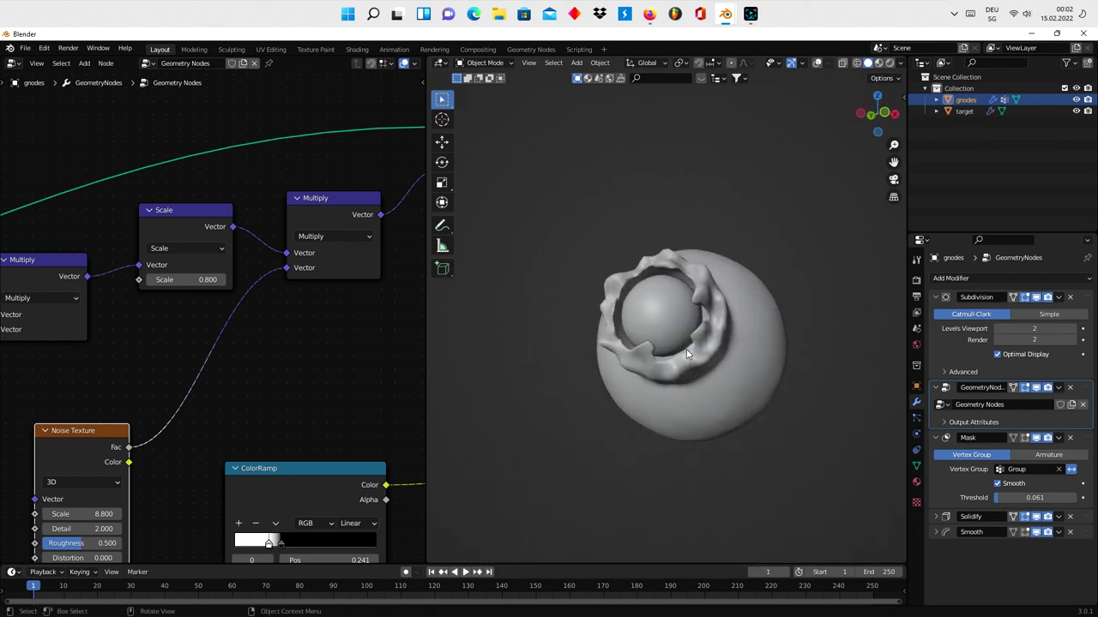
{"action": "mouse_move", "coordinate": [689, 347]}
{"action": "middle_mouse_down"}
{"action": "mouse_move", "coordinate": [762, 319]}
{"action": "mouse_move", "coordinate": [678, 341]}
{"action": "mouse_move", "coordinate": [767, 333]}
{"action": "mouse_move", "coordinate": [740, 305]}
{"action": "middle_mouse_up"}
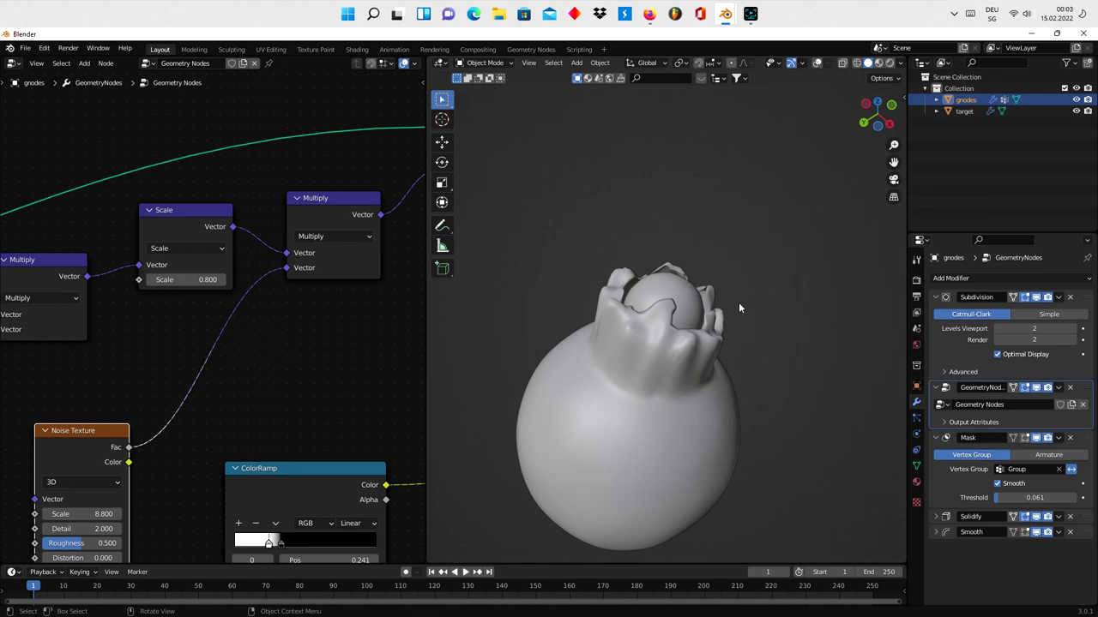
{"action": "mouse_move", "coordinate": [740, 299]}
{"action": "middle_mouse_down"}
{"action": "mouse_move", "coordinate": [784, 344]}
{"action": "mouse_move", "coordinate": [727, 324]}
{"action": "middle_mouse_up"}
{"action": "scroll", "coordinate": [729, 322], "scroll_direction": "up", "scroll_amount": 2}
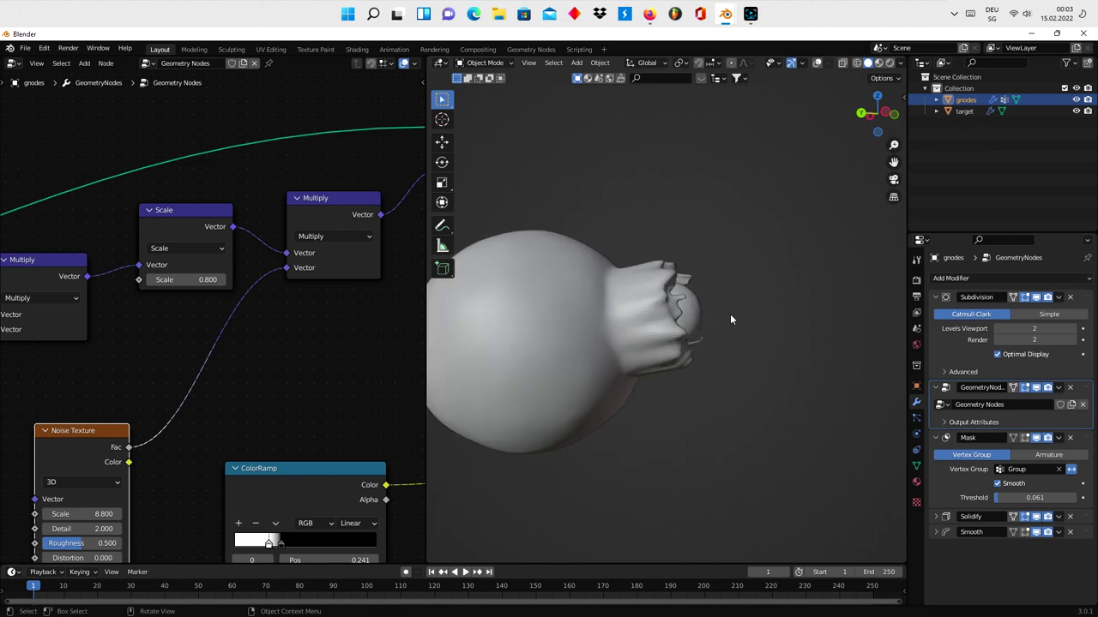
{"action": "left_click", "coordinate": [997, 329]}
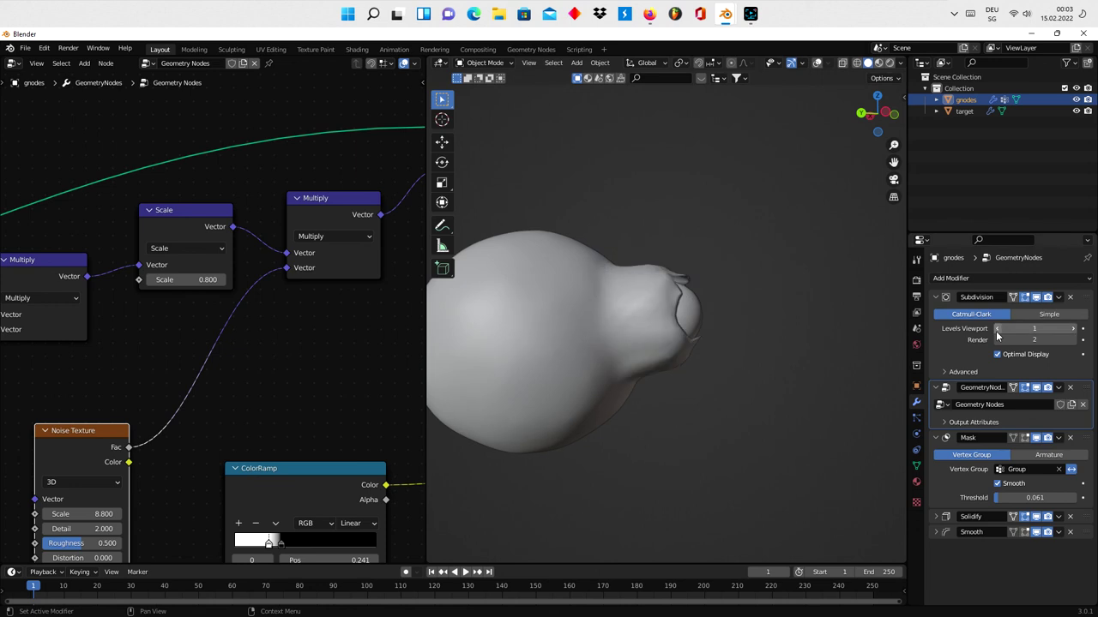
{"action": "middle_click_drag", "start_coordinate": [807, 336], "coordinate": [817, 333]}
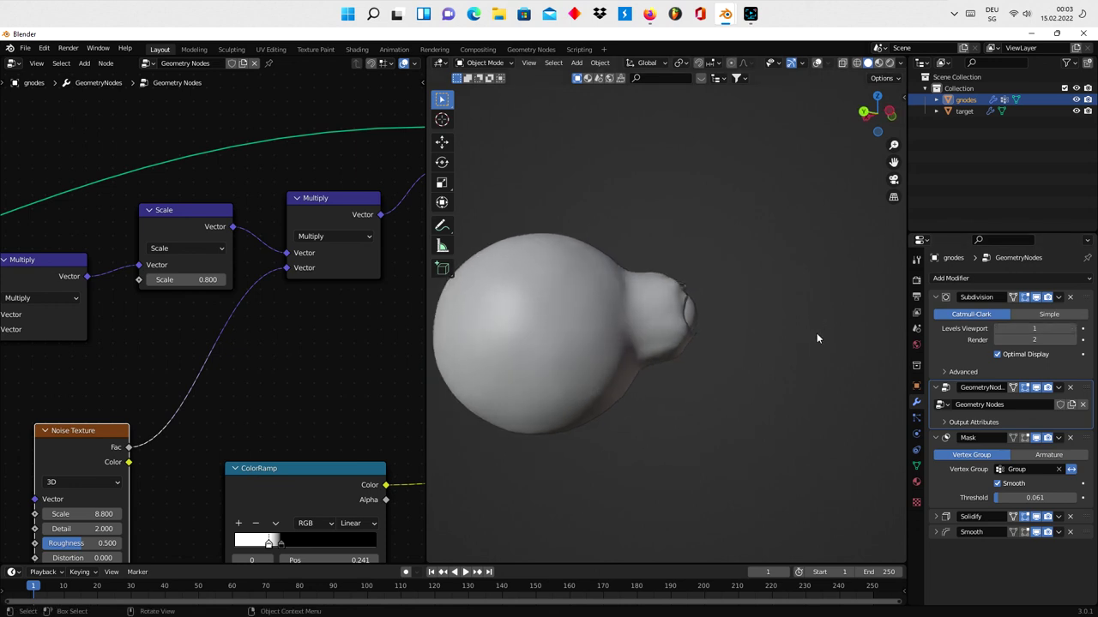
{"action": "key", "text": "g"}
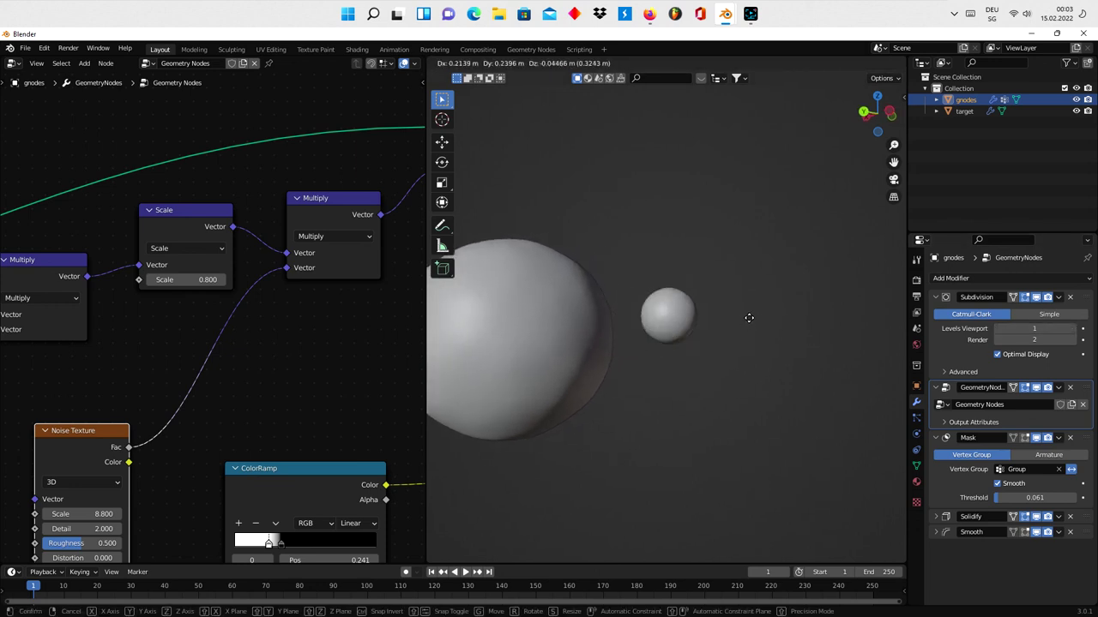
Step: Leave the large sphere in place, then move the target sphere fully clear of it to remove the crater
{"action": "left_click", "coordinate": [790, 329]}
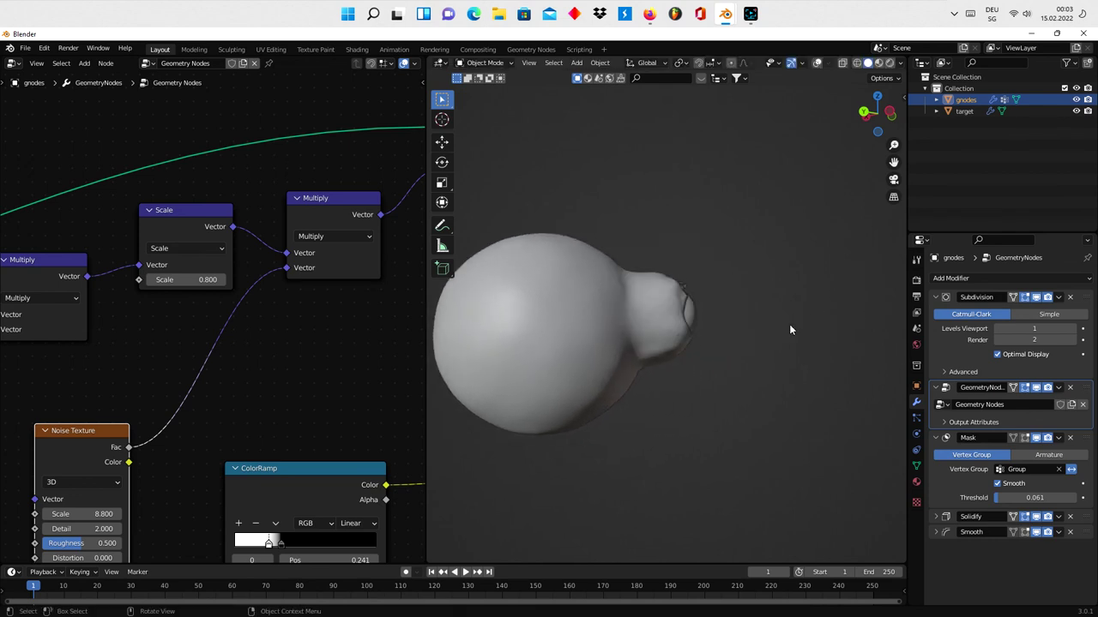
{"action": "left_click", "coordinate": [953, 111]}
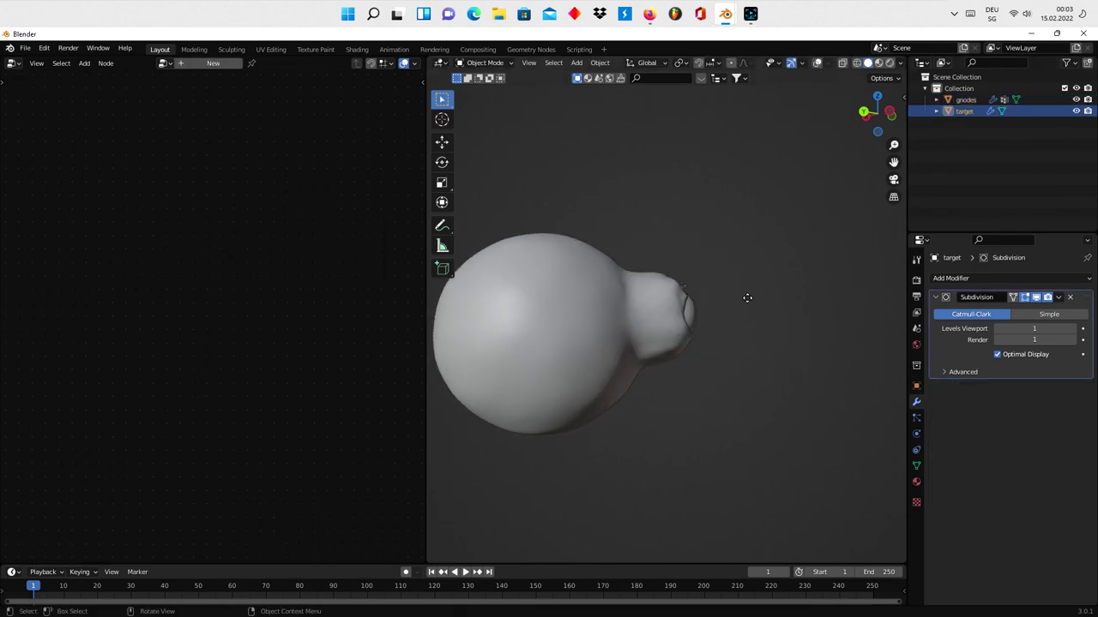
{"action": "key", "text": "g"}
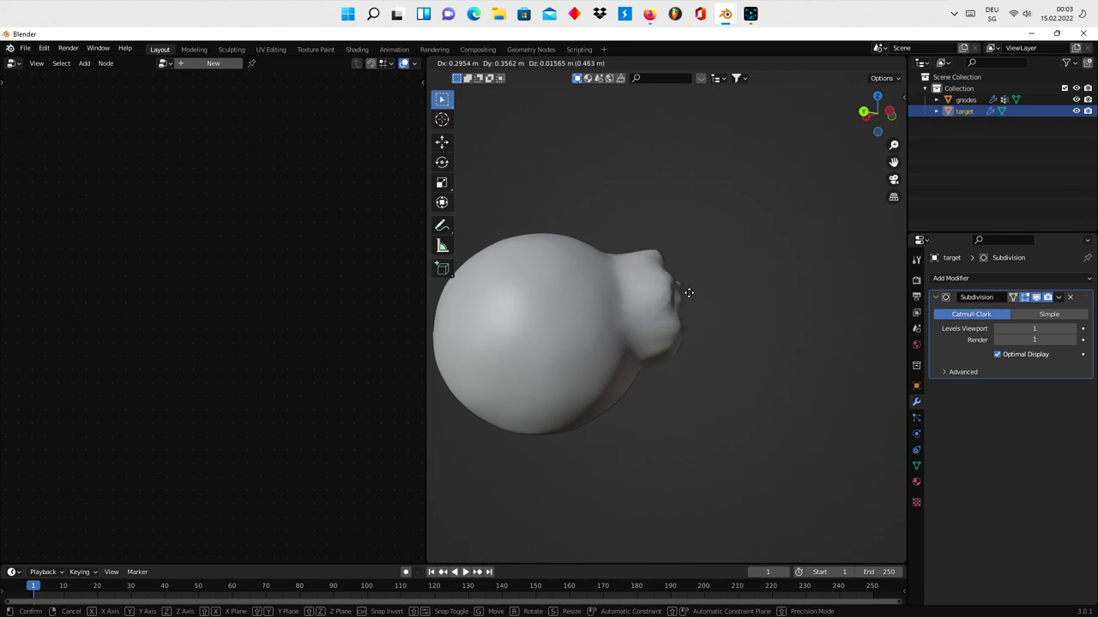
{"action": "left_click", "coordinate": [754, 284]}
{"action": "mouse_move", "coordinate": [754, 285]}
{"action": "middle_mouse_down"}
{"action": "mouse_move", "coordinate": [709, 308]}
{"action": "mouse_move", "coordinate": [602, 304]}
{"action": "mouse_move", "coordinate": [643, 313]}
{"action": "middle_mouse_up"}
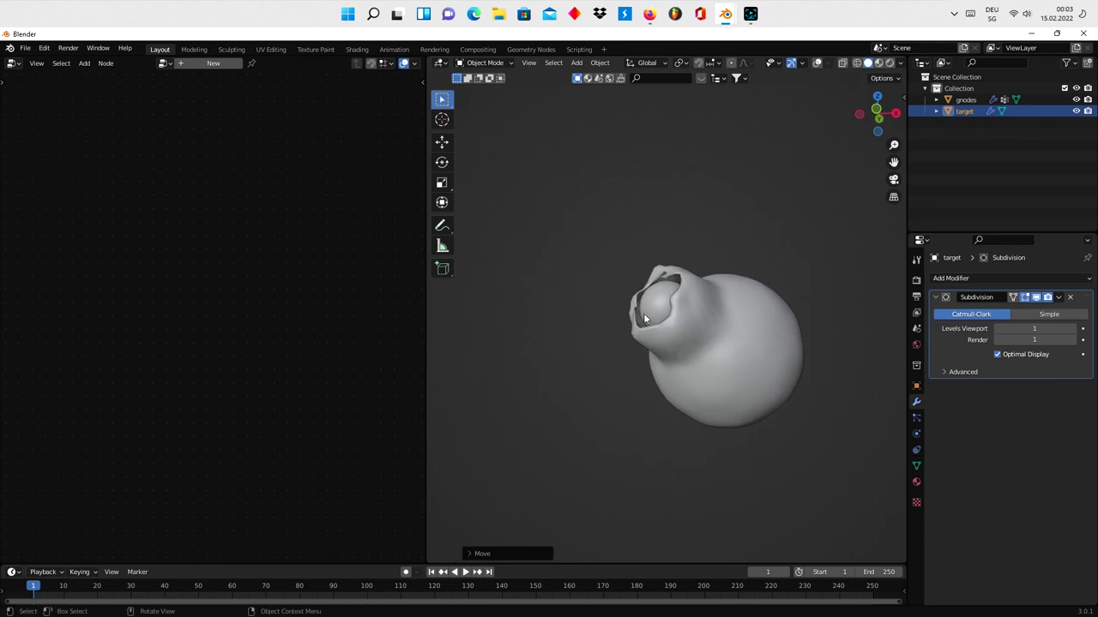
{"action": "key", "text": "g"}
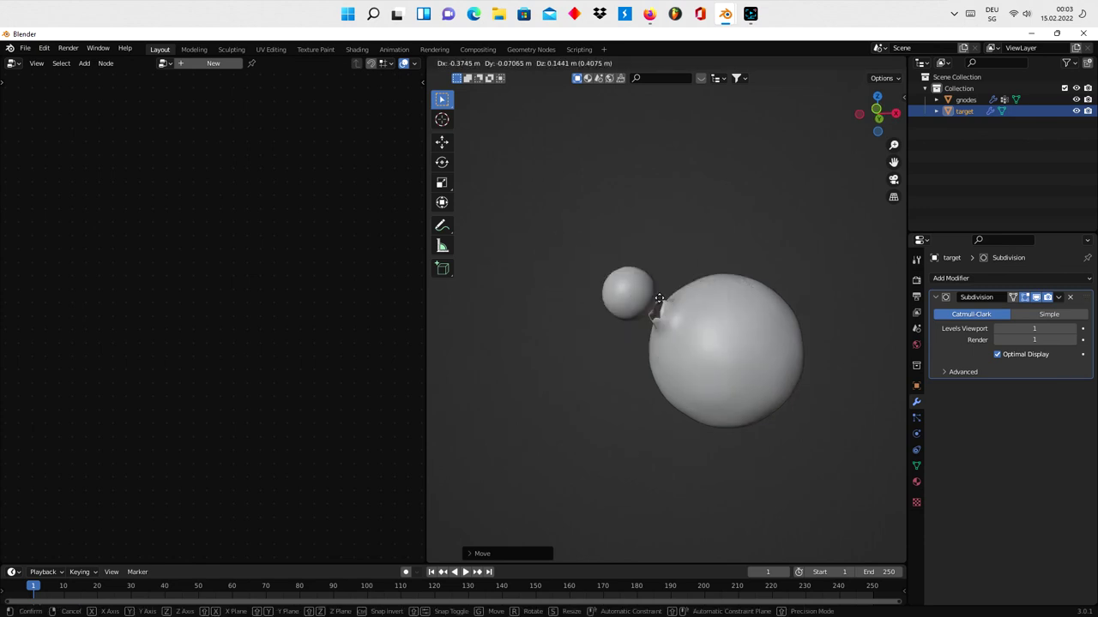
{"action": "left_click", "coordinate": [654, 305]}
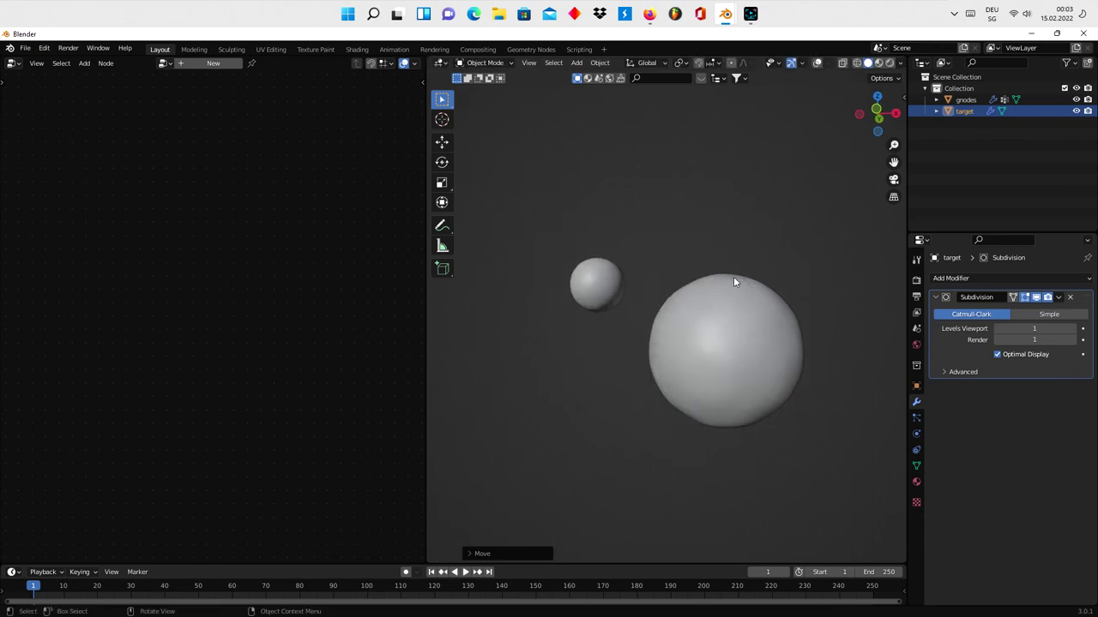